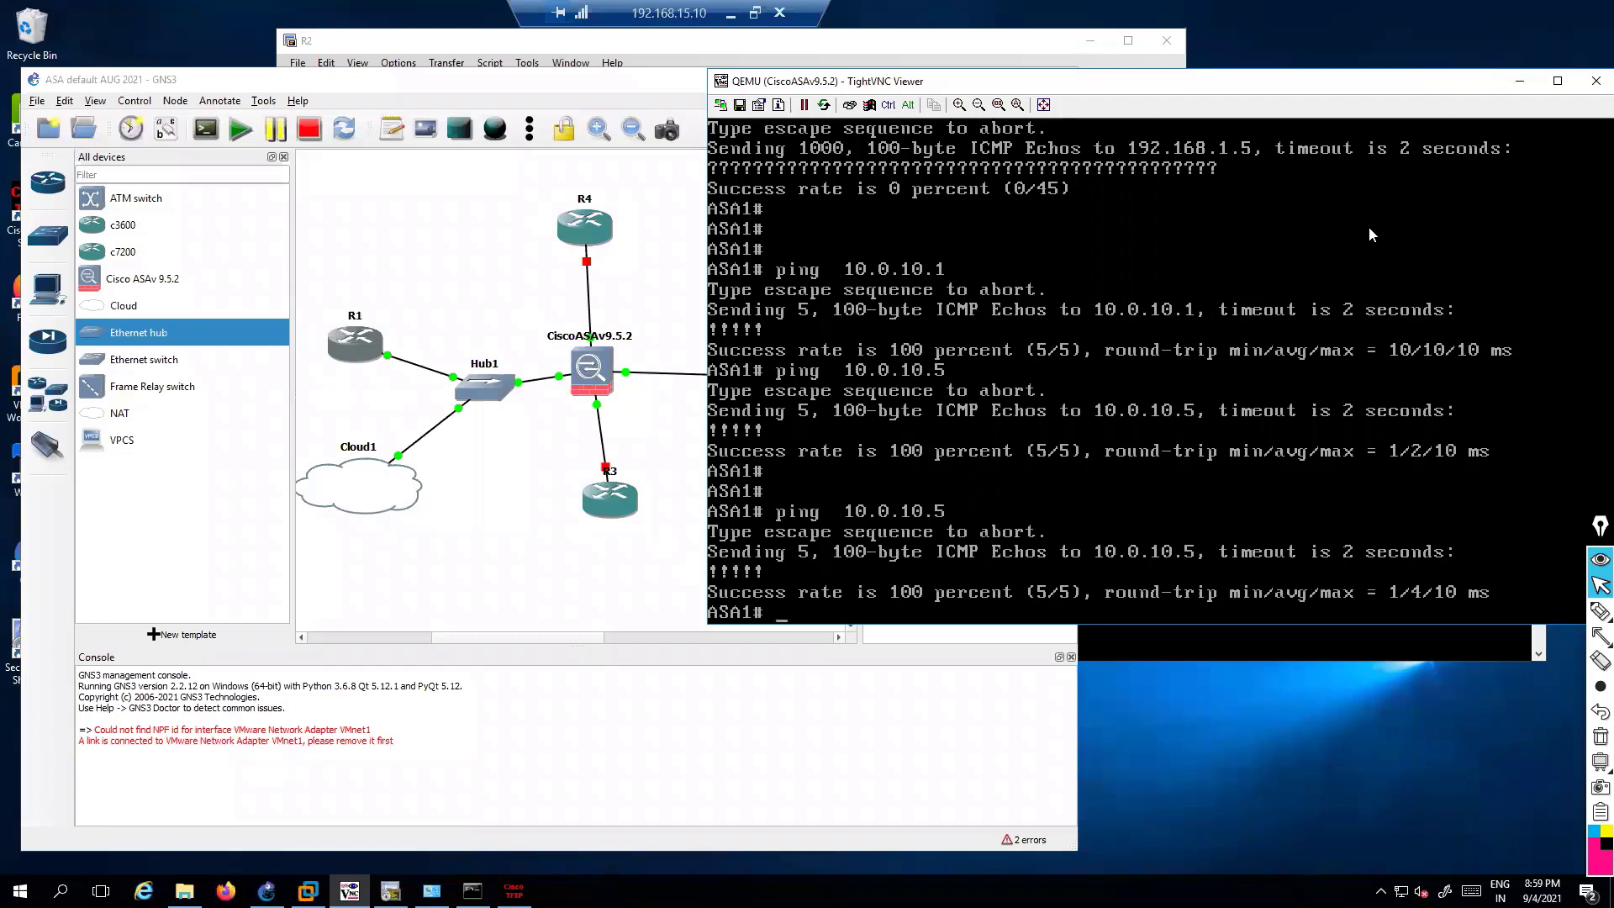
Circle the CiscoASAv node in the topology and handwrite a boxed mgmt note below it
key("ctrl+shift+3")
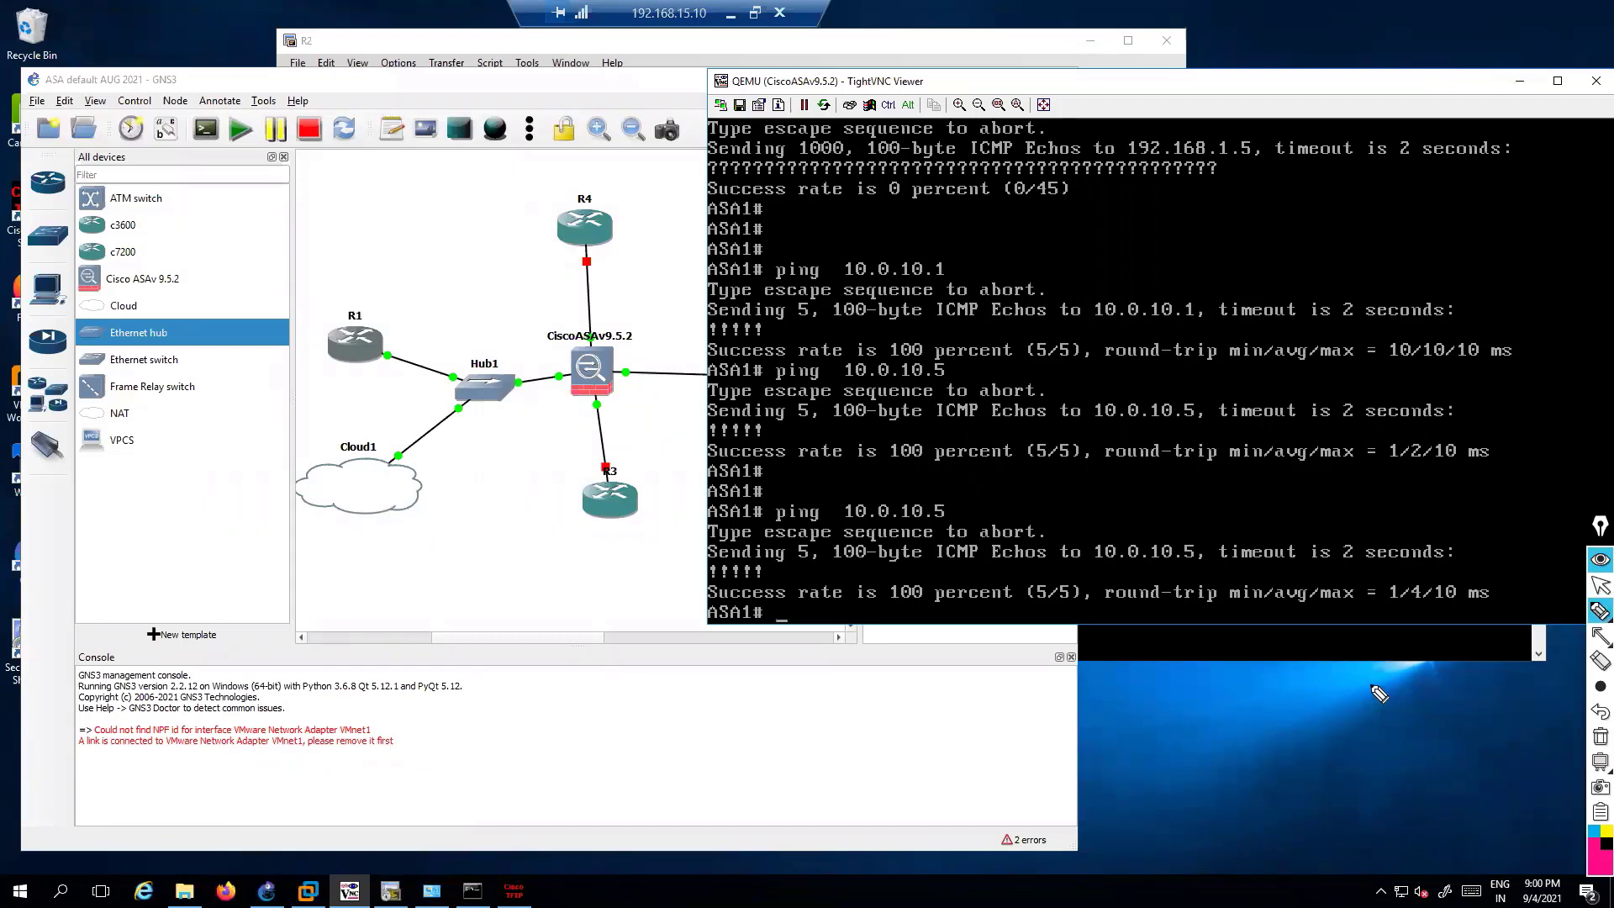
left_click_drag(588, 329, 504, 486)
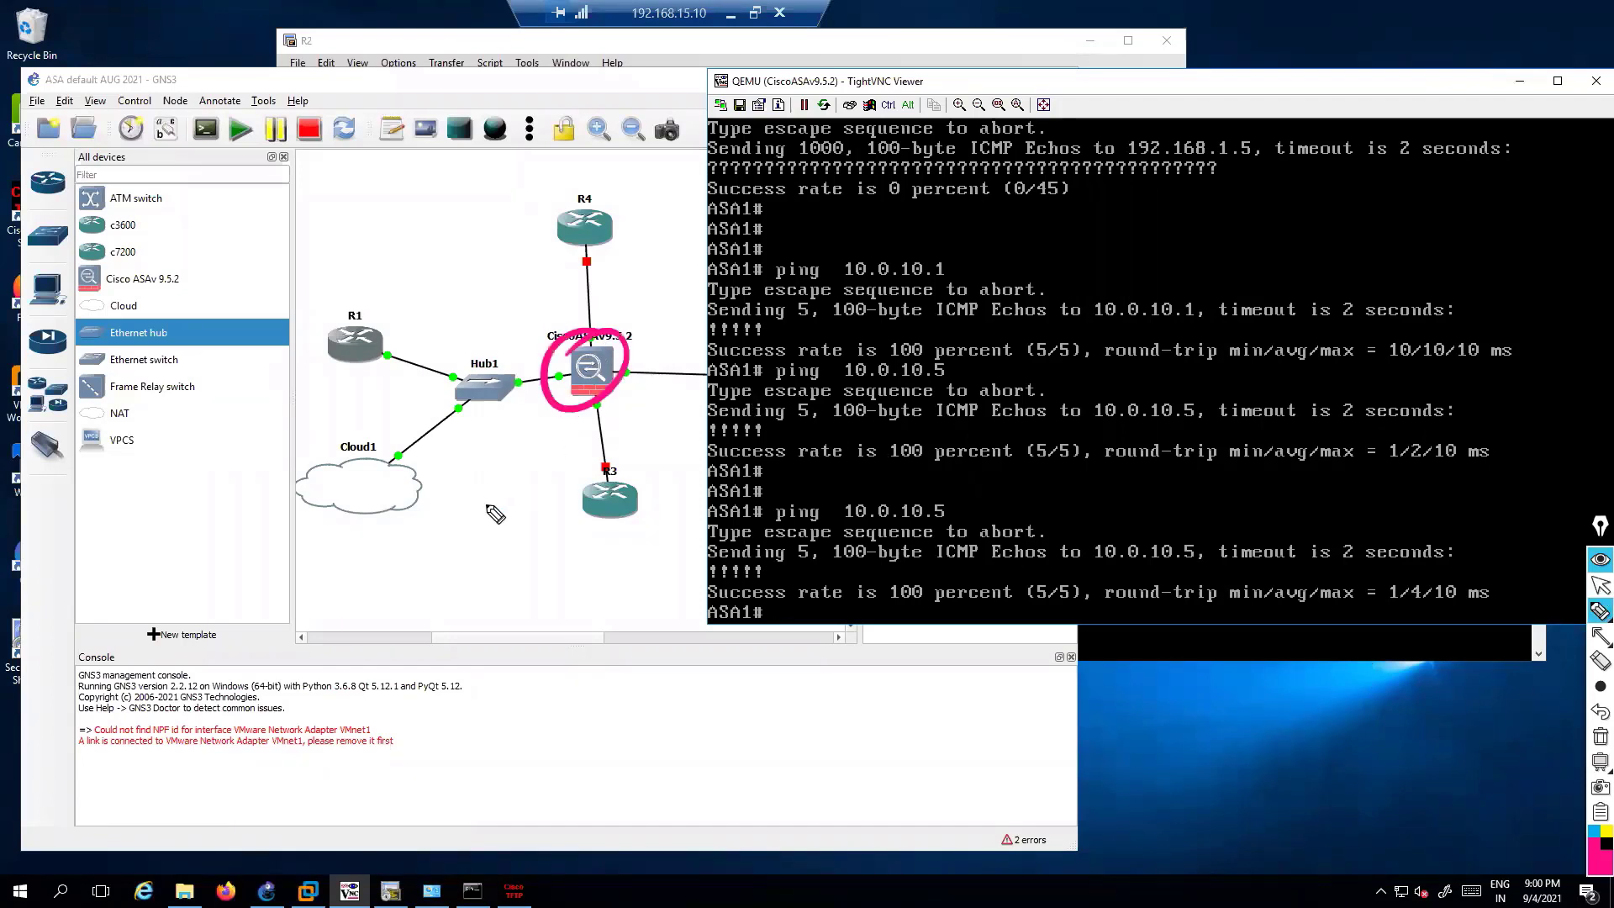
mouse_move(454, 554)
left_mouse_down()
mouse_move(471, 538)
mouse_move(515, 557)
mouse_move(571, 550)
left_mouse_up()
left_click_drag(468, 582, 538, 565)
left_click_drag(561, 544, 603, 538)
left_click_drag(564, 554, 613, 546)
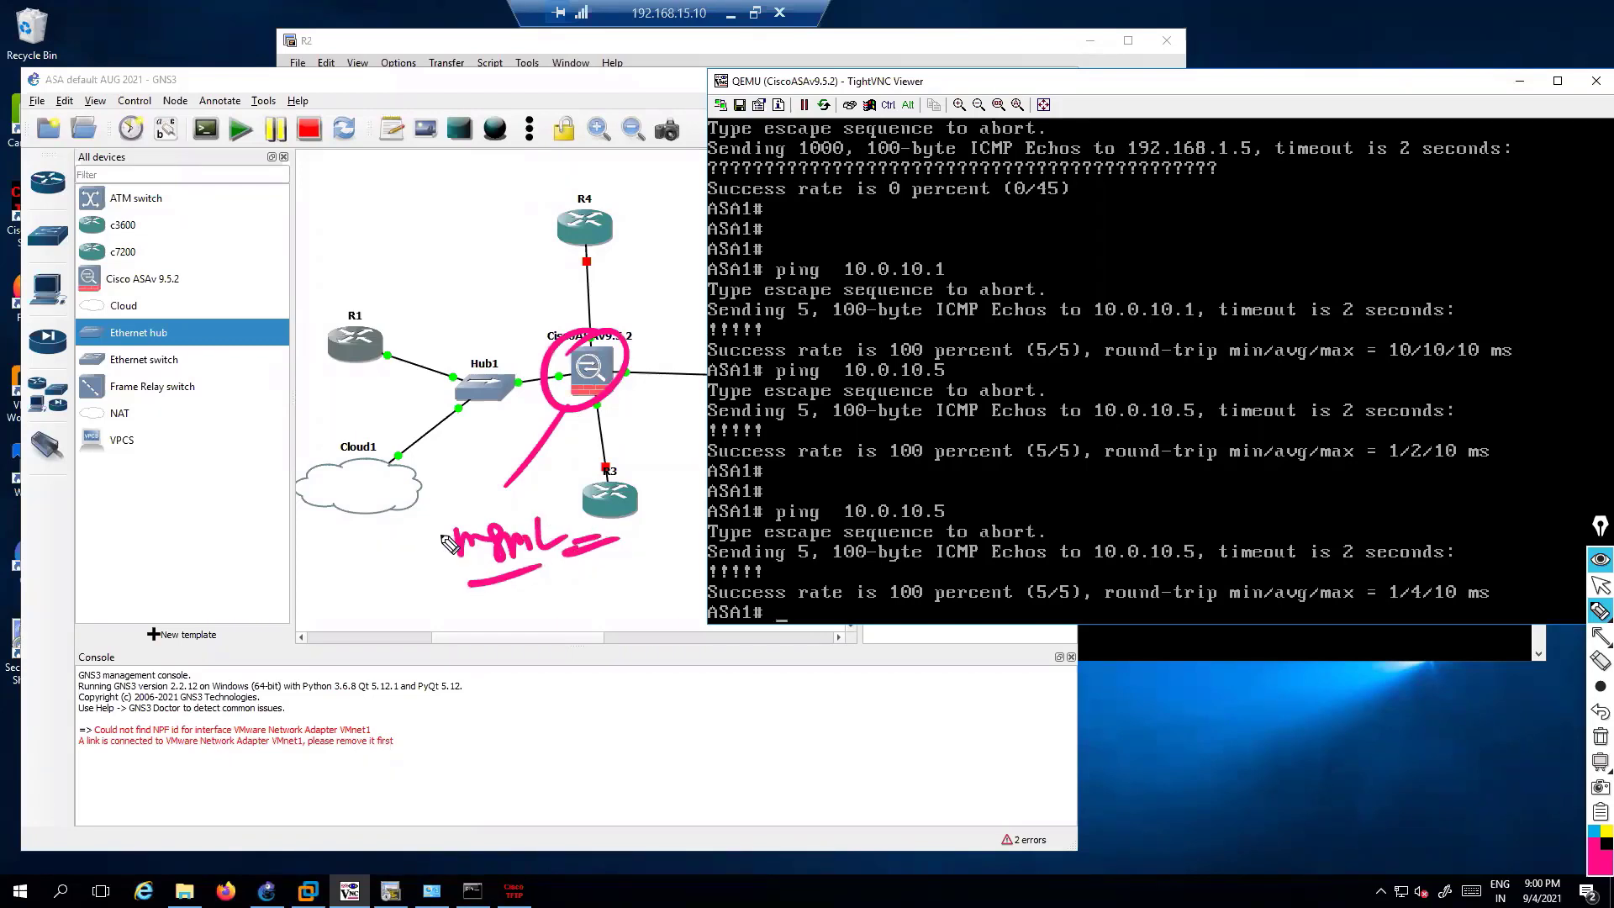
mouse_move(445, 595)
left_mouse_down()
mouse_move(575, 555)
mouse_move(449, 595)
left_mouse_up()
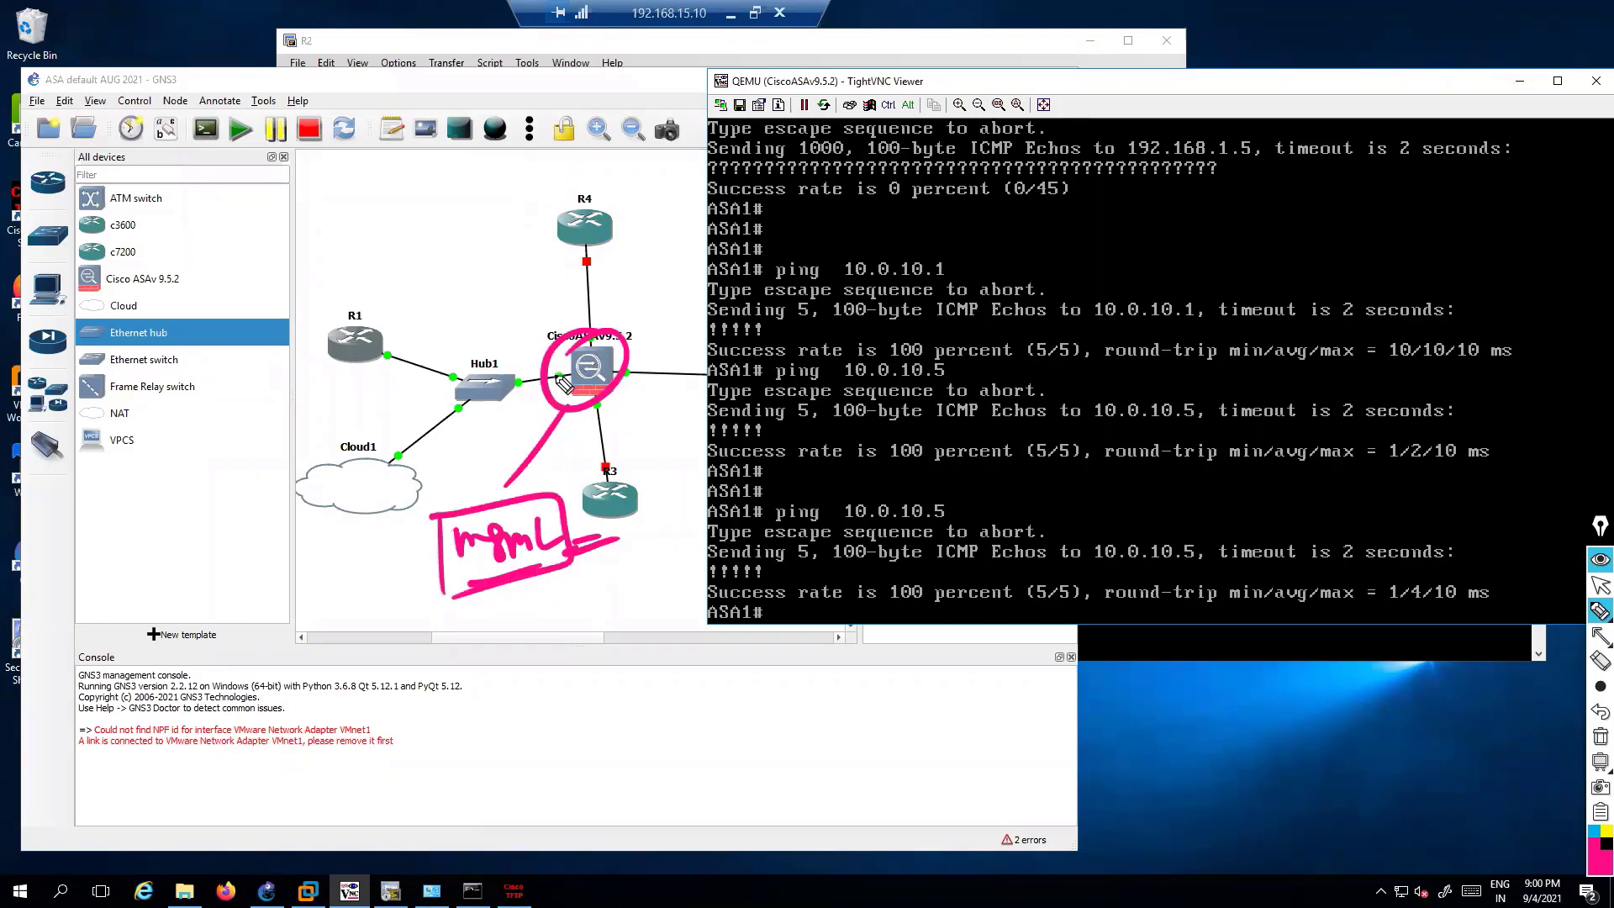
Label the ASA's g0/1 link, draw arrows toward R1 and Cloud1, then clear the ink
mouse_move(550, 378)
left_mouse_down()
mouse_move(502, 315)
mouse_move(458, 310)
mouse_move(484, 276)
left_mouse_up()
mouse_move(500, 250)
left_mouse_down()
mouse_move(496, 313)
mouse_move(514, 324)
left_mouse_up()
mouse_move(553, 376)
left_mouse_down()
mouse_move(304, 323)
mouse_move(308, 294)
left_mouse_up()
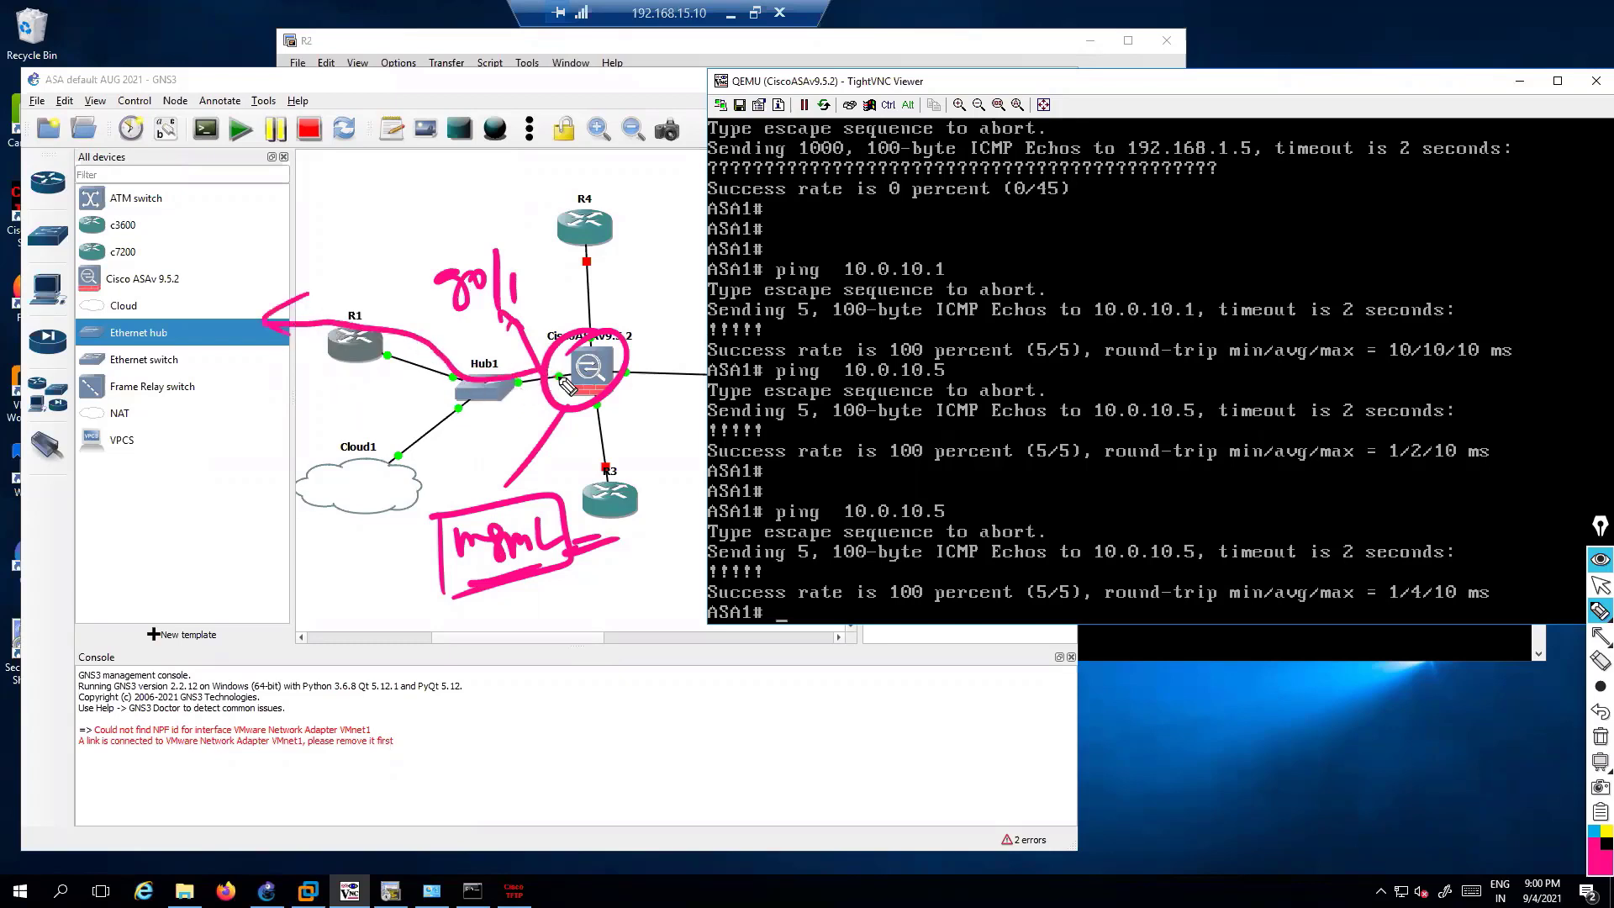
mouse_move(559, 380)
left_mouse_down()
mouse_move(420, 450)
mouse_move(402, 477)
left_mouse_up()
mouse_move(315, 538)
left_mouse_down()
mouse_move(353, 528)
mouse_move(363, 544)
left_mouse_up()
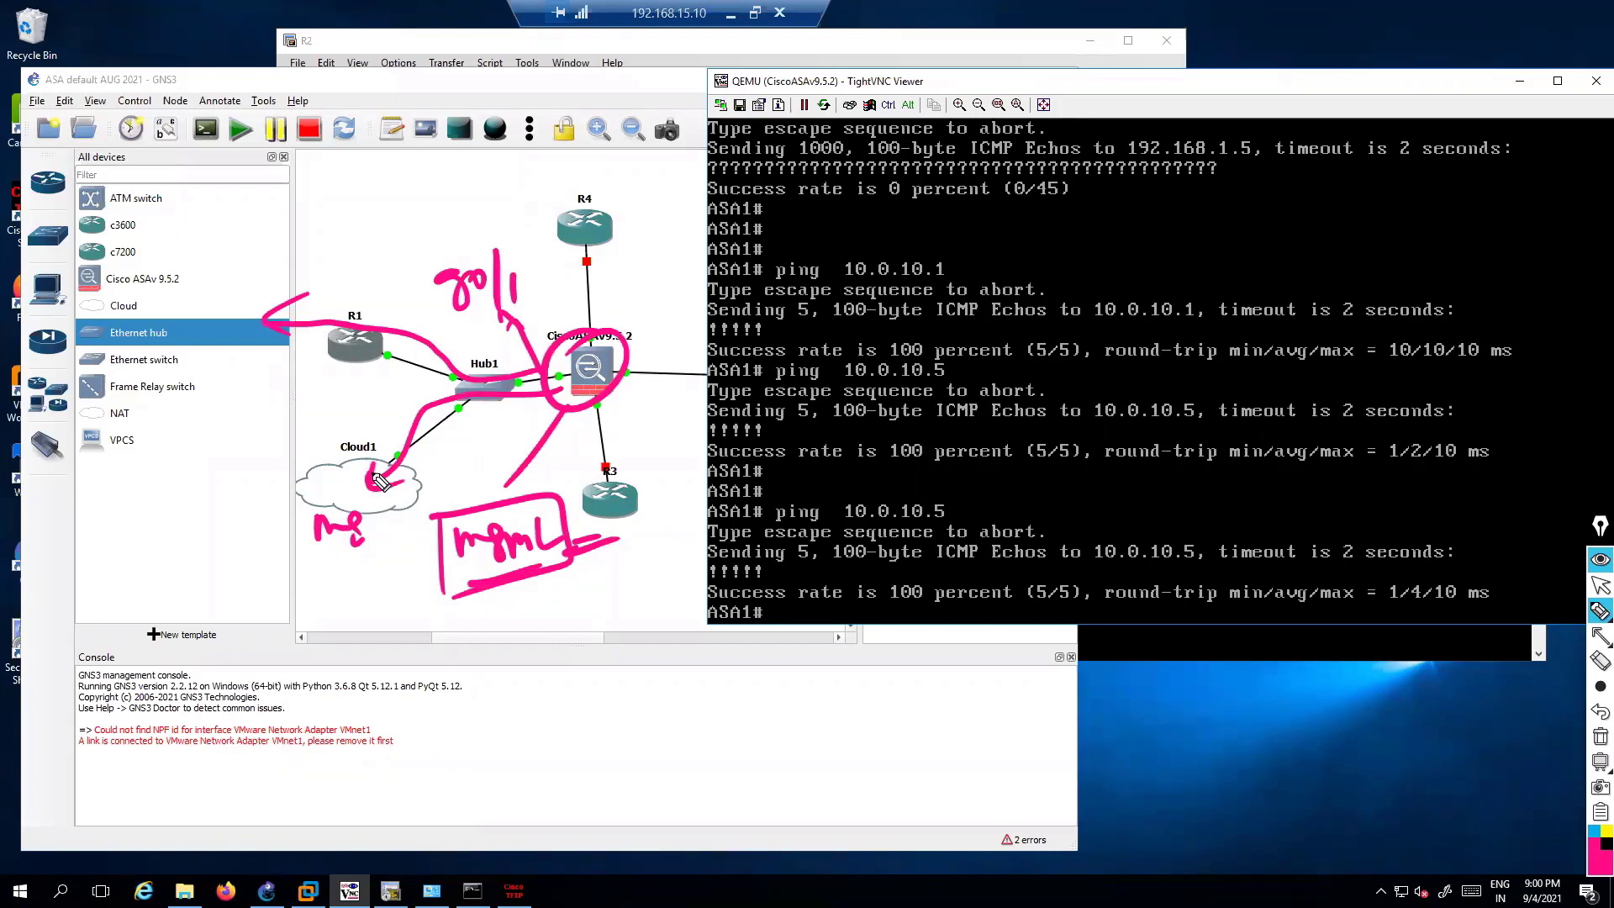
key("ctrl+shift+7")
key("ctrl+shift+2")
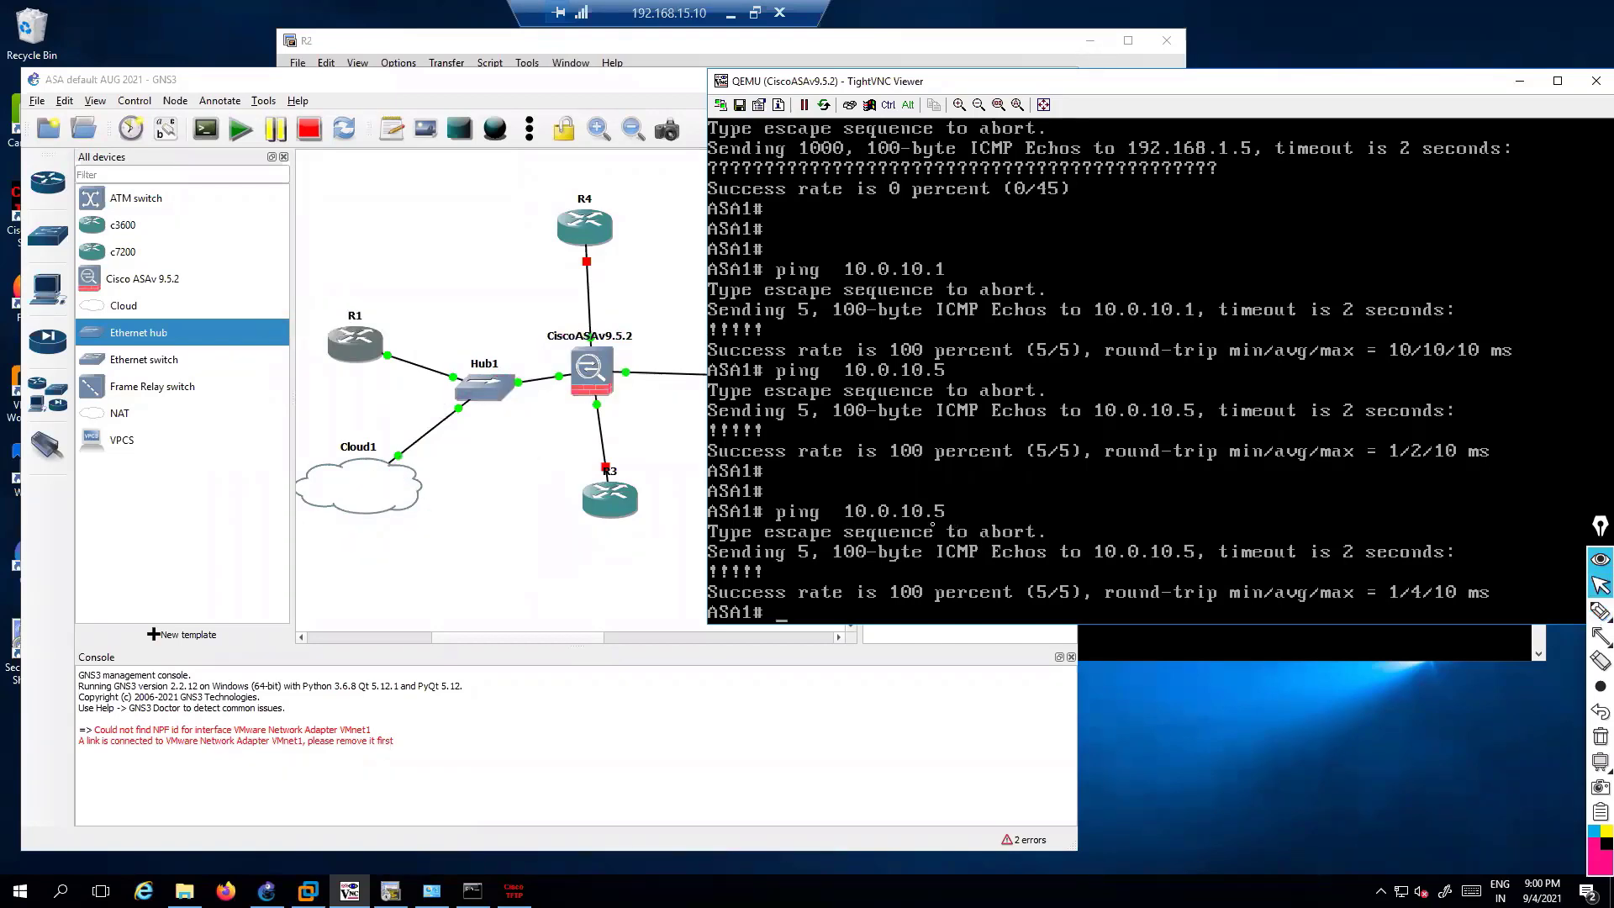
Run 'show int ip br' in the ASA console to list interface addresses
type("br")
key("Tab")
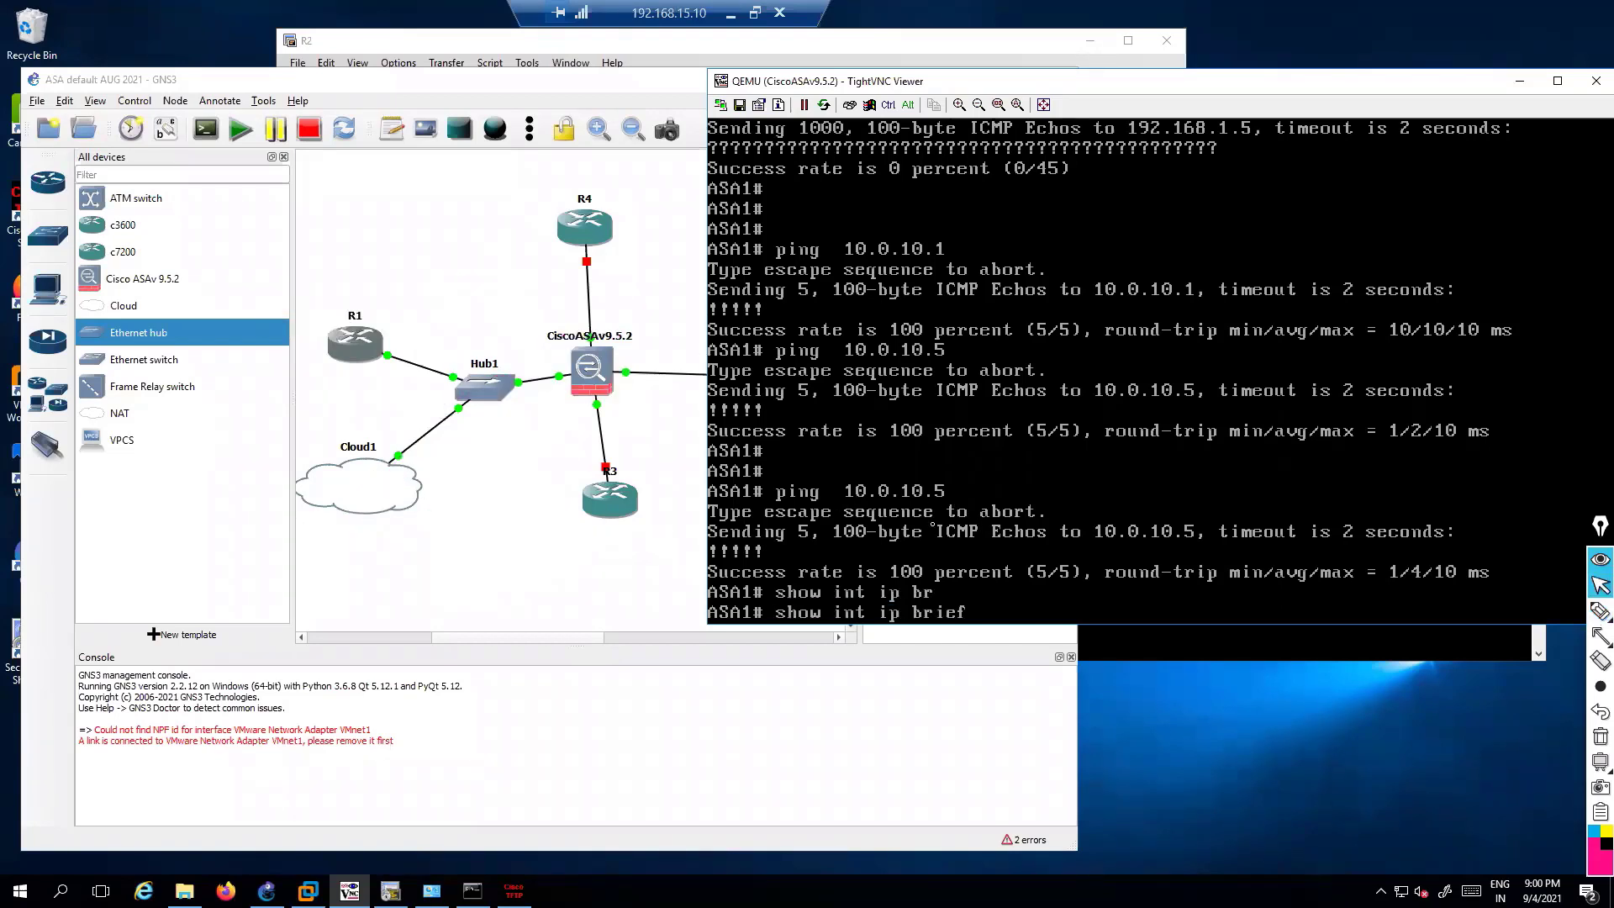
key("Return")
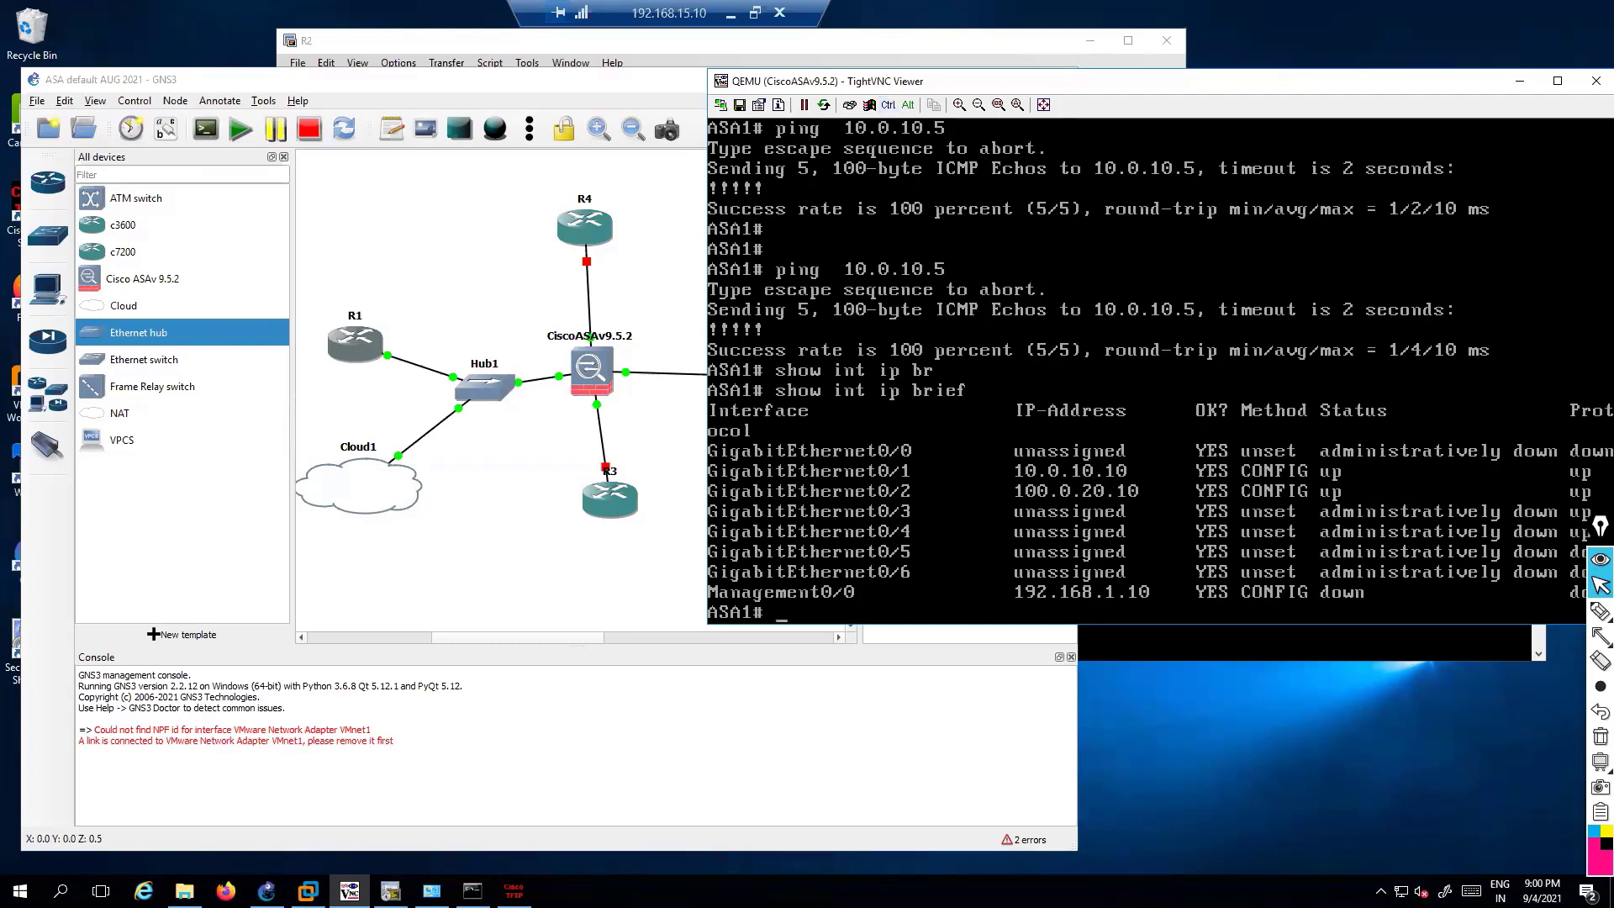
Highlight the ASA-to-R1 path and loop R1 and Cloud1 together as the management LAN
left_click(1600, 611)
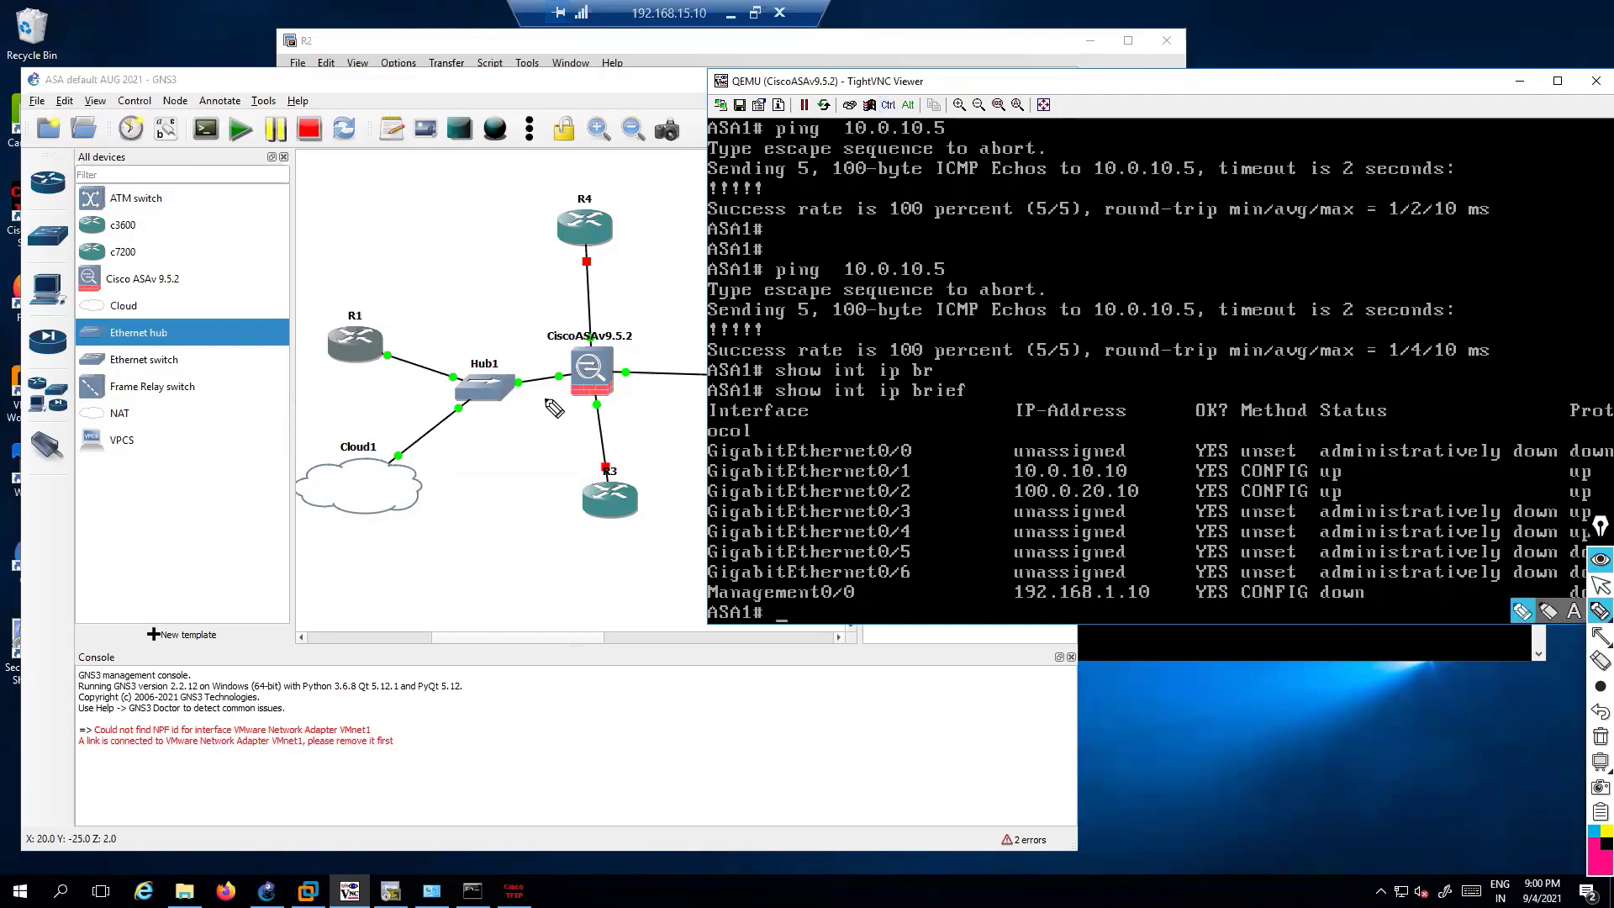
left_click_drag(536, 397, 515, 432)
left_click_drag(553, 414, 573, 441)
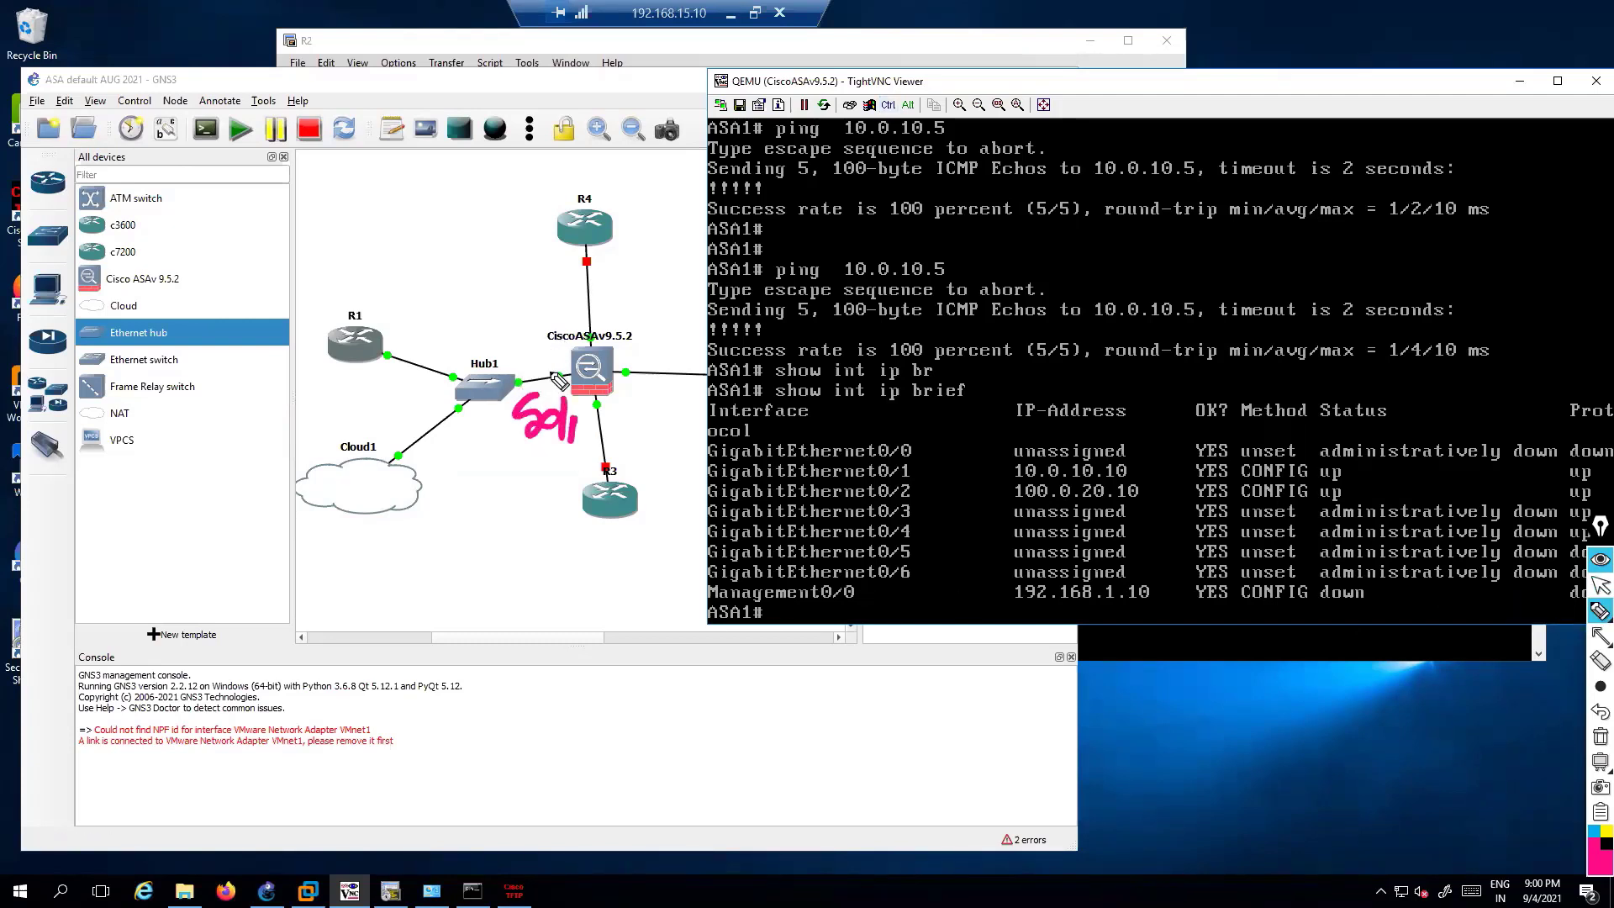
left_click_drag(559, 374, 362, 337)
left_click_drag(412, 415, 448, 403)
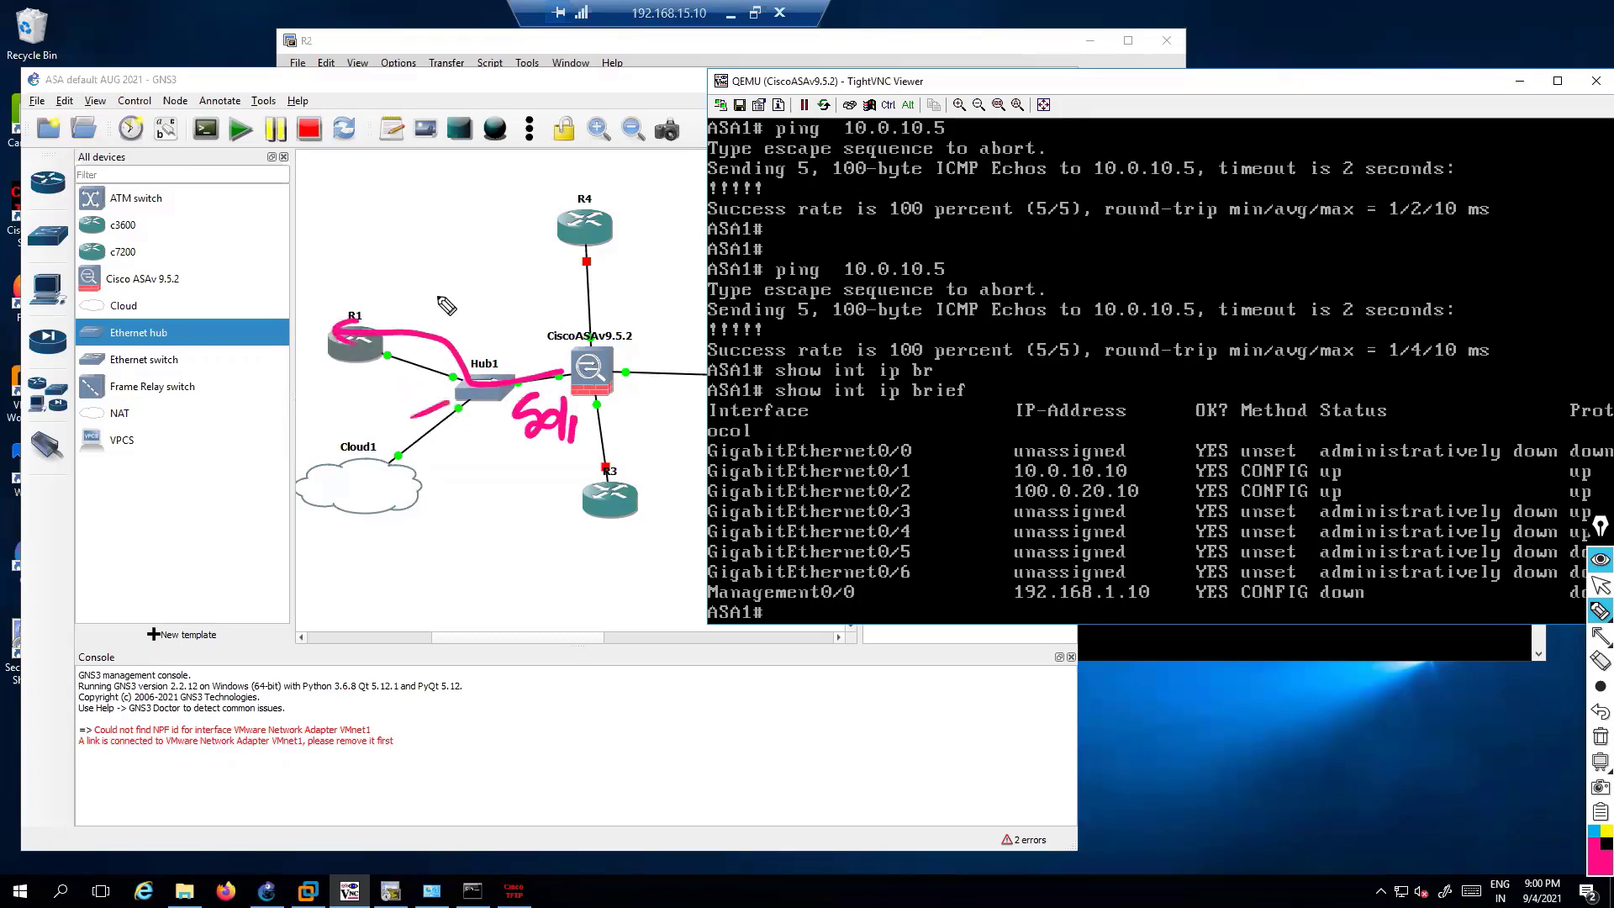
mouse_move(437, 294)
left_mouse_down()
mouse_move(257, 516)
mouse_move(383, 275)
left_mouse_up()
mouse_move(330, 217)
left_mouse_down()
mouse_move(331, 244)
mouse_move(400, 220)
left_mouse_up()
mouse_move(406, 201)
left_mouse_down()
mouse_move(407, 263)
mouse_move(497, 236)
left_mouse_up()
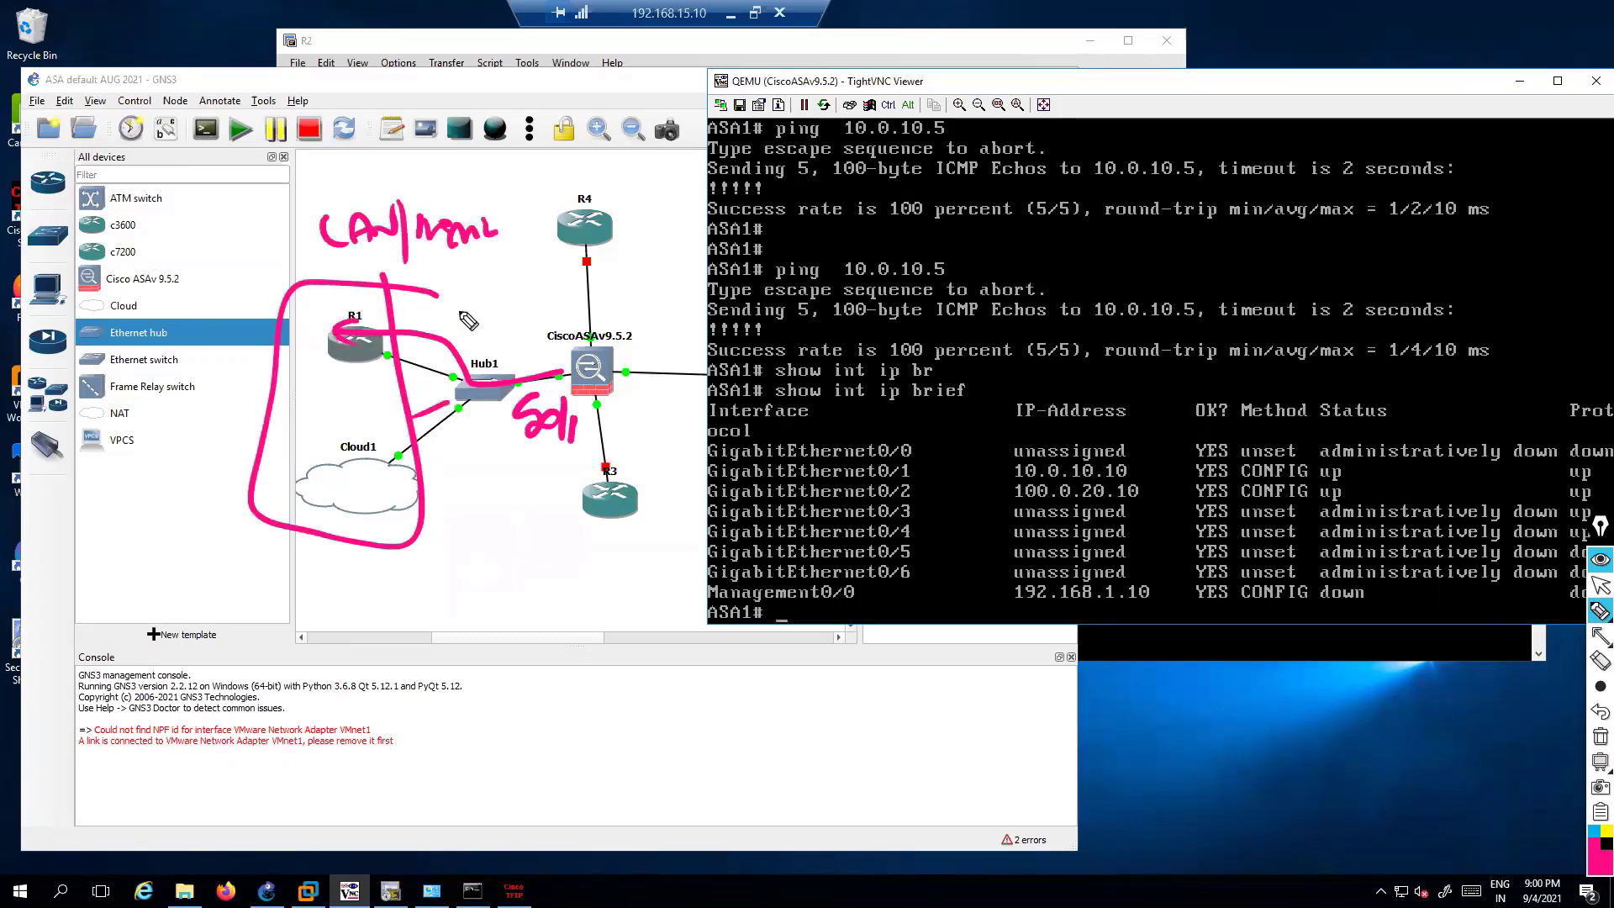
Circle Cloud1, write host address 10.0.10.5 beneath it, then clear the ink
mouse_move(382, 469)
left_mouse_down()
mouse_move(326, 528)
mouse_move(340, 463)
mouse_move(351, 561)
left_mouse_up()
left_click_drag(340, 551, 364, 550)
mouse_move(286, 579)
left_mouse_down()
mouse_move(290, 622)
mouse_move(311, 592)
left_mouse_up()
mouse_move(325, 601)
left_mouse_down()
mouse_move(350, 589)
mouse_move(383, 607)
left_mouse_up()
left_click_drag(401, 589, 427, 602)
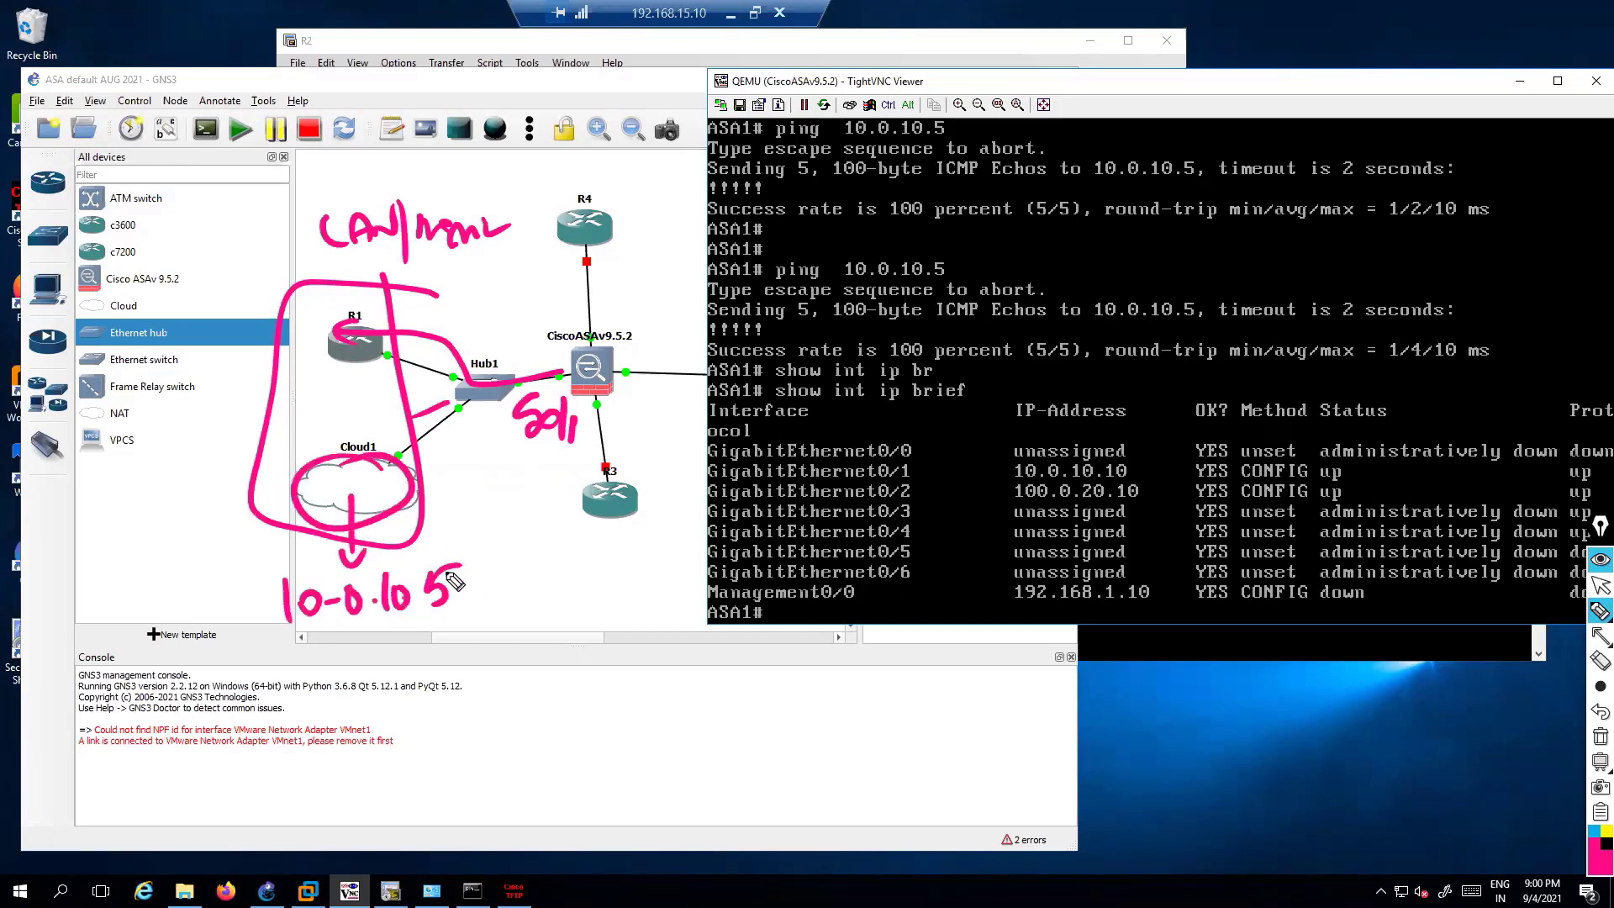
key("ctrl+shift+7")
key("ctrl+shift+2")
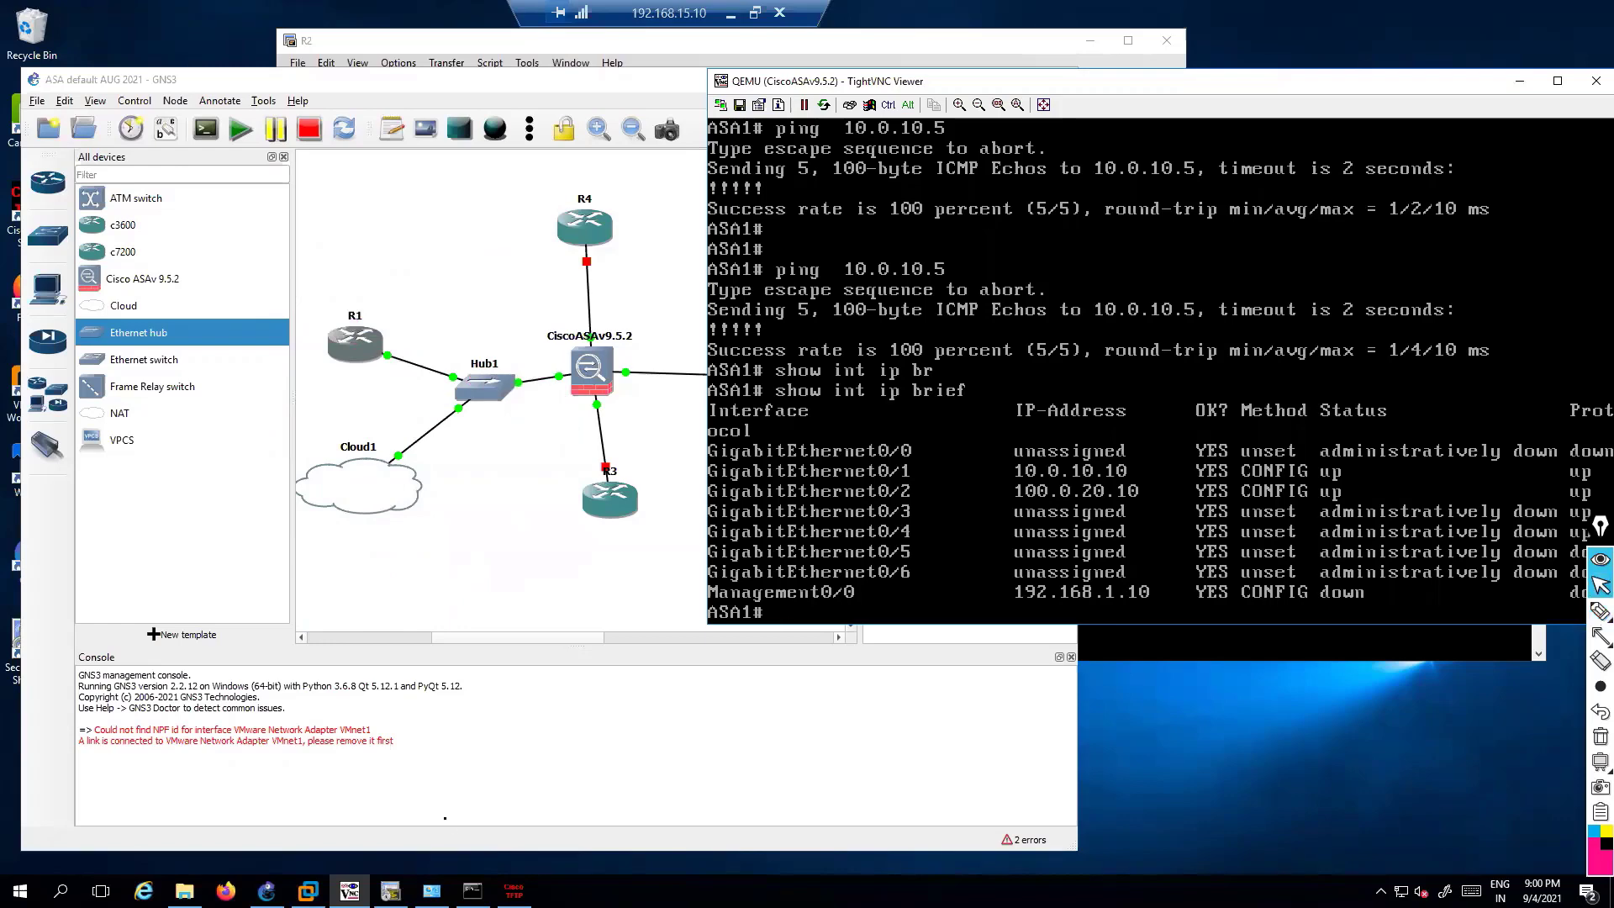
key("alt+Tab")
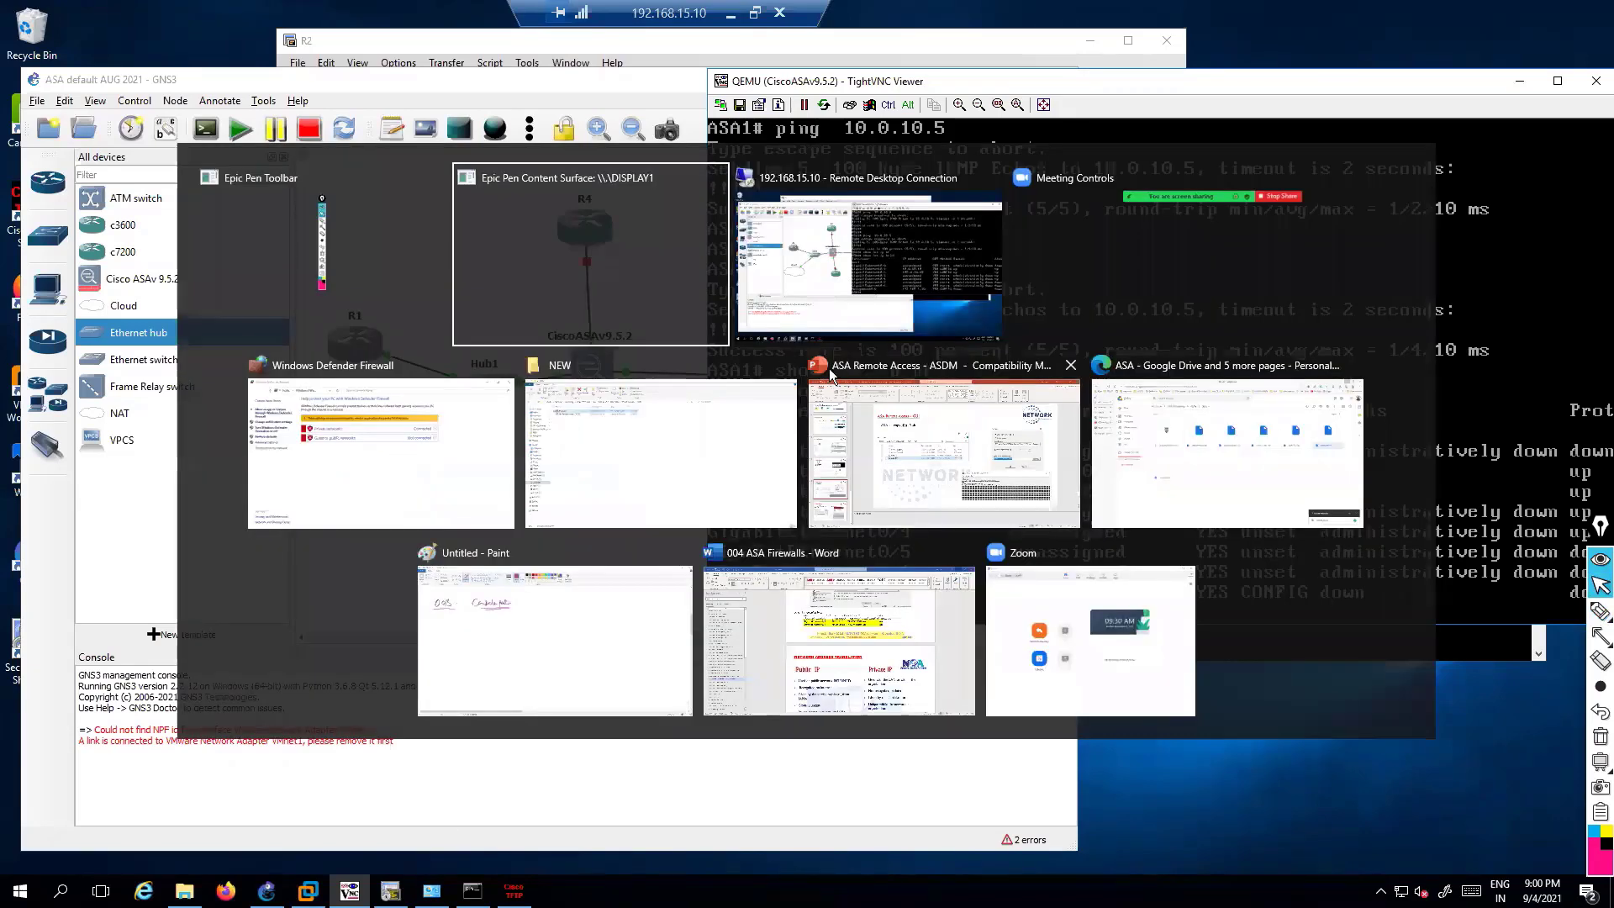
Check the HOST 1 adapter's connection details, confirming IPv4 address 10.0.10.5
left_click(823, 267)
key("alt+Tab")
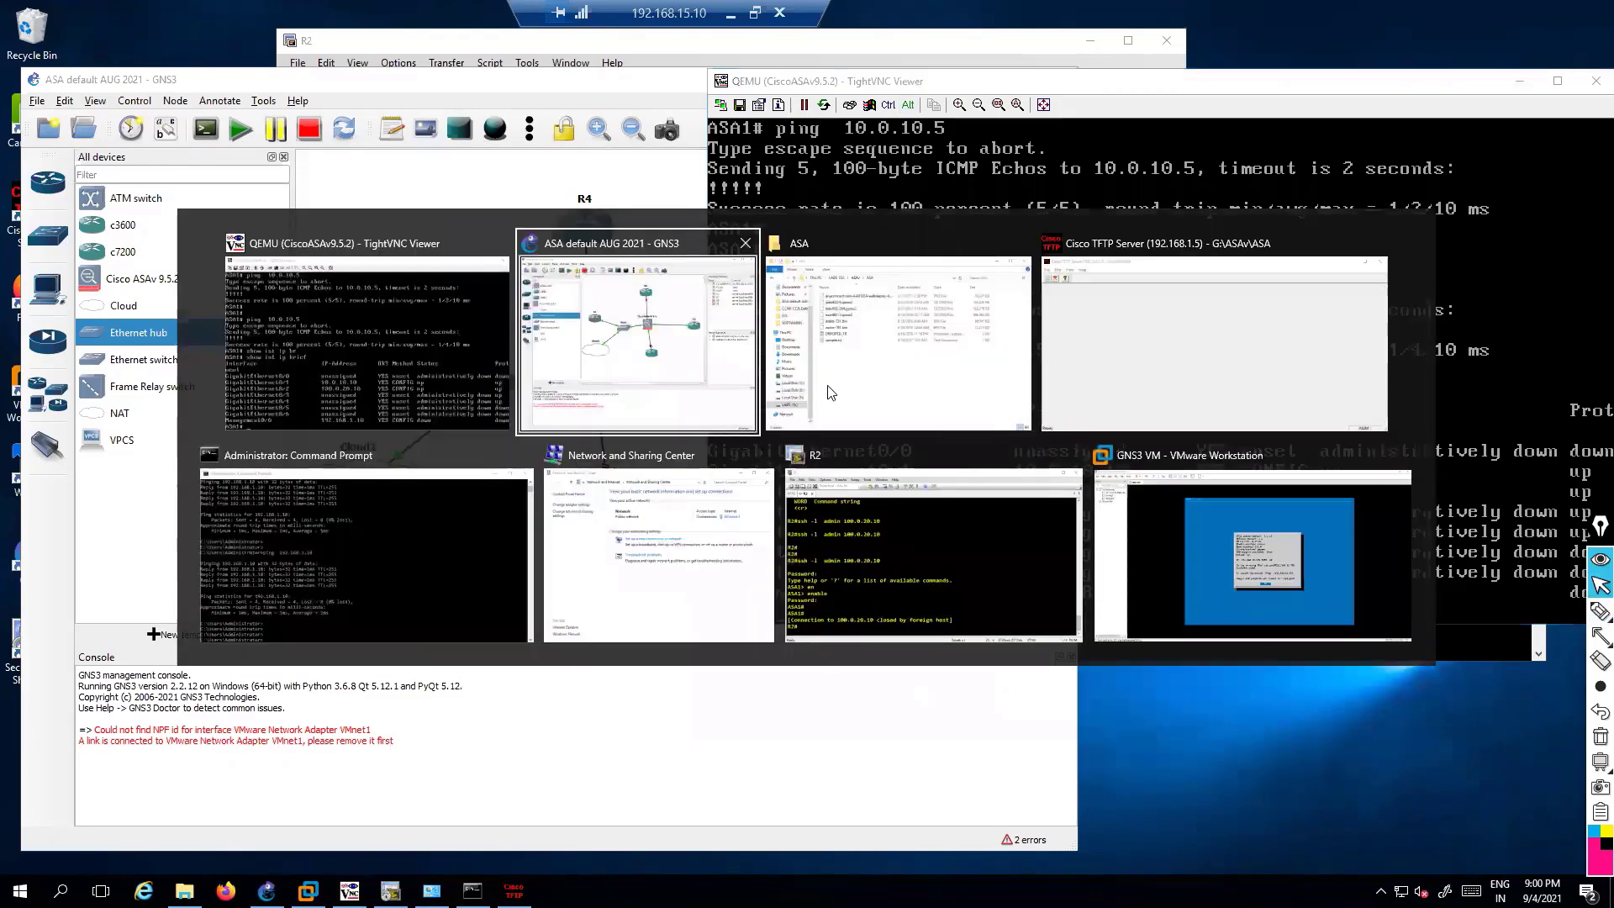
left_click(673, 461)
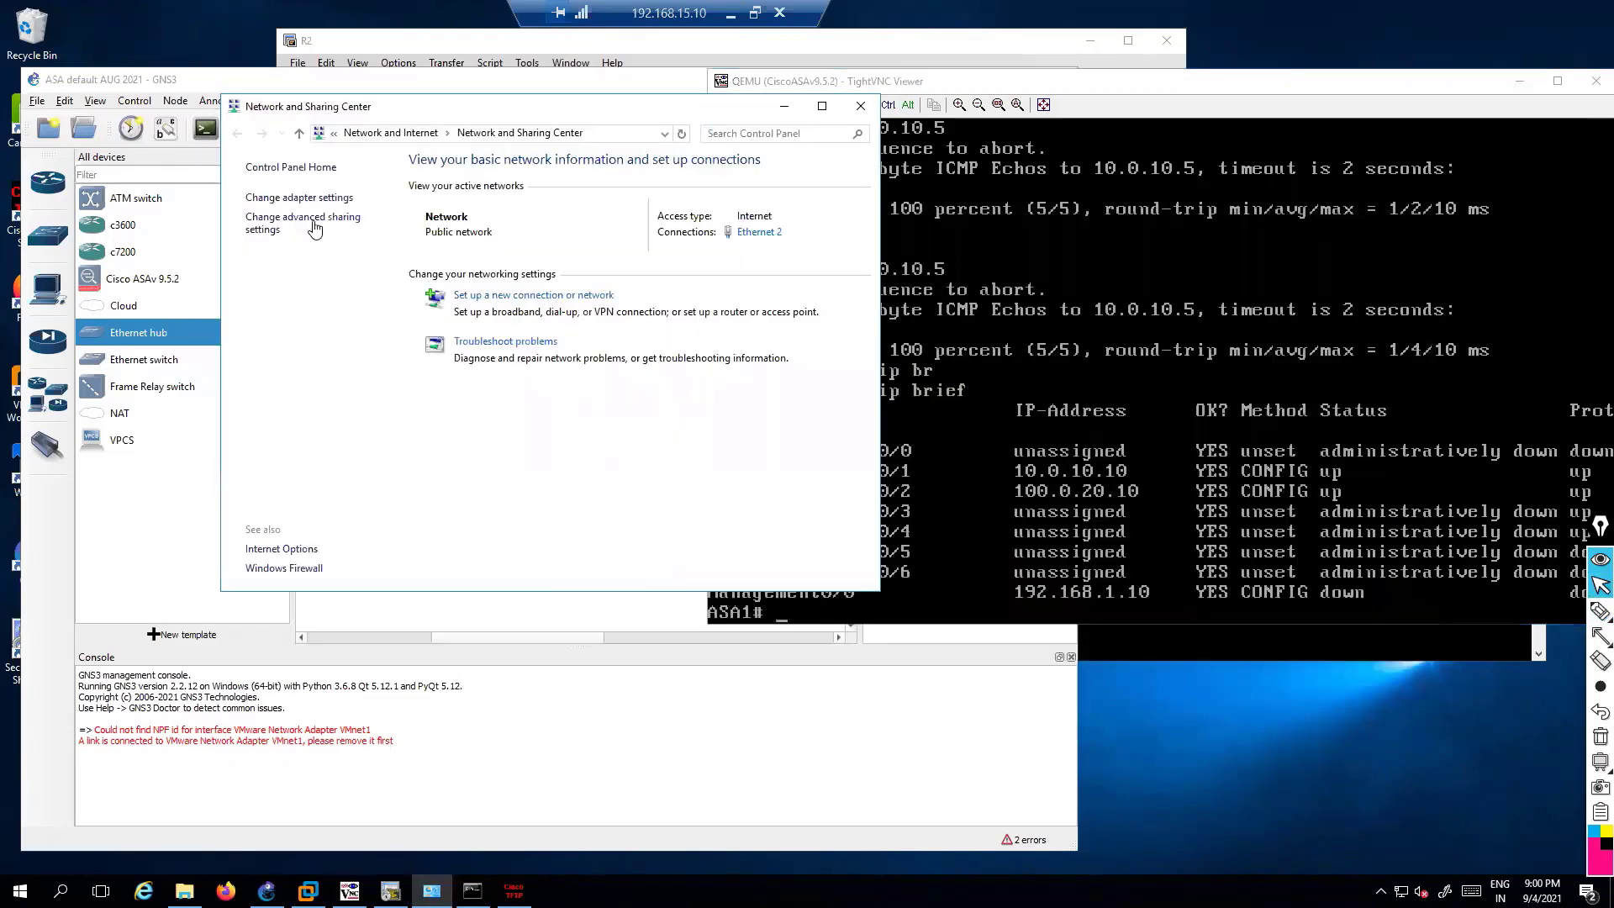
left_click(300, 197)
right_click(511, 264)
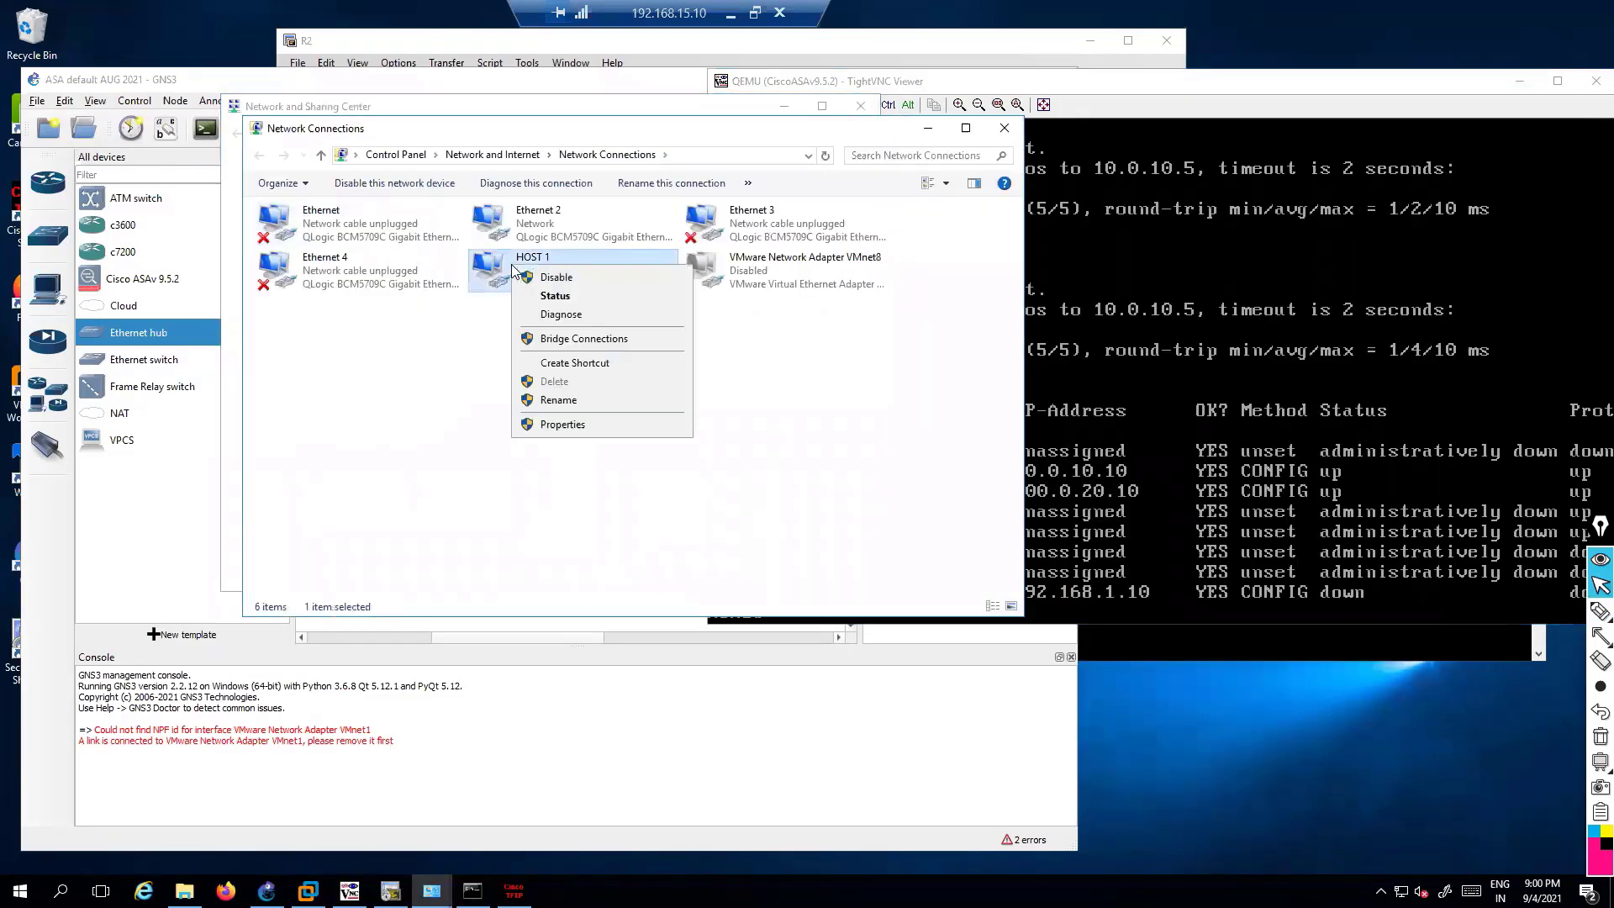
left_click(555, 295)
left_click(722, 437)
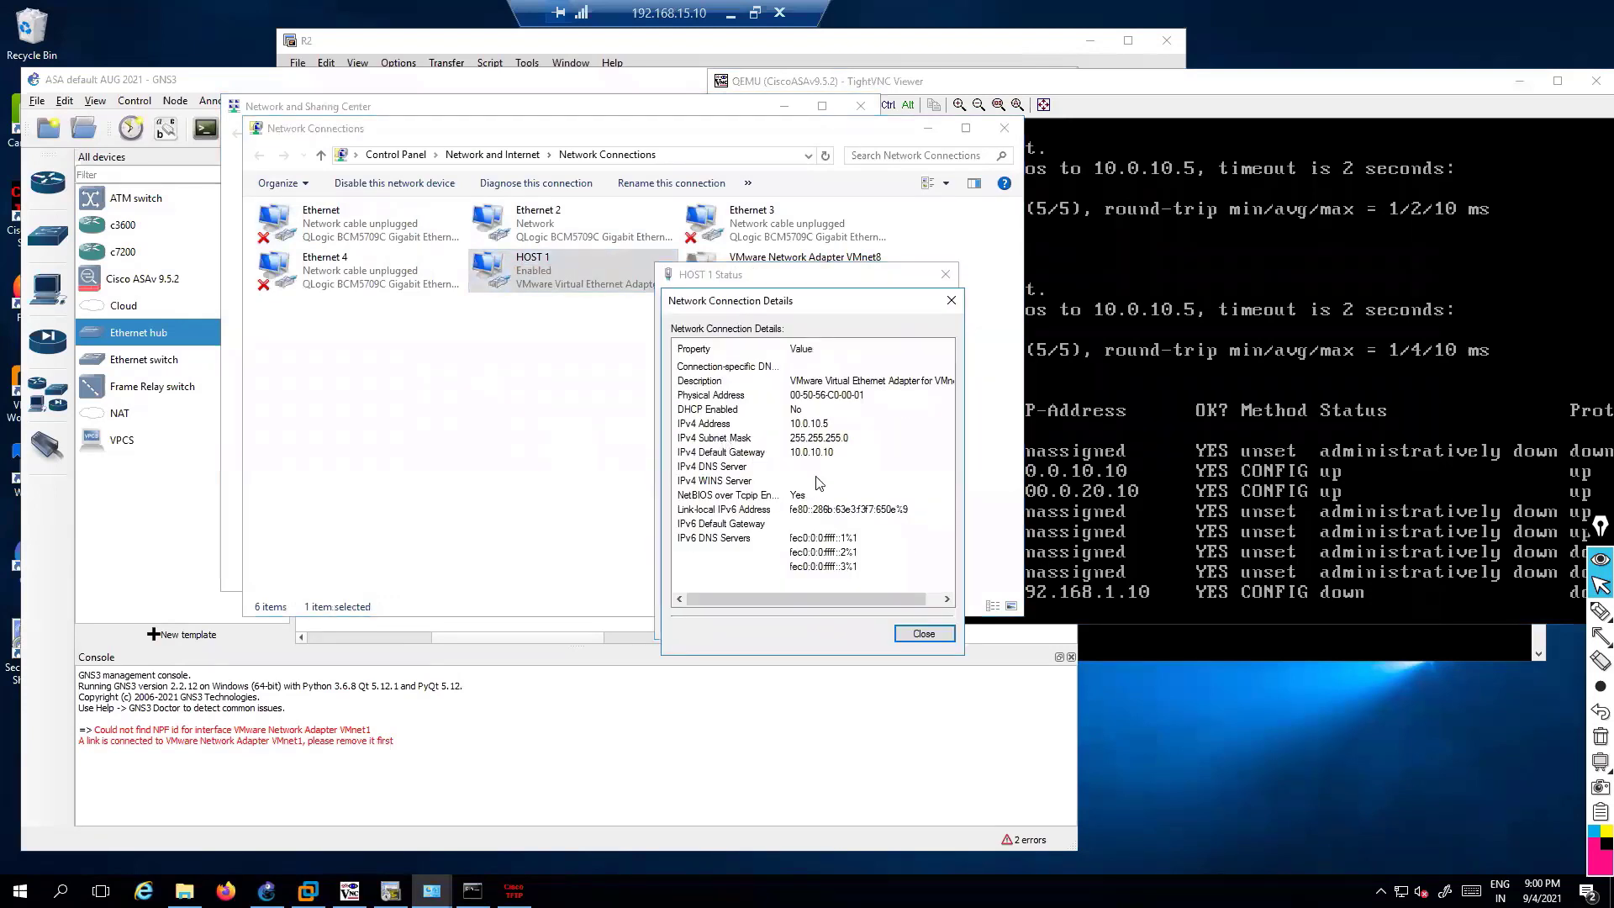
left_click(811, 429)
left_click(951, 300)
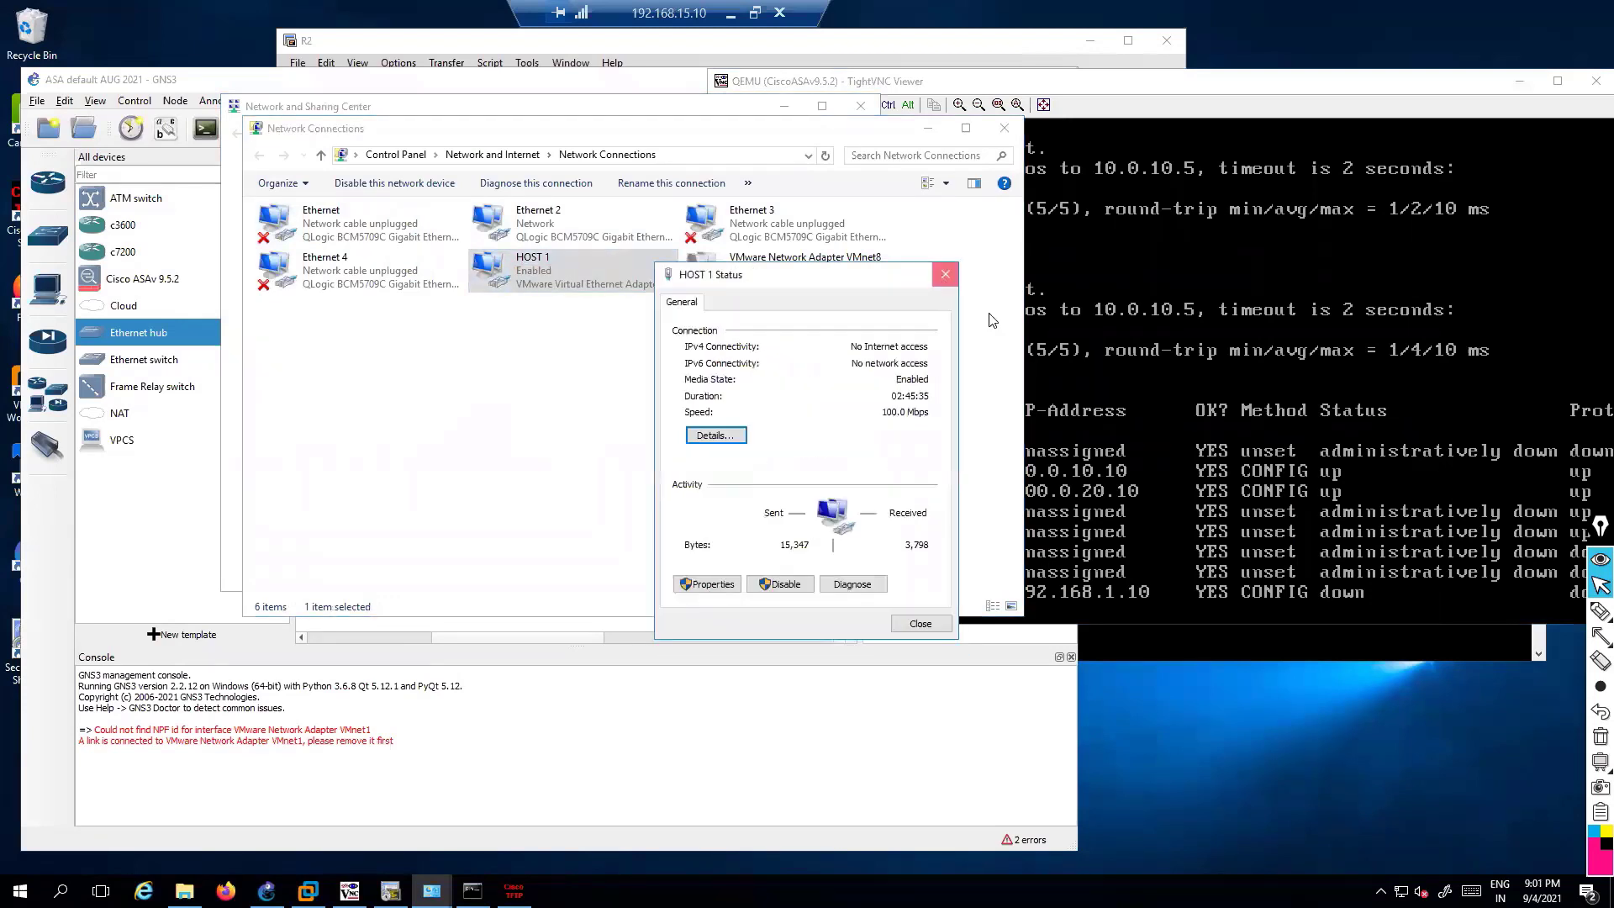
left_click(945, 274)
Re-run the earlier ping to 10.0.10.5 from the ASA console
left_click(1196, 438)
key("Return")
key("Return")
key("Up")
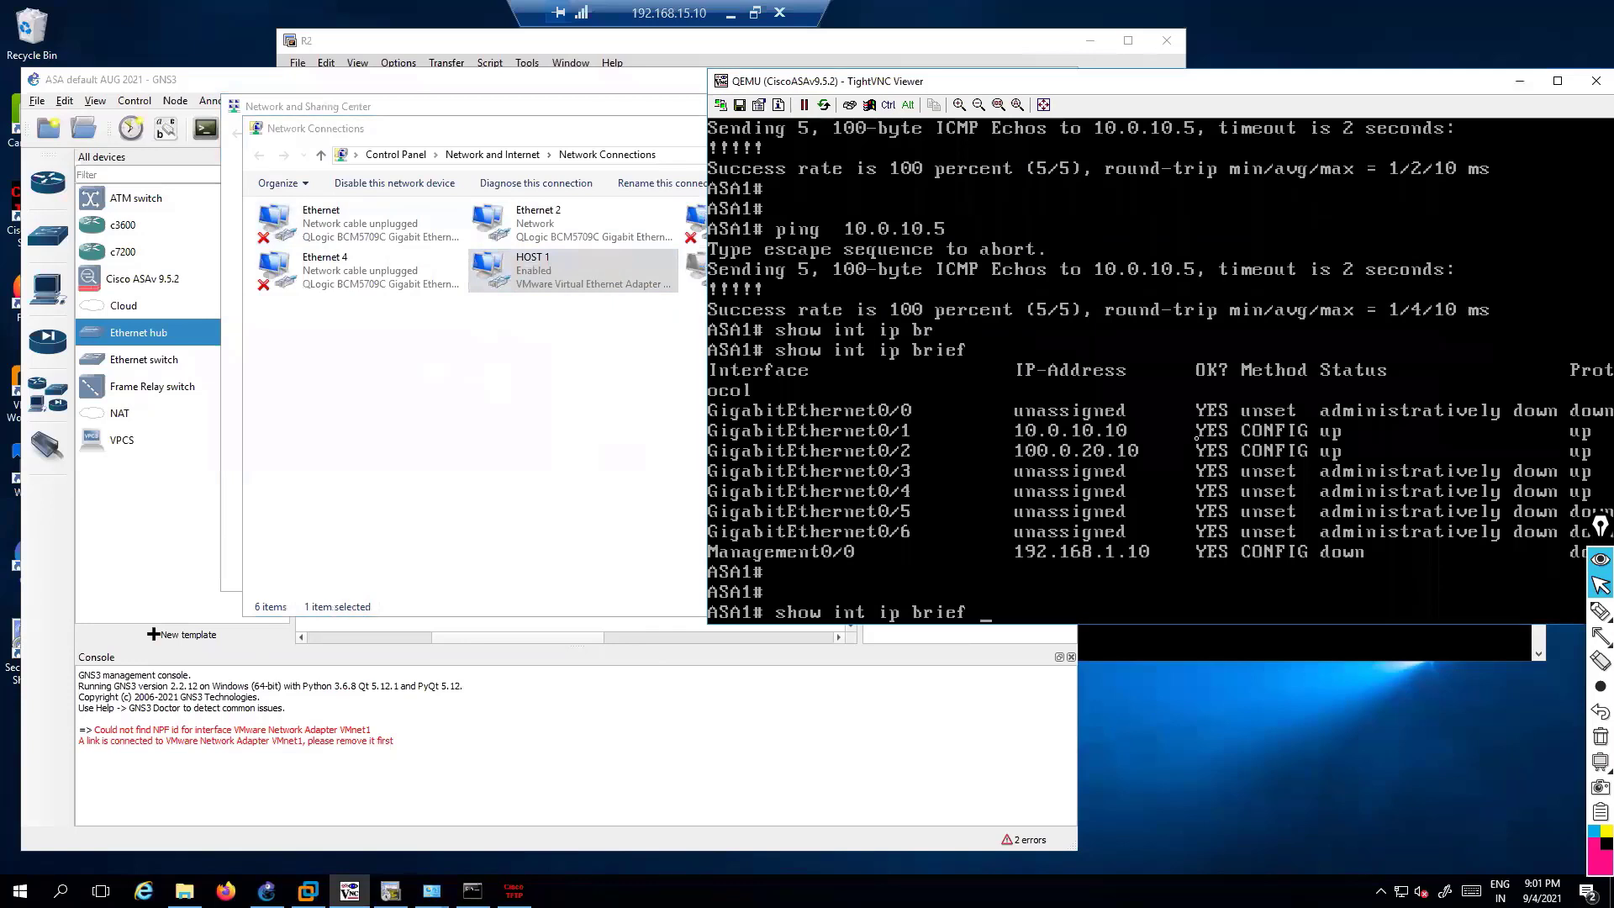
key("Up")
key("Return")
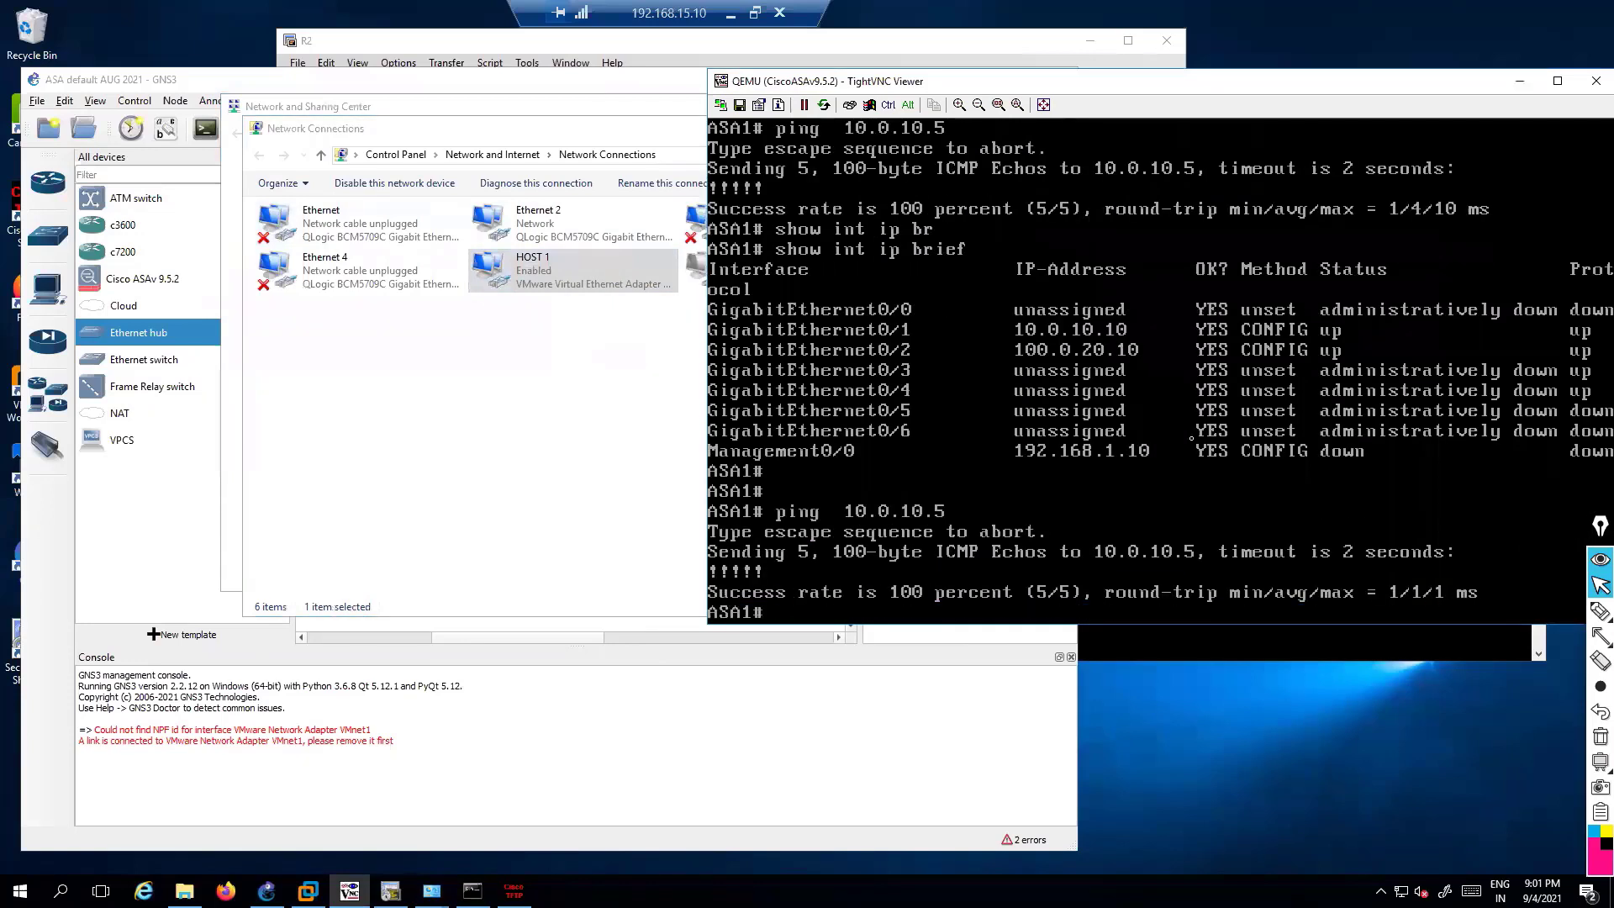
Close and relaunch Cisco TFTP Server, moving its window to the upper left
left_click(335, 50)
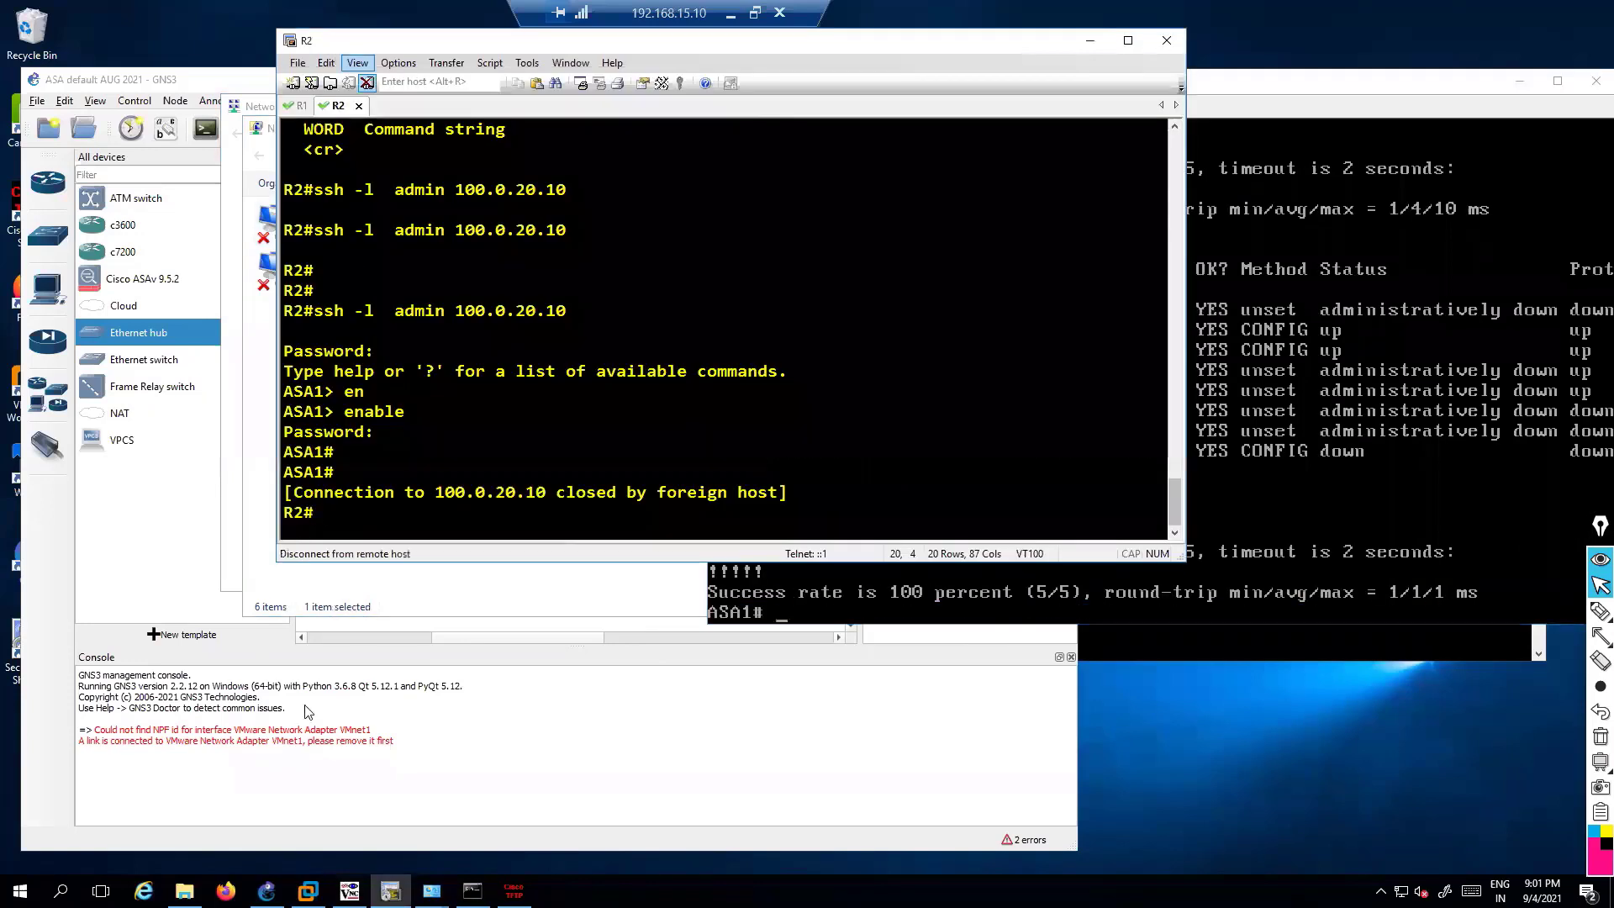
left_click(513, 891)
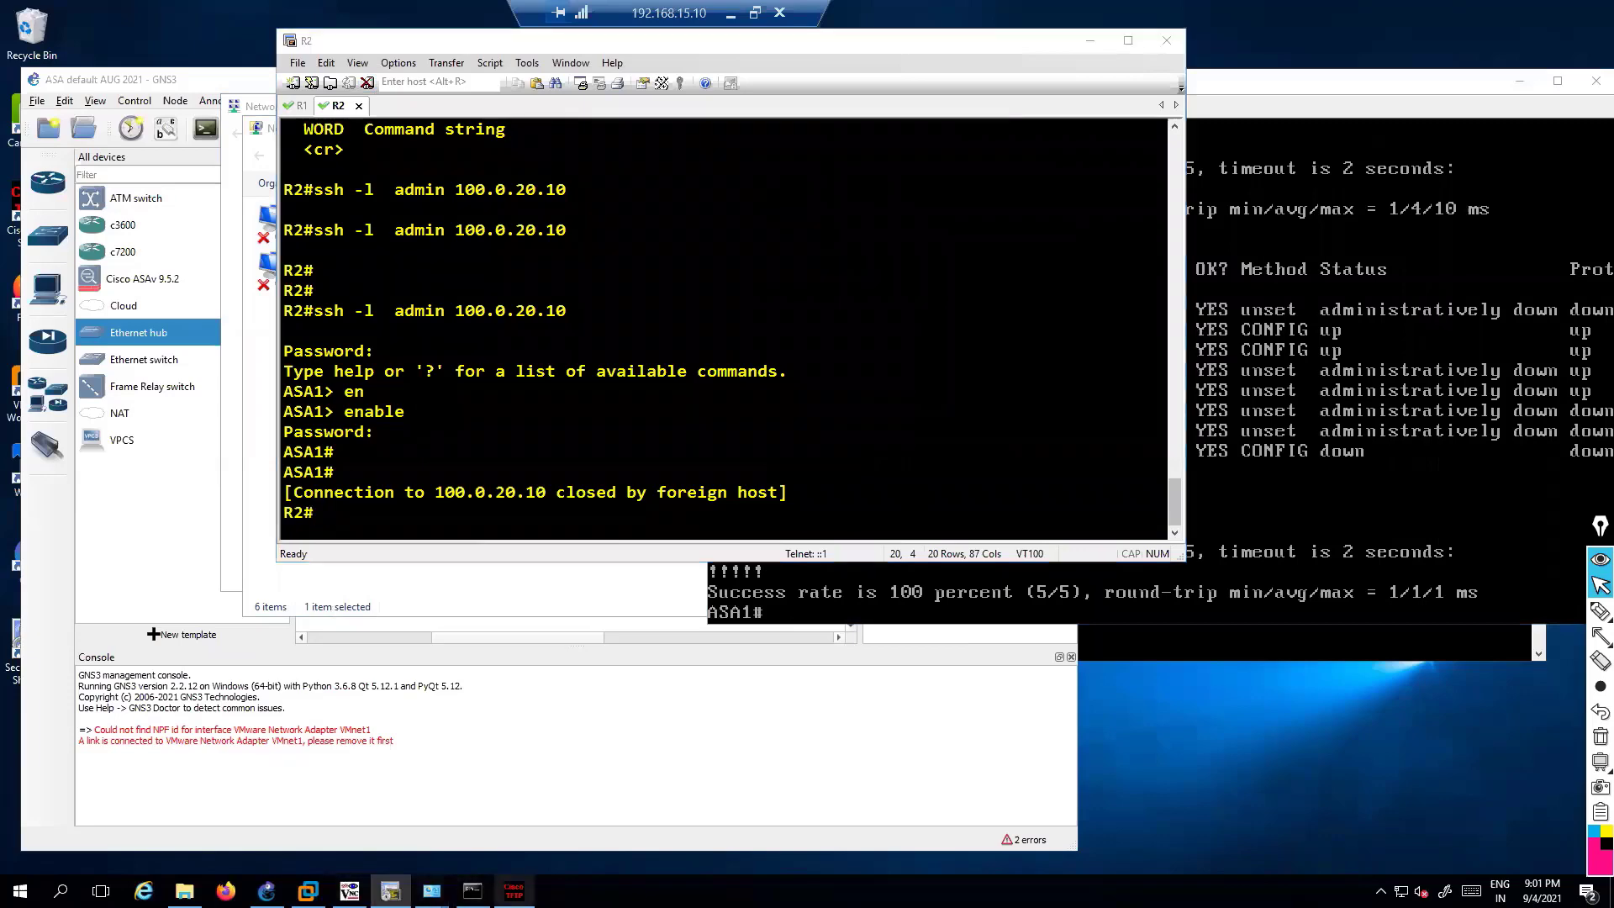
left_click(913, 130)
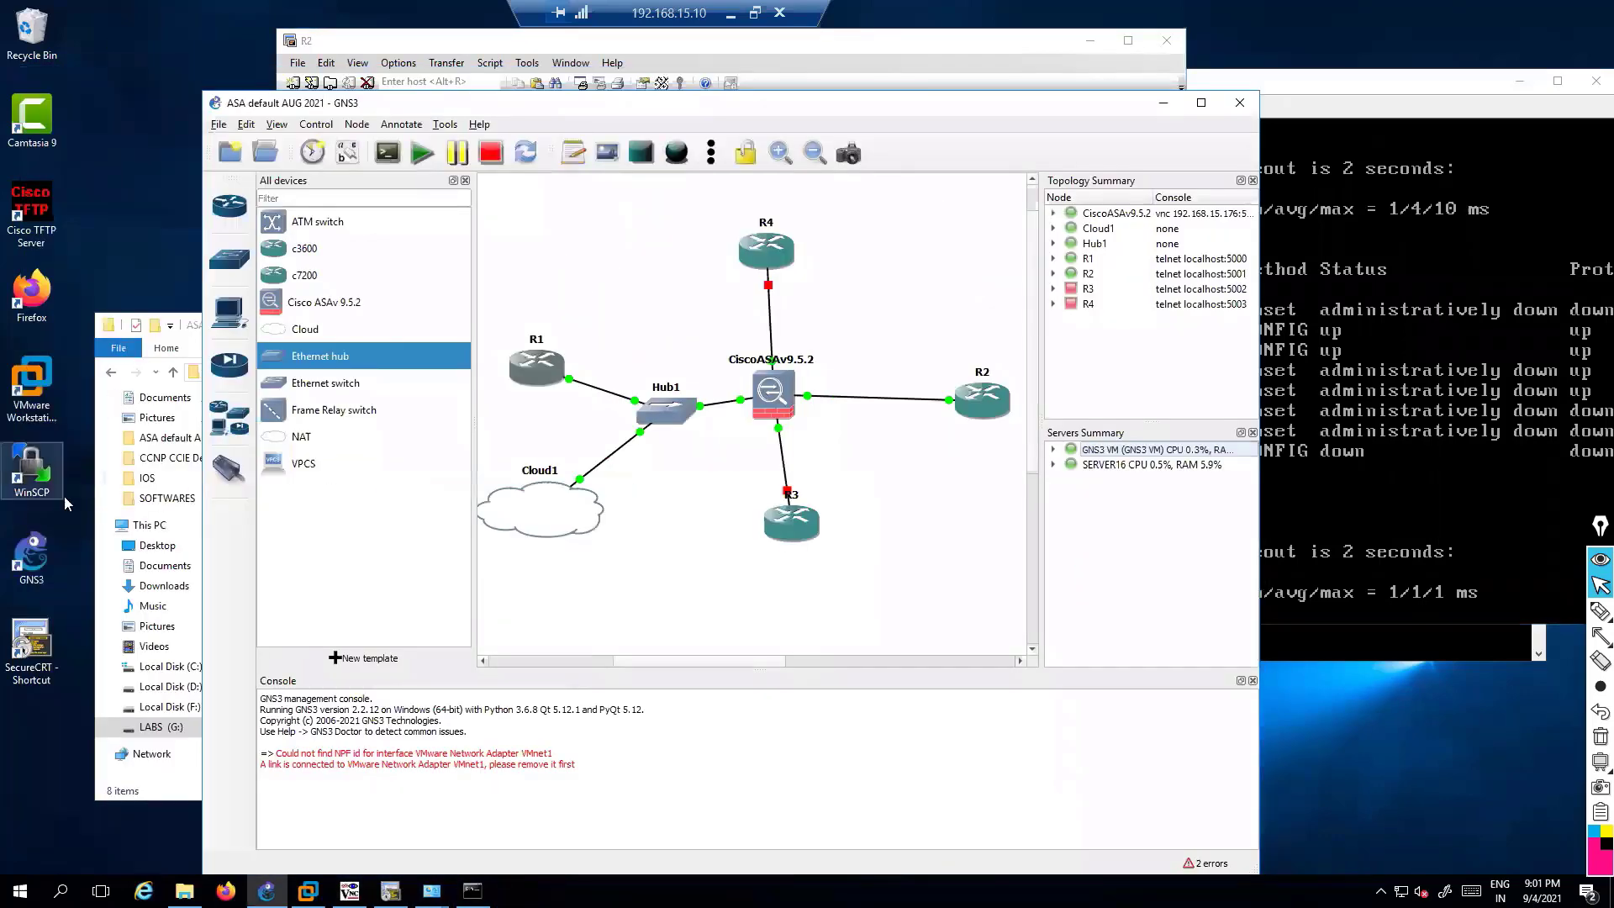
double_click(31, 215)
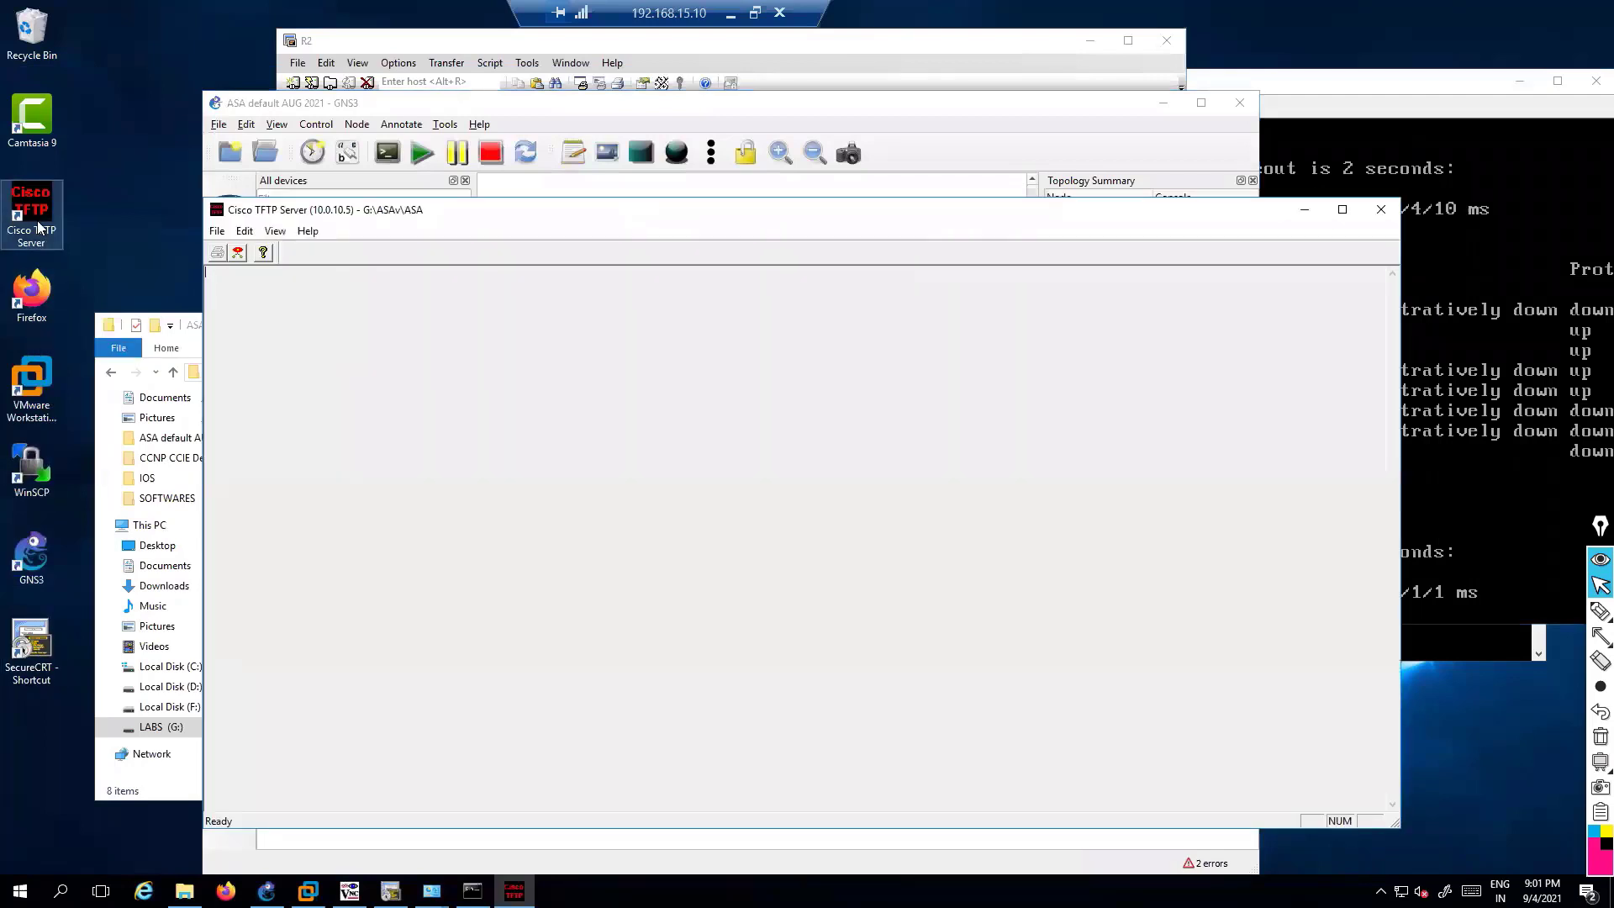
left_click_drag(352, 212, 257, 173)
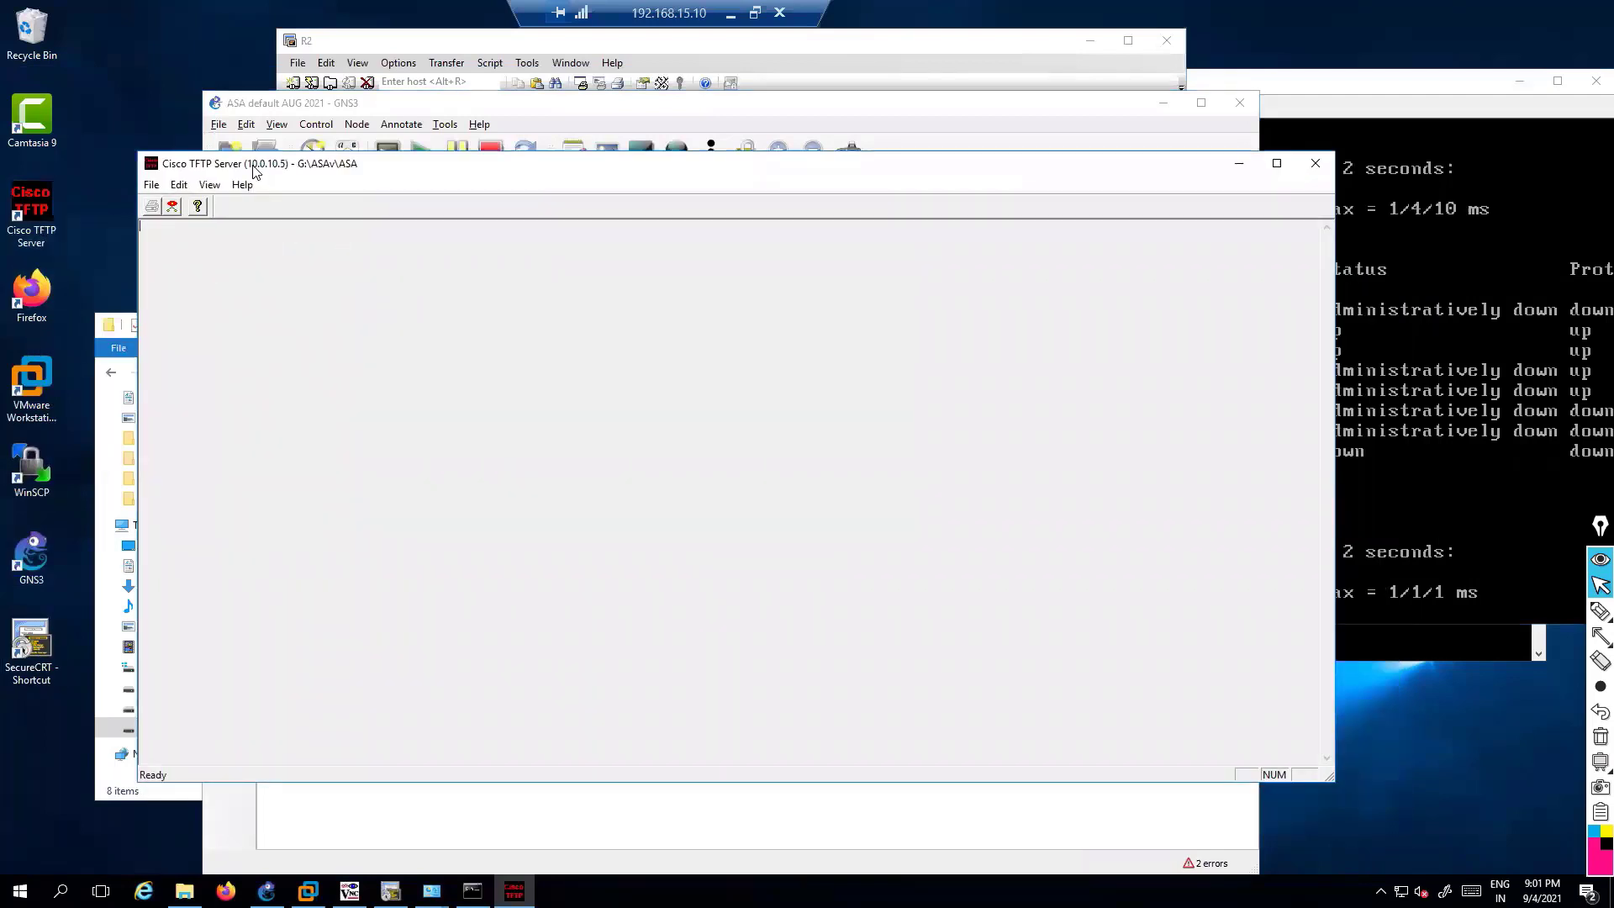
left_click(1356, 470)
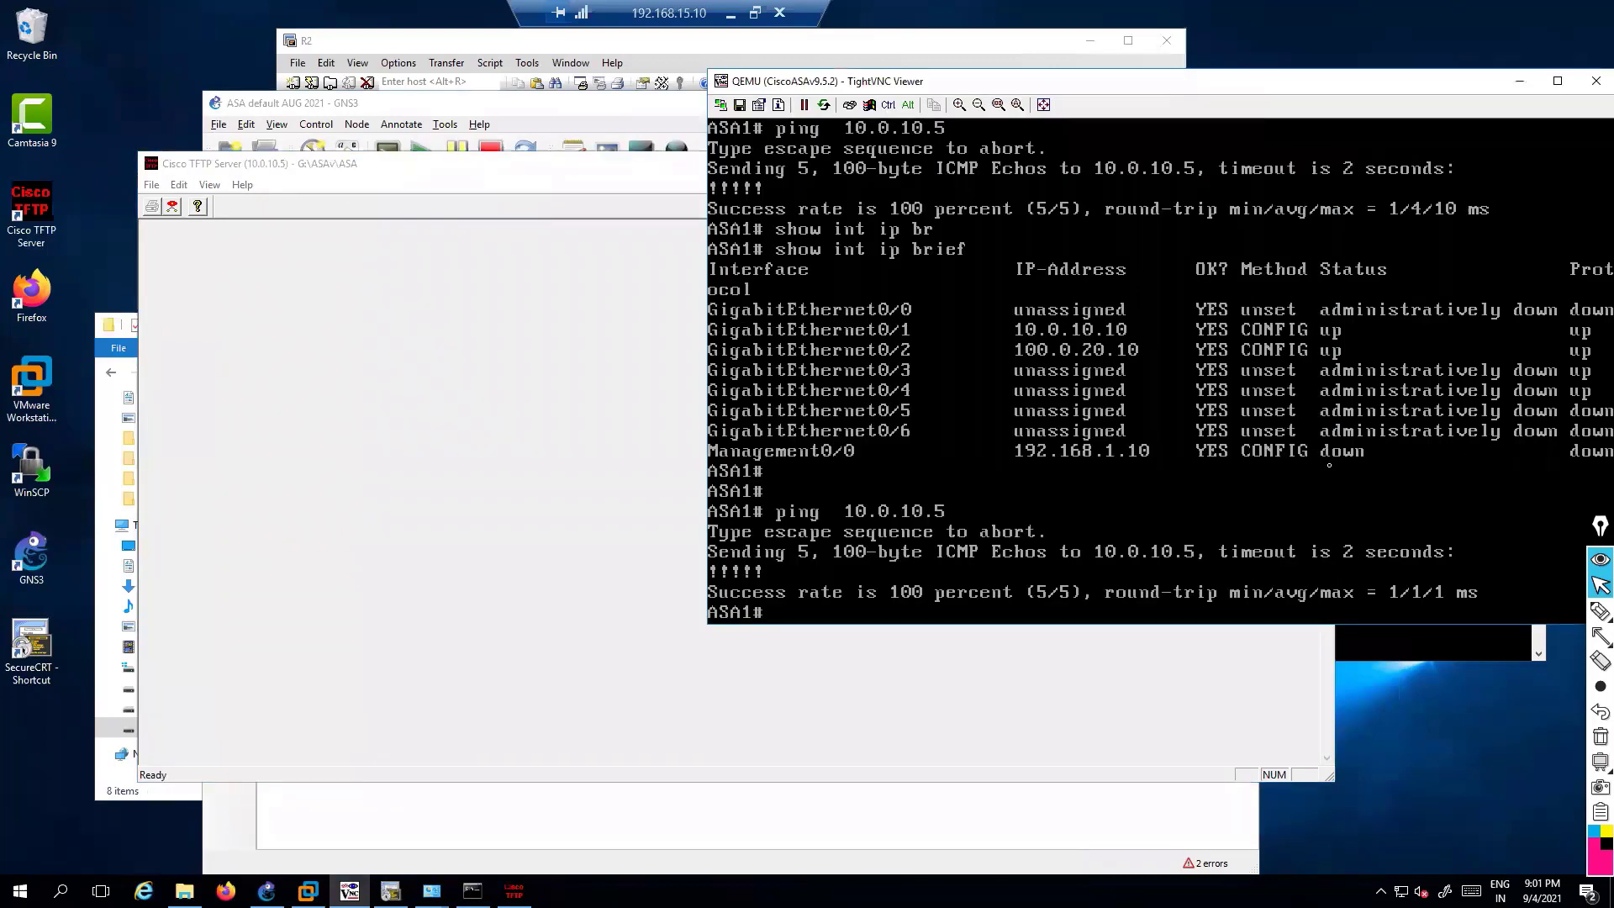
Close the Windows Defender Firewall settings and present slide 20 on copy tftp flash: full screen
key("Return")
key("Return")
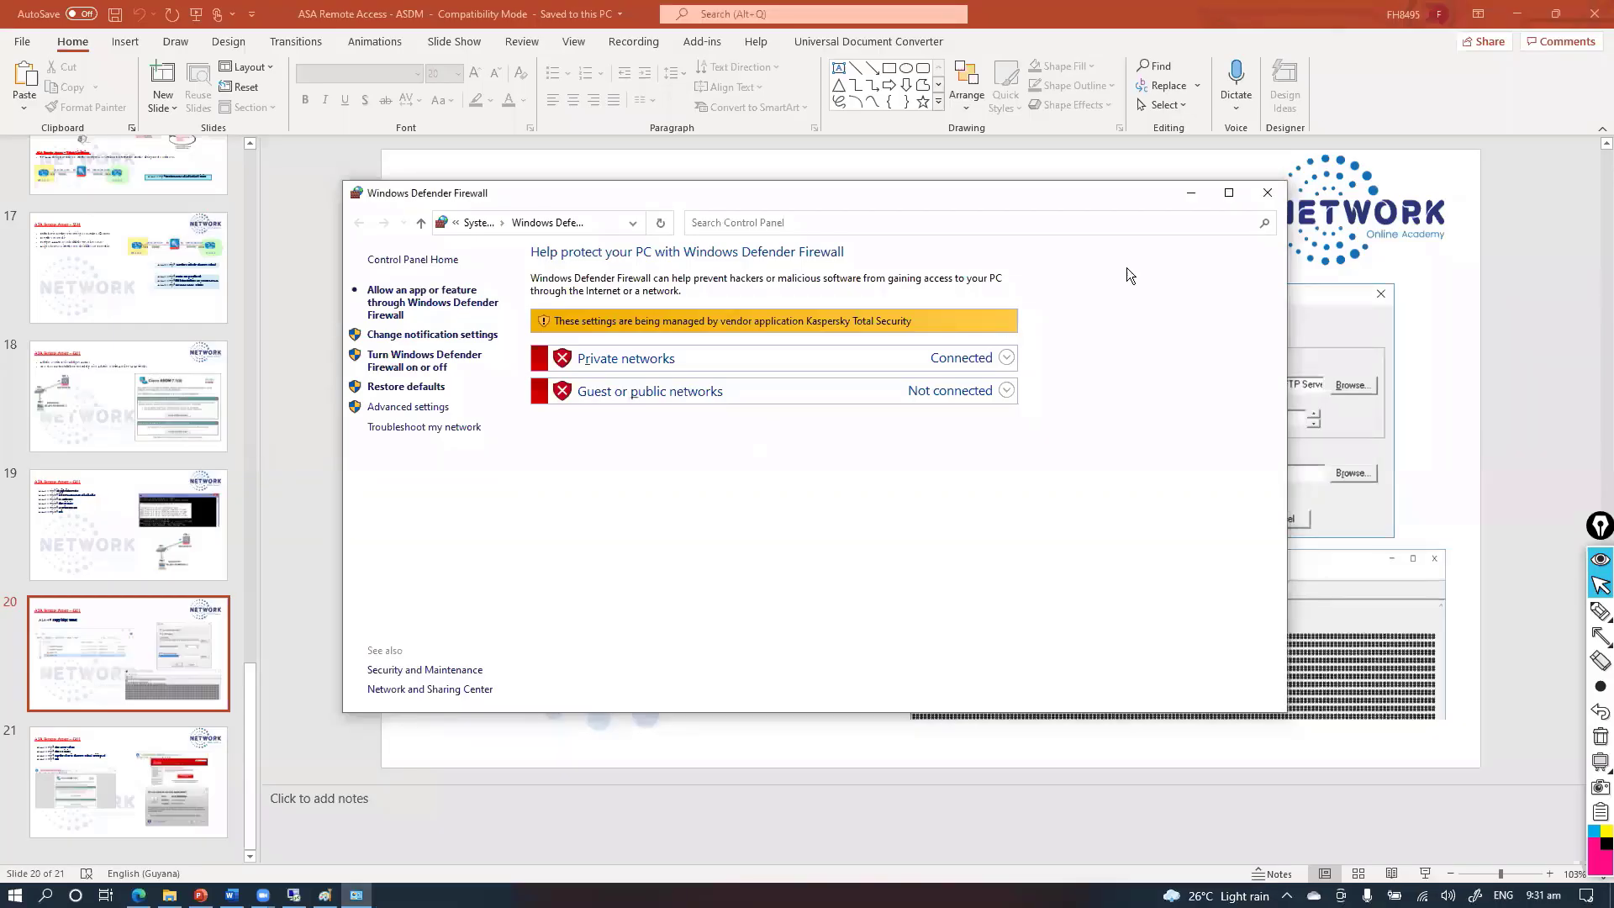
left_click(1270, 190)
left_click(1262, 193)
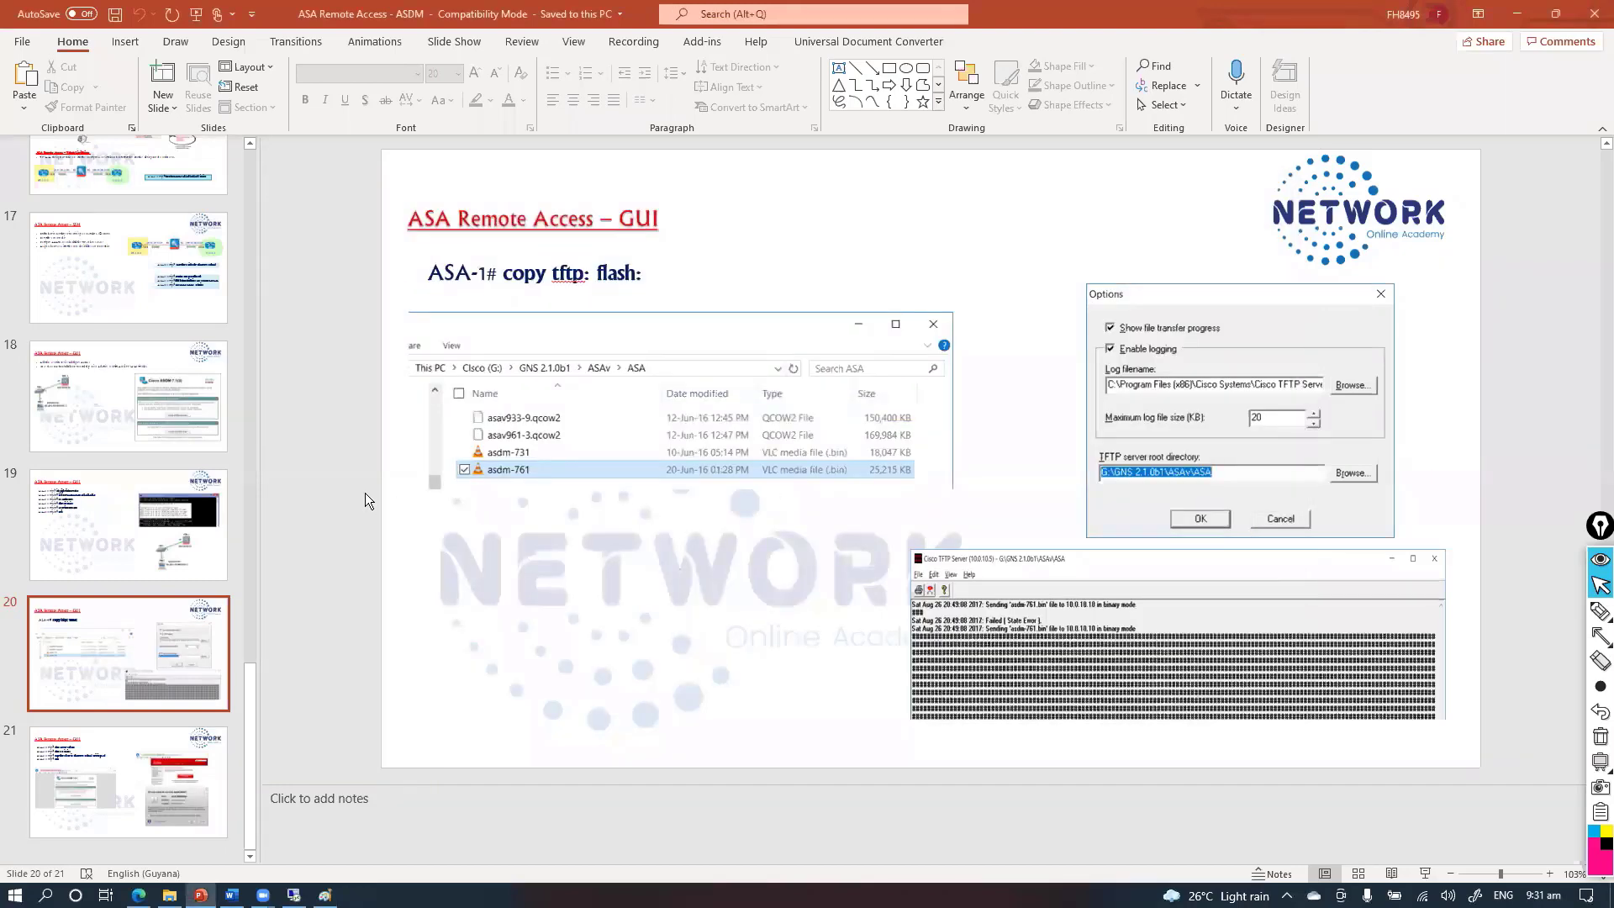
key("shift+F5")
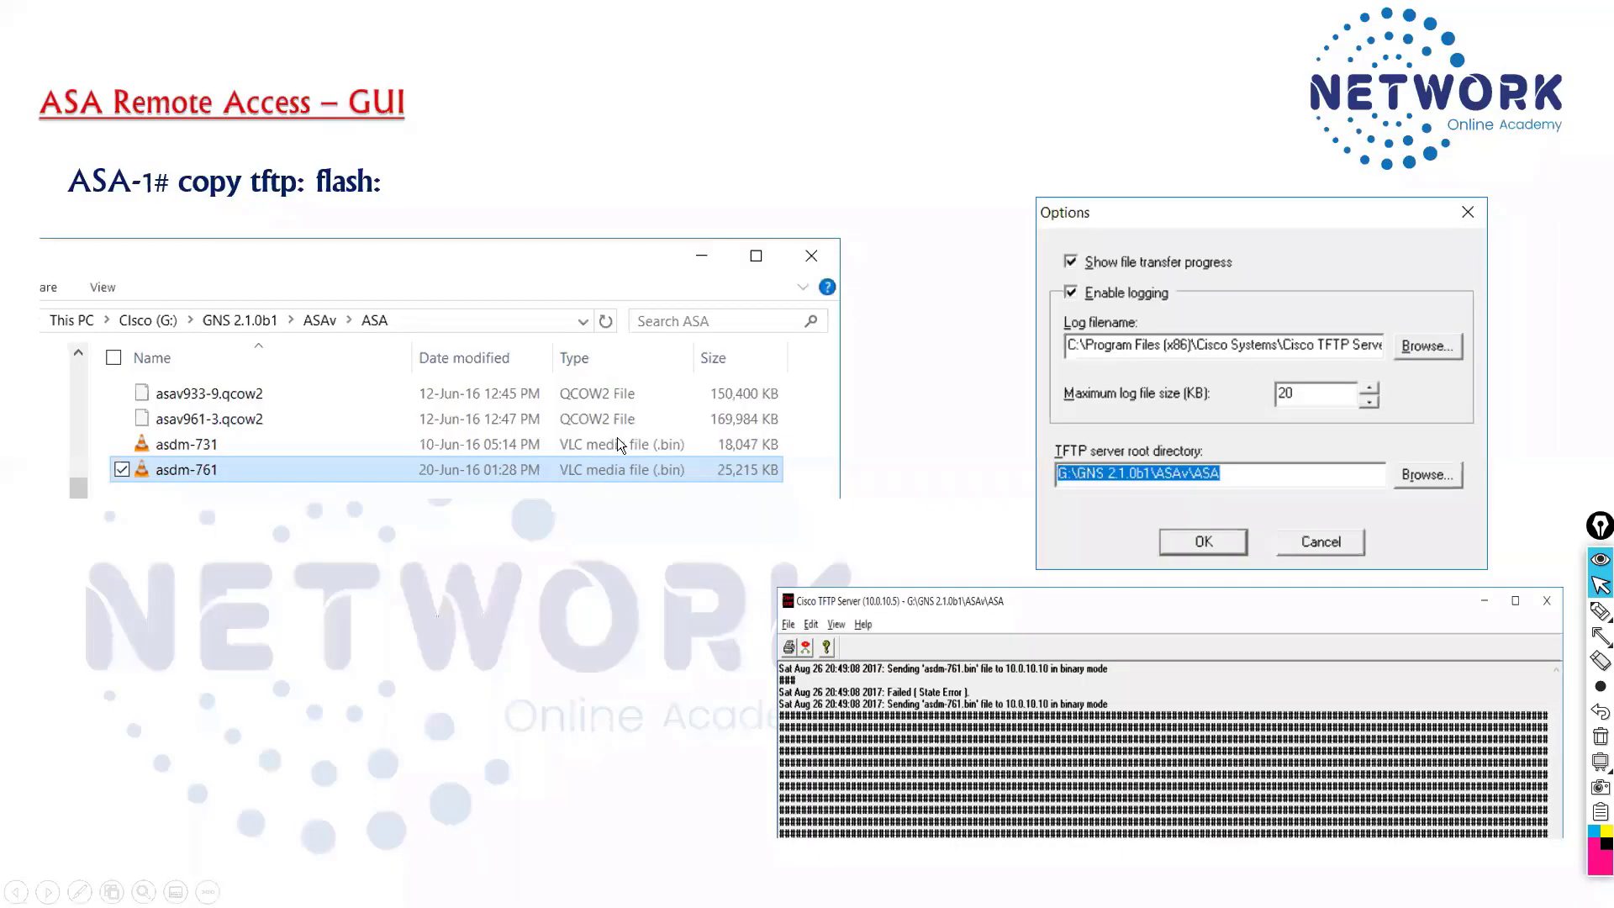
key("alt+Tab")
key("alt+Tab")
key("alt+Tab")
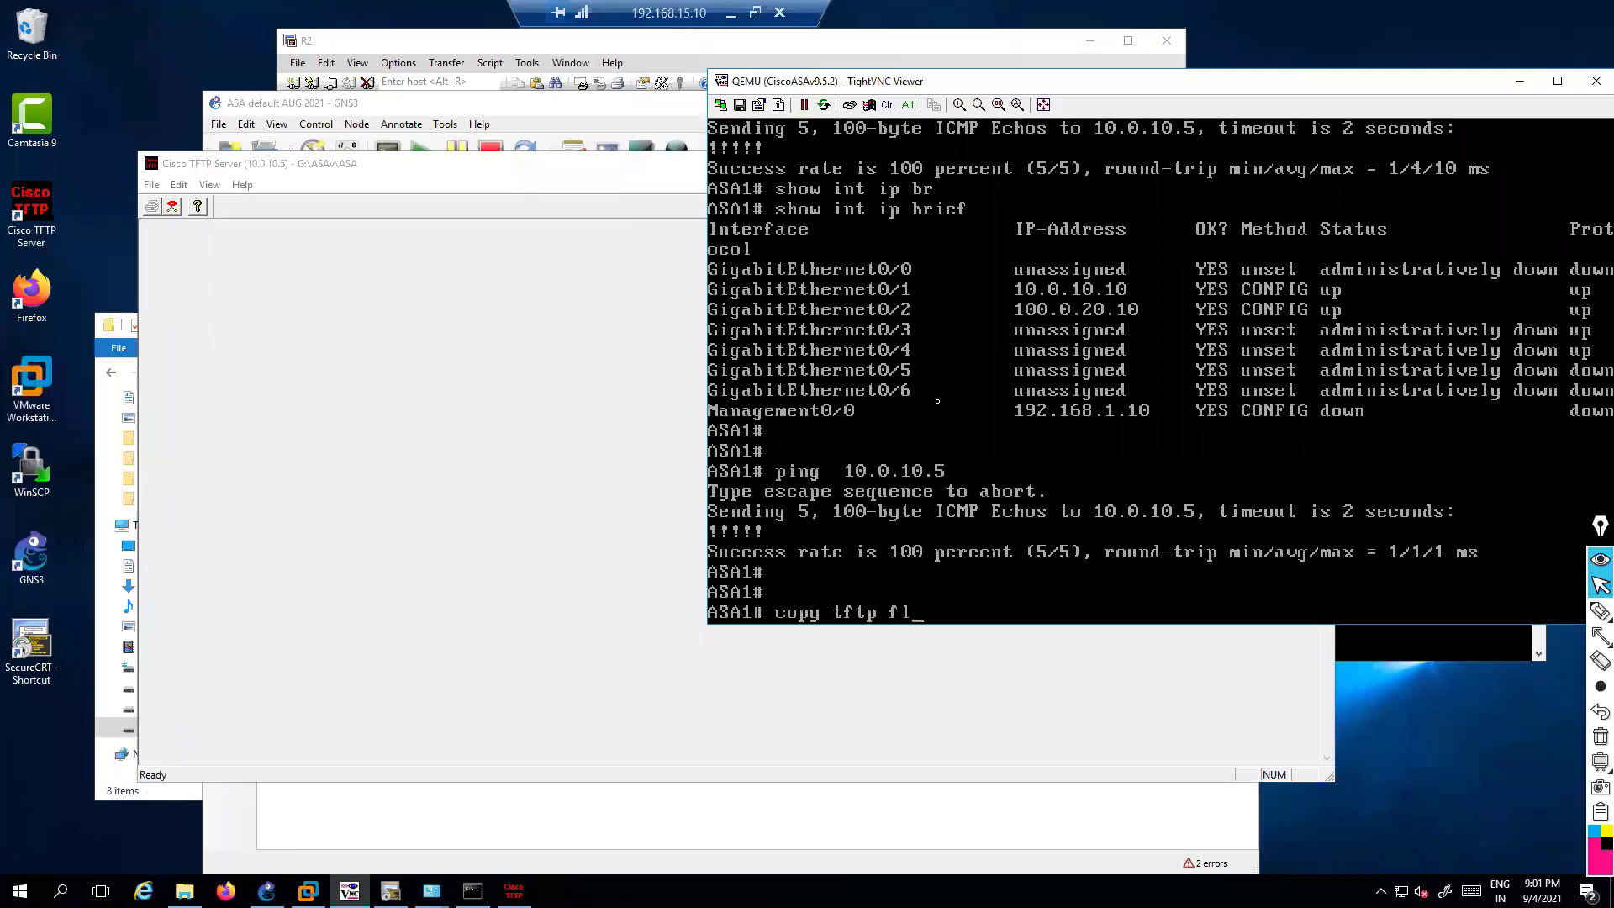
Start 'copy tftp flash:' on the ASA with 10.0.10.5 as the TFTP server
type("a")
key("Tab")
key("Return")
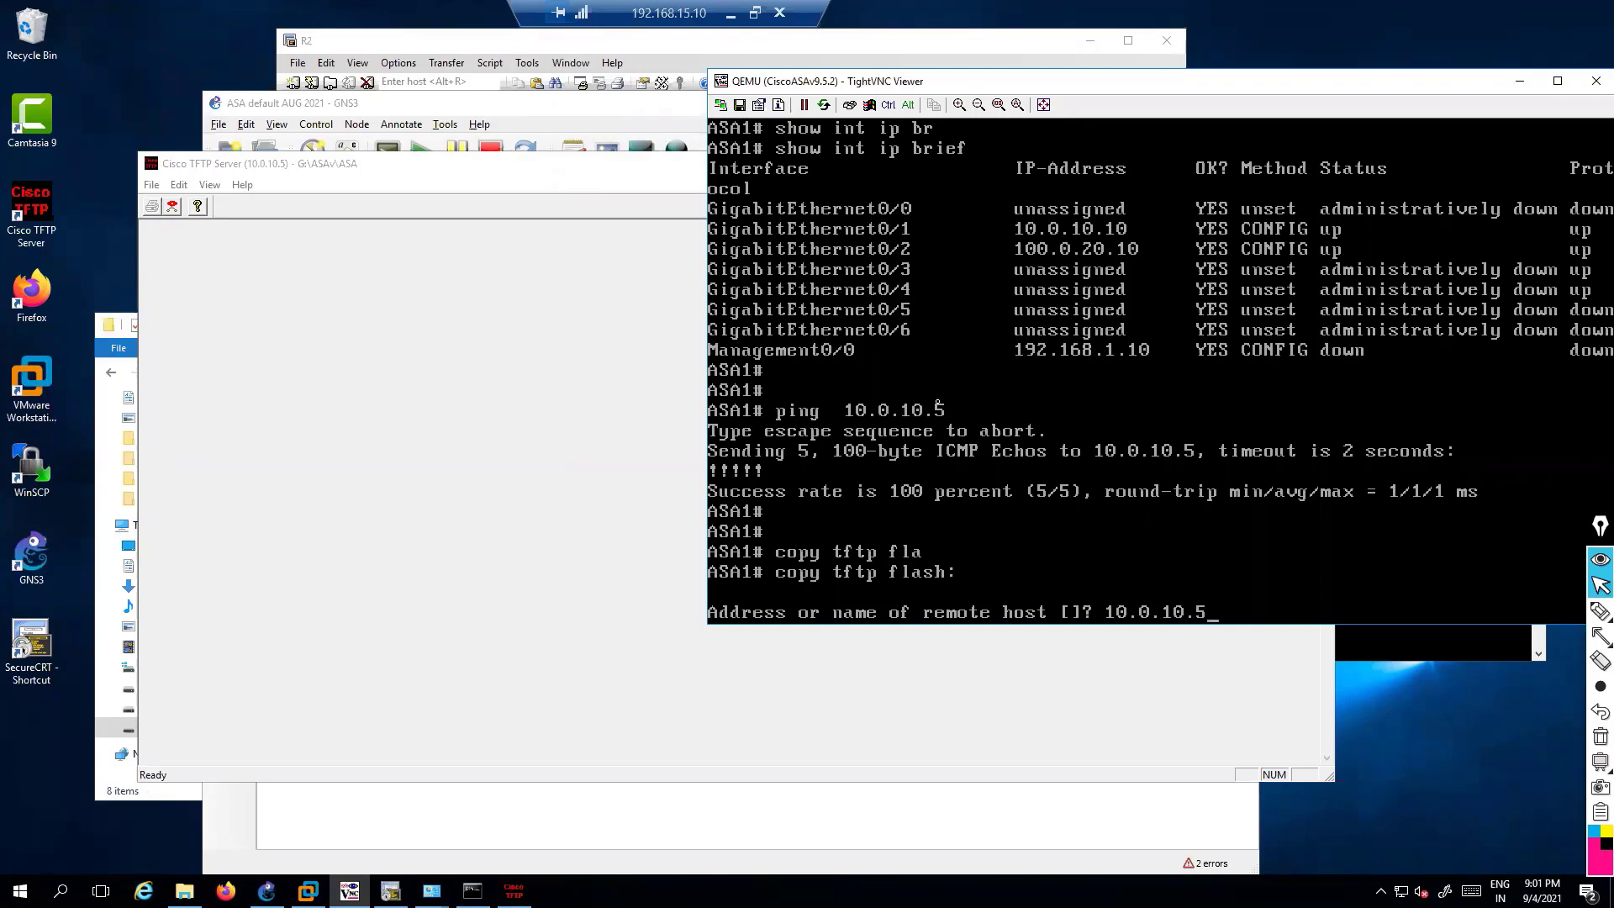
key("Return")
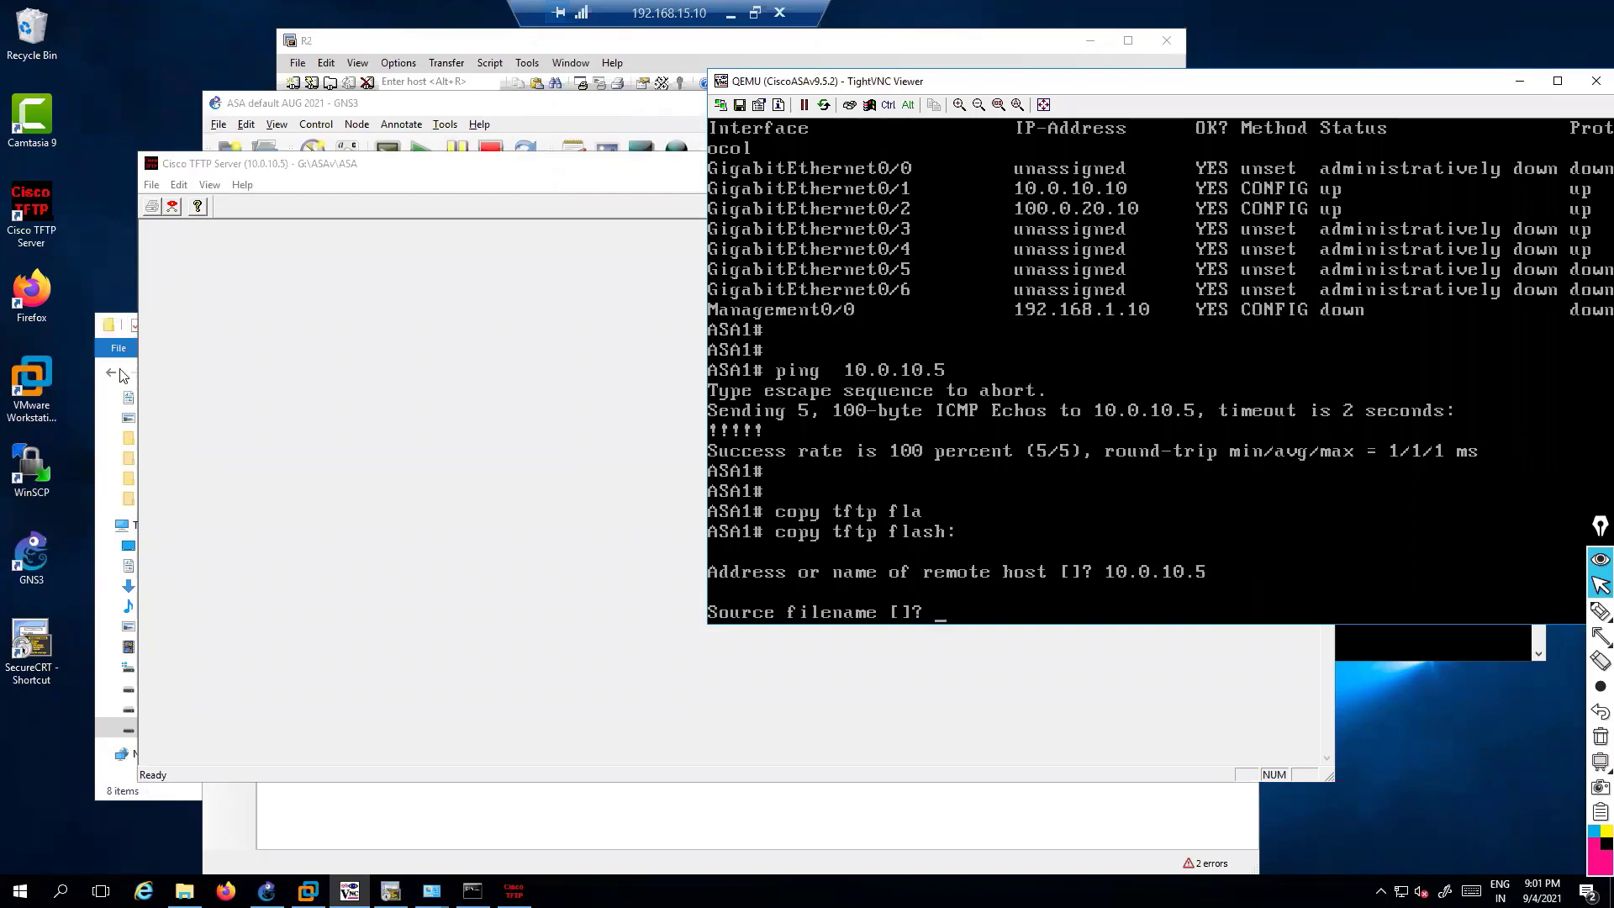
Confirm asdm-761.bin in G:\ASAv\ASA, enter it as source, and accept the default destination
left_click(122, 785)
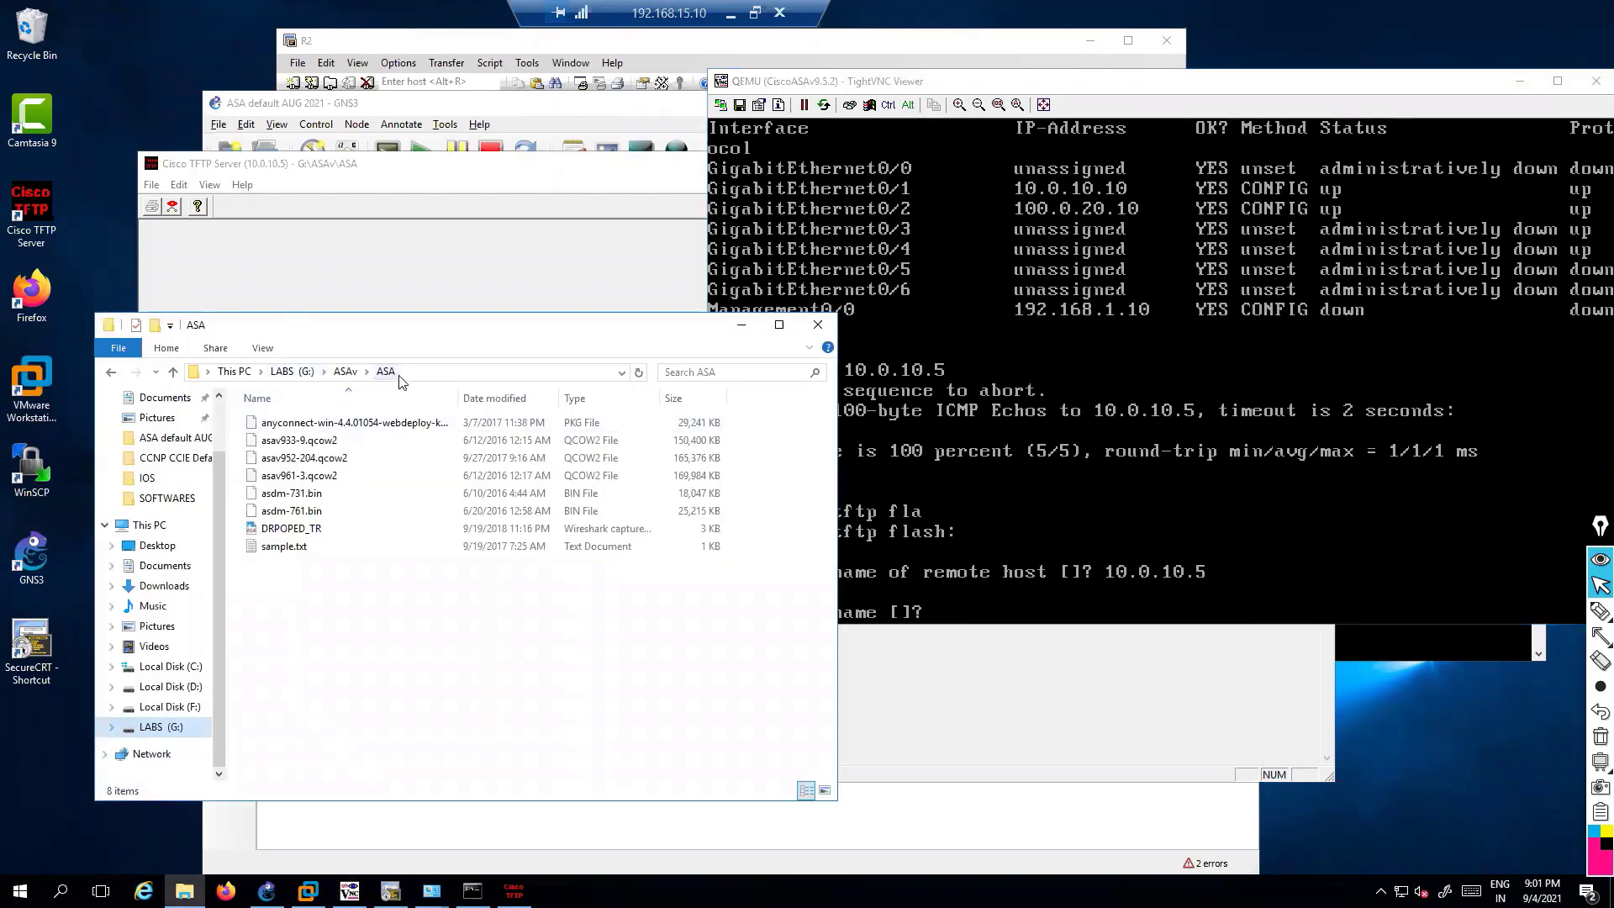
left_click(427, 372)
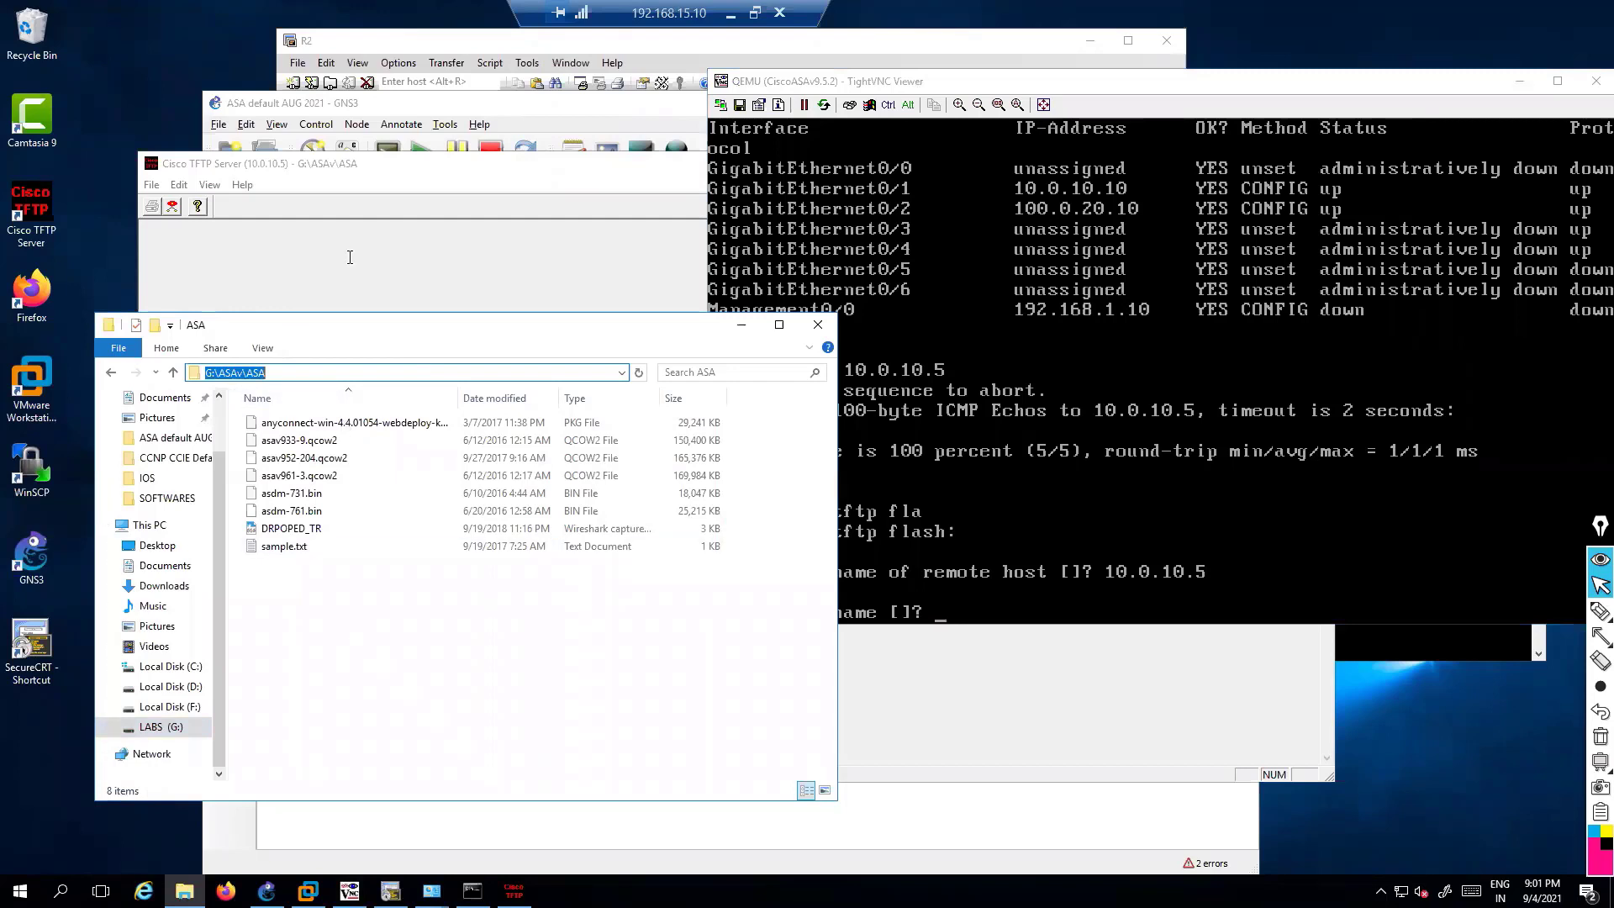
left_click(382, 604)
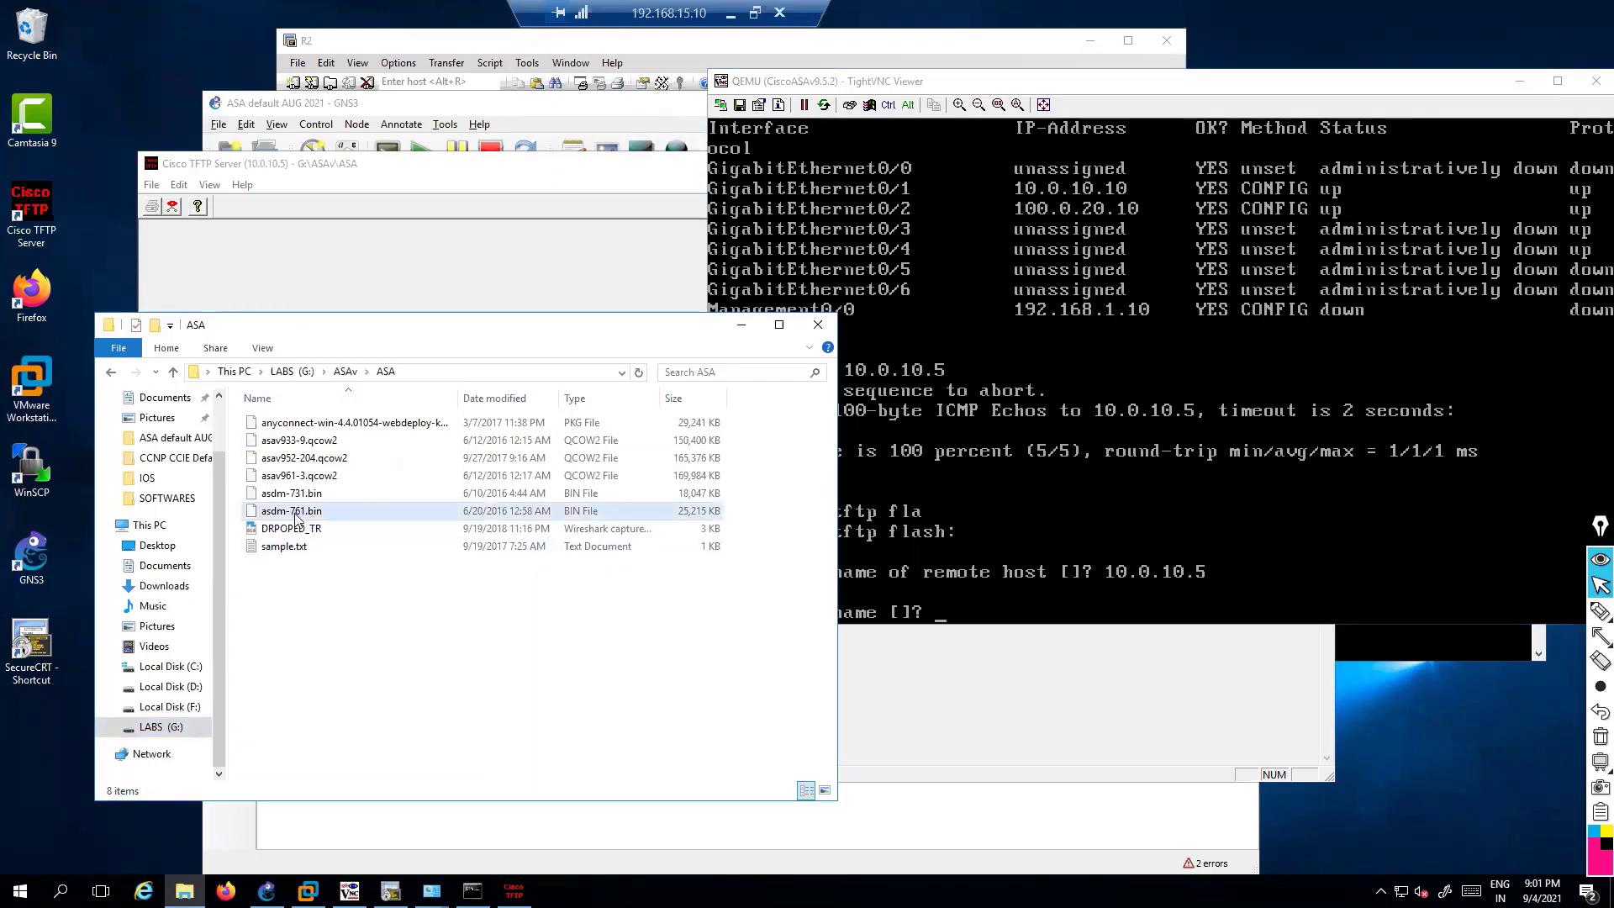
left_click(296, 519)
left_click(996, 578)
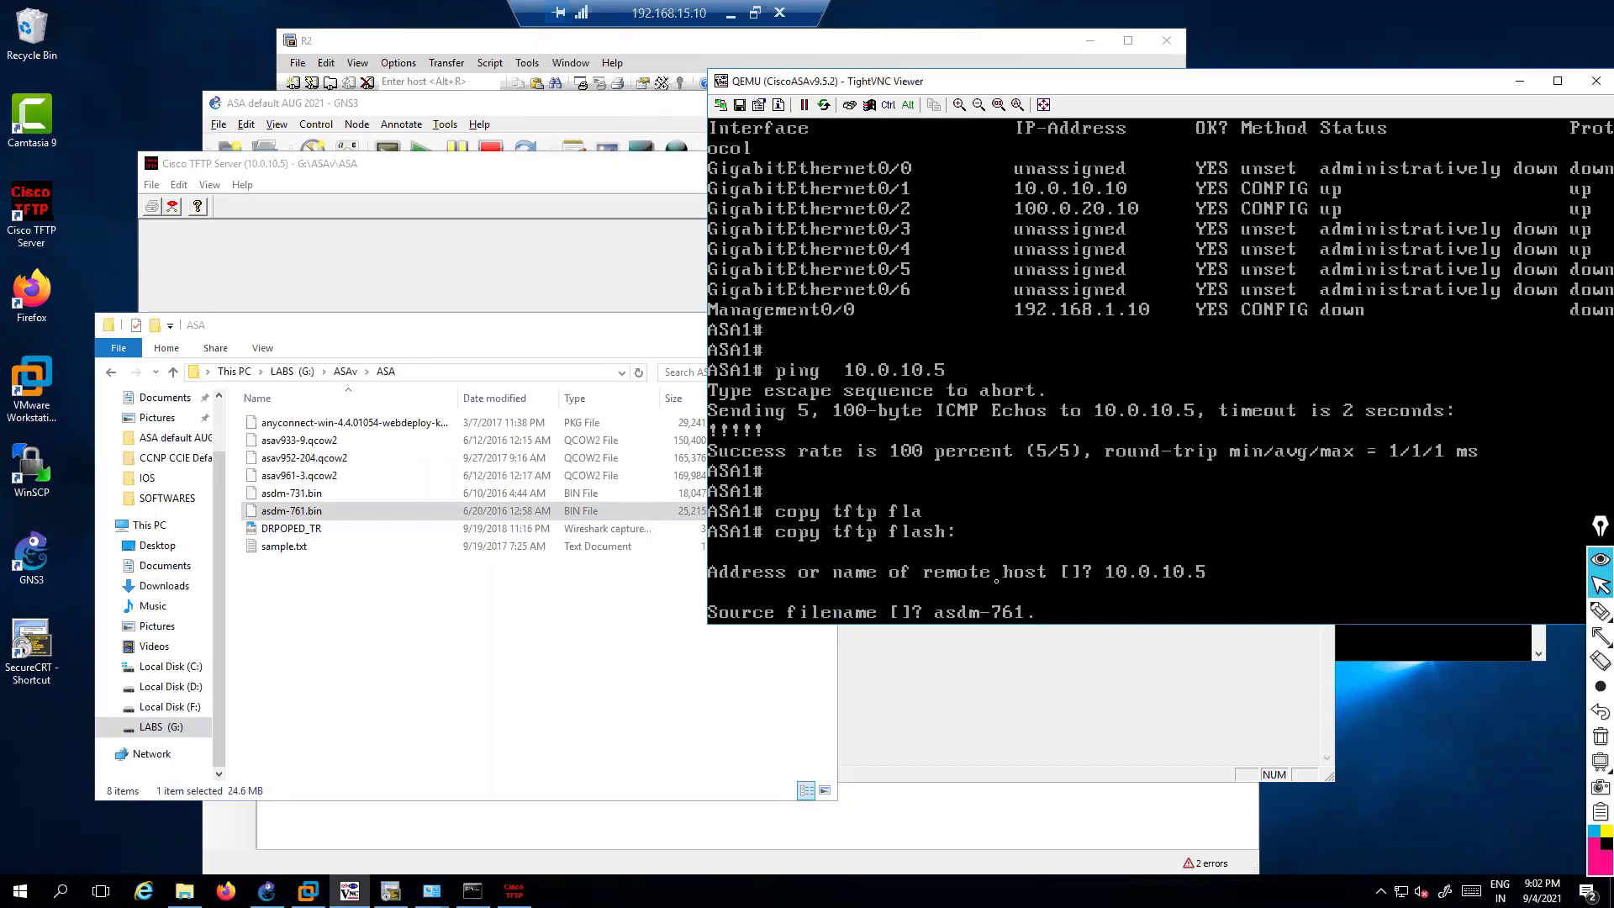
key("Return")
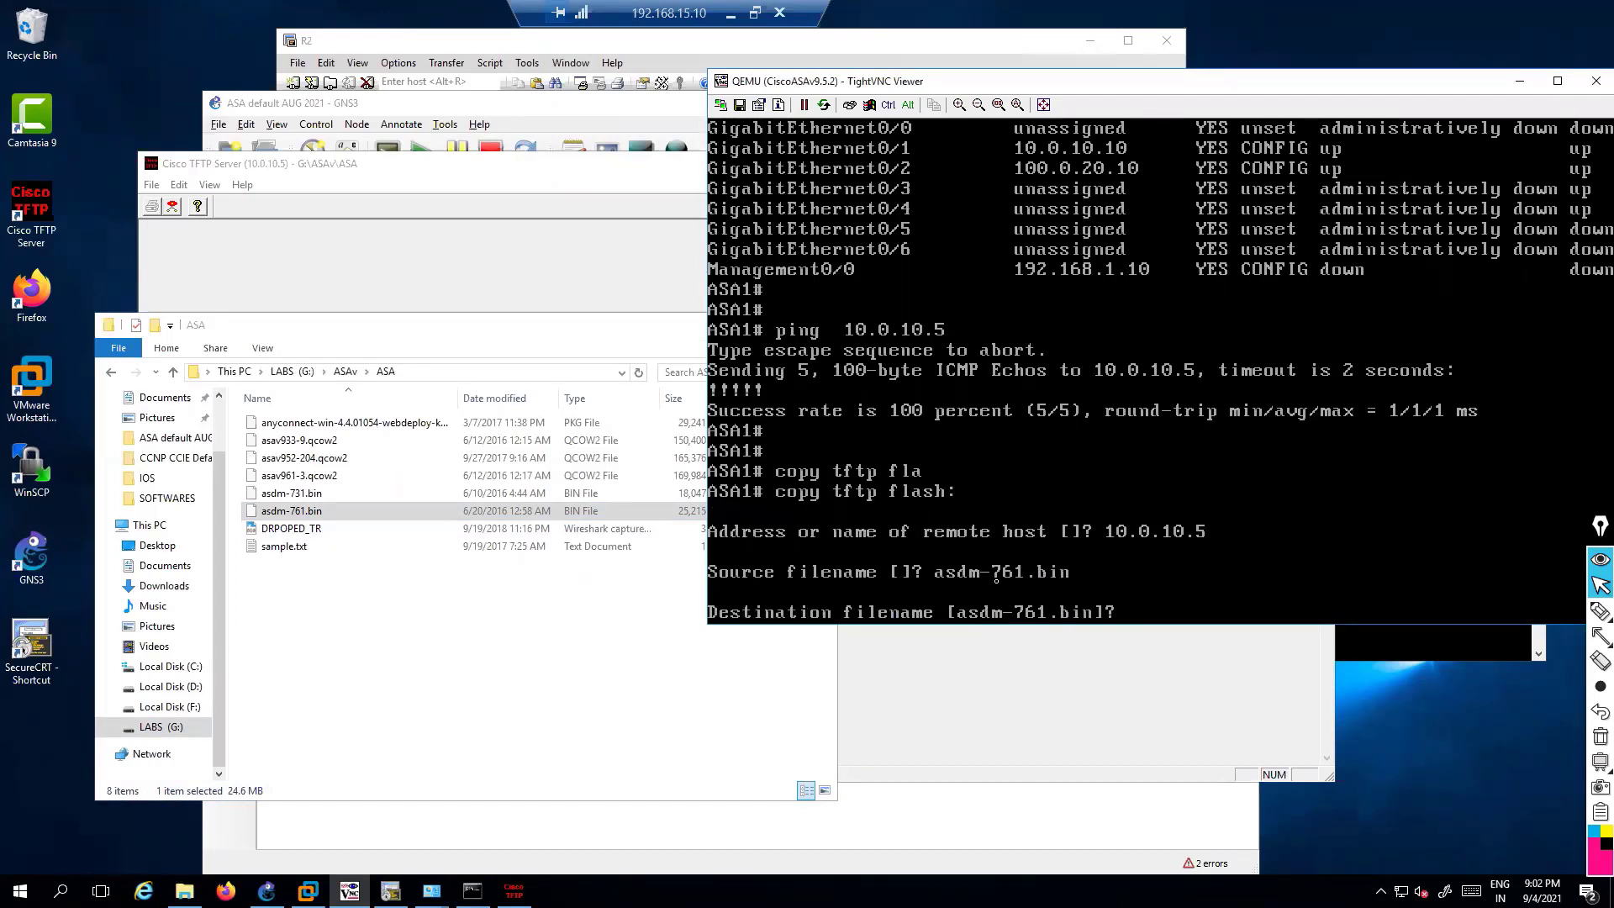
key("Return")
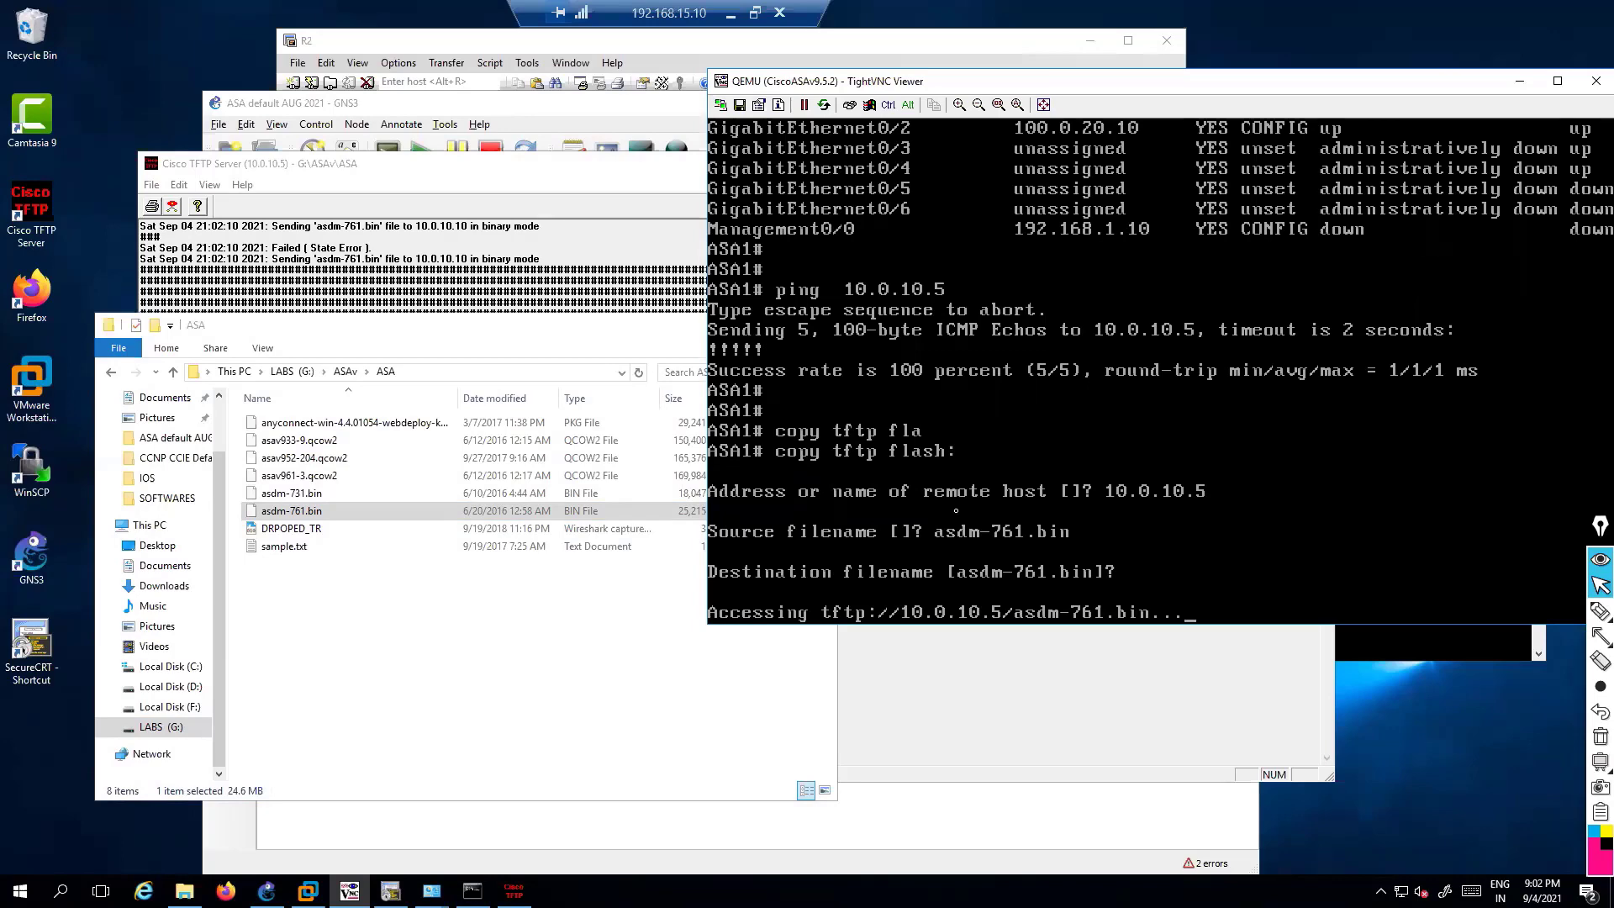
Arrange the TFTP log and ASA console side by side until the 25819140-byte transfer succeeds
left_click(629, 334)
left_click(742, 325)
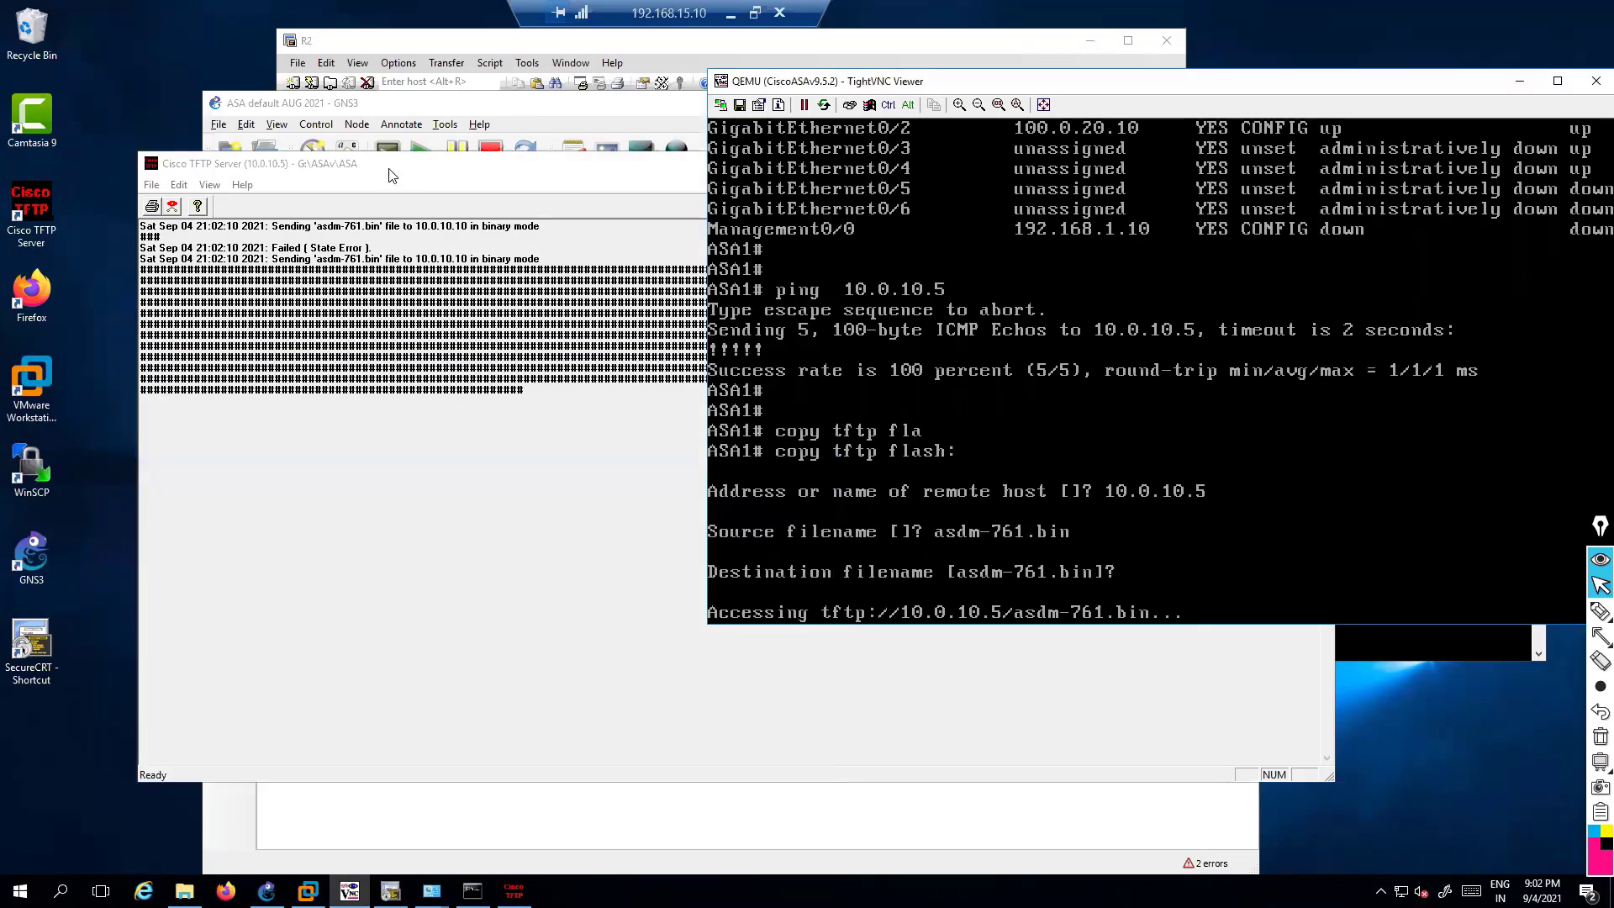
left_click_drag(409, 163, 316, 73)
left_click(1393, 370)
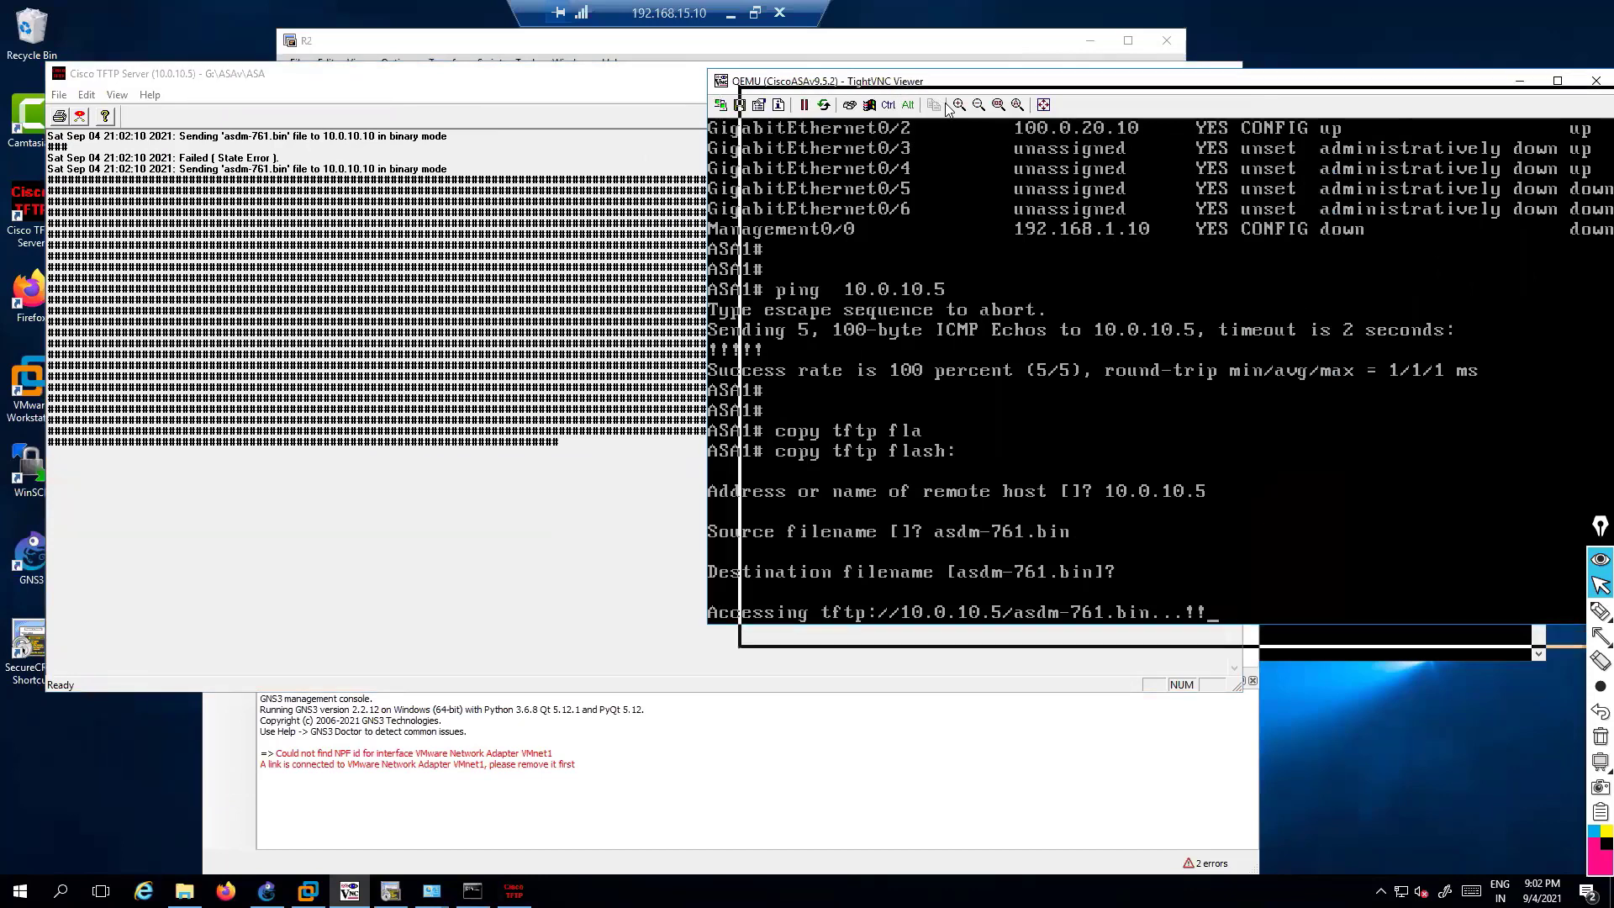
left_click_drag(901, 84, 947, 107)
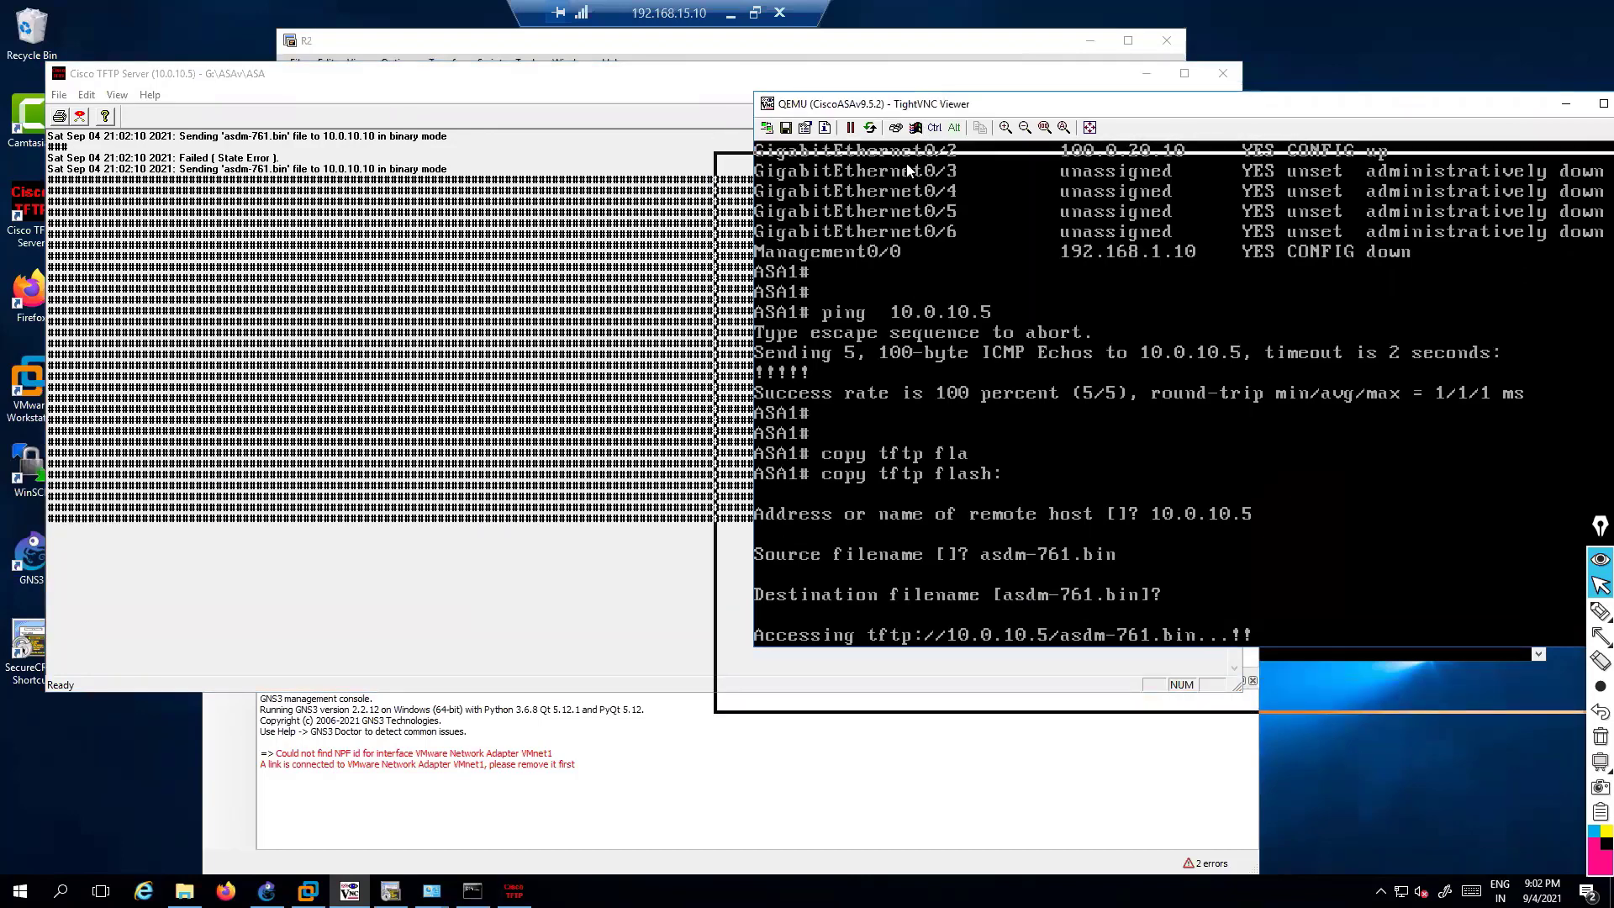
left_click_drag(943, 110, 909, 171)
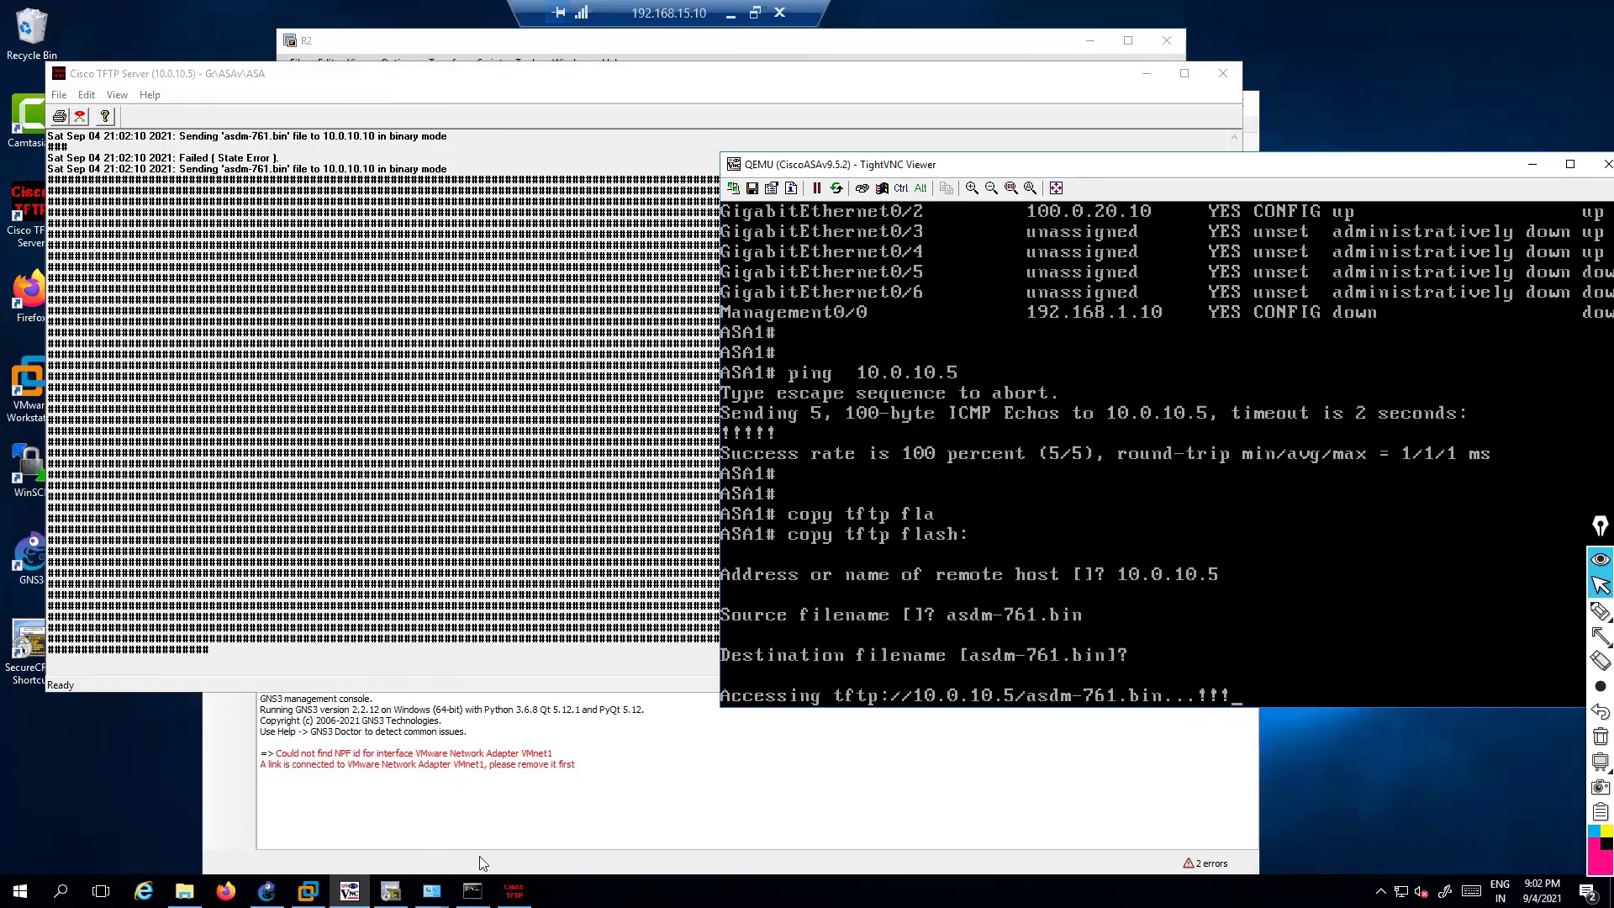
key("alt+Tab")
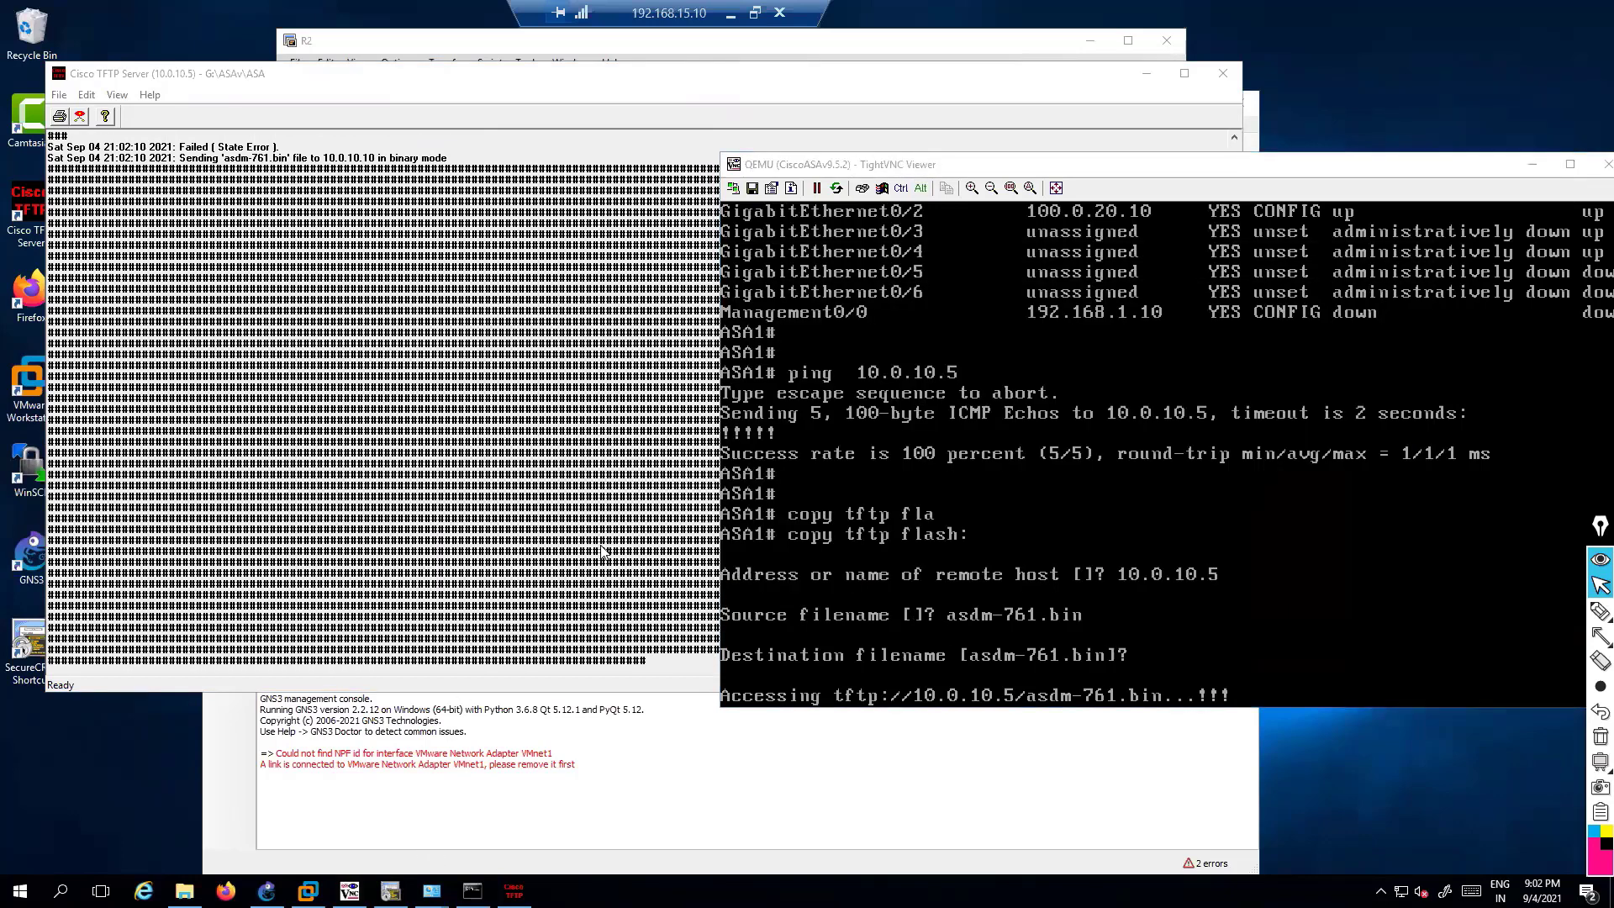
key("super")
left_click(746, 443)
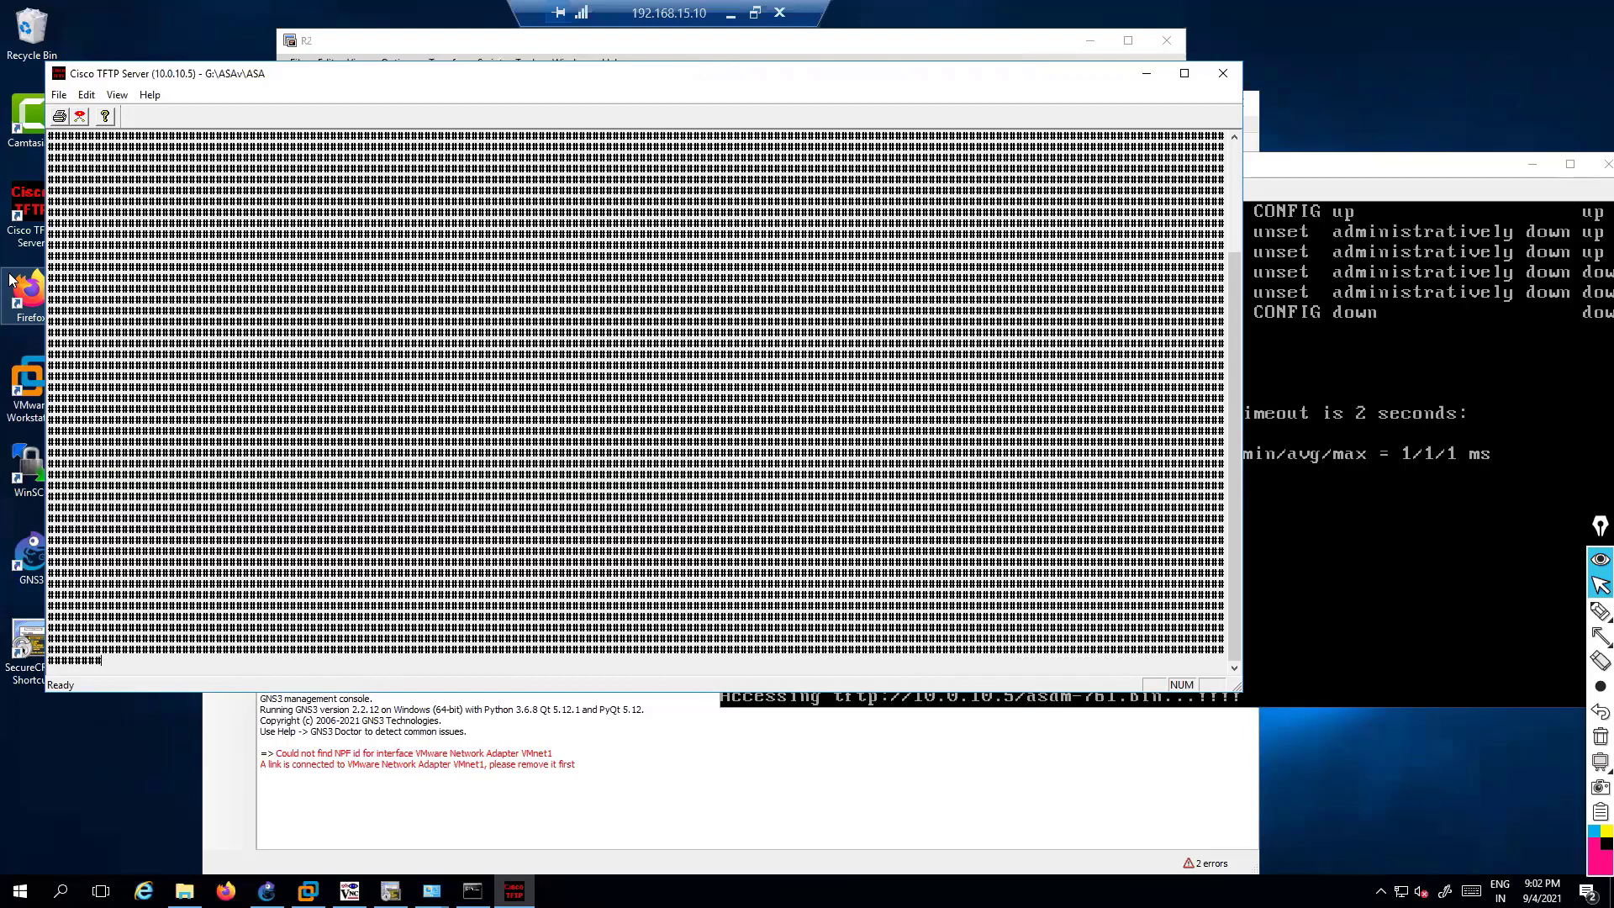
left_click(1349, 493)
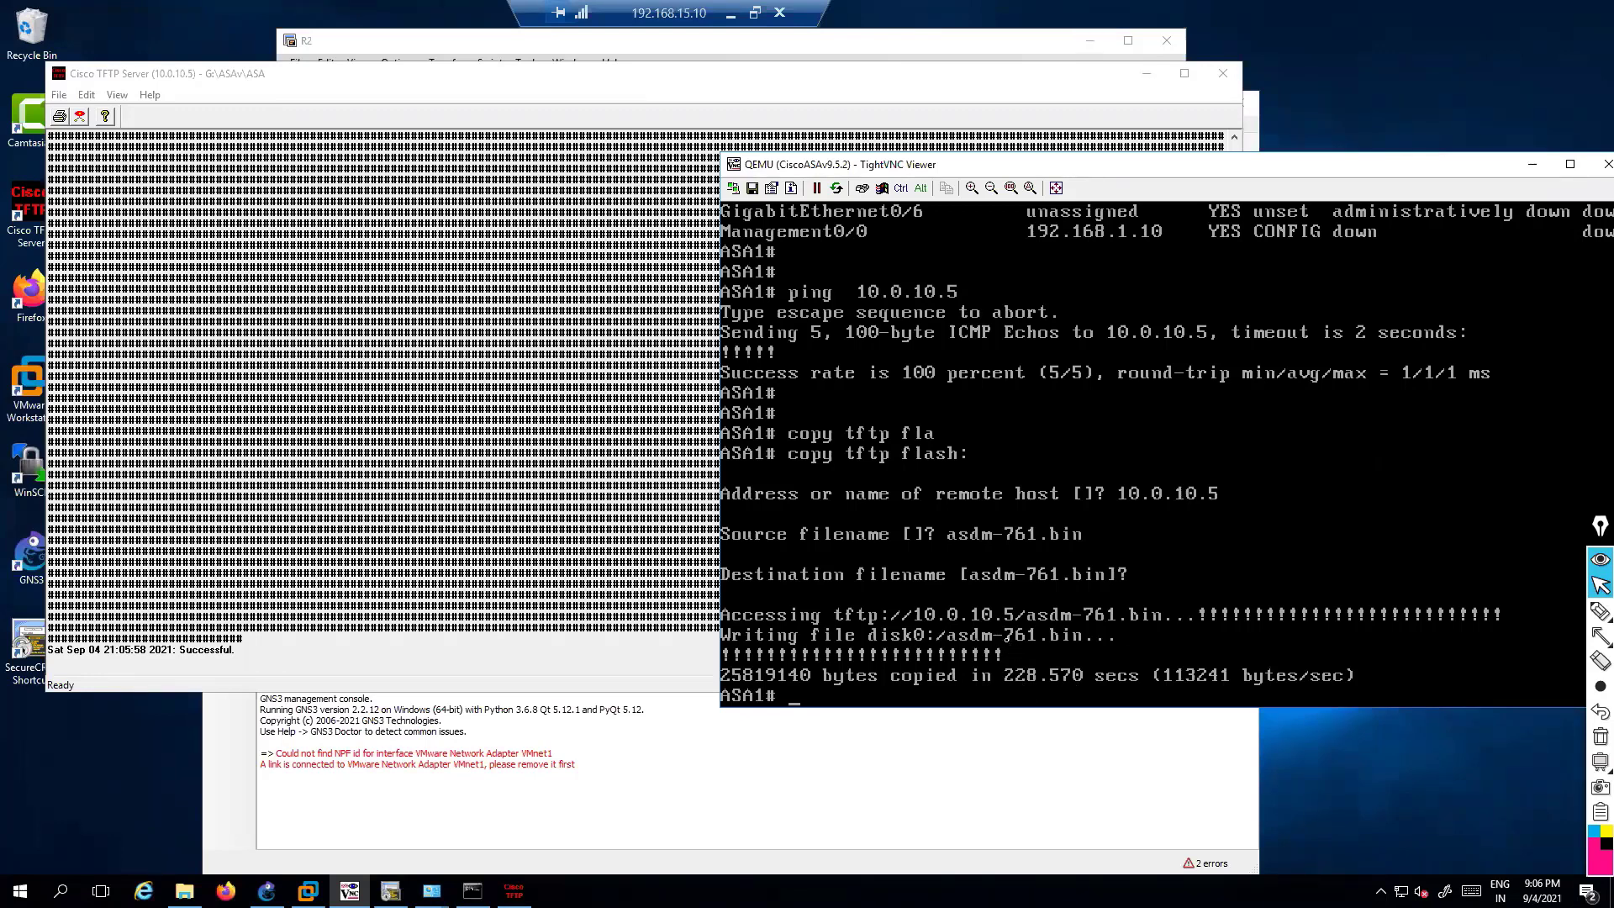
List the ASA's flash with 'show flash' and mark asdm-761.bin in the listing
key("Return")
key("Return")
key("Return")
type("show ")
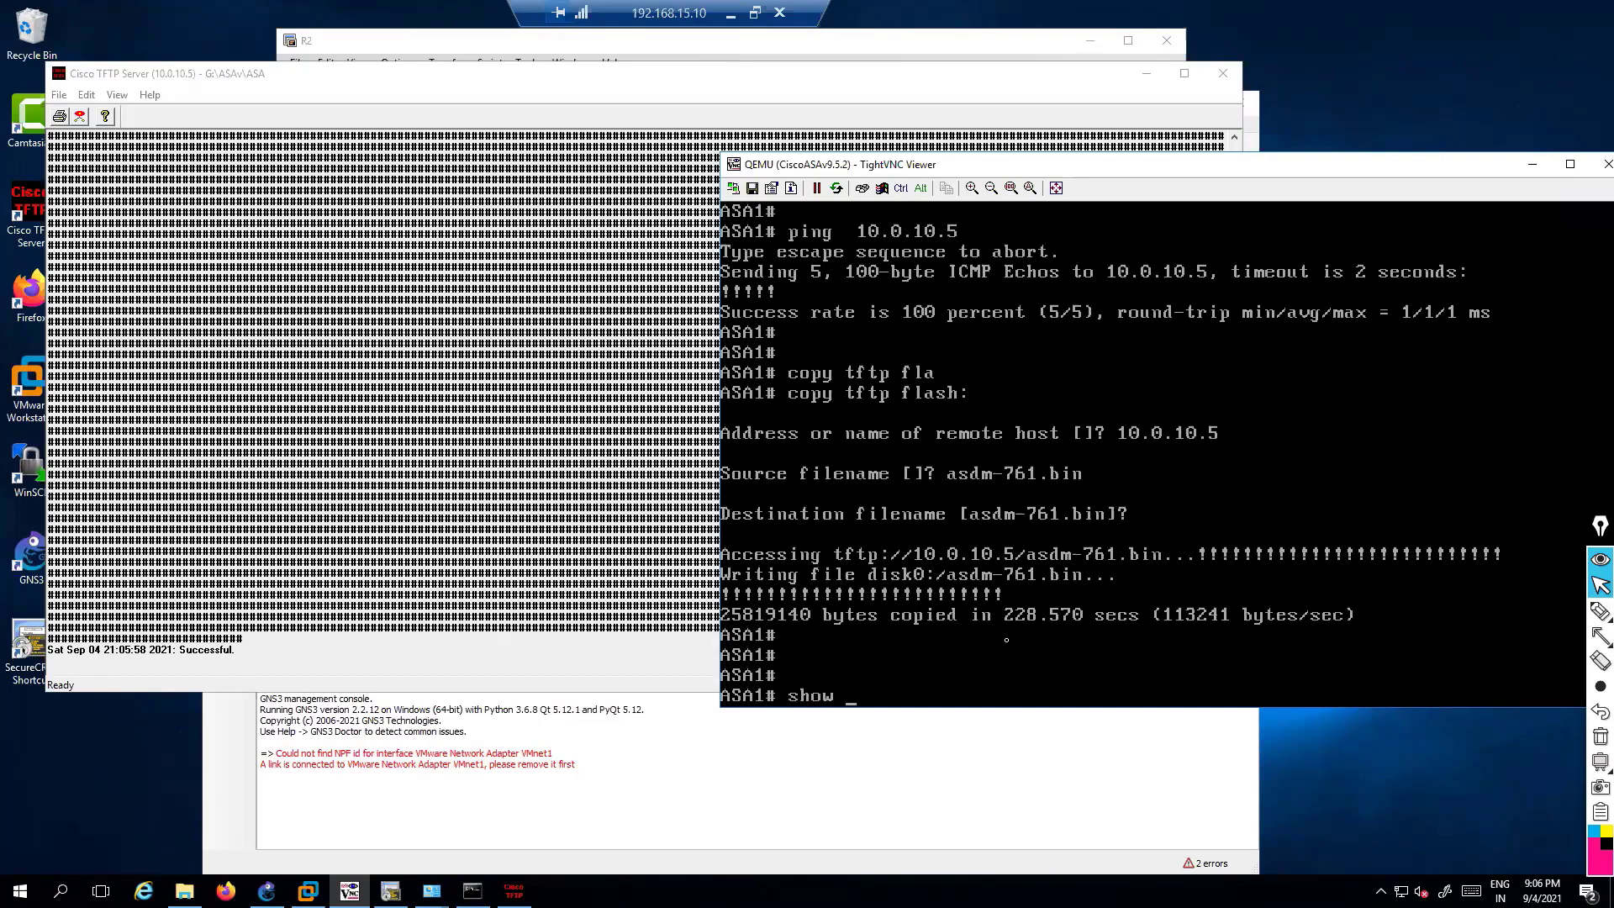
type("fla")
key("Tab")
key("Return")
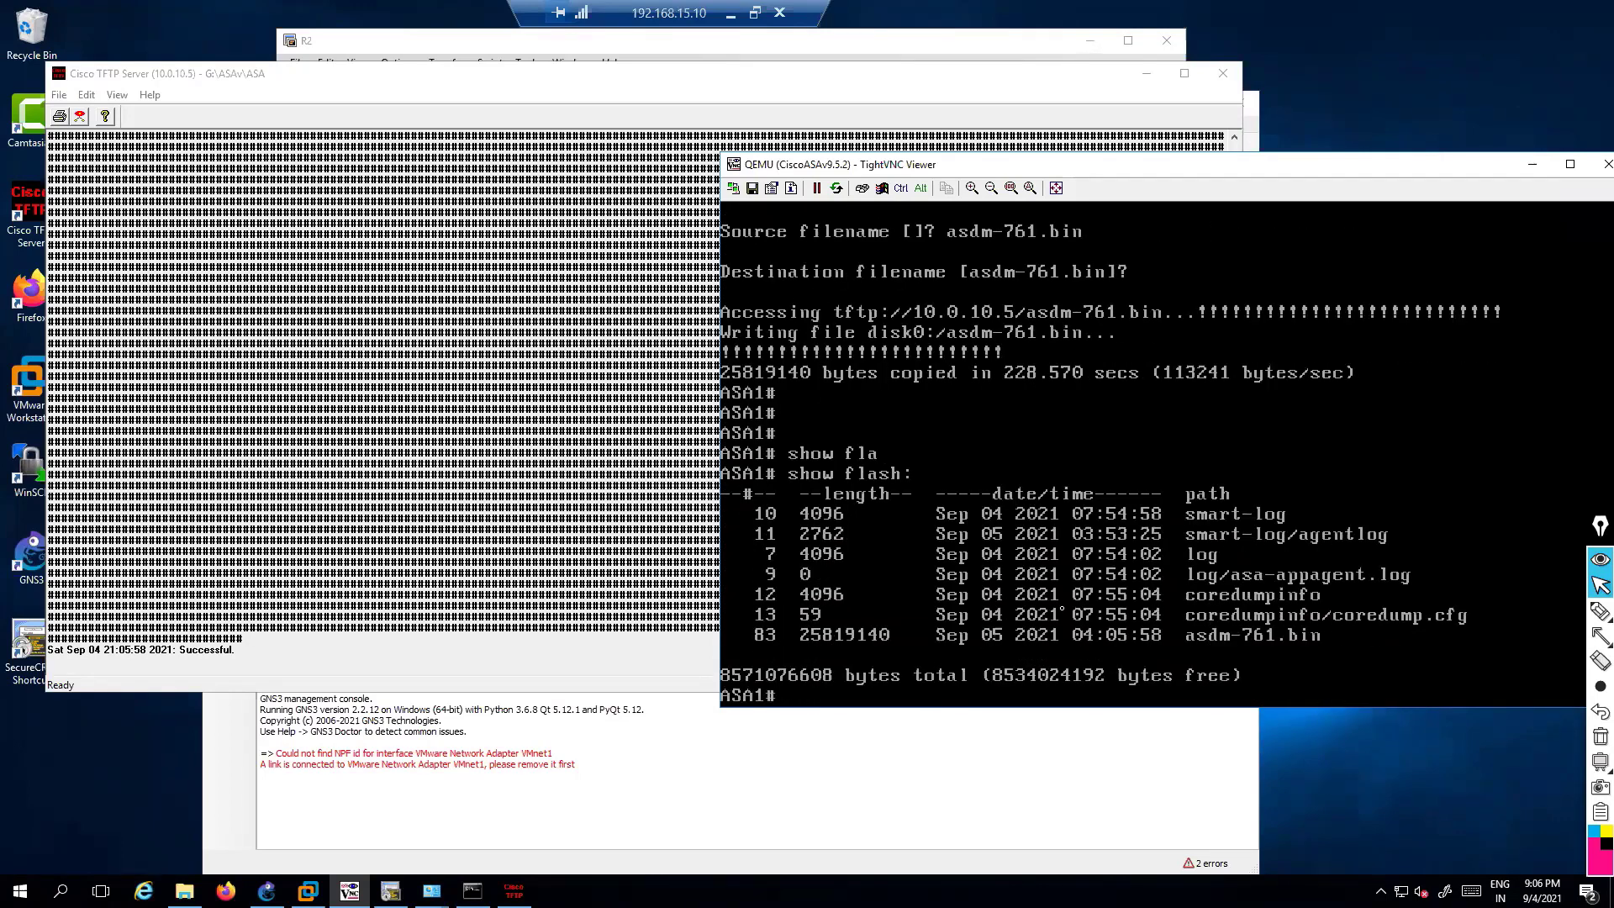
left_click(1600, 611)
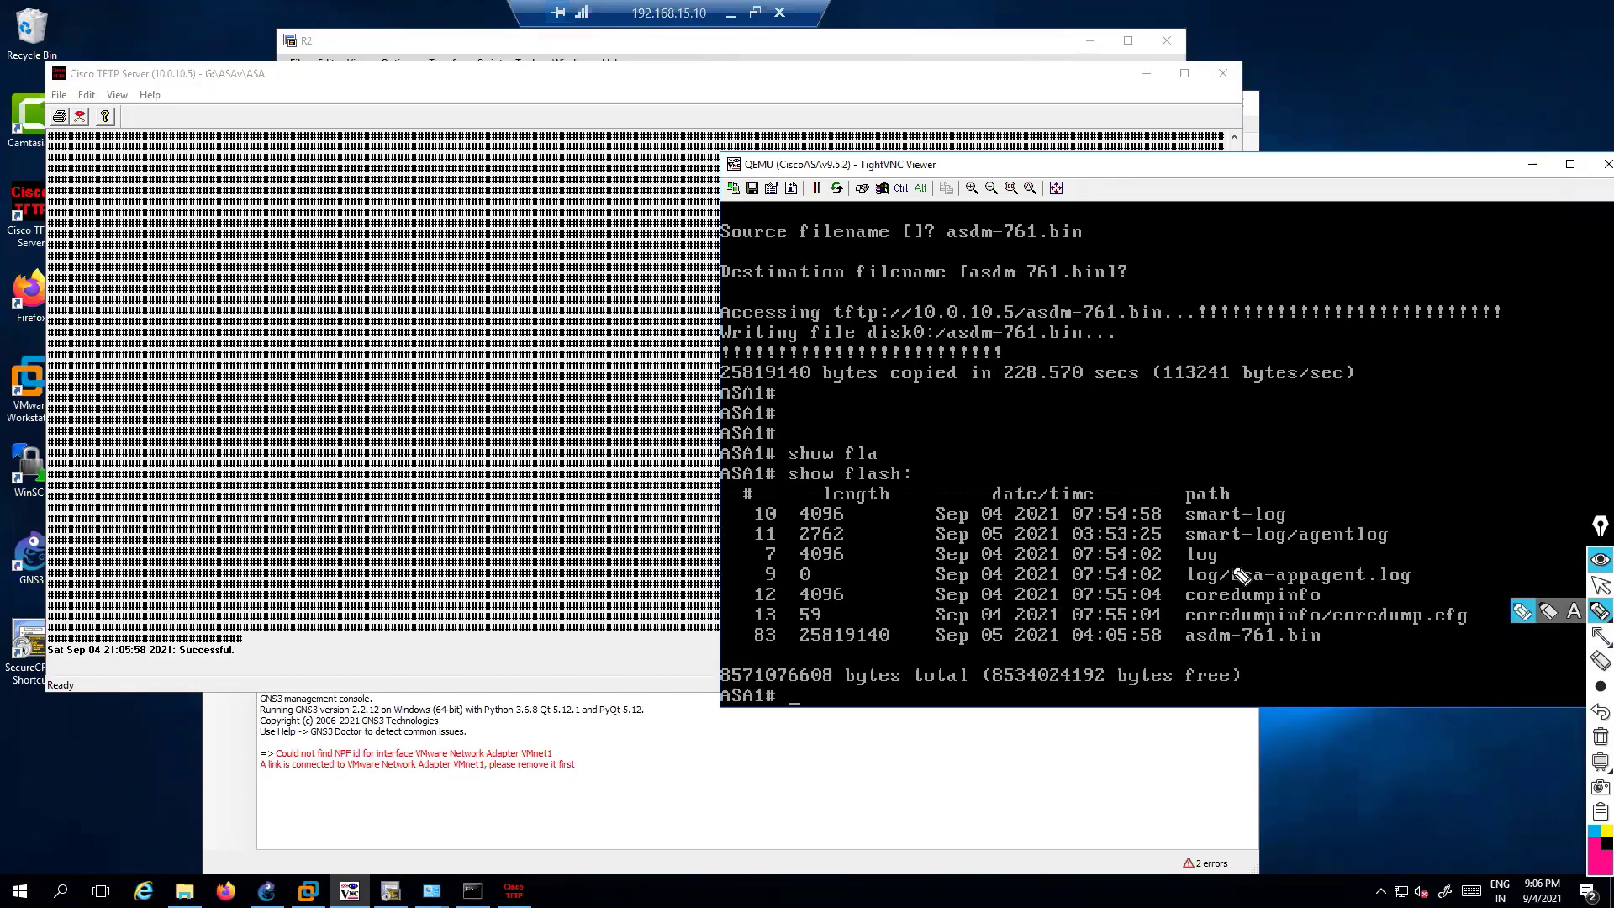
mouse_move(1181, 624)
left_mouse_down()
mouse_move(1359, 656)
mouse_move(1175, 664)
left_mouse_up()
left_click_drag(1343, 620, 1387, 504)
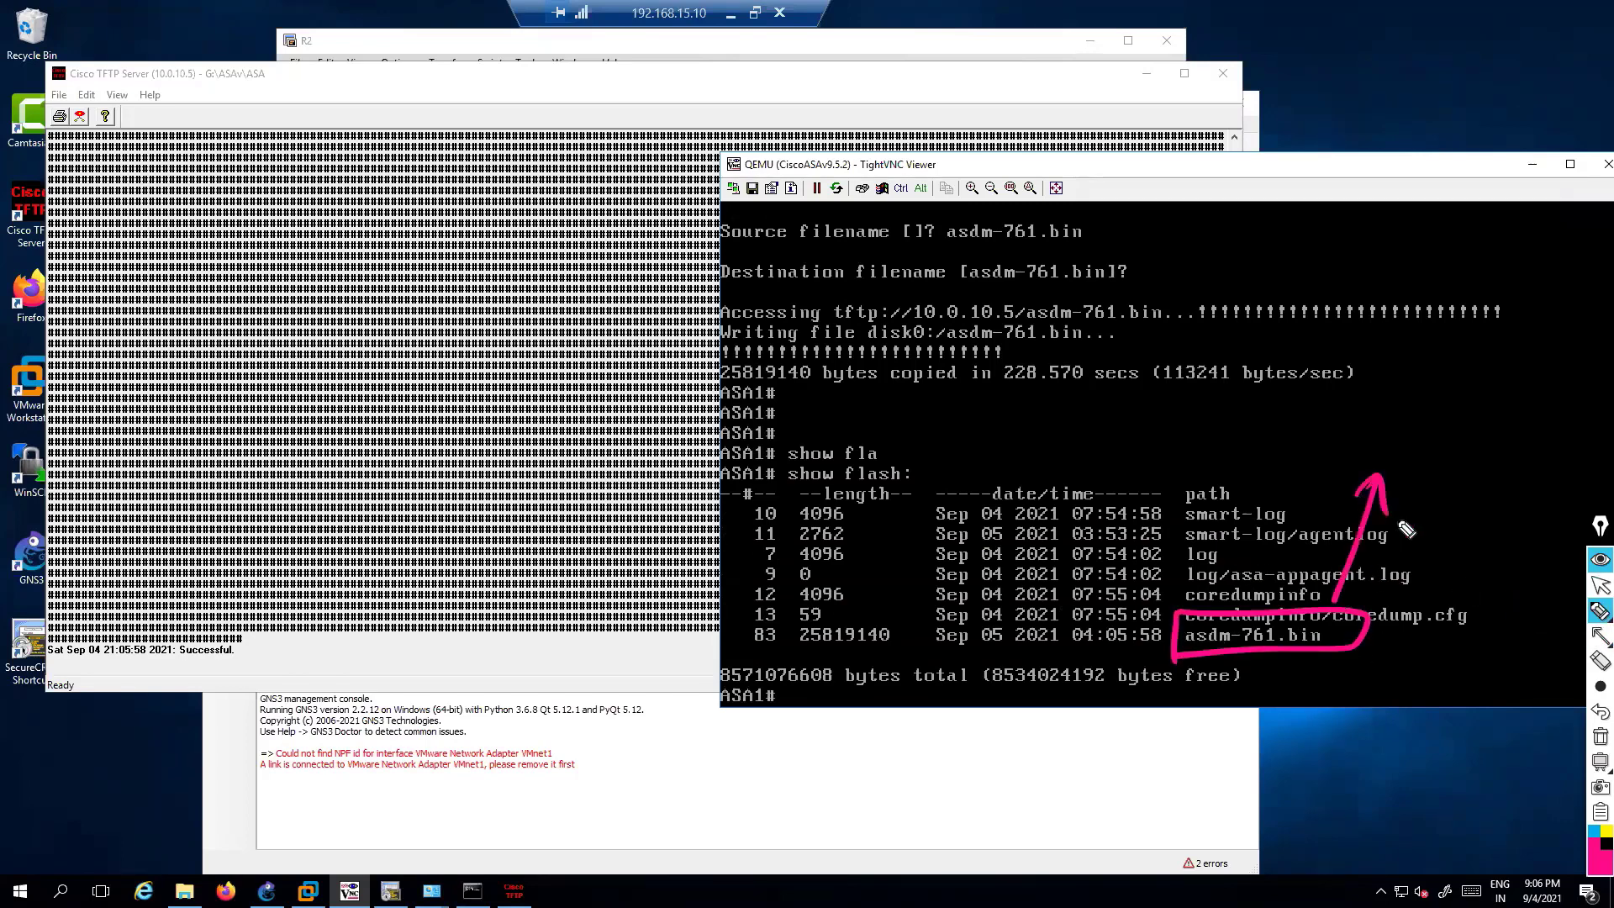
key("ctrl+shift+7")
key("ctrl+shift+2")
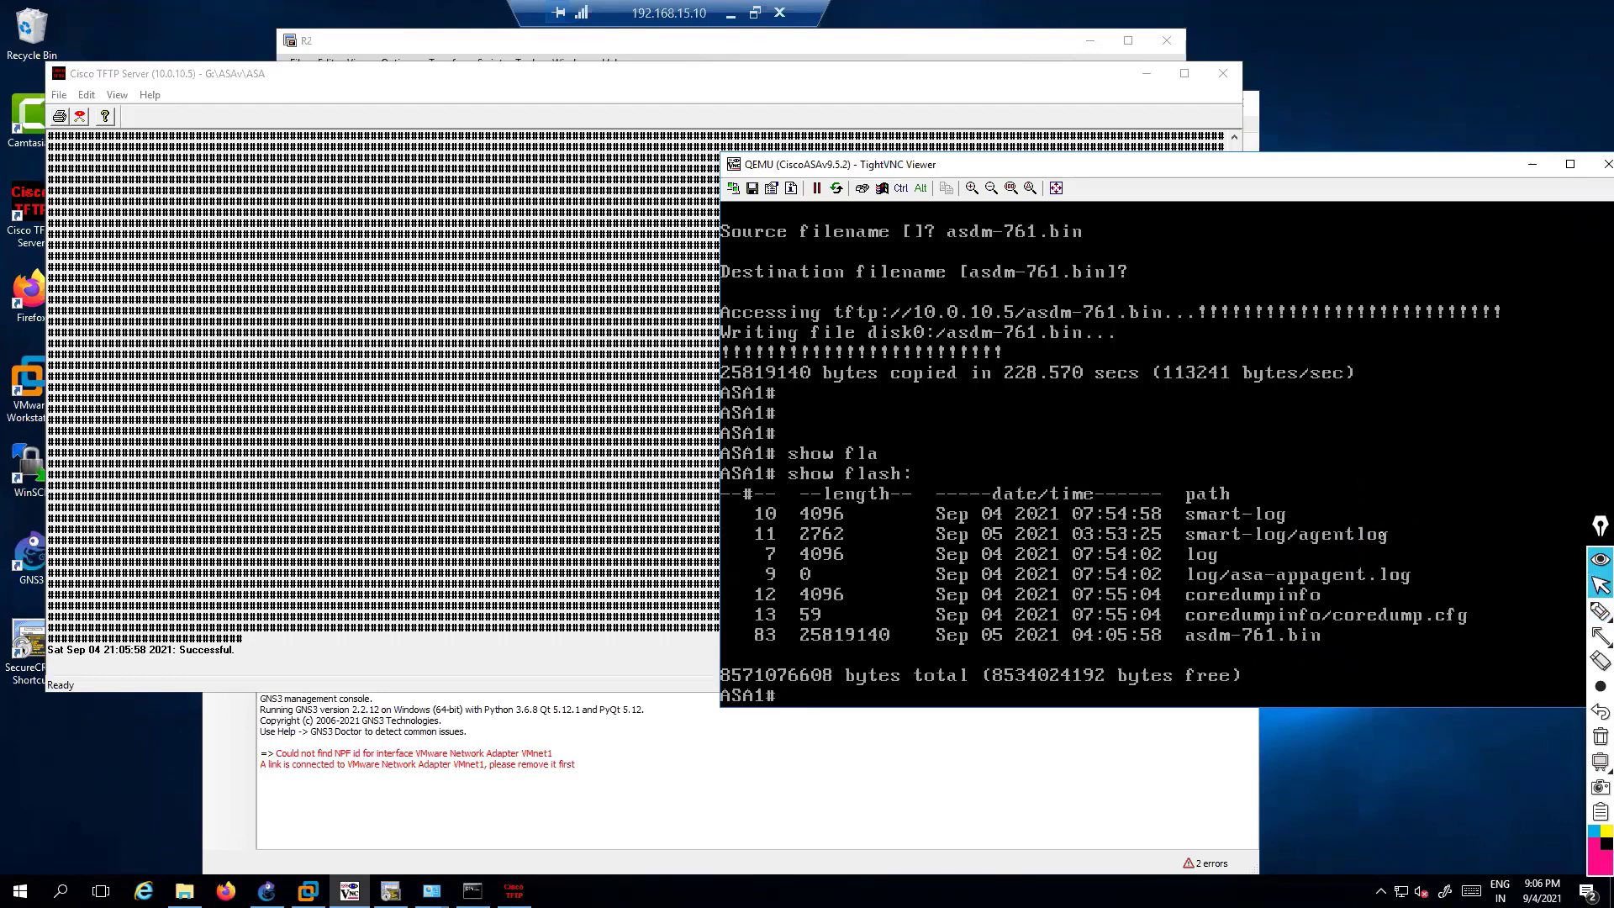
Try 'asdm image' at the exec prompt, then enter global configuration mode with 'conf t'
type("as")
key("Tab")
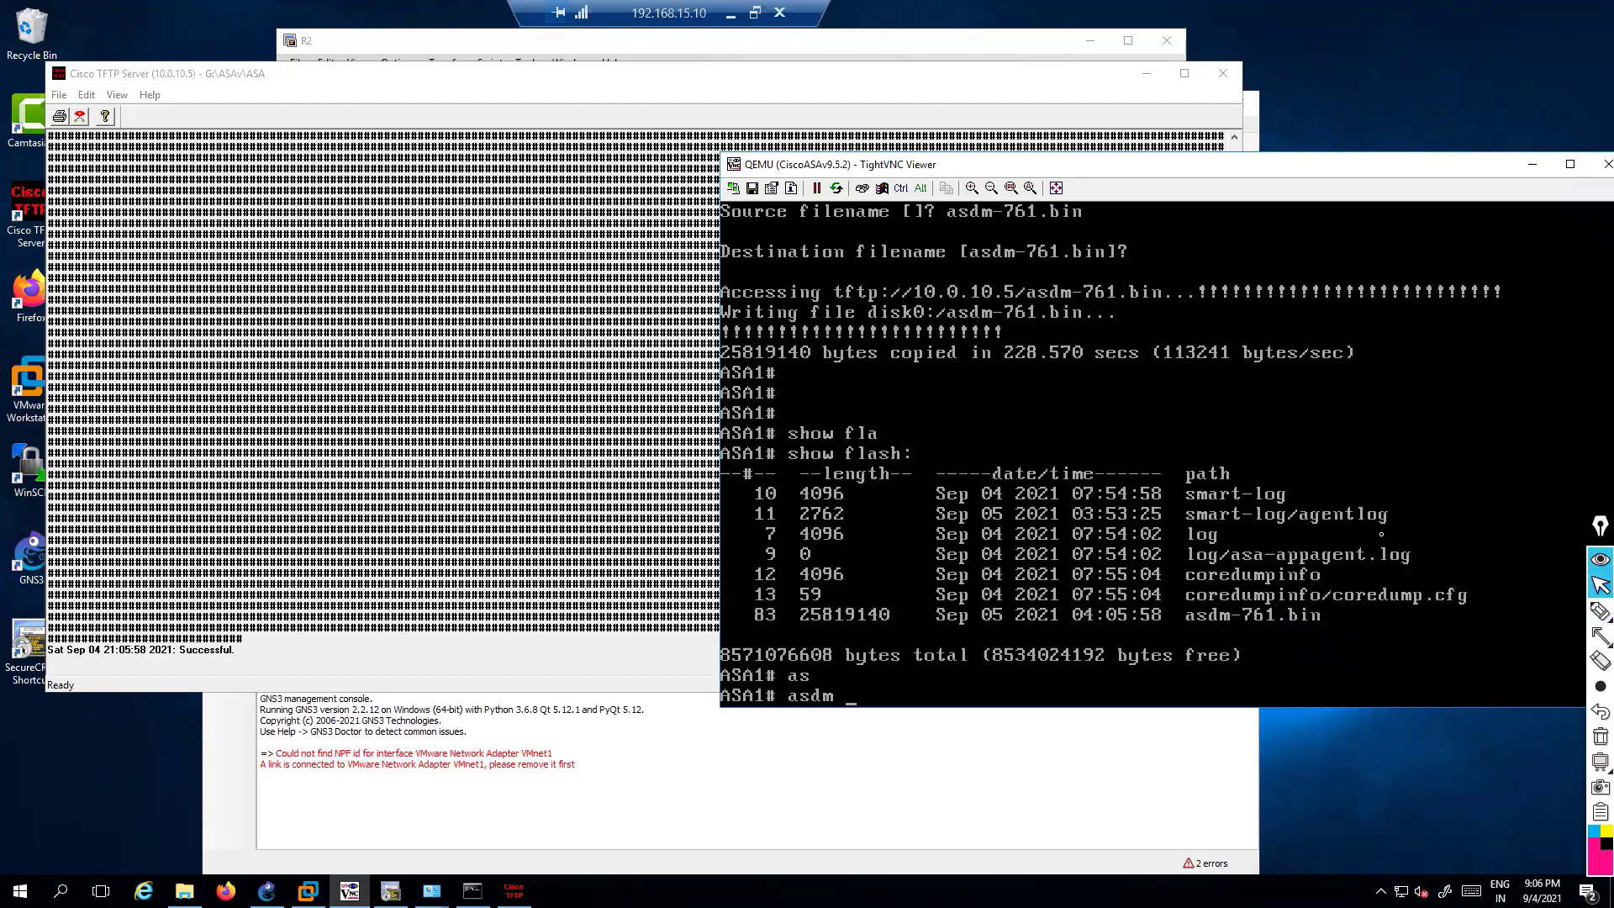
type("ima")
key("Tab")
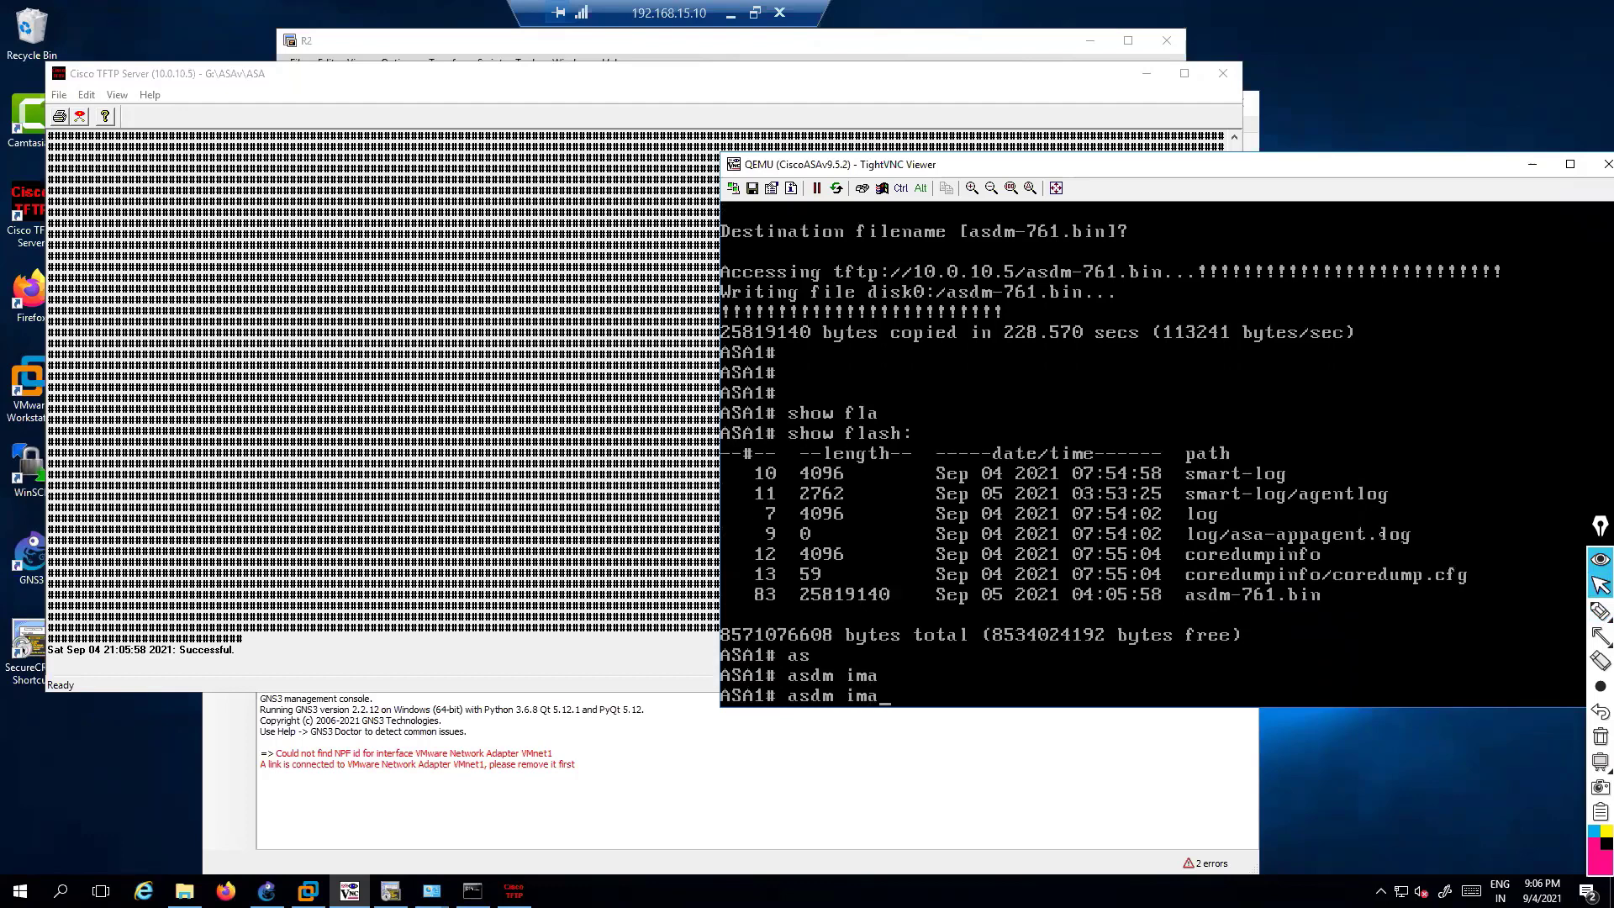
key("BackSpace")
key("BackSpace")
key("BackSpace")
key("BackSpace")
key("BackSpace")
key("BackSpace")
key("BackSpace")
key("BackSpace")
type("conf t")
key("Return")
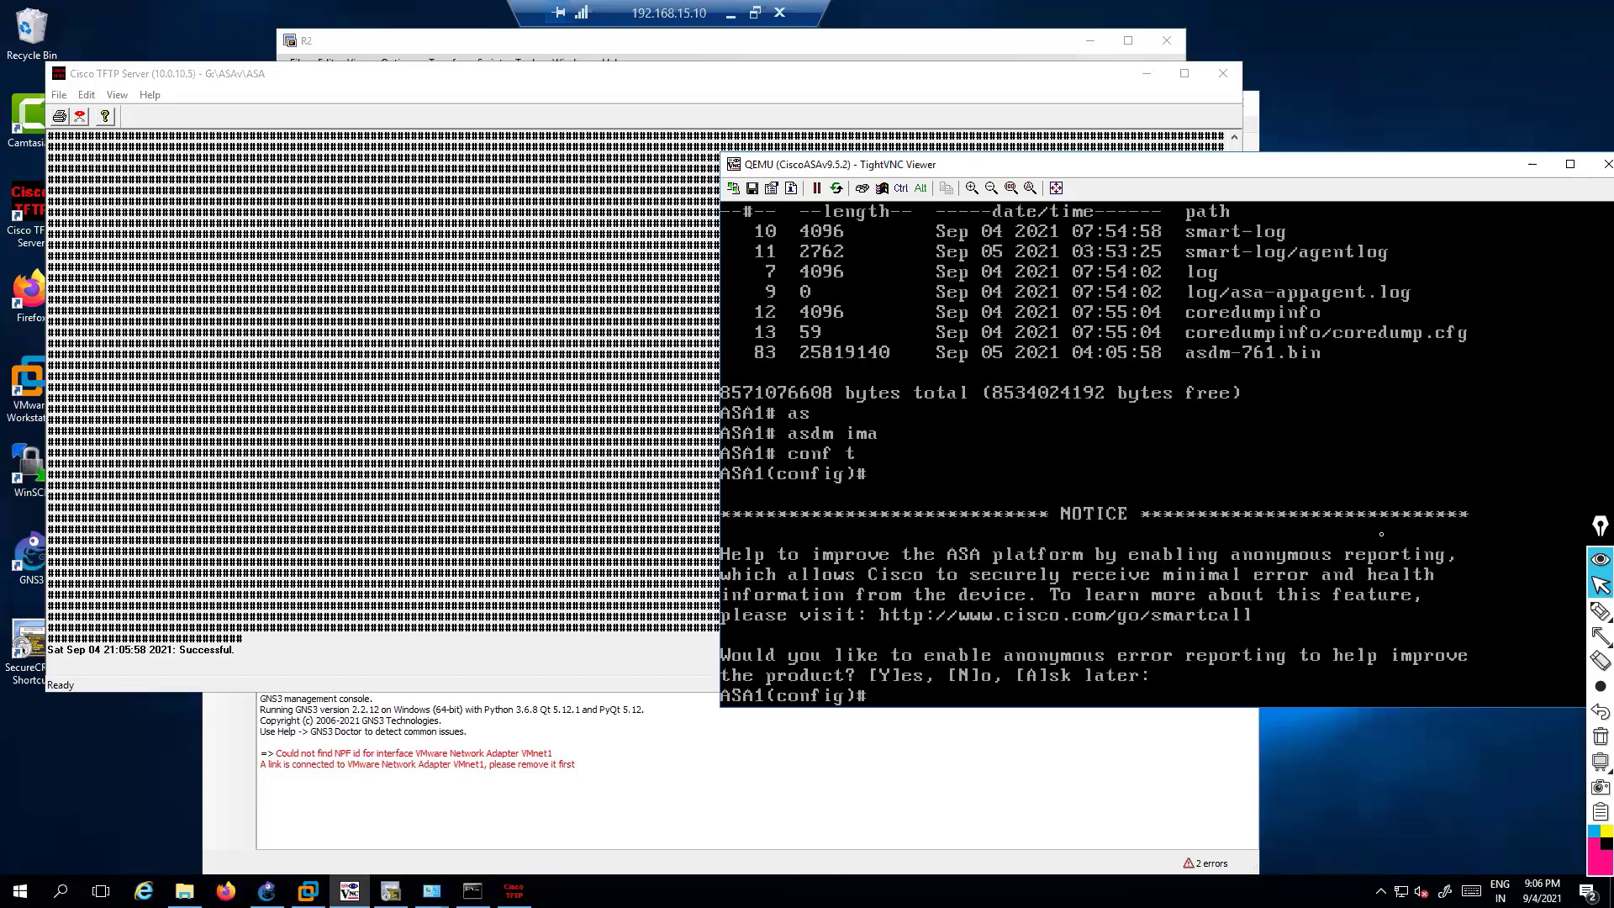
Enter 'asdm image flash:/asdm-761.bin' in configuration mode
type("as")
key("Tab")
type("d")
key("Tab")
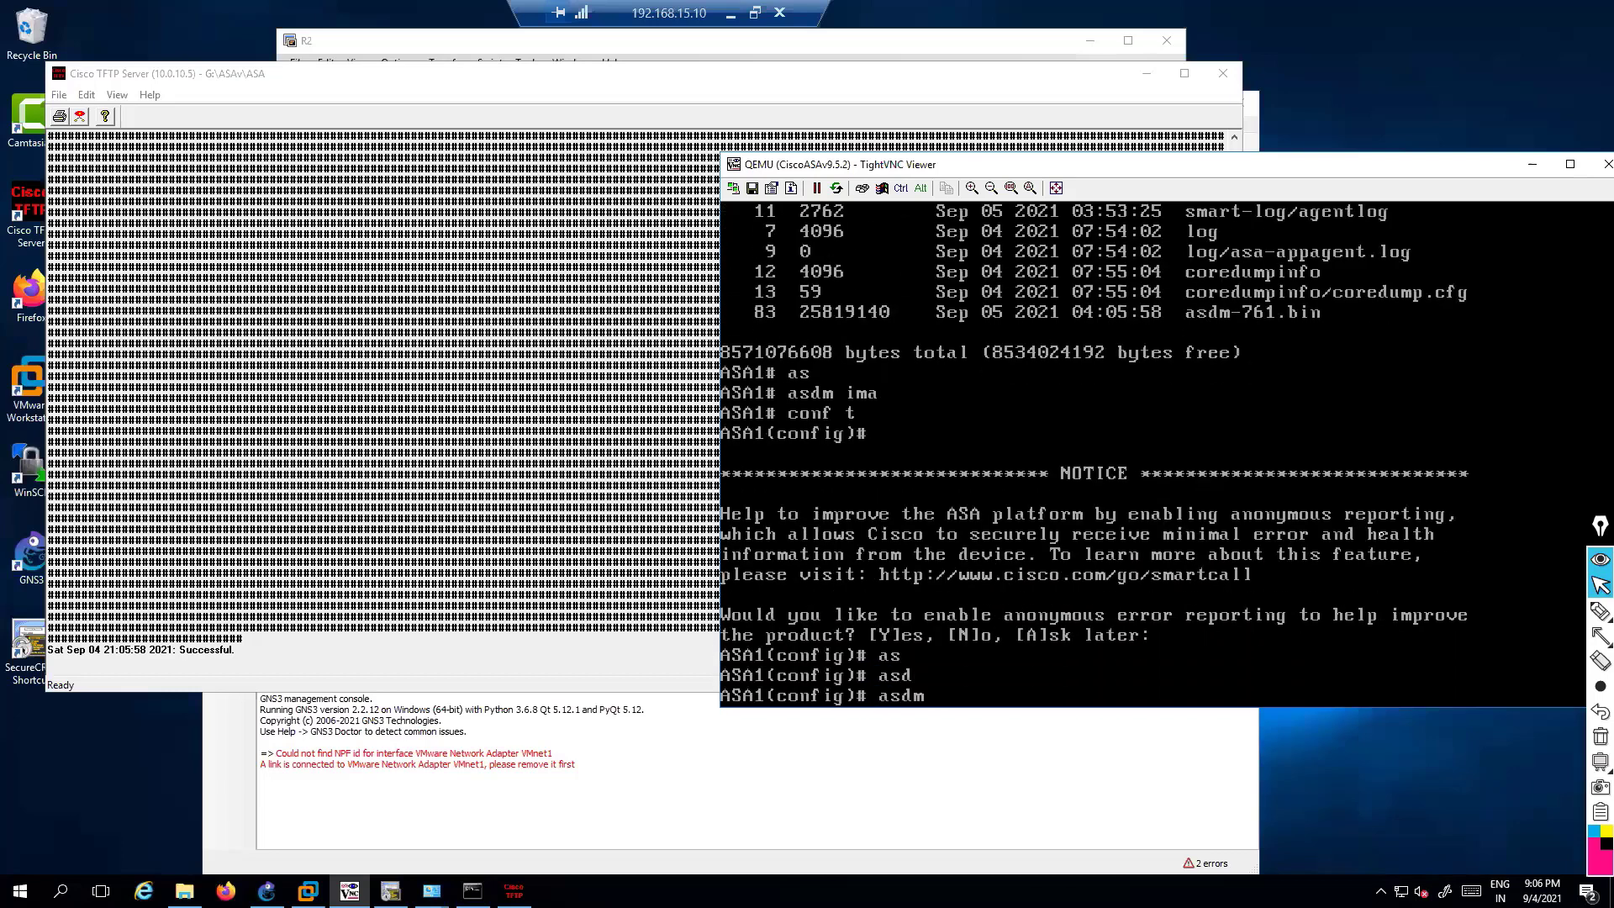
type("im")
key("Tab")
type("fl")
key("Tab")
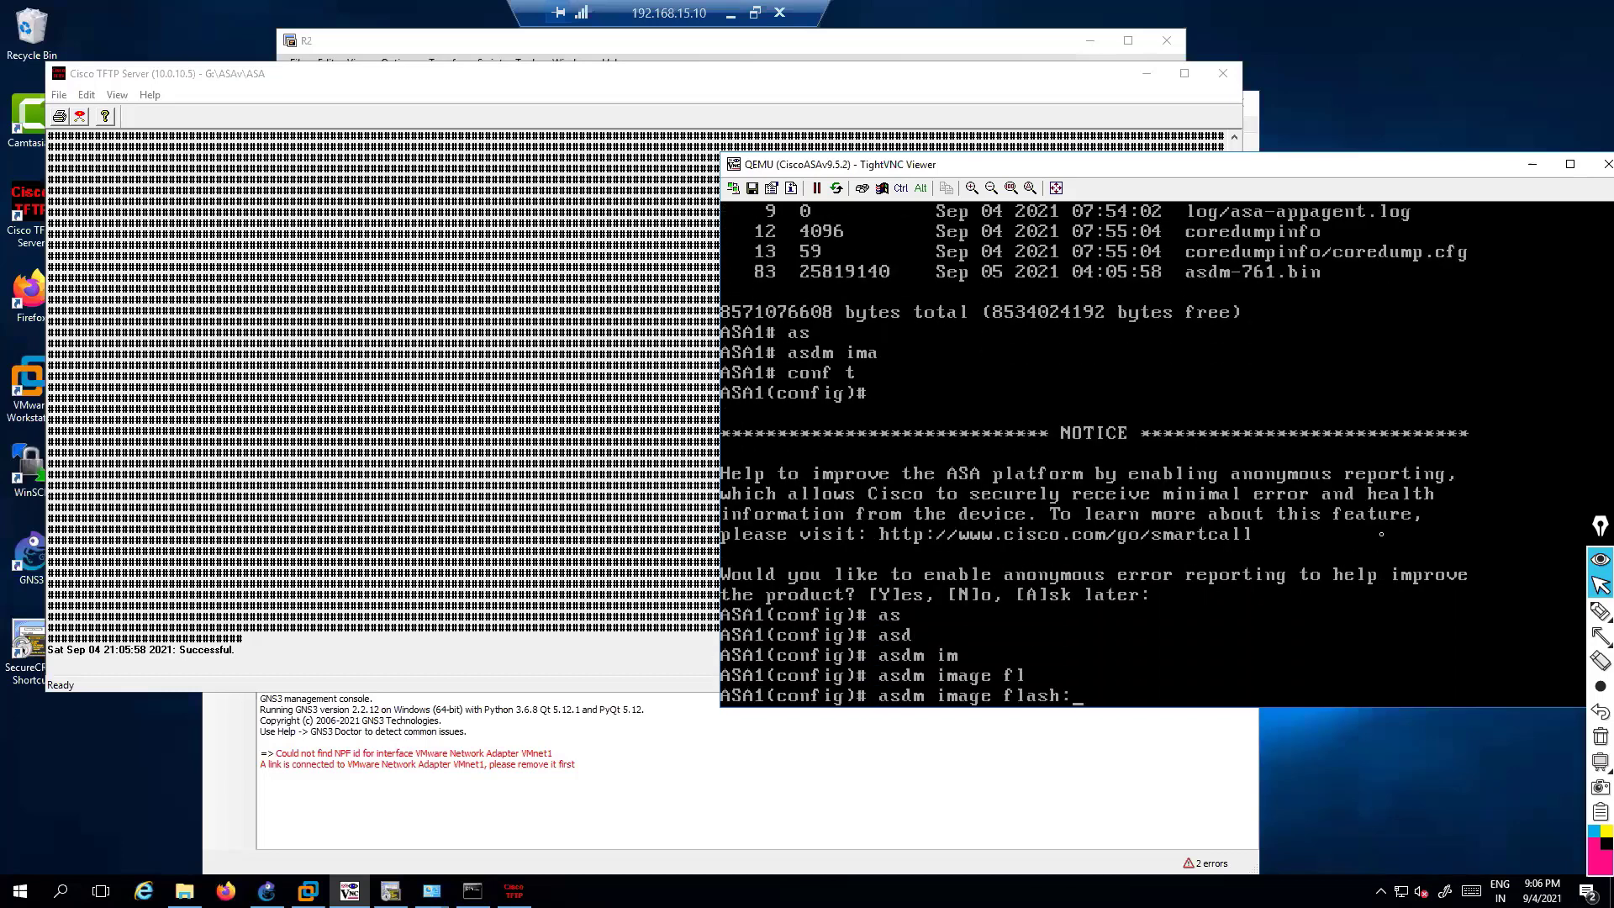
type("as")
key("Tab")
key("BackSpace")
key("BackSpace")
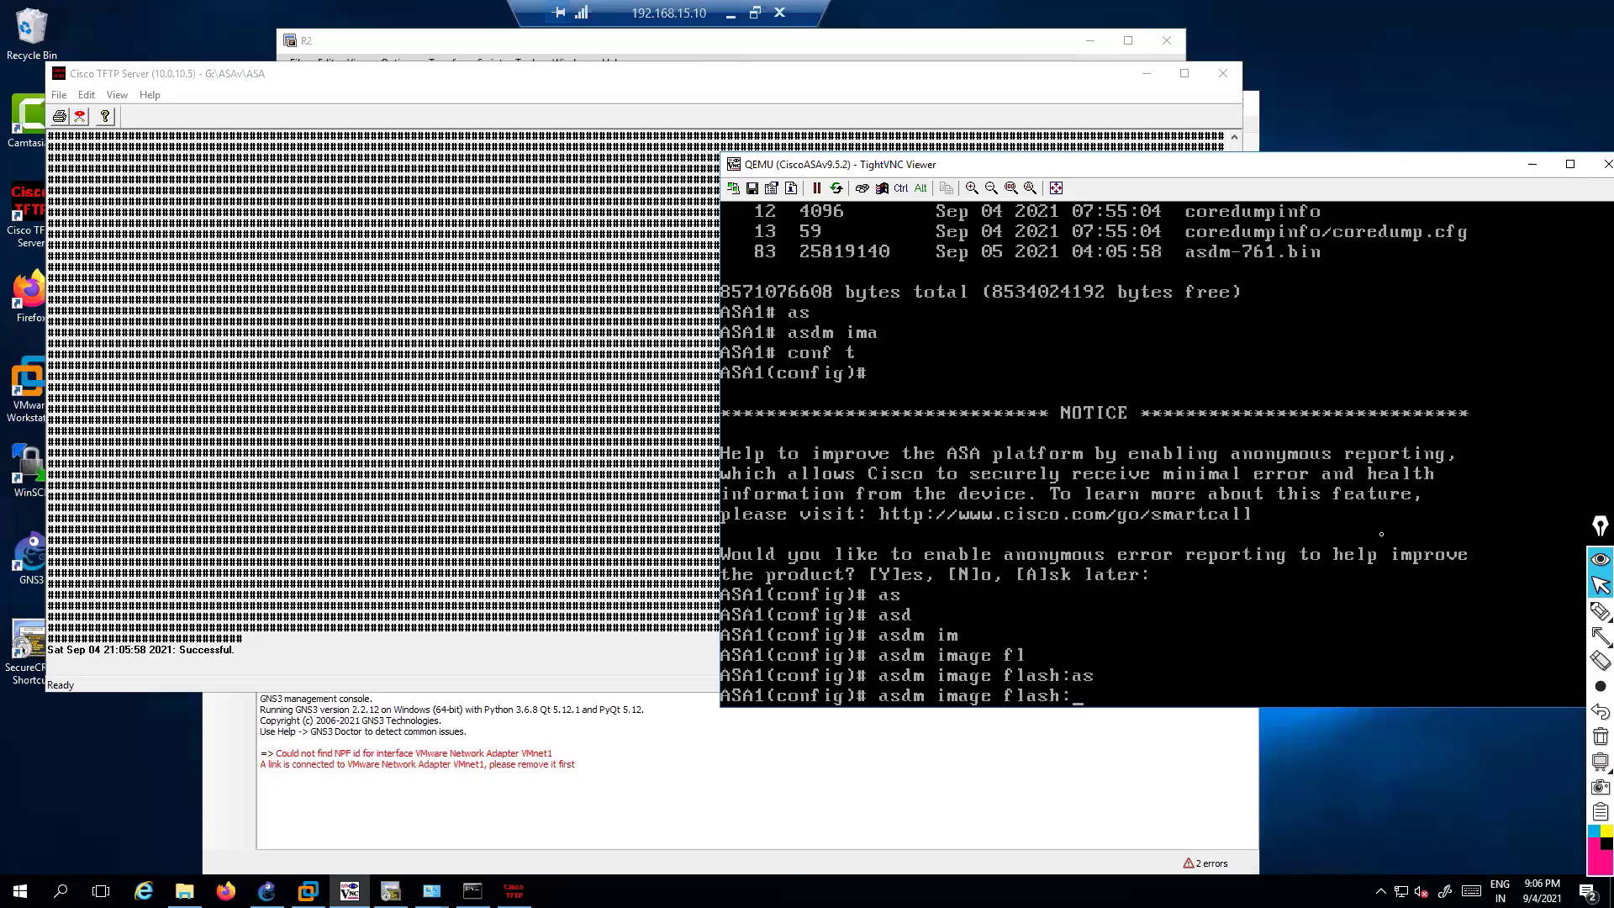
type("?")
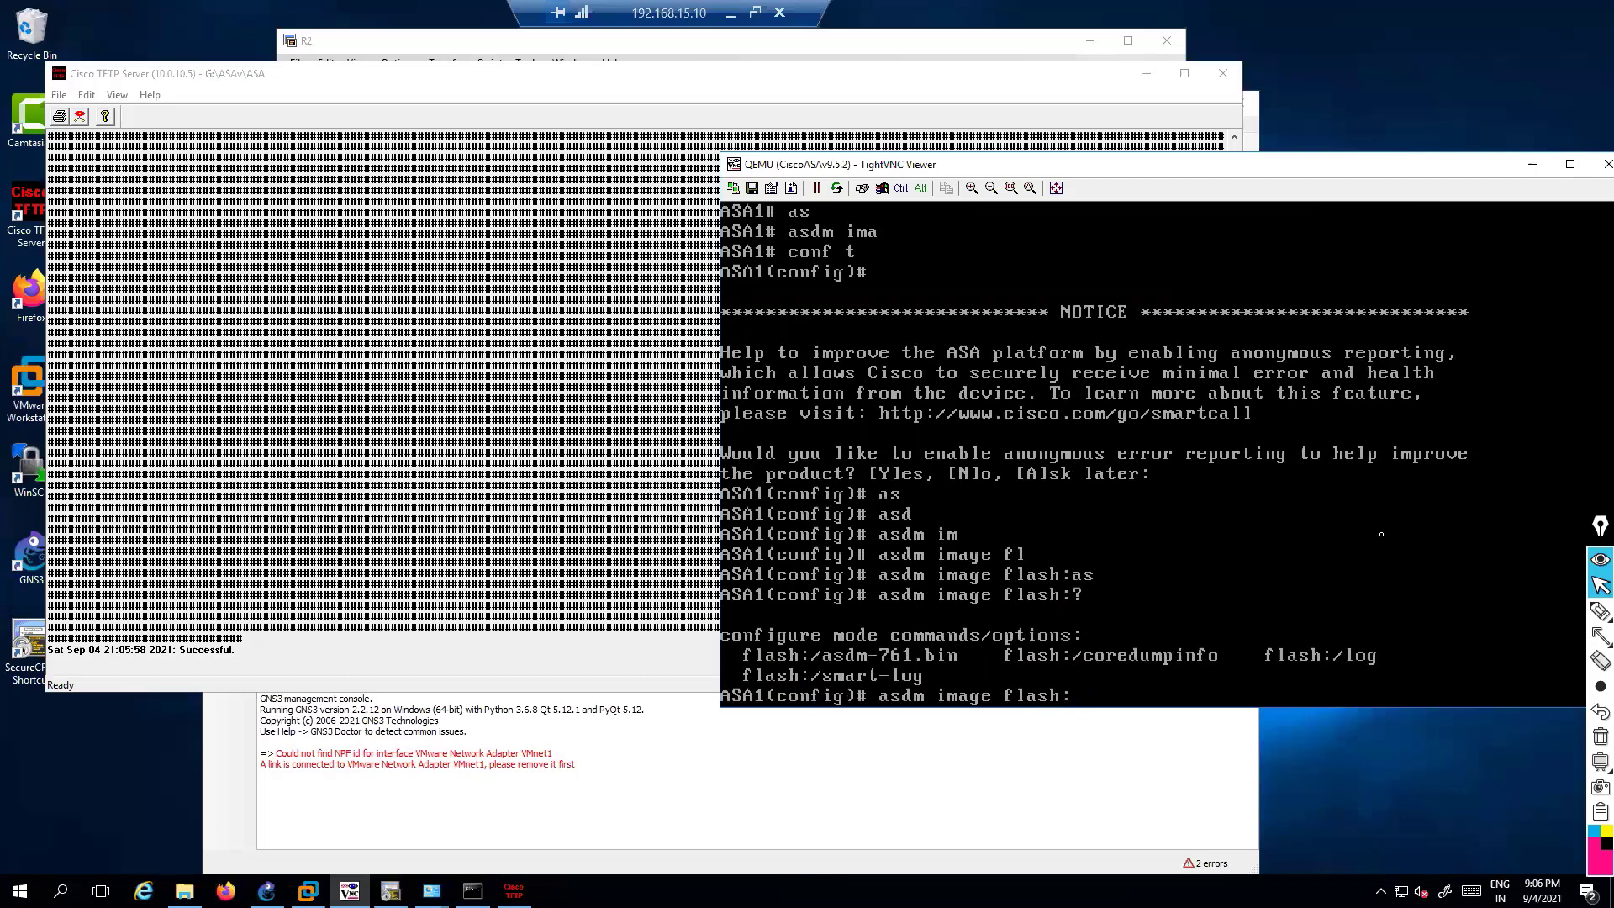
type("/a")
key("Tab")
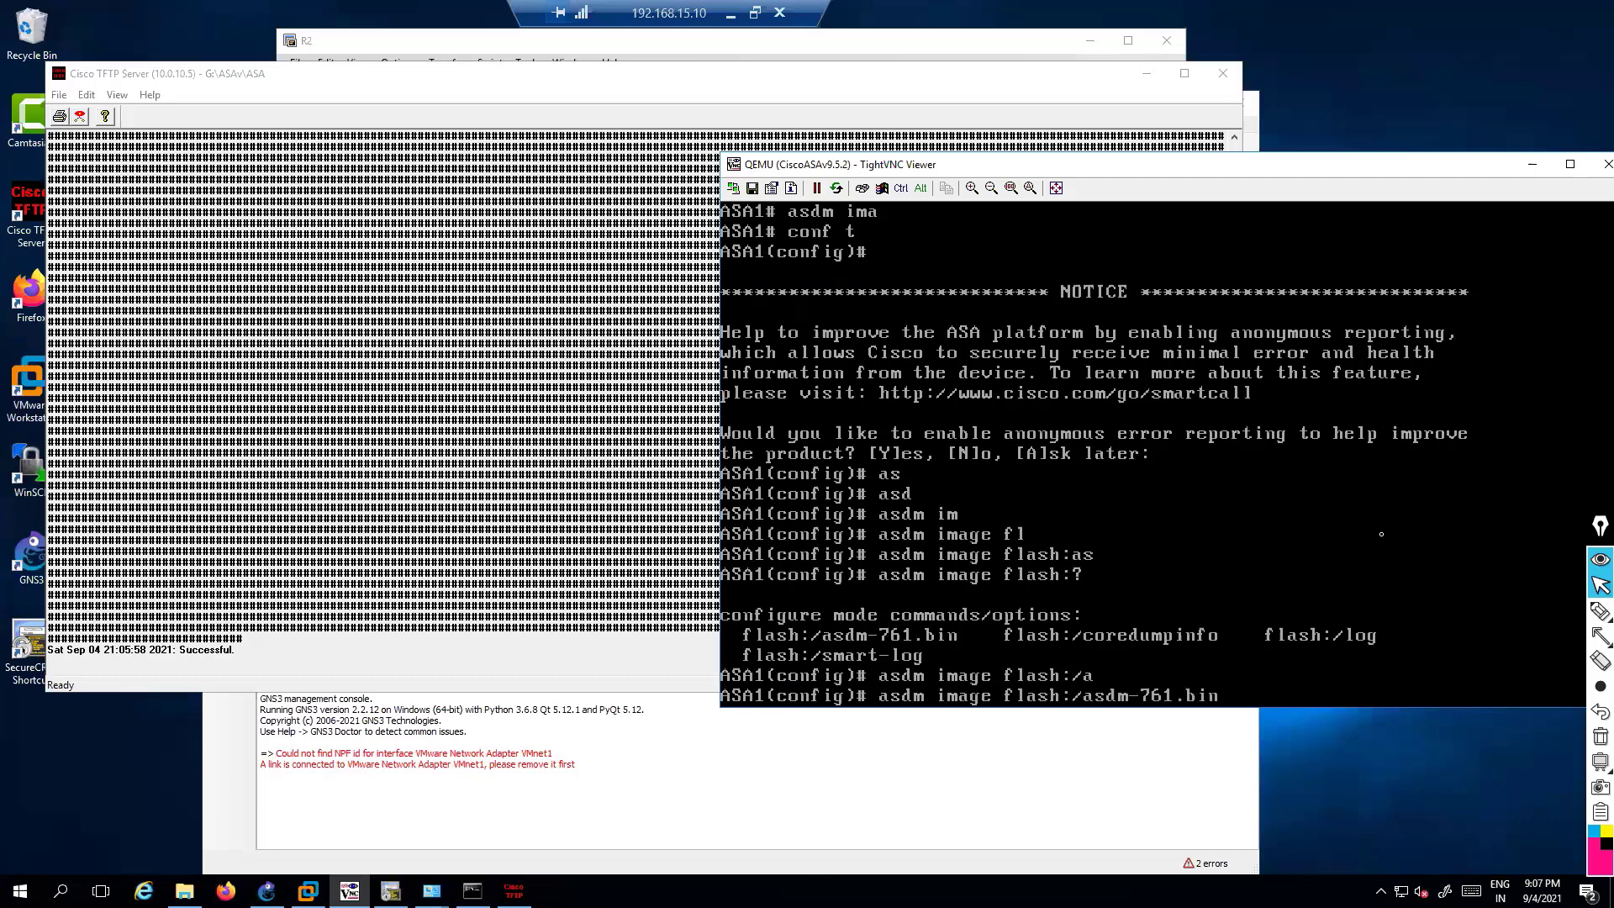
key("Return")
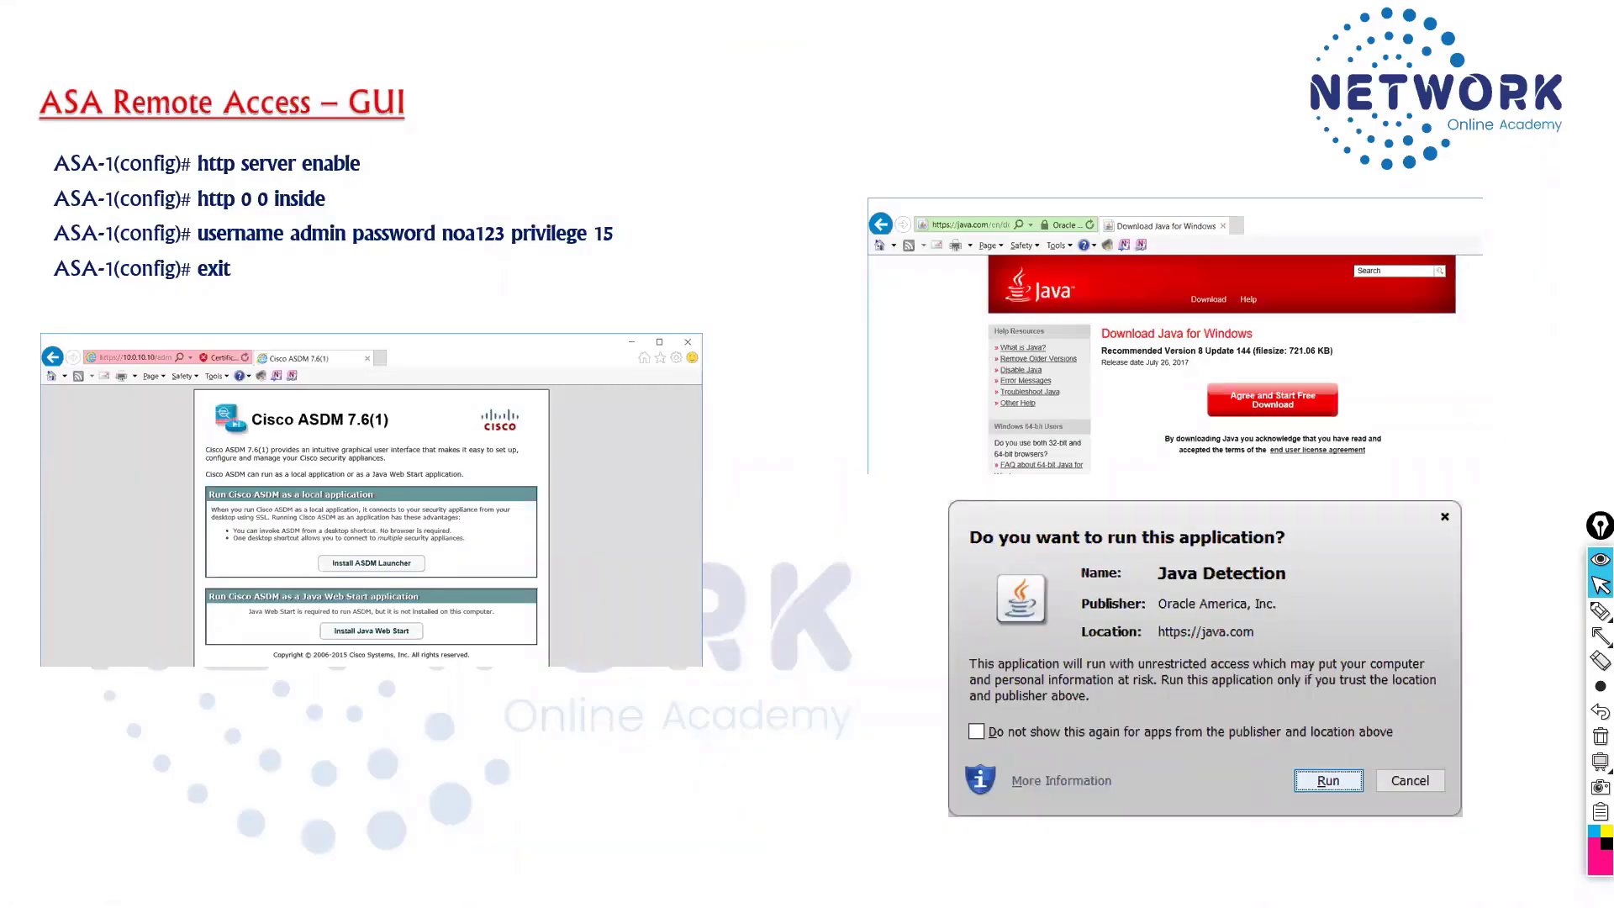
Mark the http server enable command, write ASA, and arrow the ASDM page to it
left_click(1599, 611)
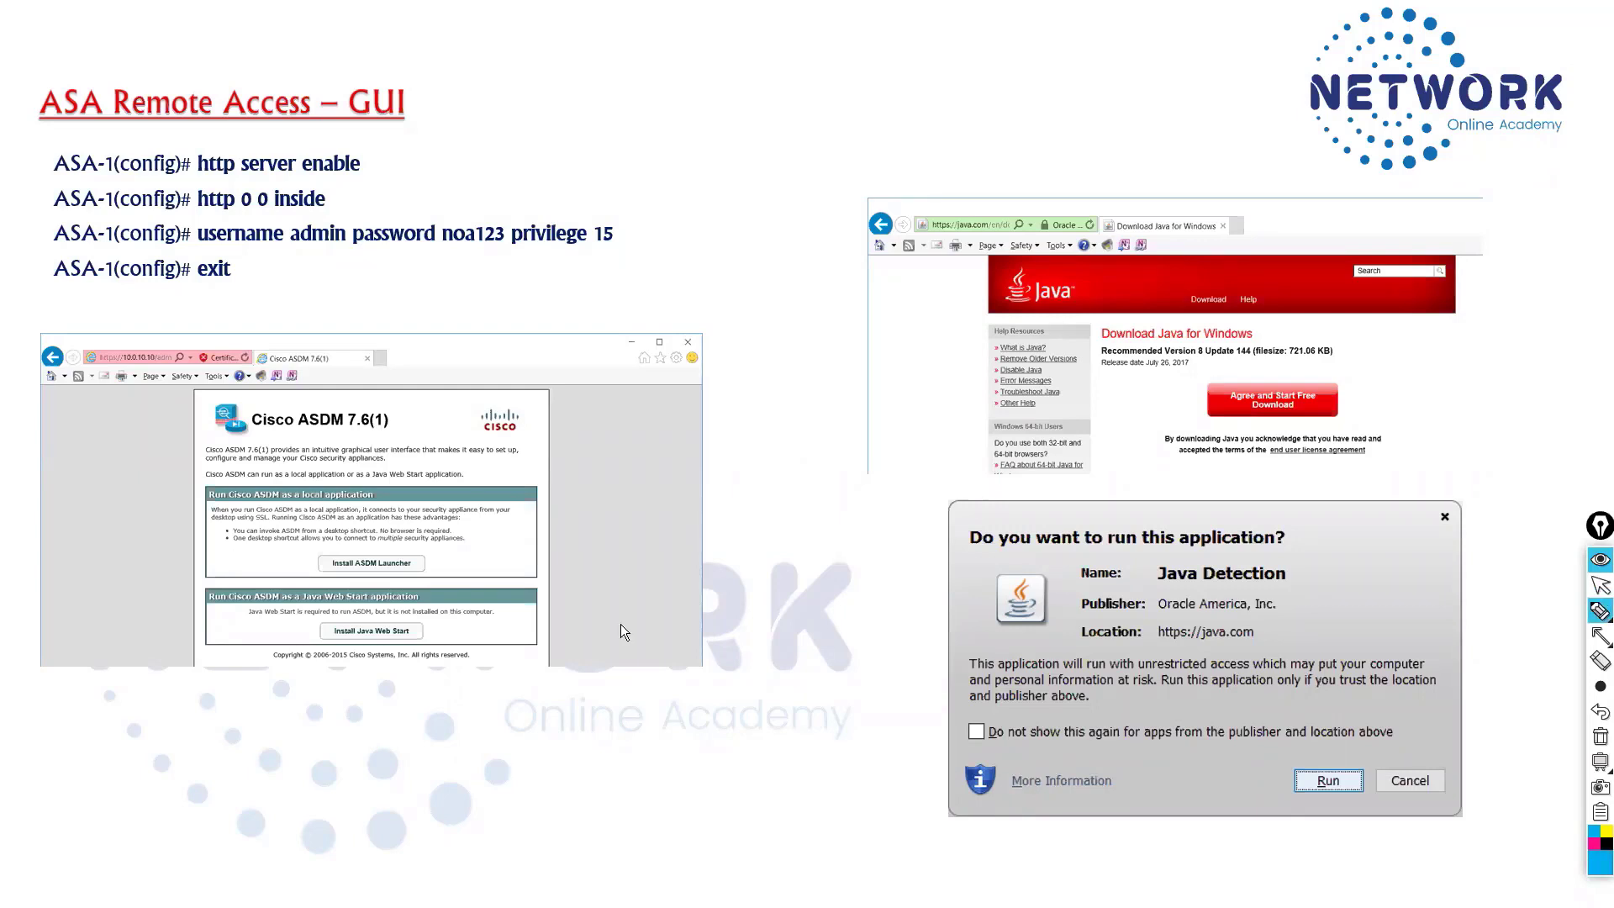
mouse_move(185, 137)
left_mouse_down()
mouse_move(185, 200)
mouse_move(265, 200)
left_mouse_up()
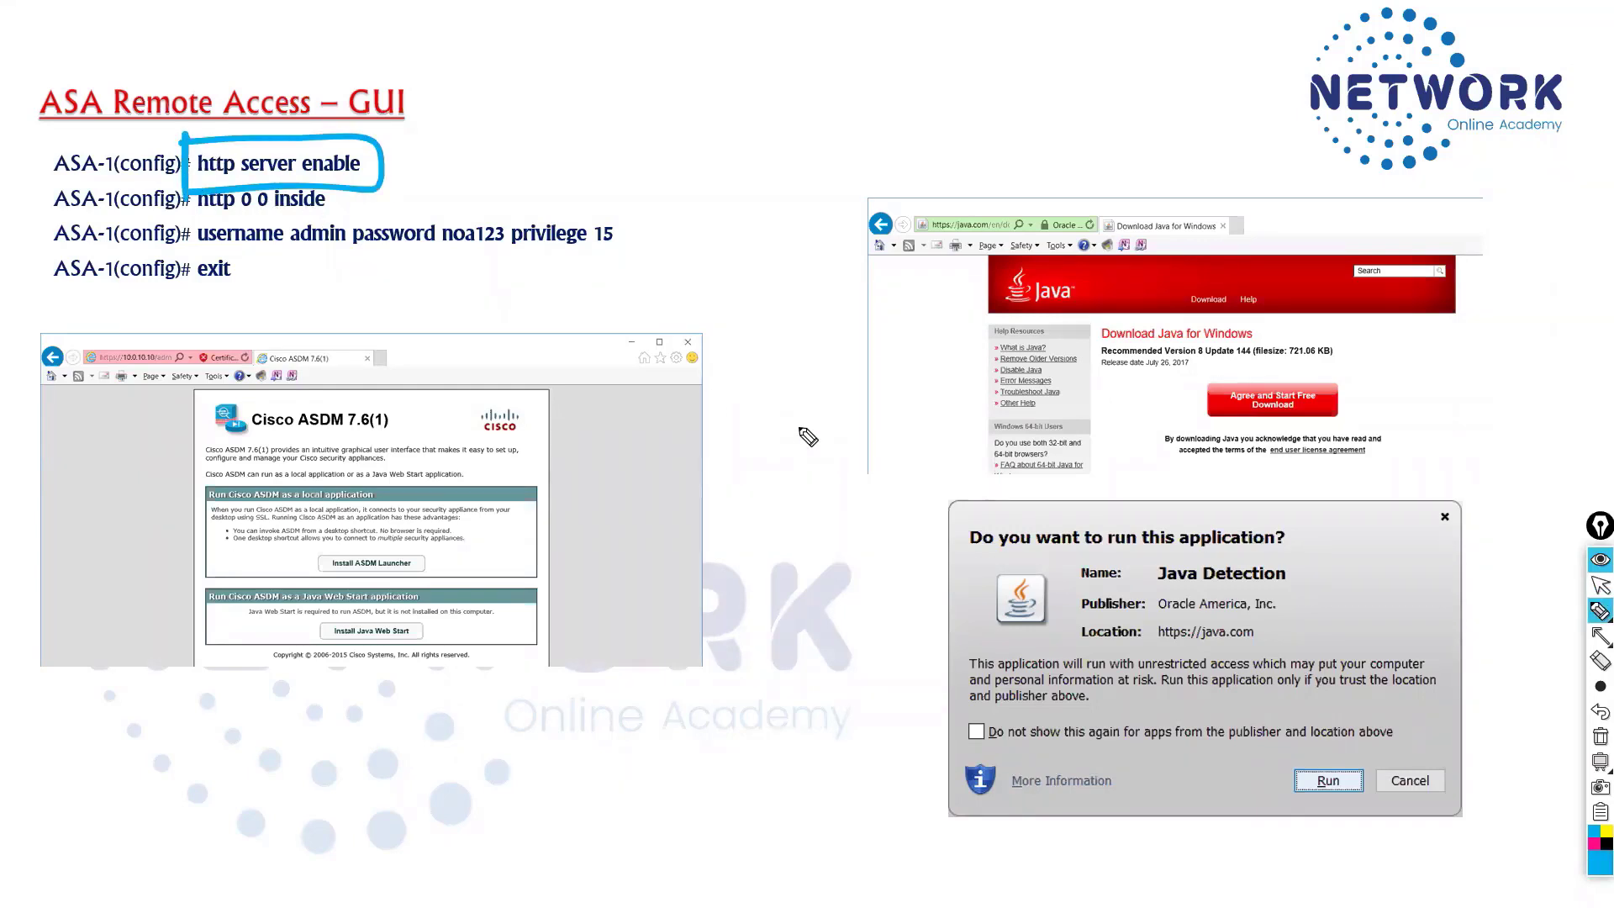
mouse_move(710, 164)
left_mouse_down()
mouse_move(749, 199)
mouse_move(678, 151)
mouse_move(819, 220)
mouse_move(661, 243)
left_mouse_up()
left_click_drag(420, 645, 660, 261)
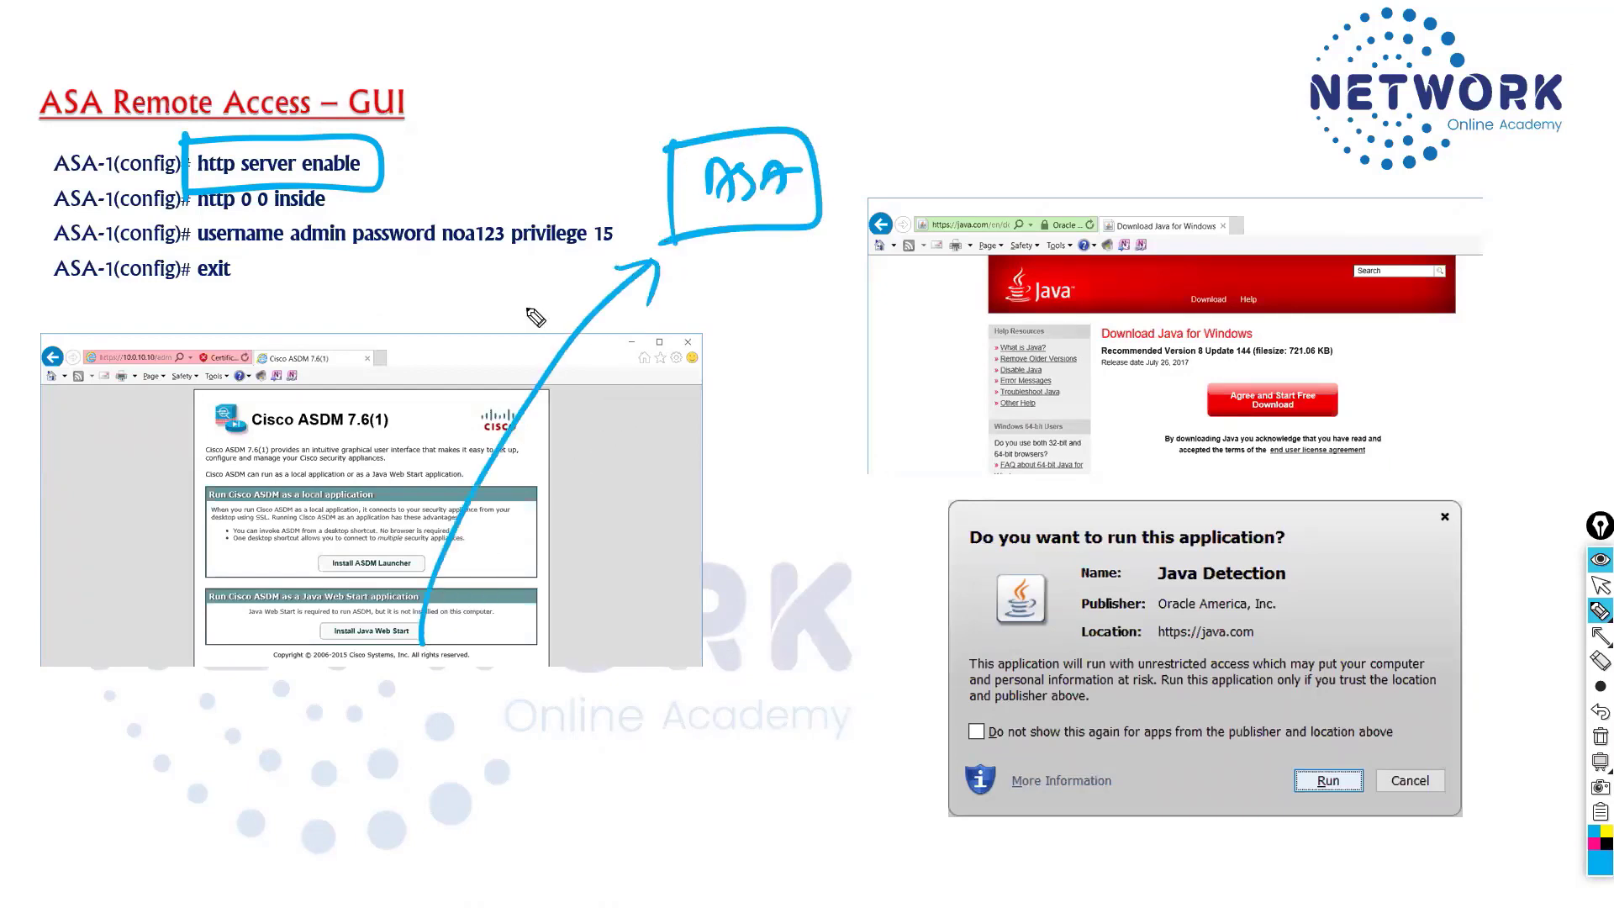
left_click_drag(383, 155, 462, 122)
left_click_drag(446, 119, 458, 151)
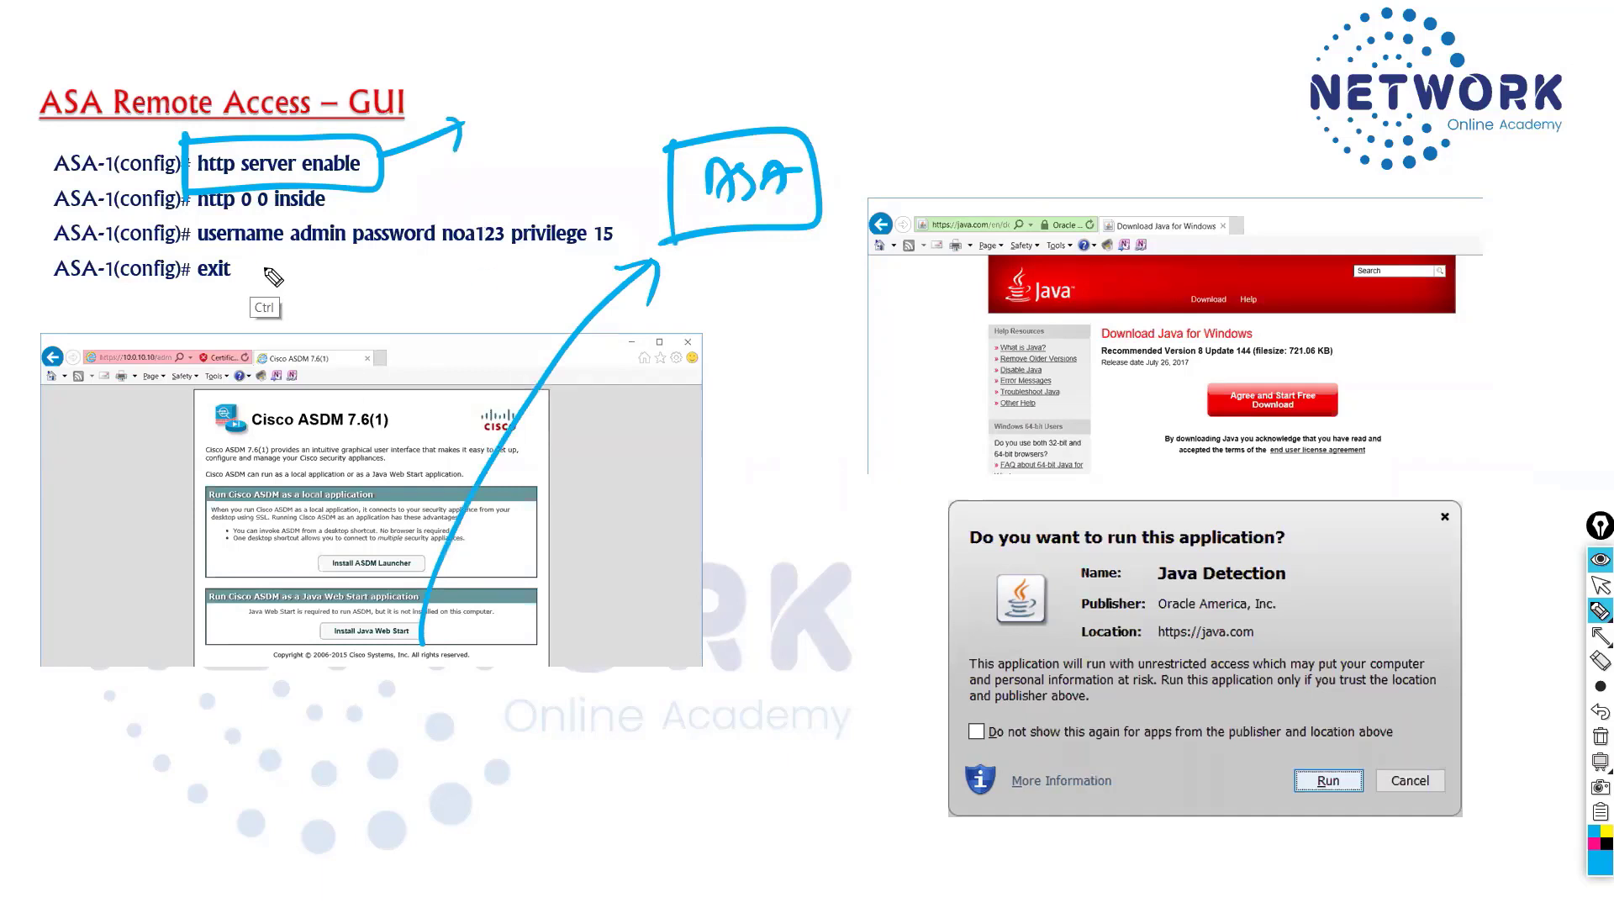
Circle the 0 0 inside addresses, write mgmt beneath the arrow, then clear the slide ink
mouse_move(234, 212)
left_mouse_down()
mouse_move(237, 165)
mouse_move(172, 231)
mouse_move(187, 332)
left_mouse_up()
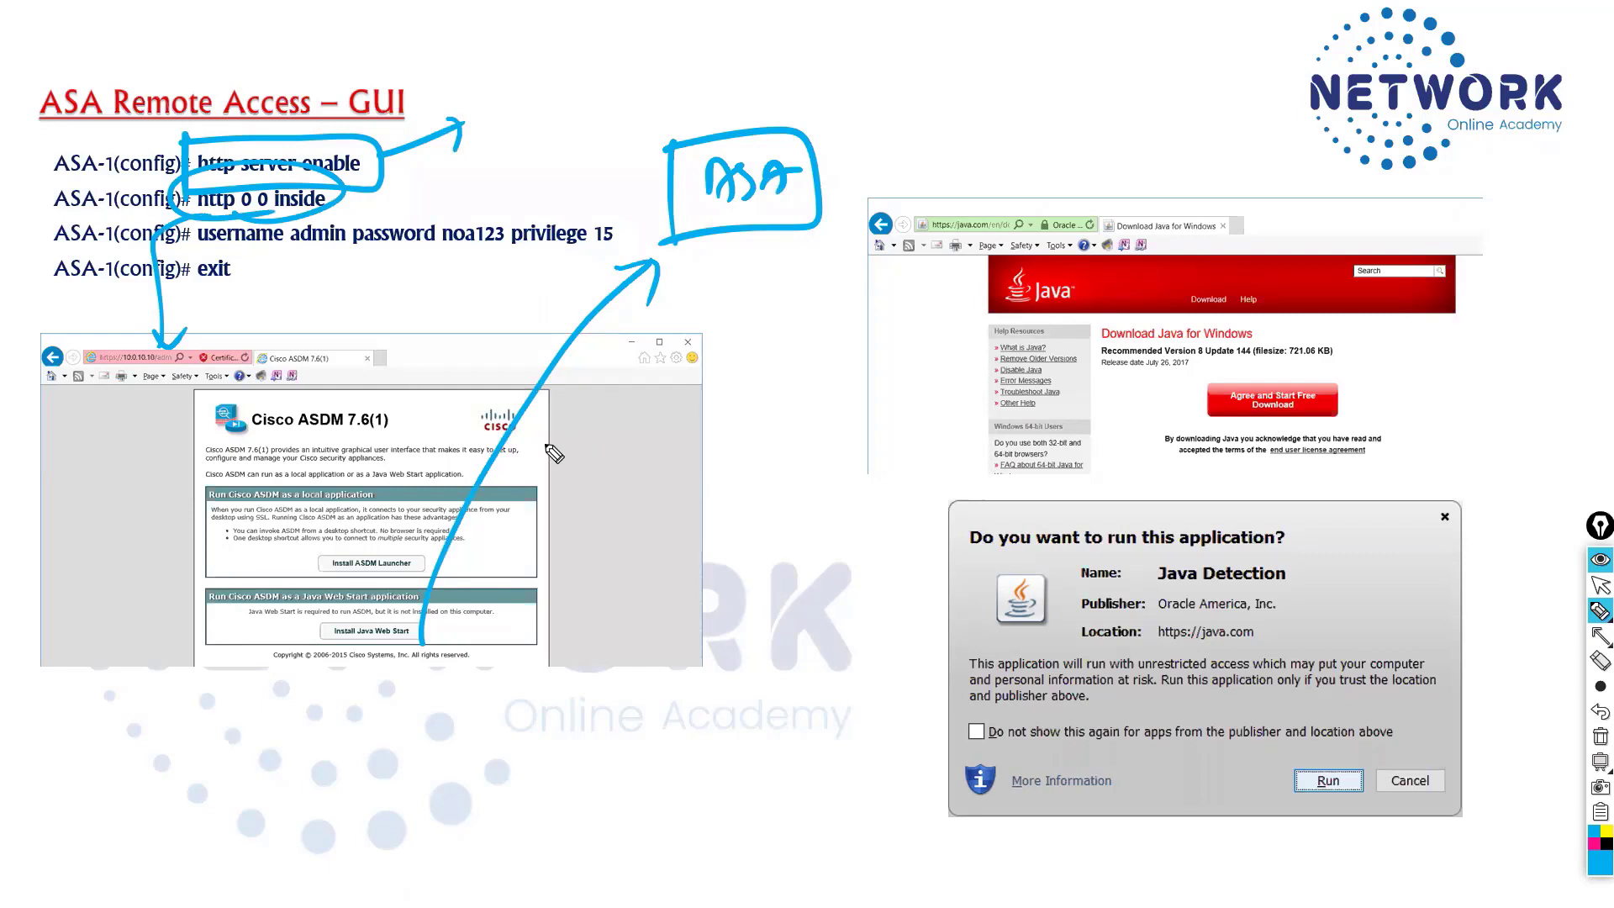
left_click_drag(624, 307, 763, 315)
mouse_move(249, 202)
left_mouse_down()
mouse_move(245, 294)
mouse_move(260, 270)
mouse_move(238, 227)
left_mouse_up()
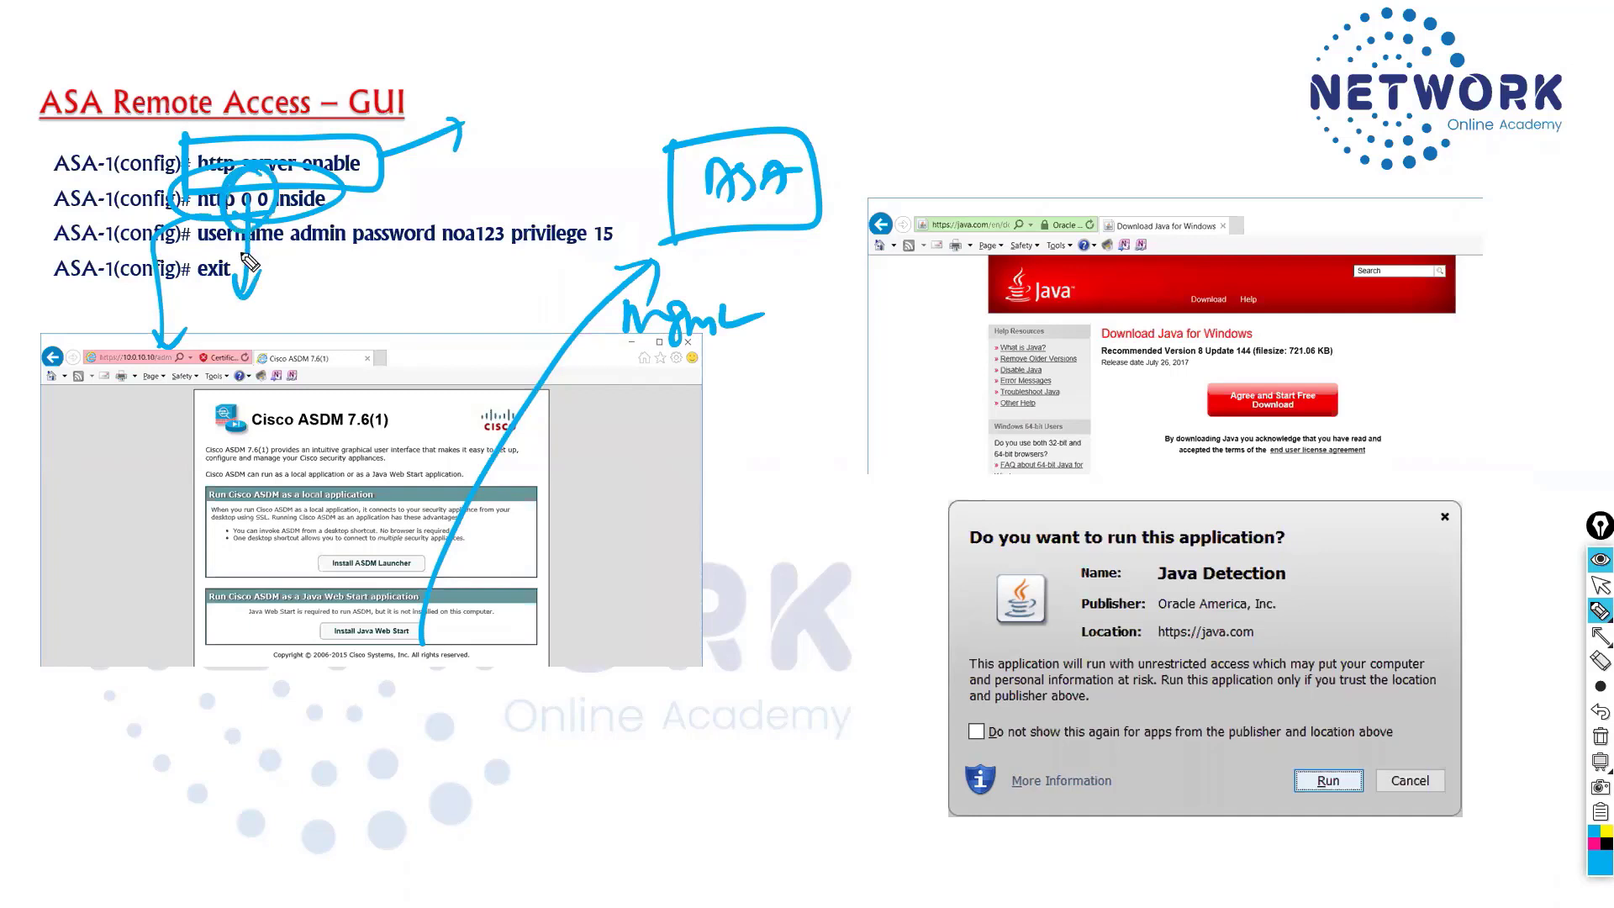
key("ctrl+shift+7")
key("ctrl+shift+2")
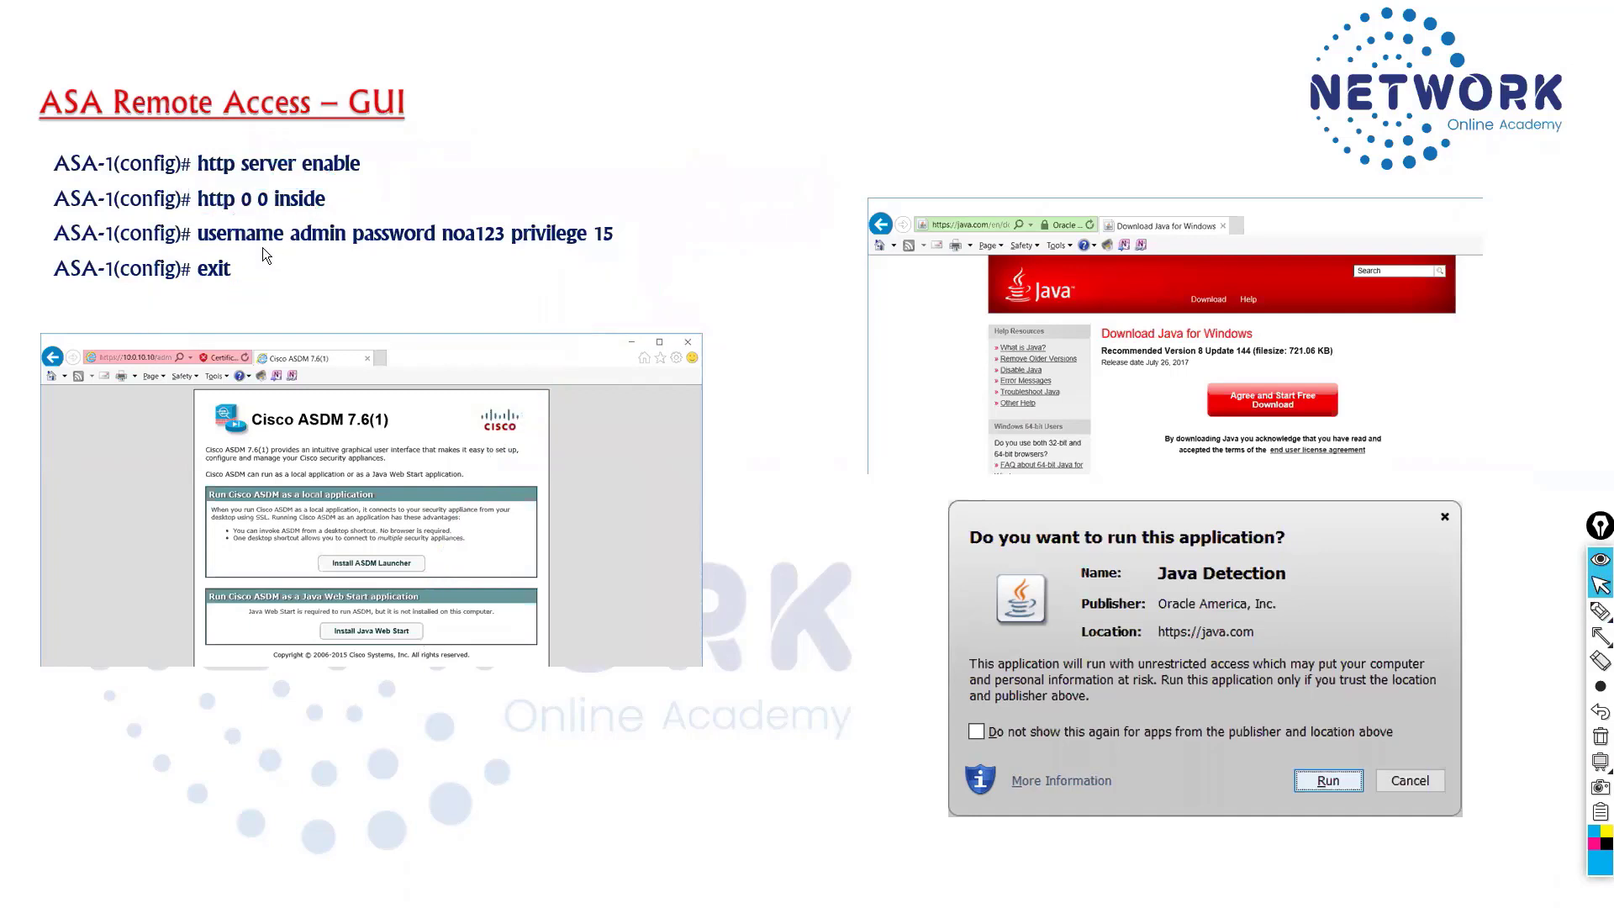
key("alt+Tab")
key("alt+Tab")
key("alt+Tab")
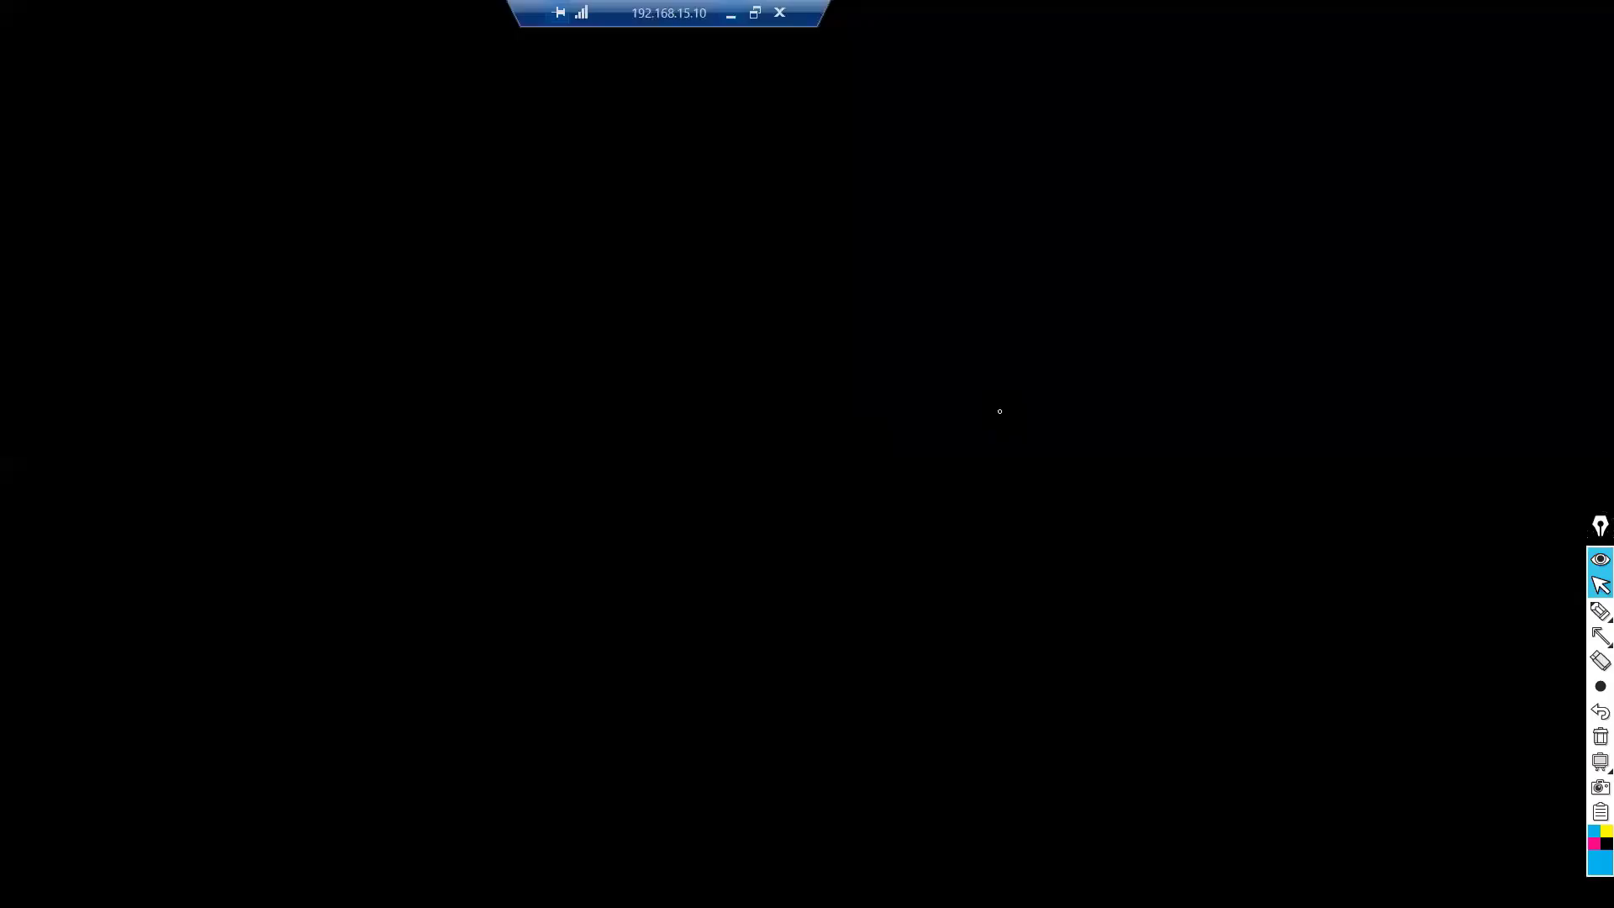
Turn on the ASA's HTTP server with 'http server enable'
key("Return")
key("Return")
type("htp")
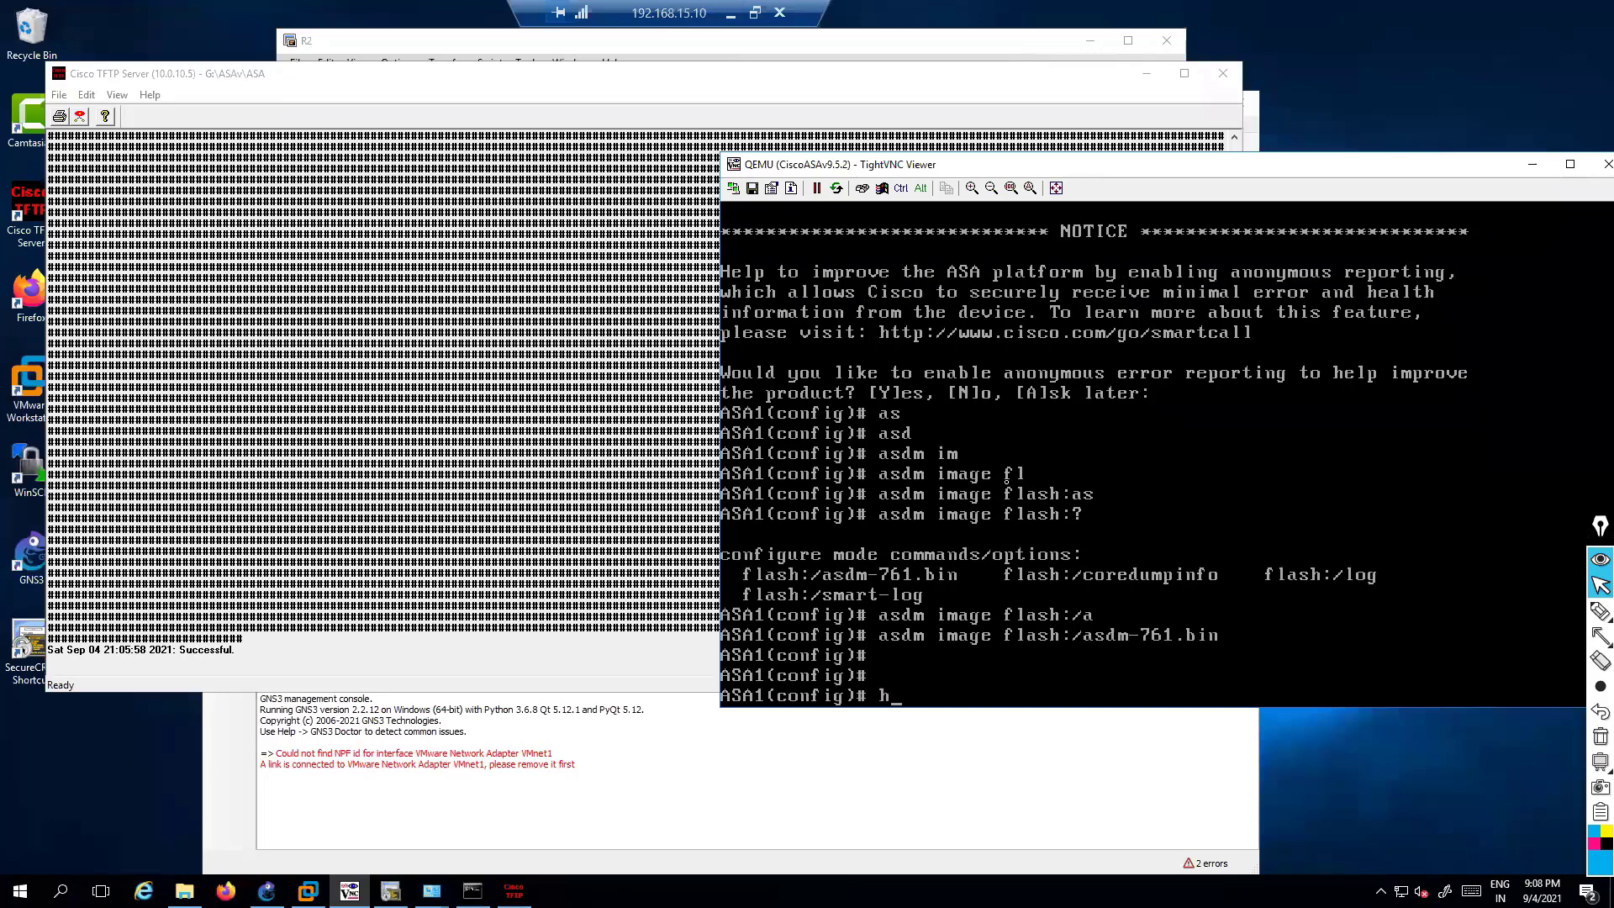
key("Tab")
key("BackSpace")
type("t")
key("Tab")
type("ser")
key("Tab")
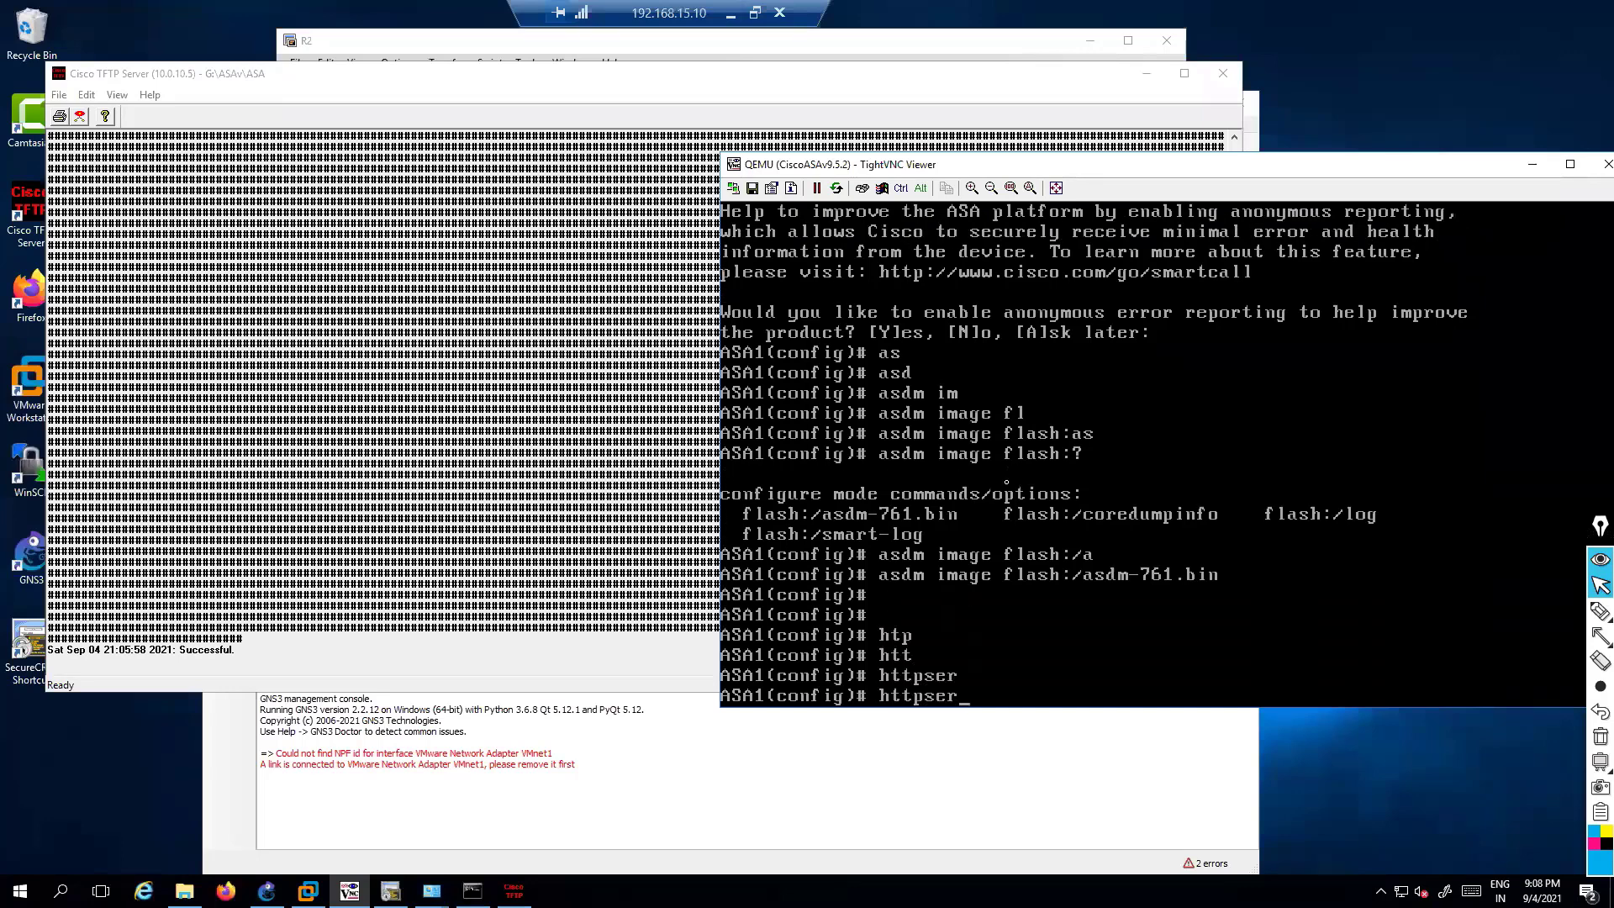
type("?")
key("BackSpace")
key("BackSpace")
key("BackSpace")
type("se")
key("Tab")
type("?")
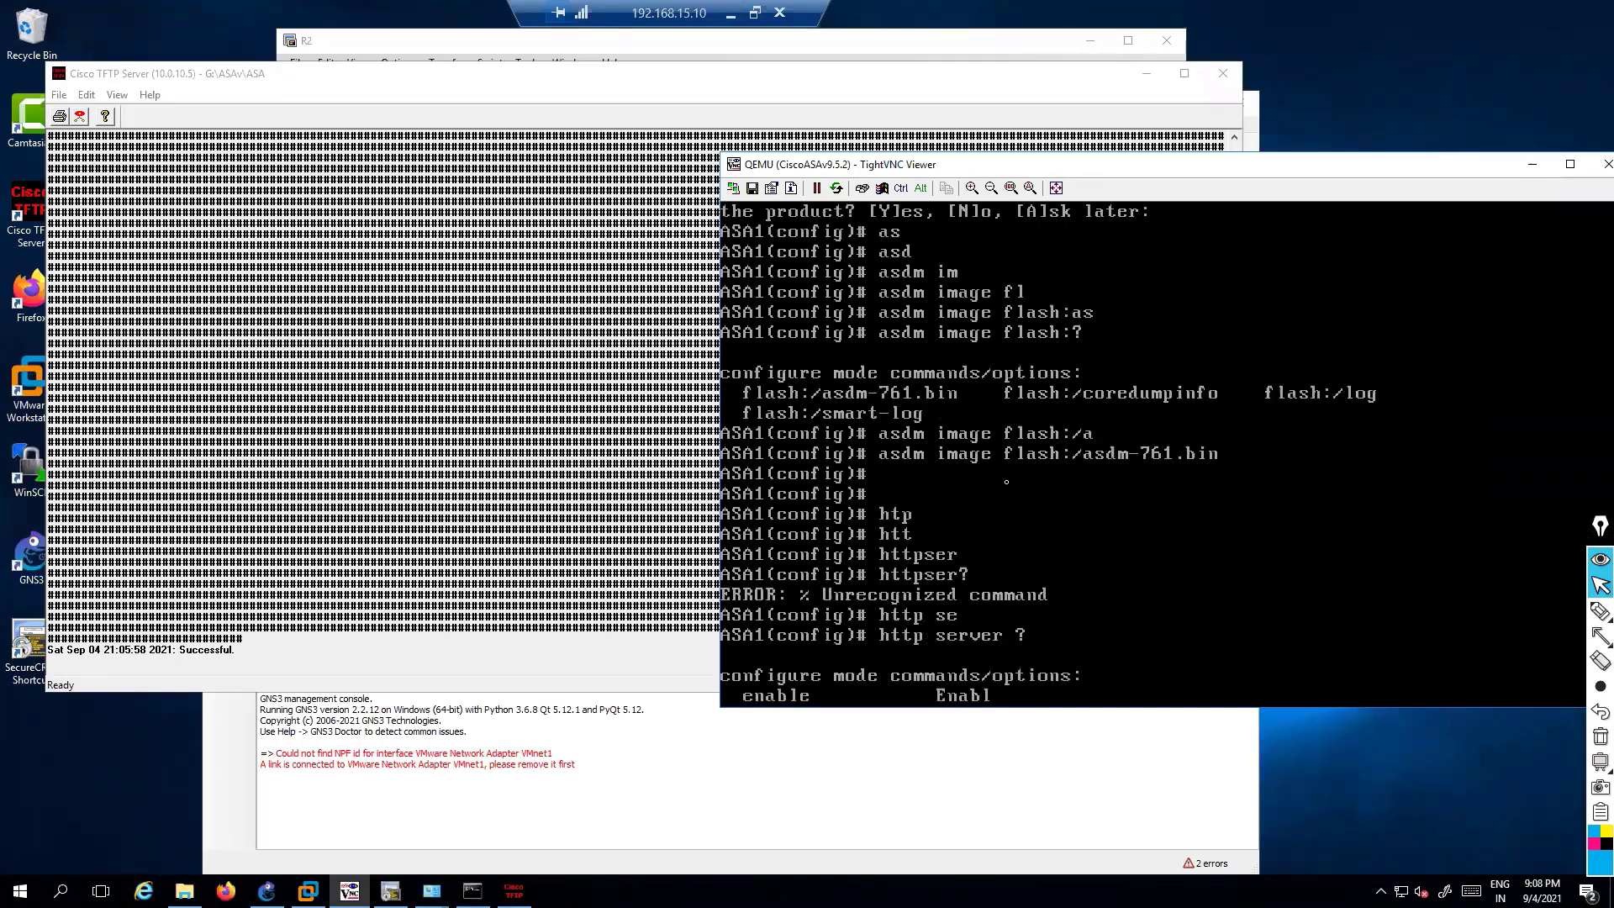
key("BackSpace")
type("ena")
key("Tab")
key("Return")
key("Return")
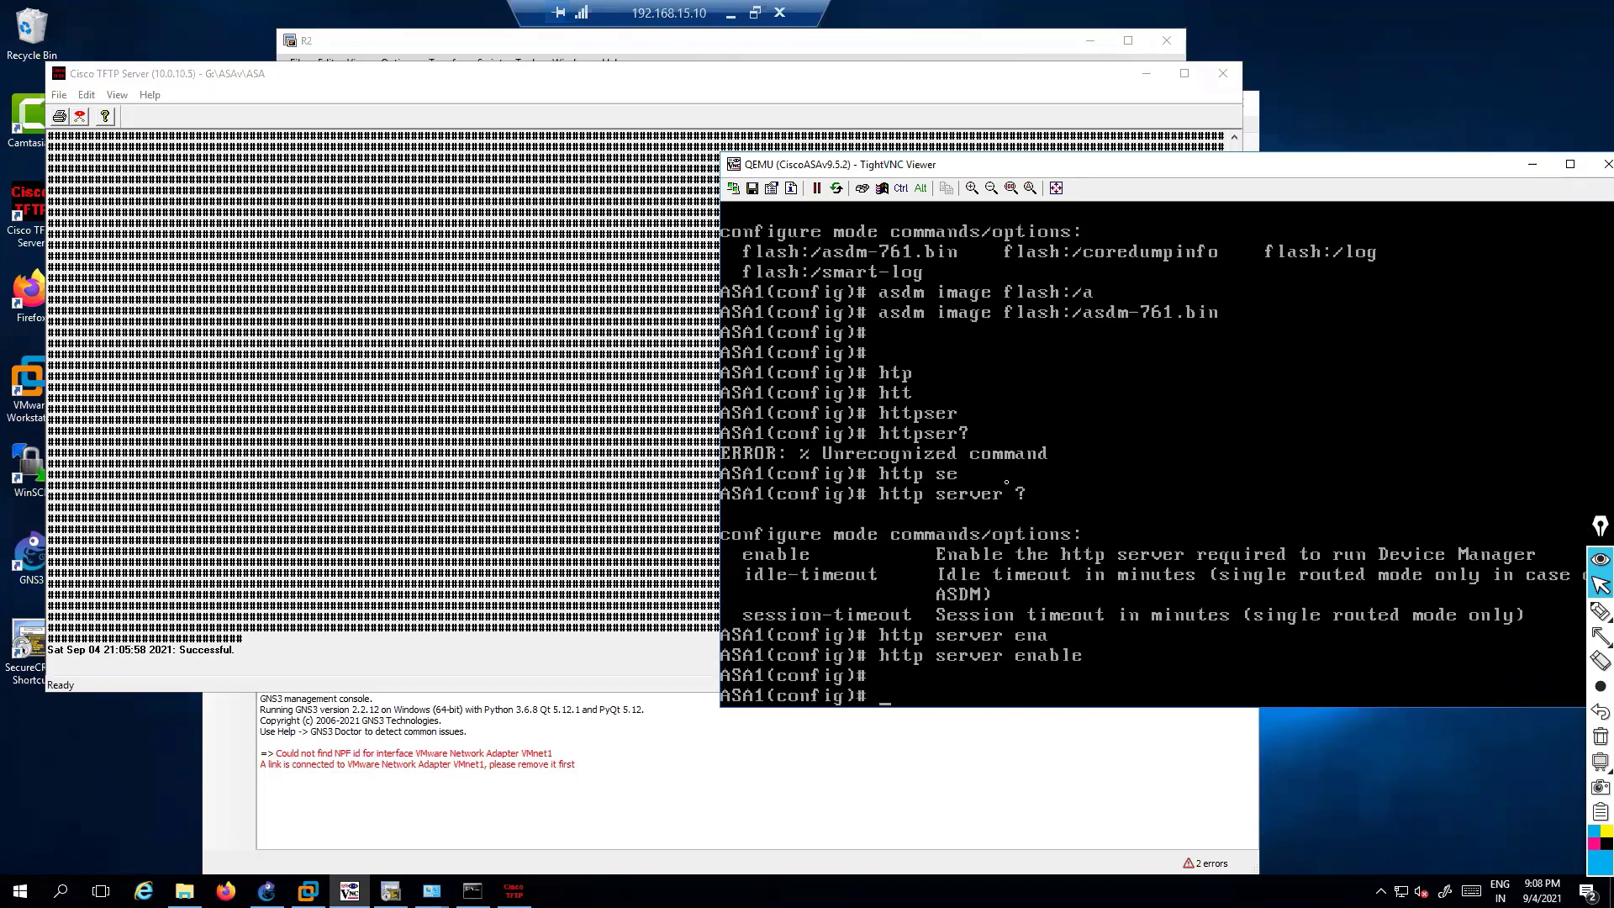
Allow HTTP management from any address on inside with 'http 0 0 inside'
type("htt")
key("Tab")
type("s")
key("BackSpace")
type("se")
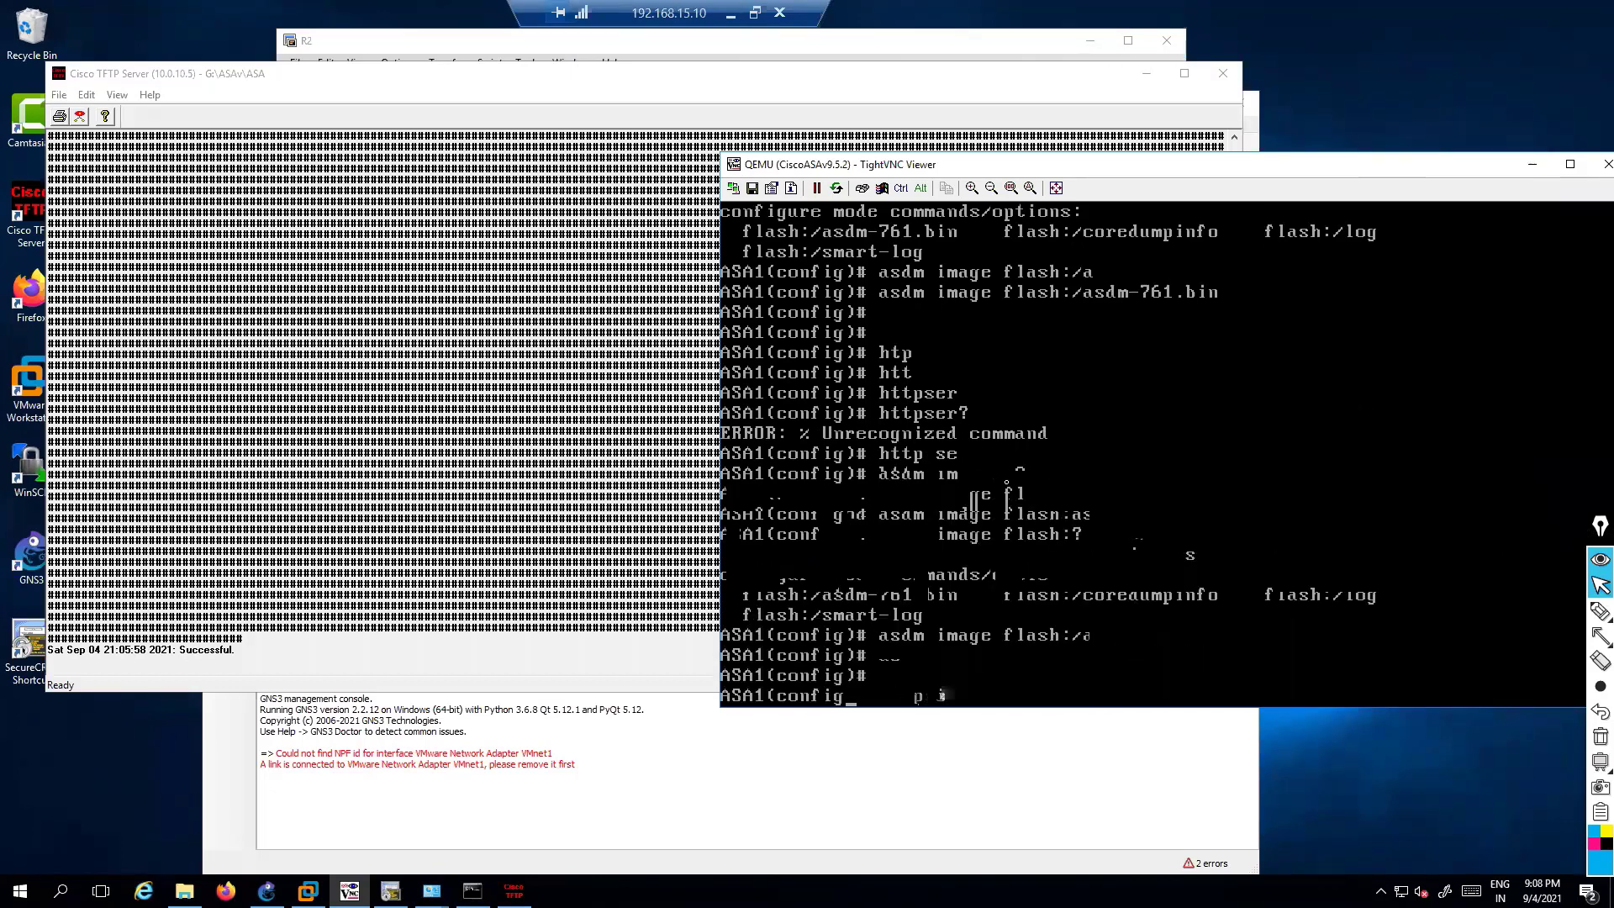
key("Tab")
type("?")
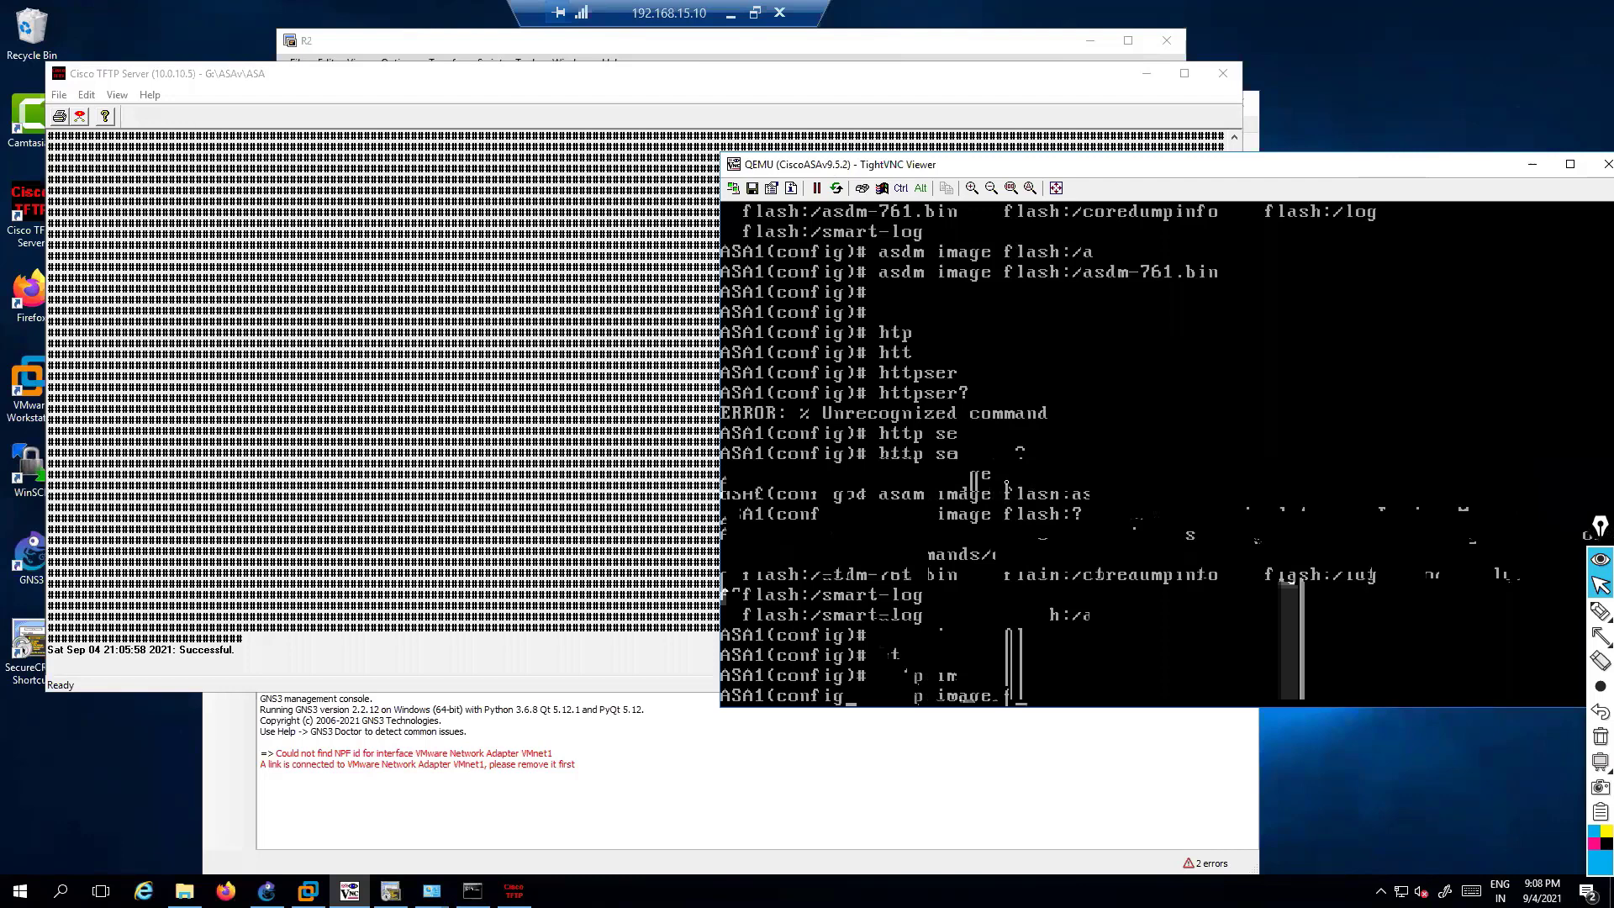
key("BackSpace")
key("BackSpace")
key("BackSpace")
key("BackSpace")
key("BackSpace")
key("BackSpace")
key("BackSpace")
key("BackSpace")
key("BackSpace")
key("BackSpace")
key("BackSpace")
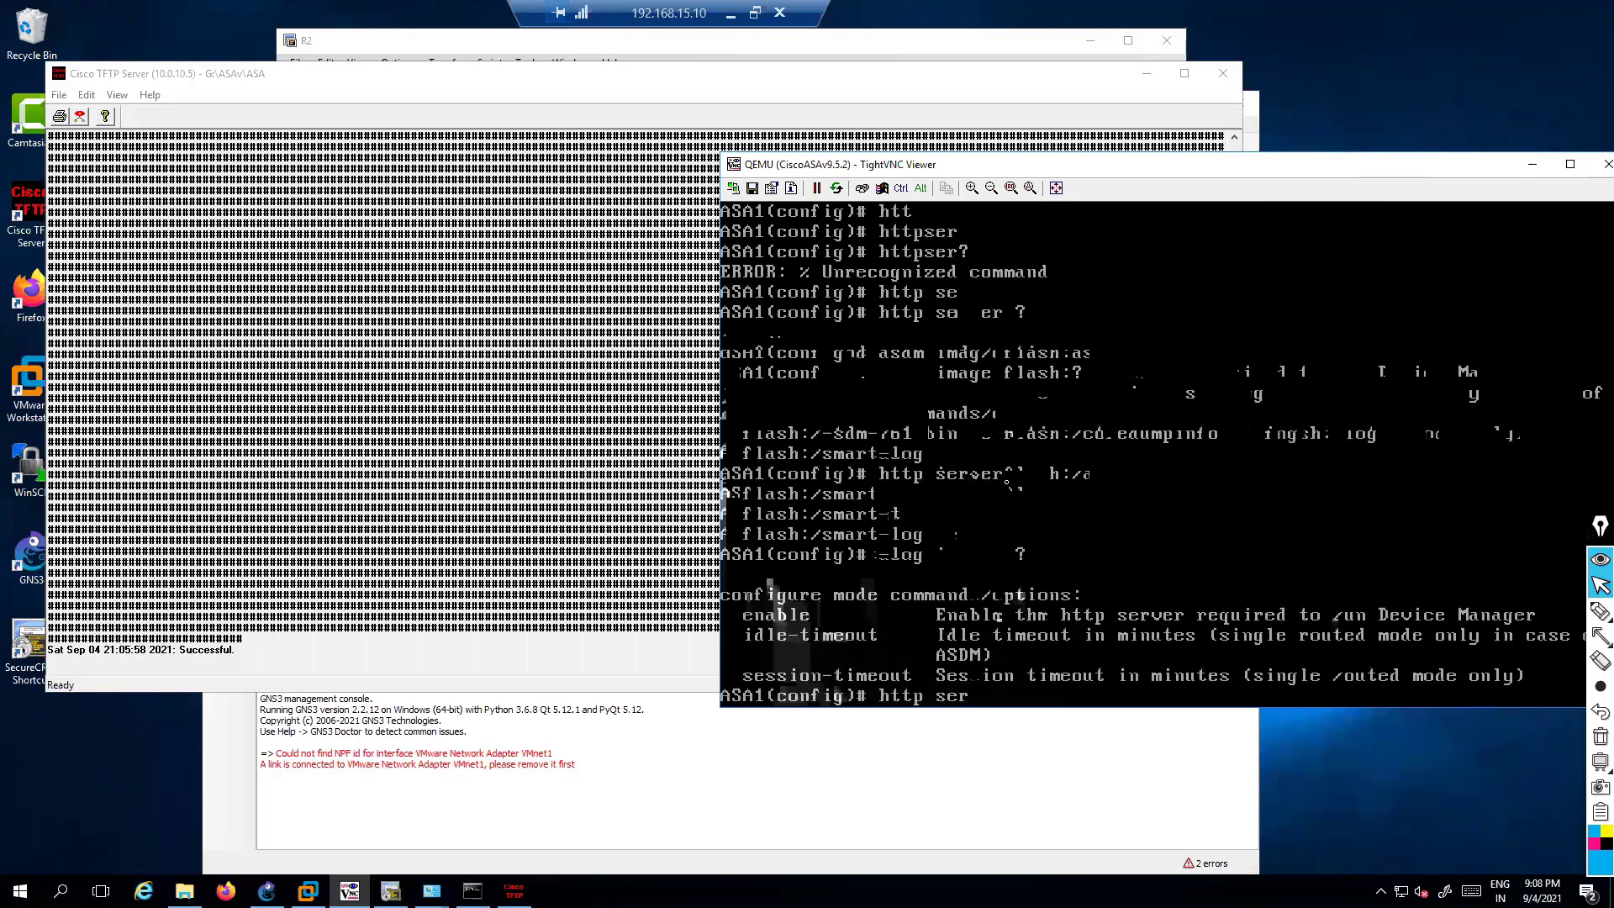
type("http ")
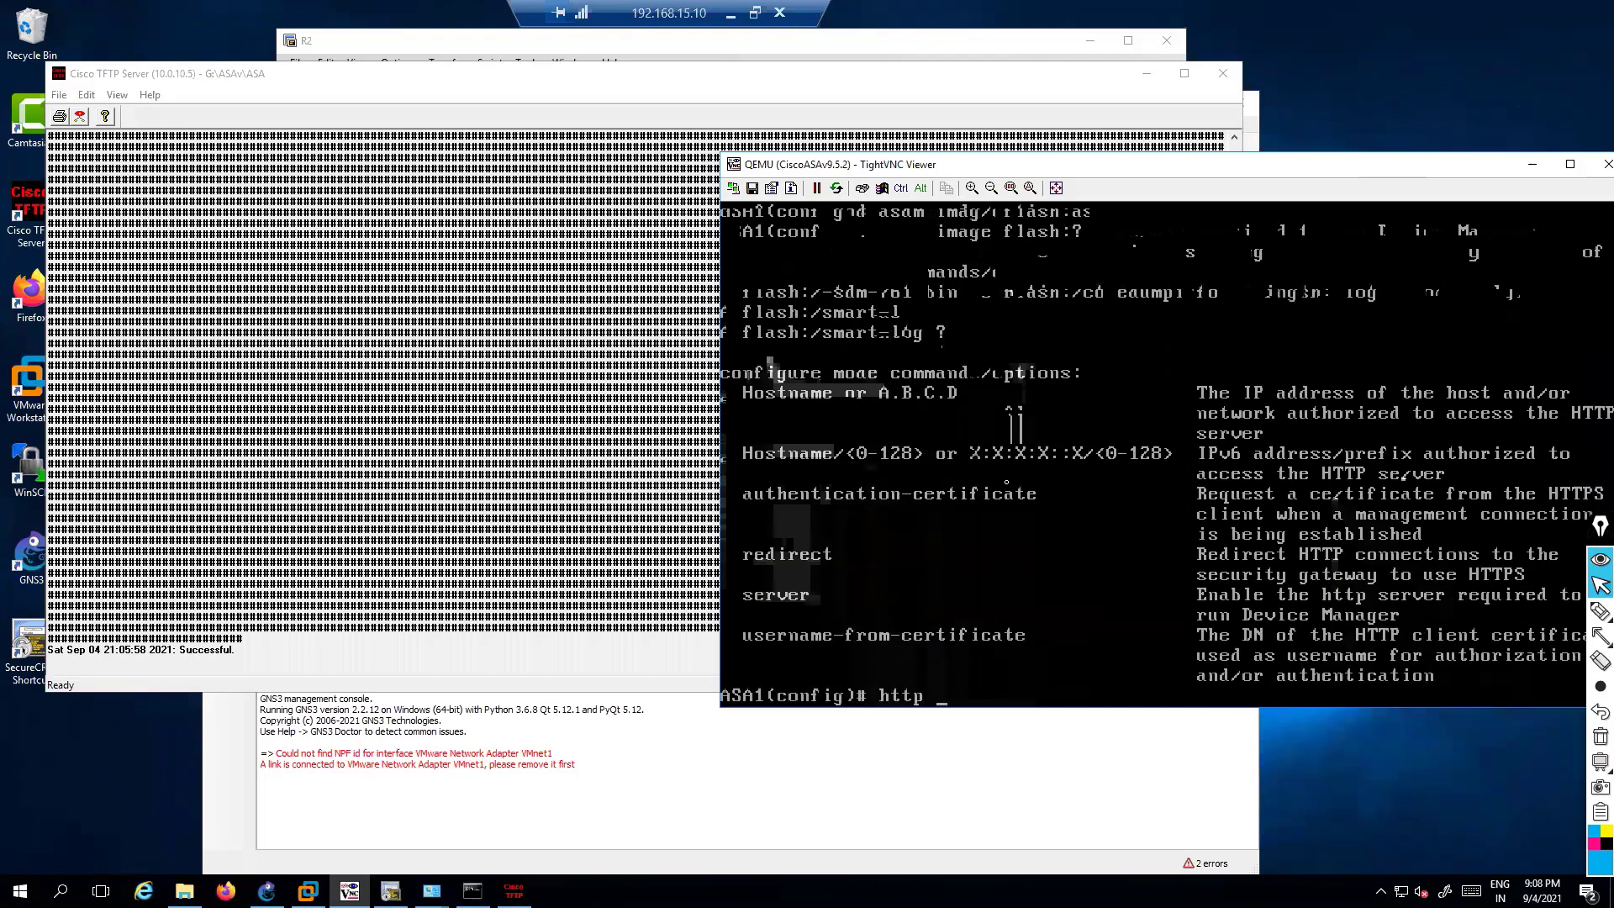
type("?~  ~")
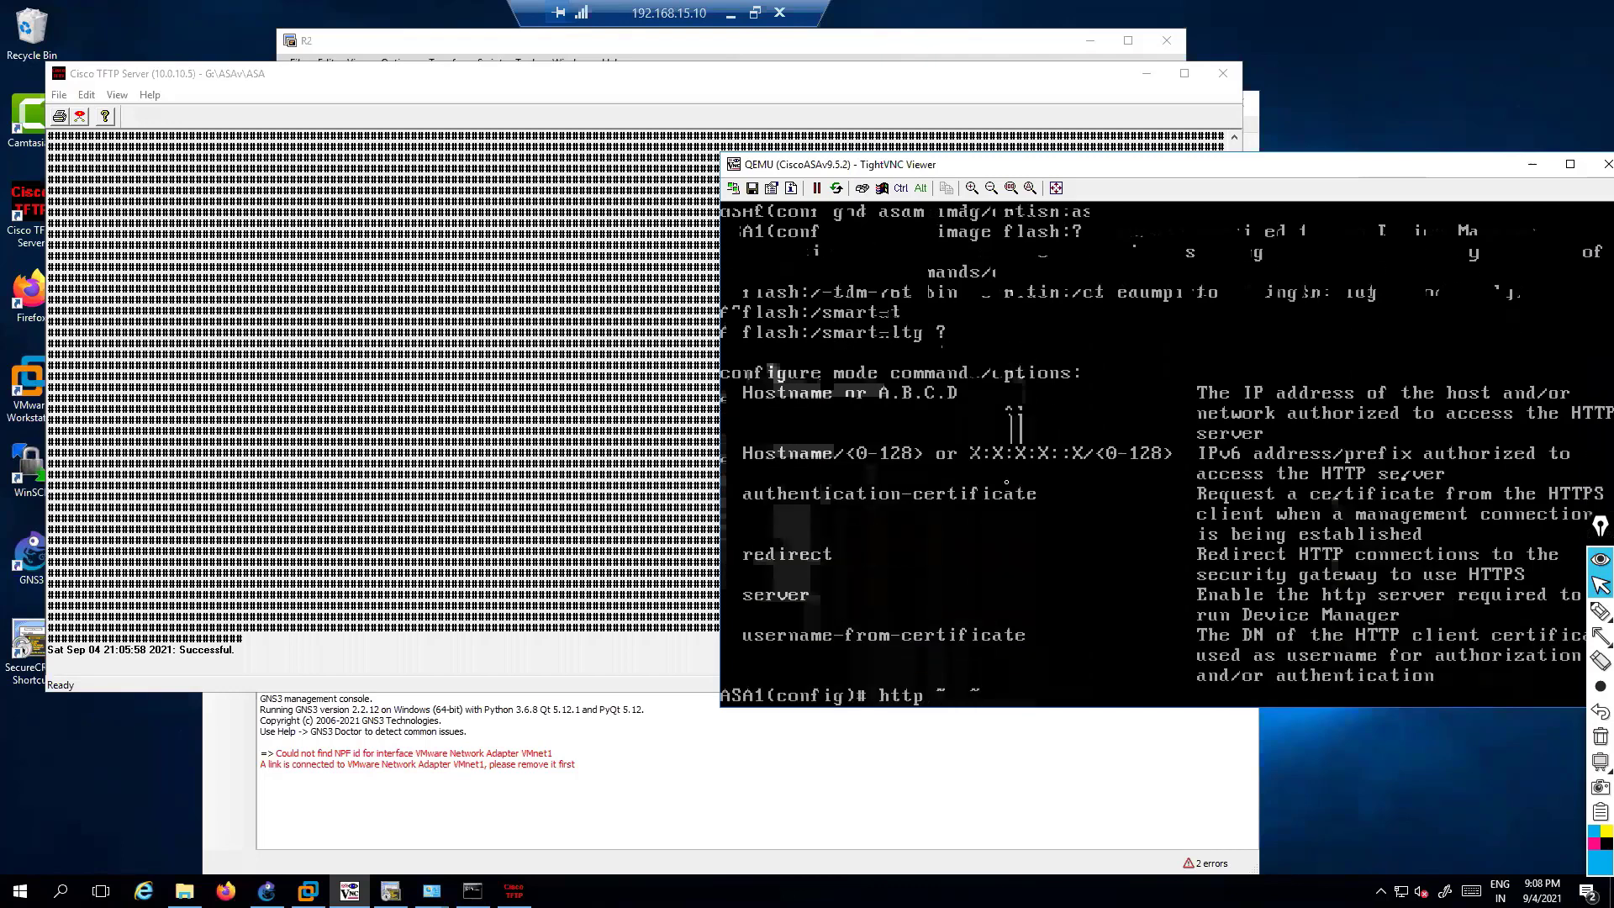
type(" 0   0 in")
key("Tab")
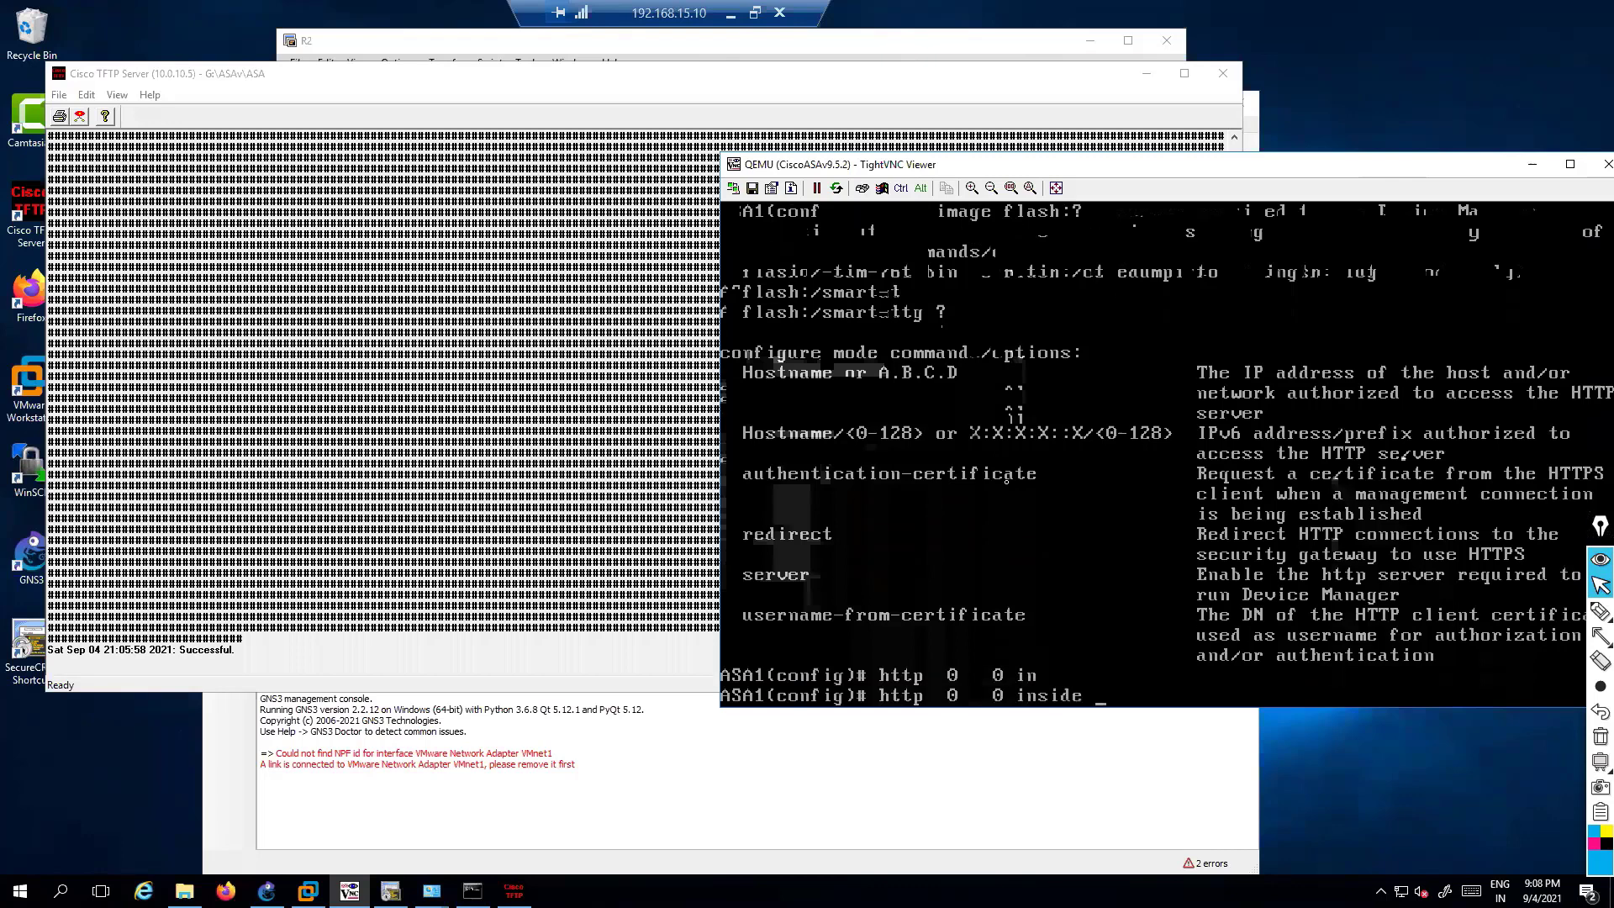
key("Return")
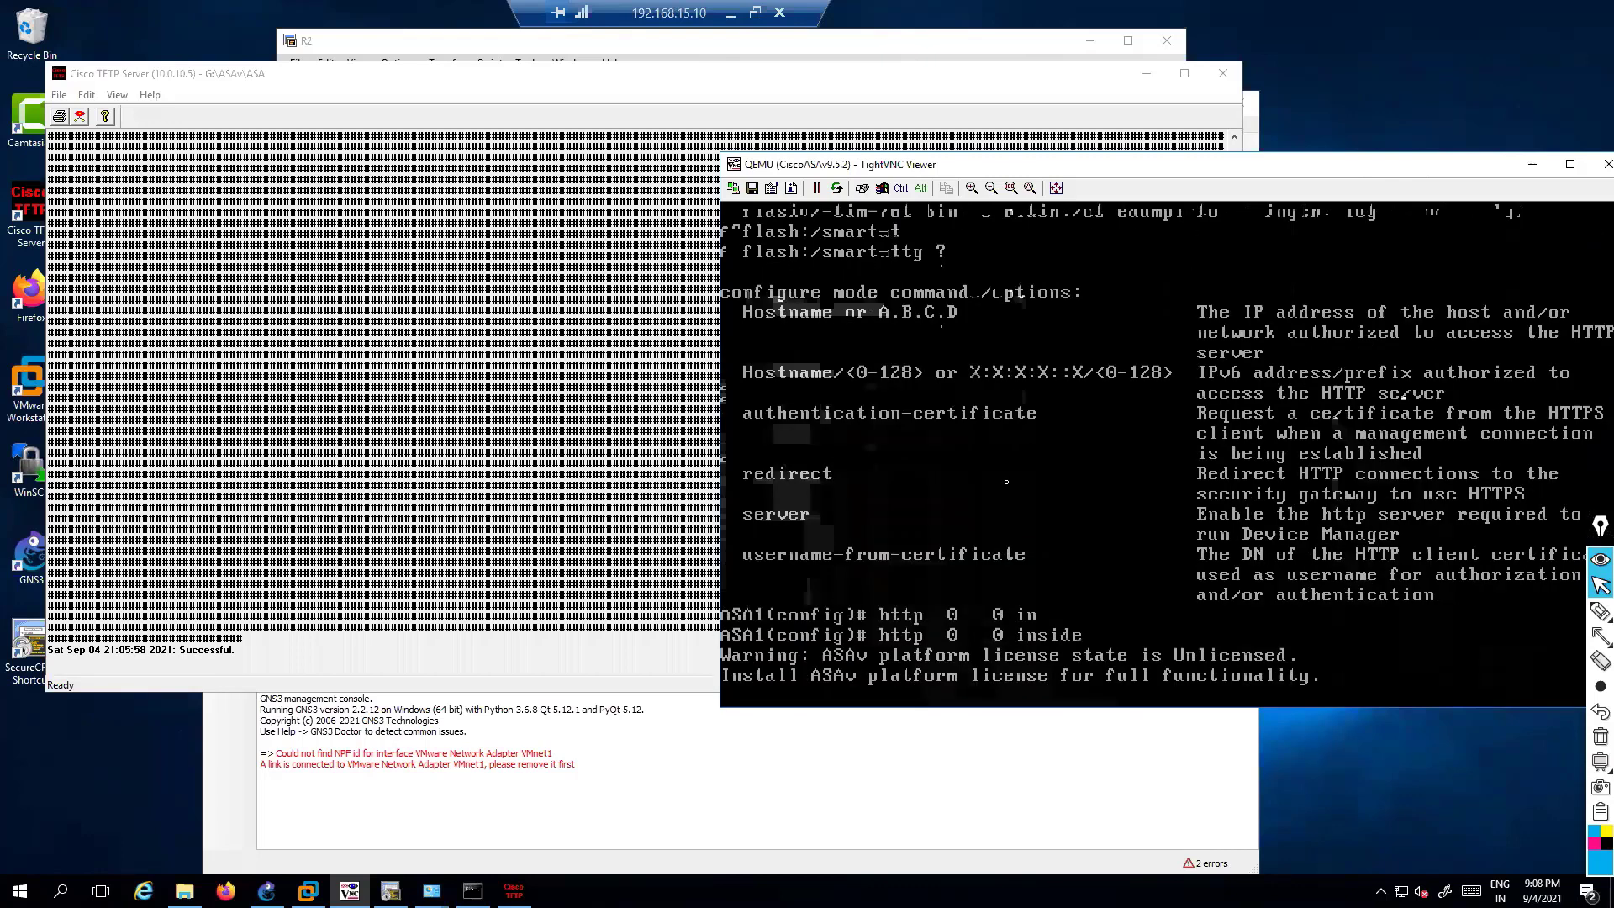
Allow HTTP management from 10.0.10.0 255.255.255.0 on the inside interface
type("http 0")
key("BackSpace")
key("BackSpace")
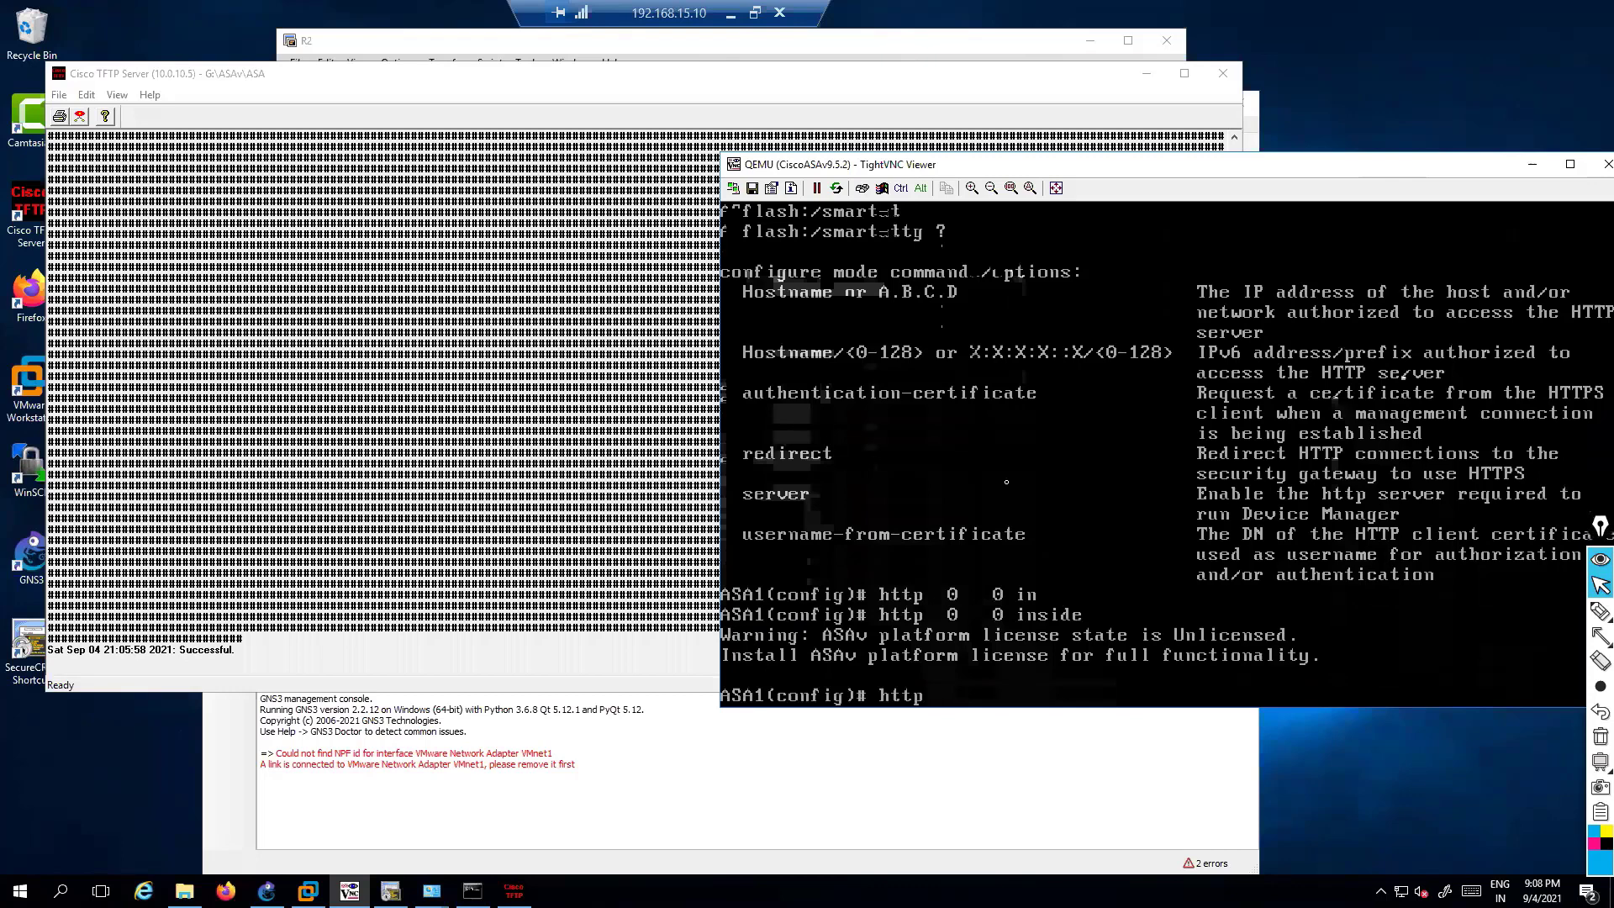
type("~~~")
key("BackSpace")
key("BackSpace")
key("BackSpace")
key("BackSpace")
type("10.0.1")
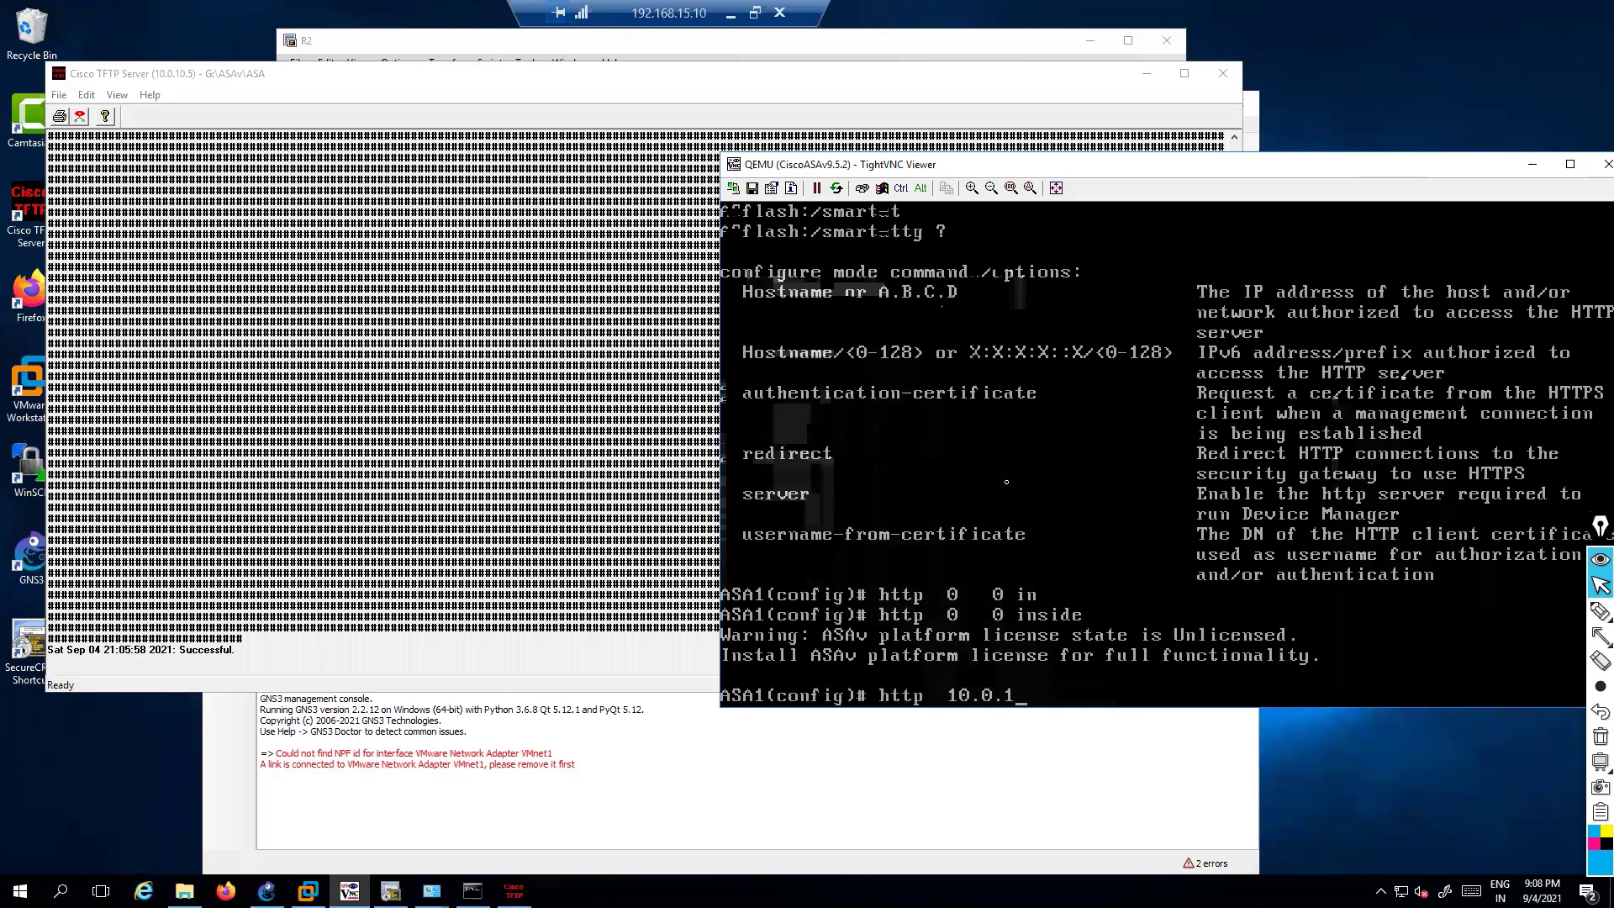
type("0.0")
key("BackSpace")
key("BackSpace")
key("BackSpace")
key("BackSpace")
key("BackSpace")
key("BackSpace")
key("BackSpace")
key("BackSpace")
key("BackSpace")
key("BackSpace")
key("BackSpace")
key("BackSpace")
key("BackSpace")
key("BackSpace")
key("BackSpace")
key("BackSpace")
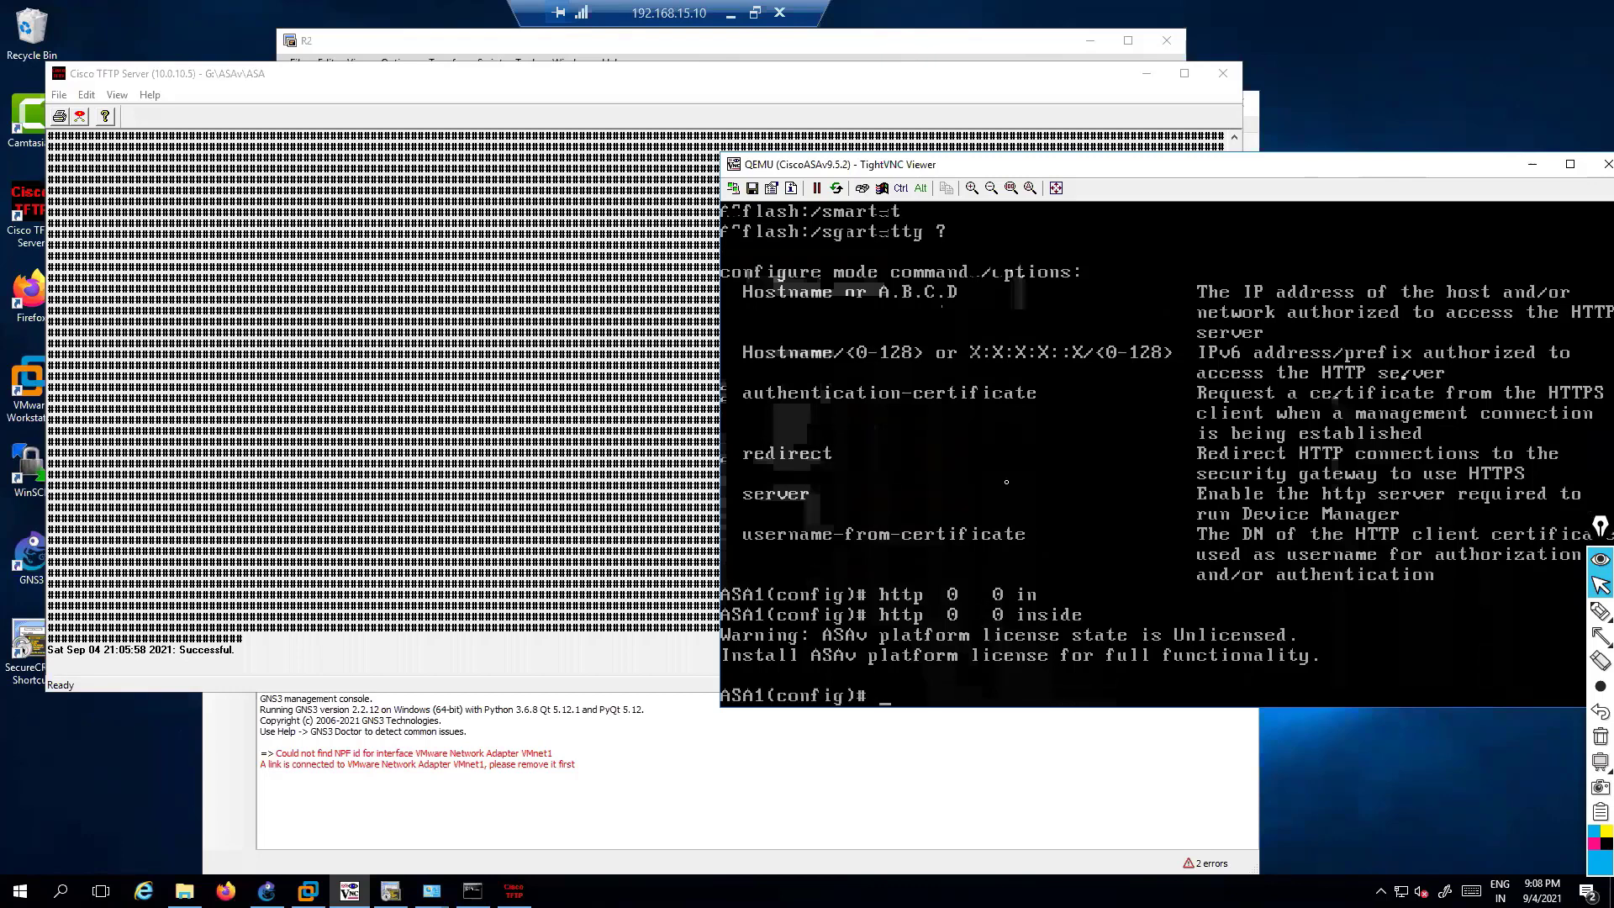
type("http 10.0.10.0  255.0")
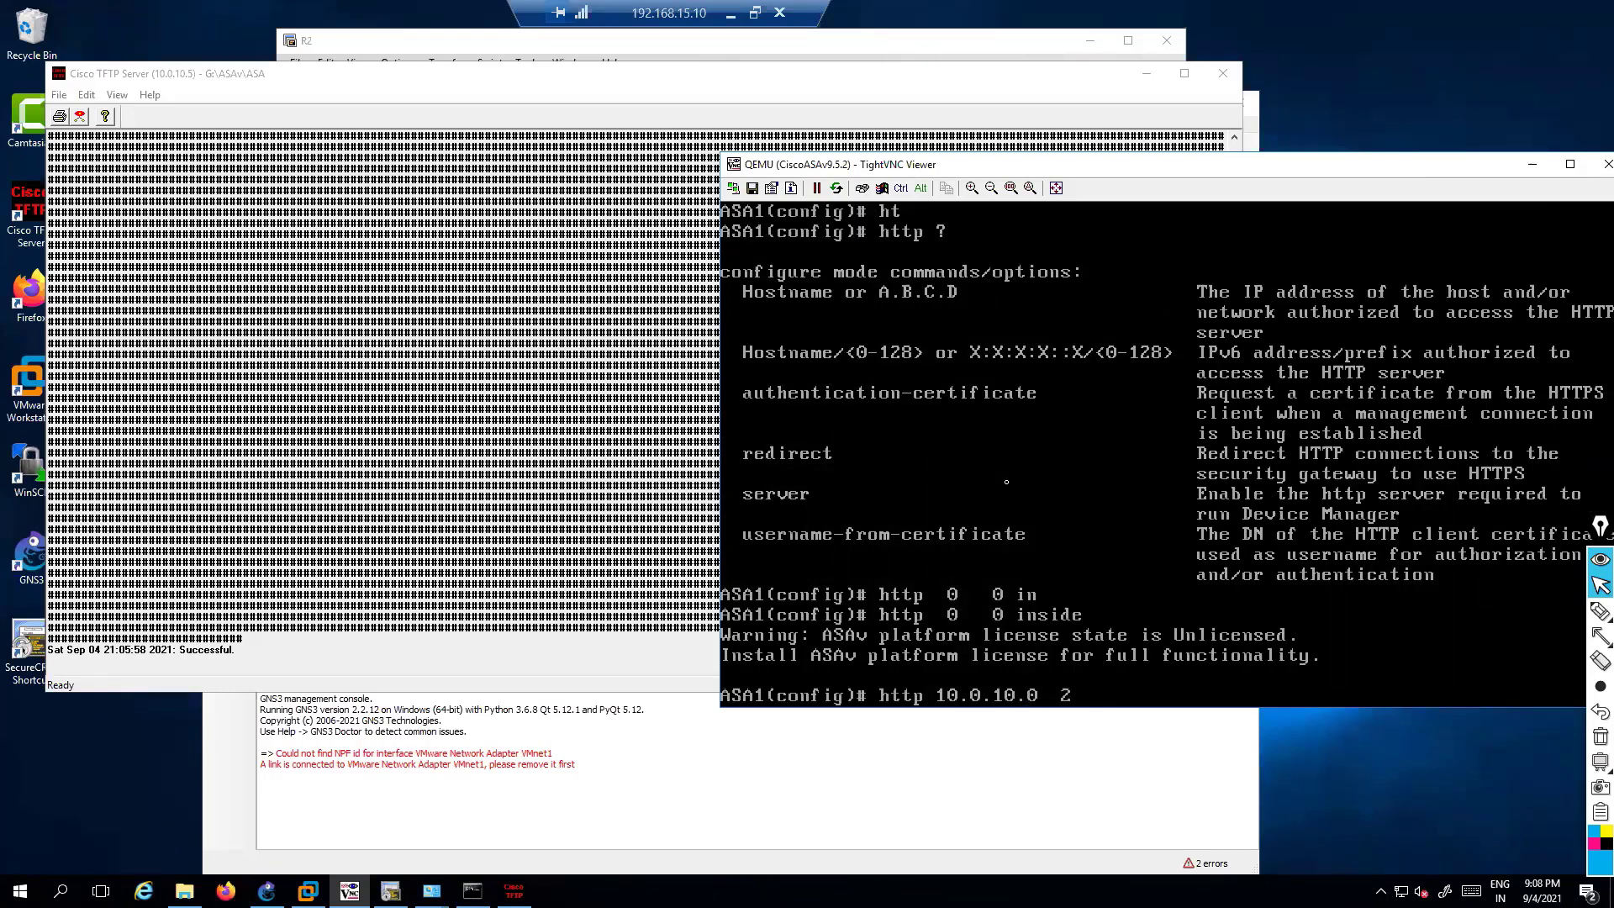
key("BackSpace")
type("255.255.0  in")
key("Tab")
key("Return")
key("Return")
key("Return")
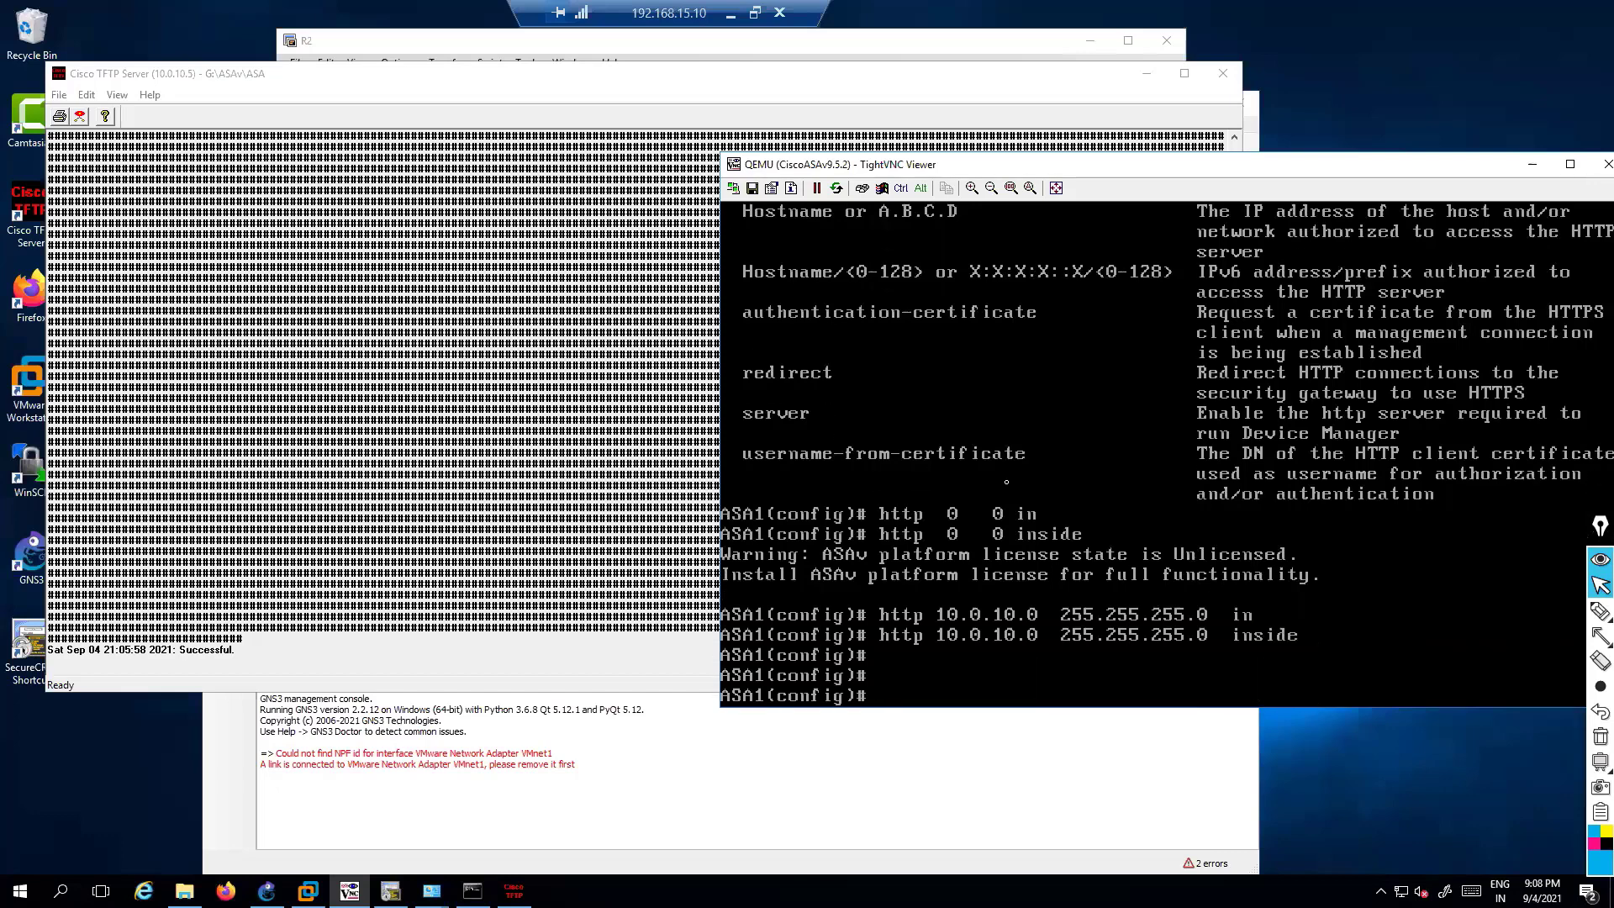
Check the configured local user with 'show run user'
type("show run user")
key("Return")
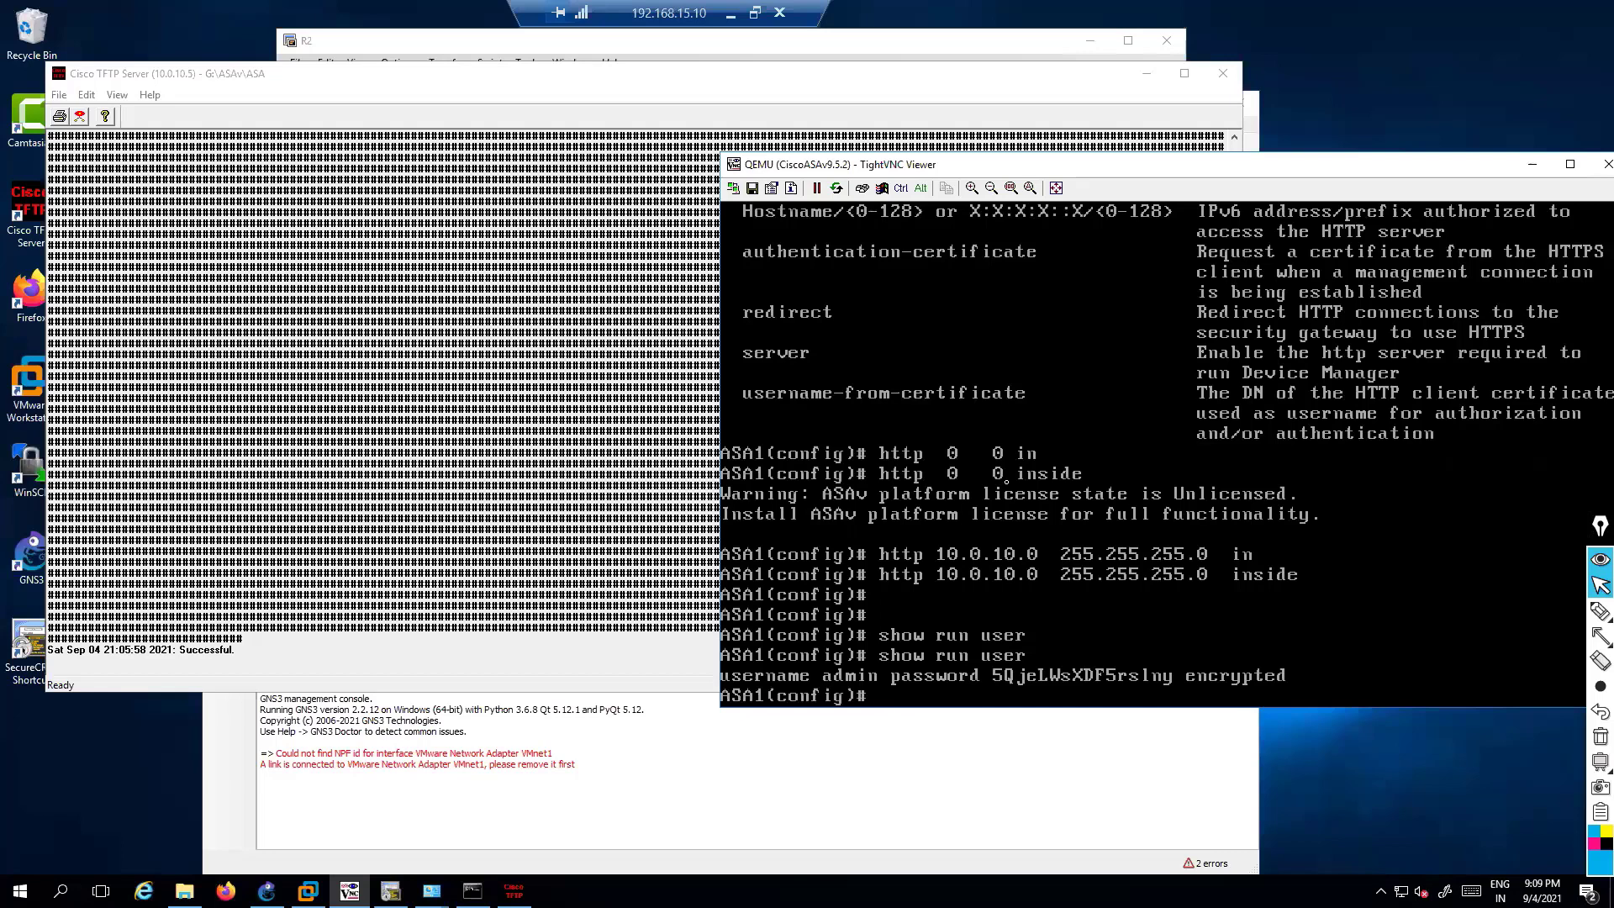
left_click(726, 16)
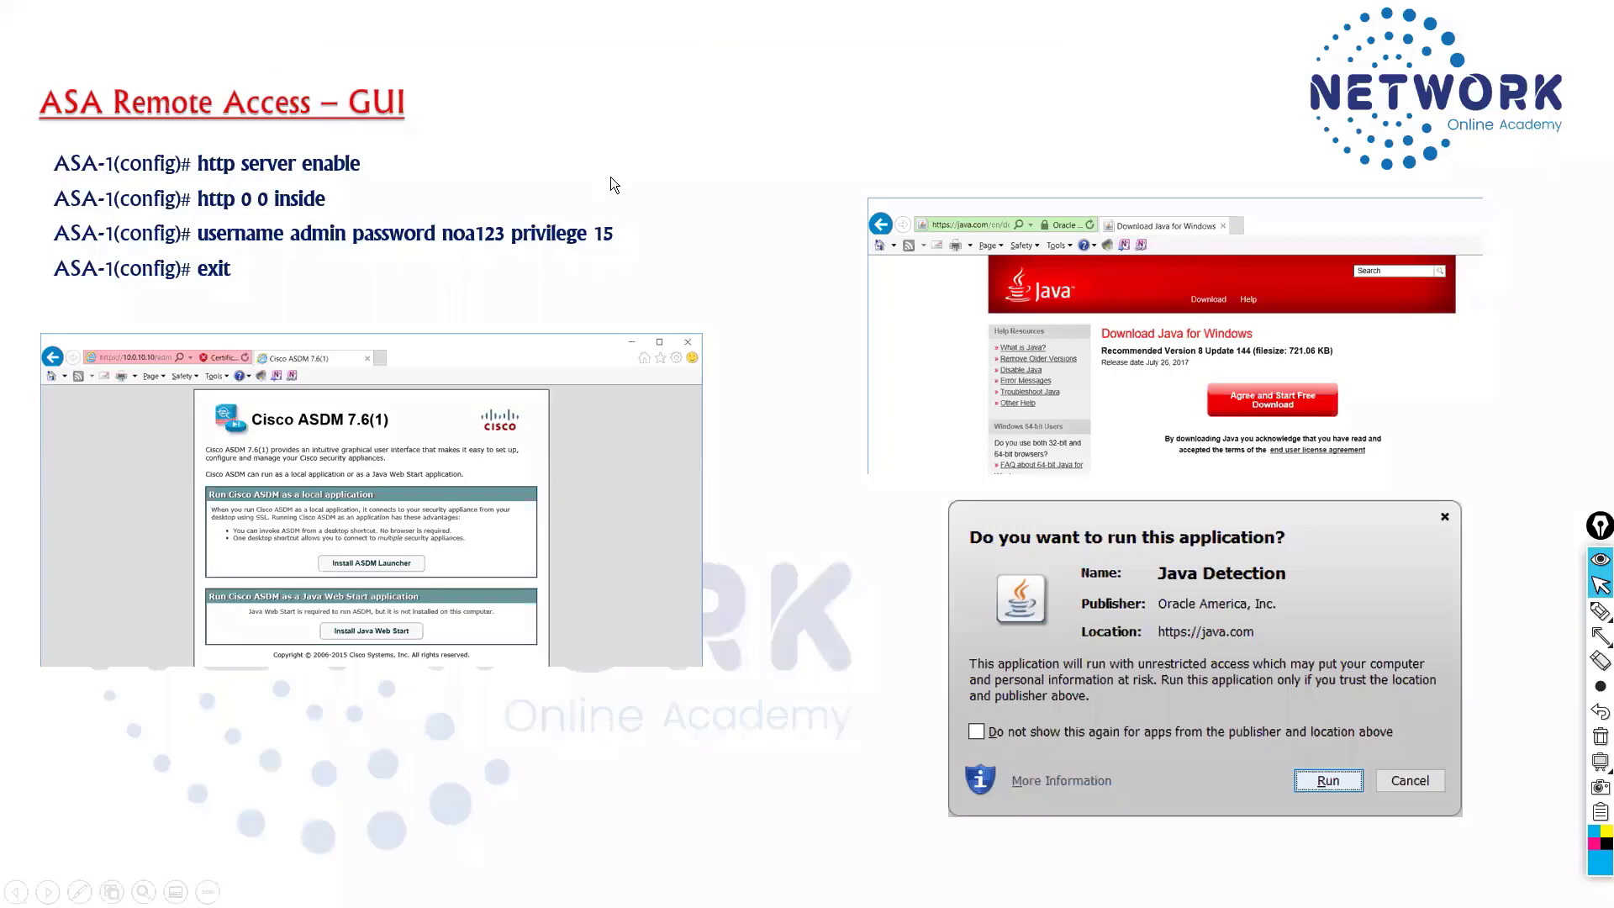
Tick off the http and username commands on the slide with the pen, then clear the ink
key("ctrl+shift+3")
left_click_drag(376, 163, 424, 144)
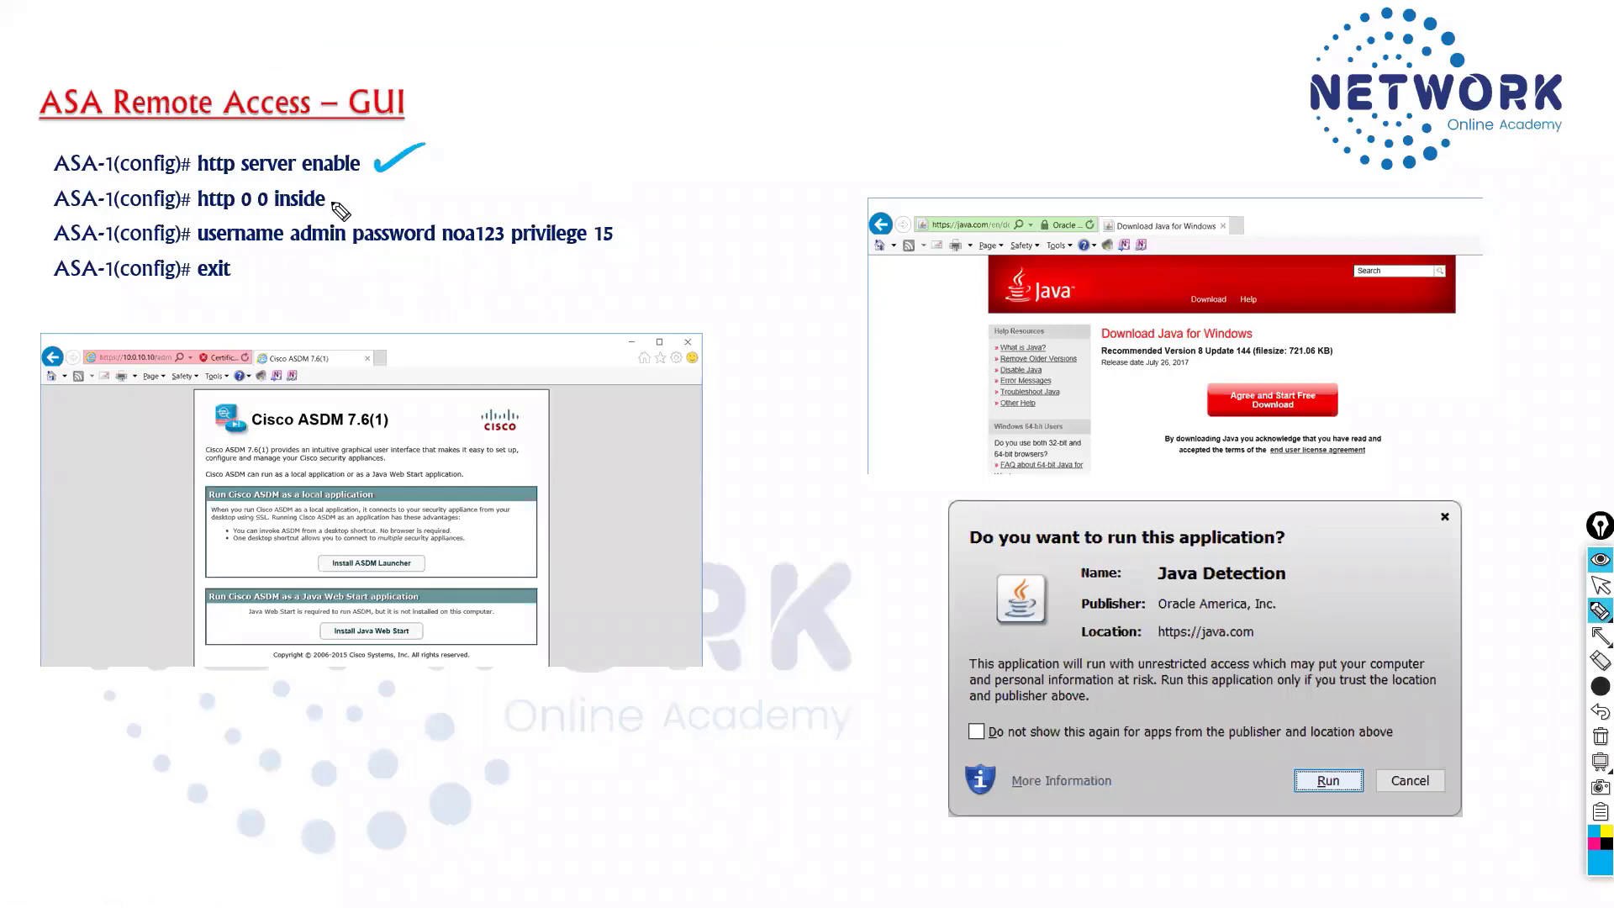
left_click_drag(336, 204, 427, 183)
left_click_drag(626, 234, 685, 221)
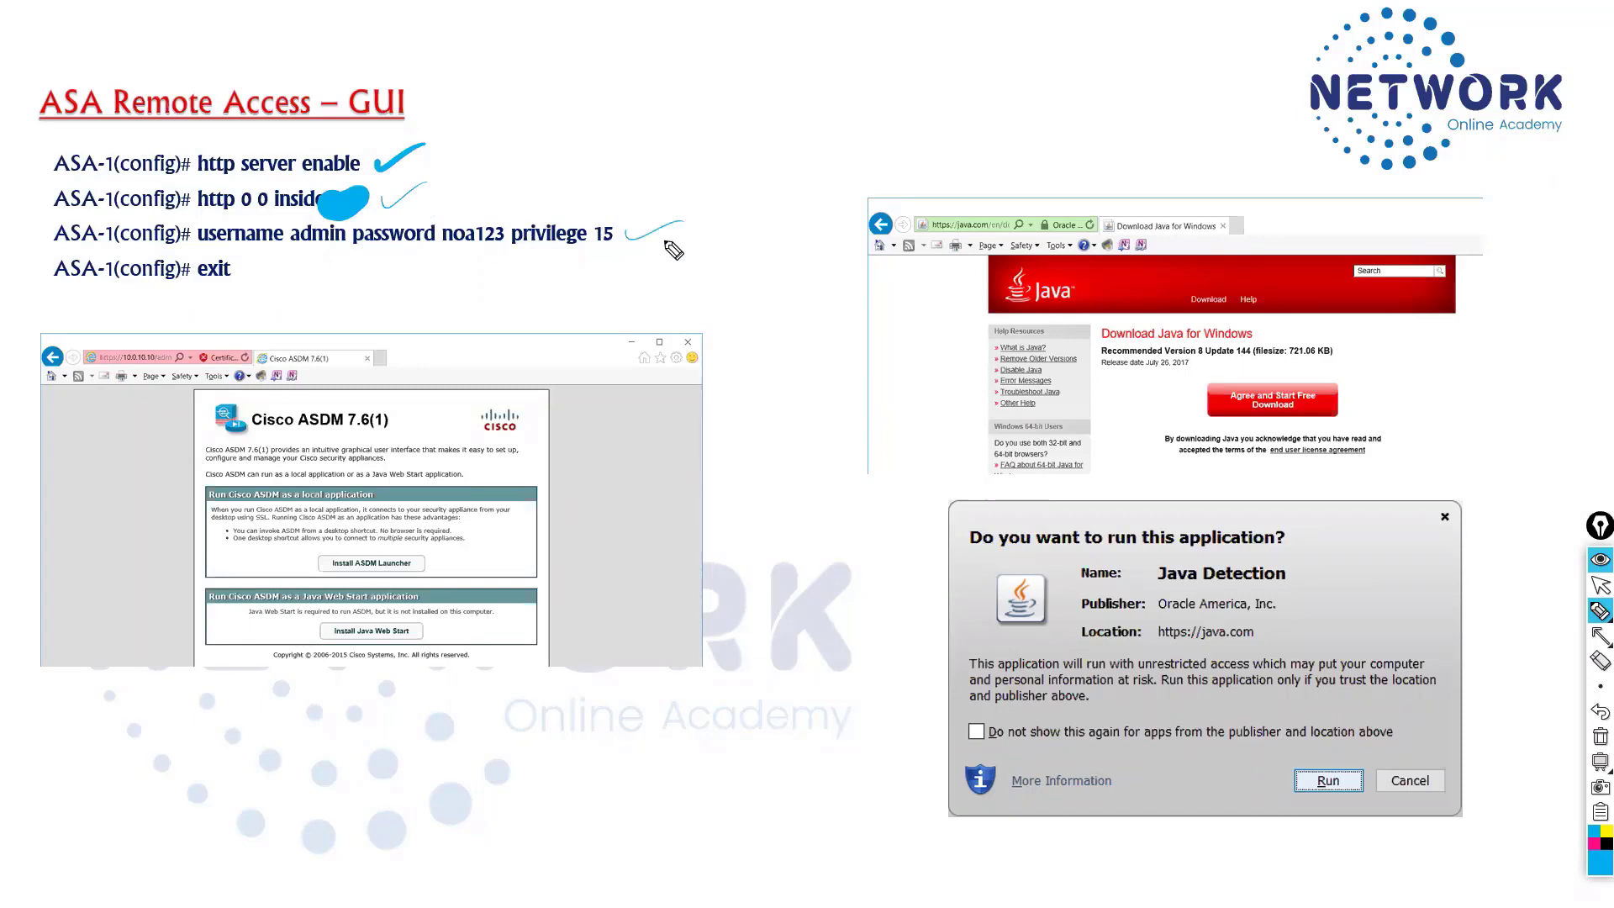
key("ctrl+shift+7")
key("ctrl+shift+2")
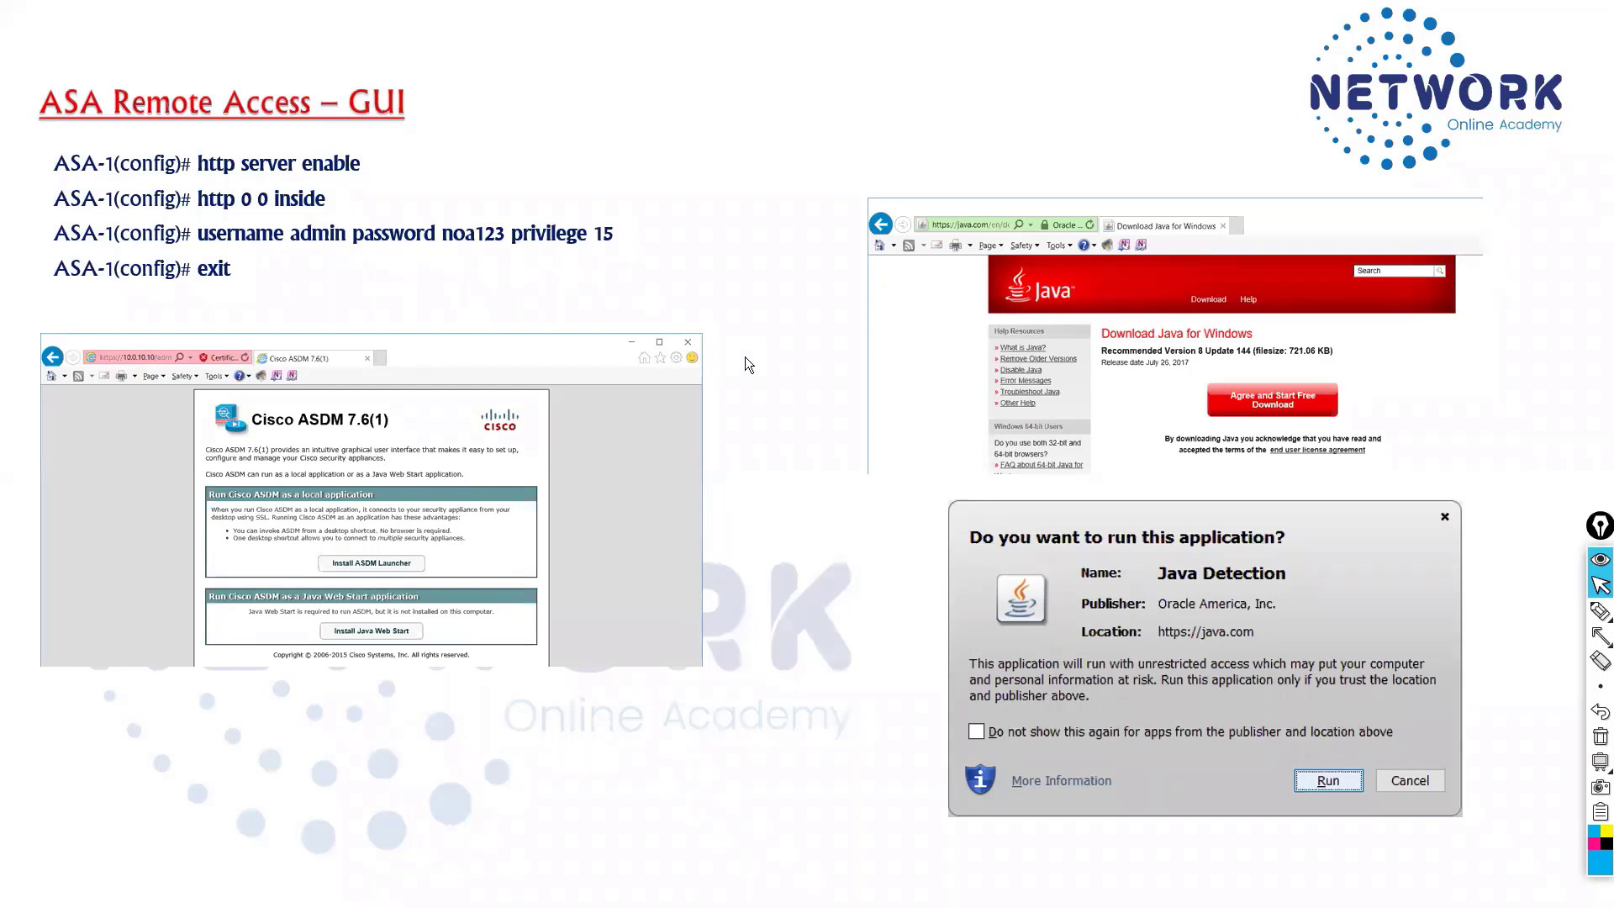
End the slide show and switch to the remote lab desktop
key("Escape")
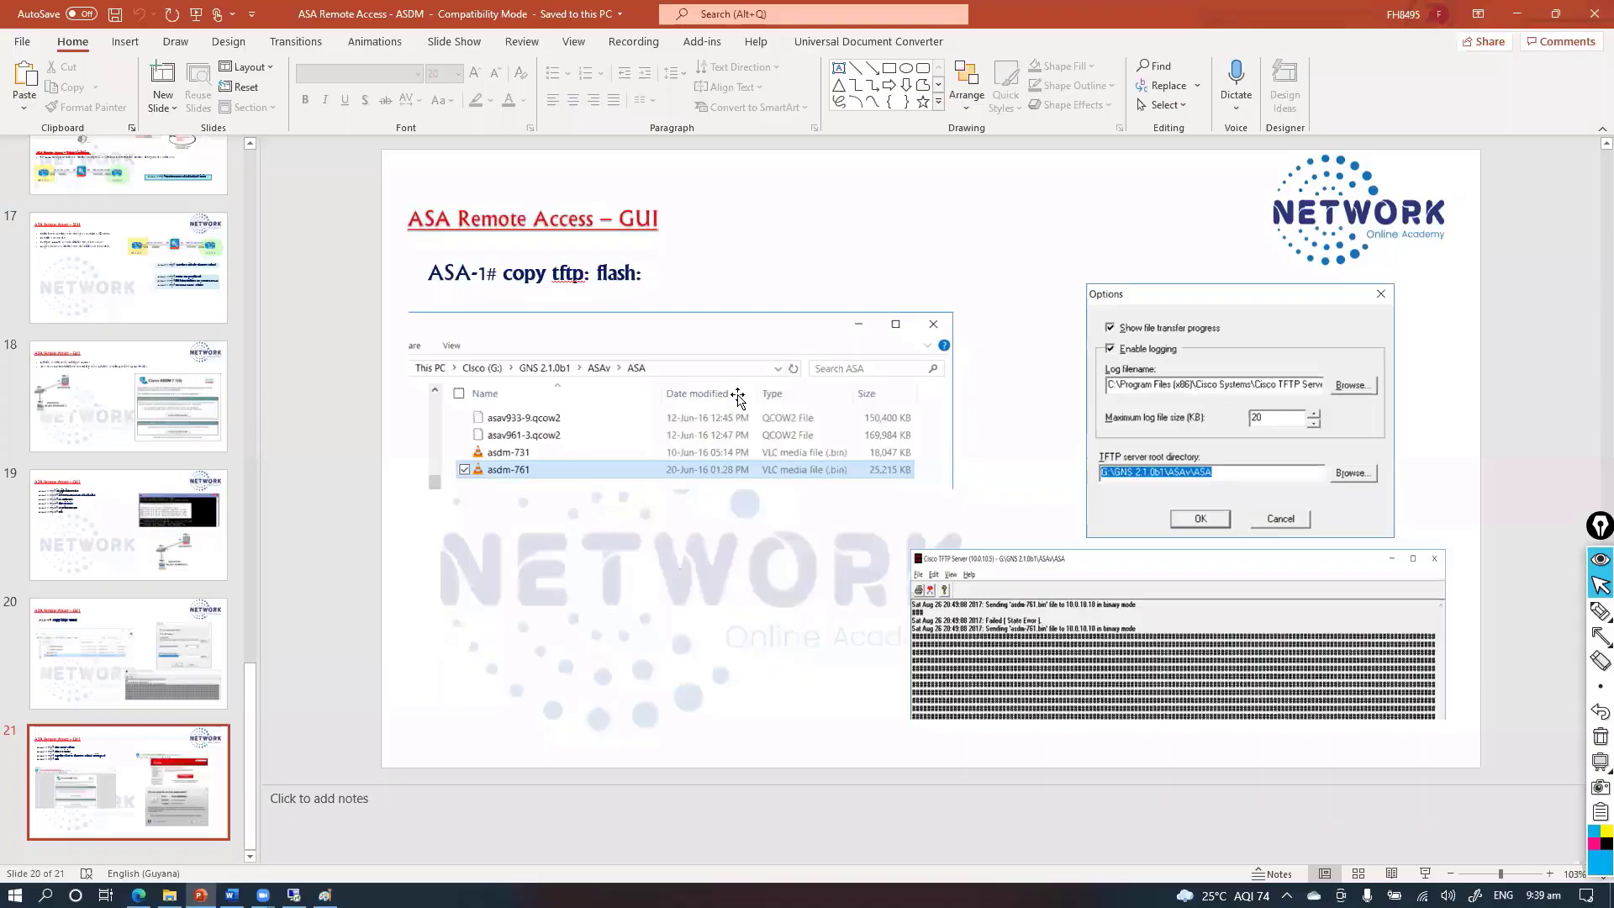
key("alt+Tab")
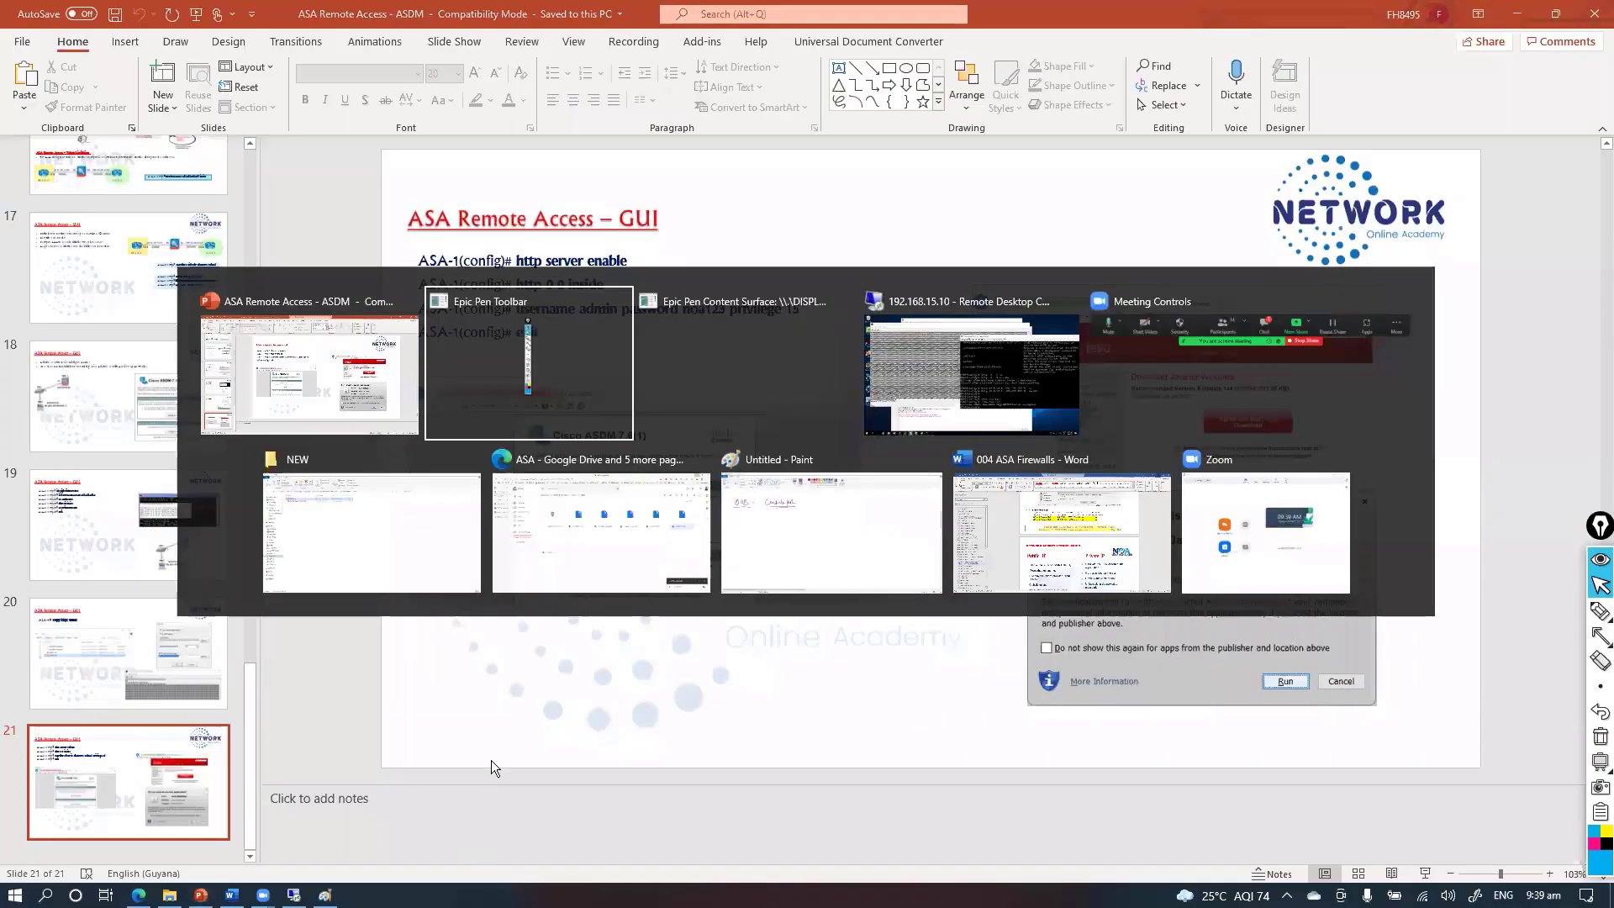
key("alt+Tab")
key("alt+Tab")
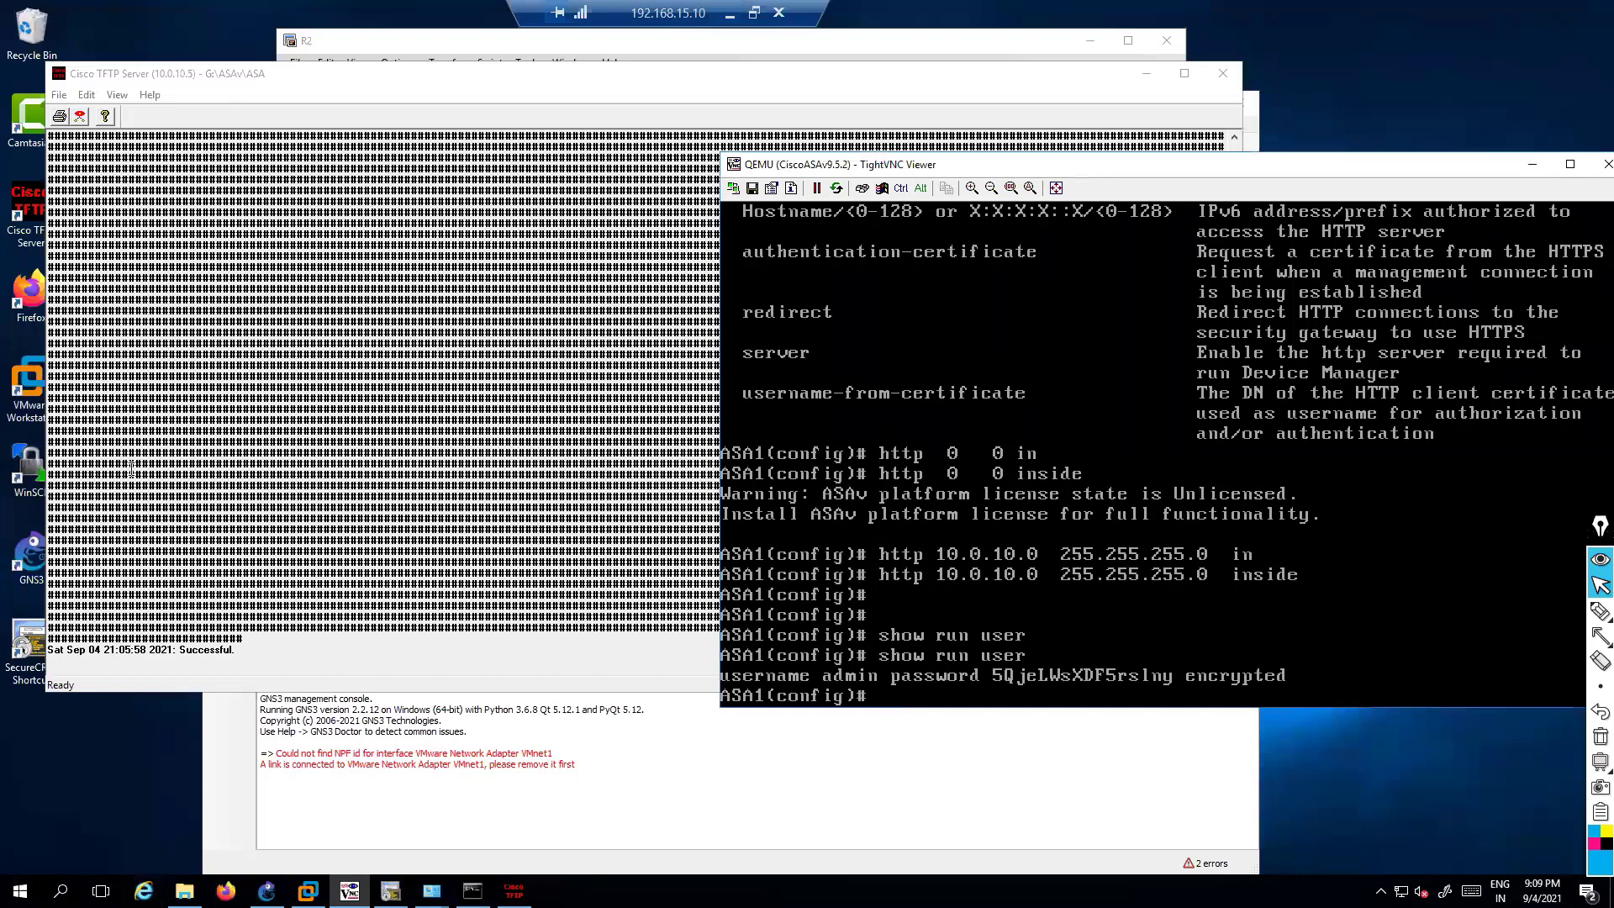
Launch Firefox, decline the default-browser prompt, and close the TFTP Server window
left_click_drag(143, 77, 289, 82)
double_click(46, 294)
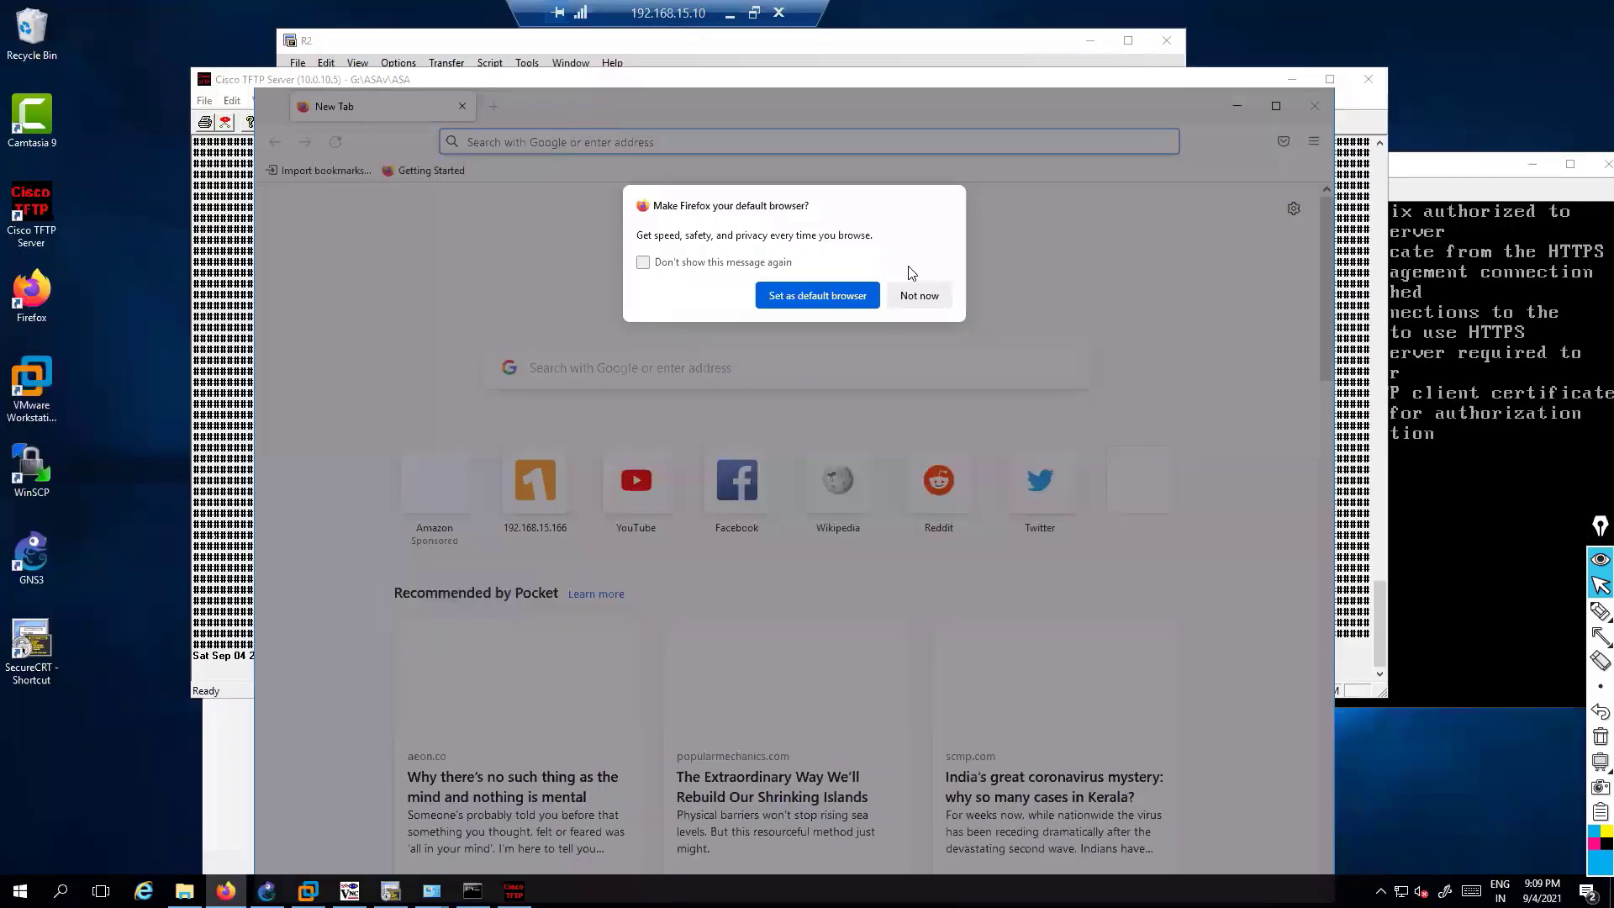
left_click(916, 295)
left_click_drag(533, 81, 474, 64)
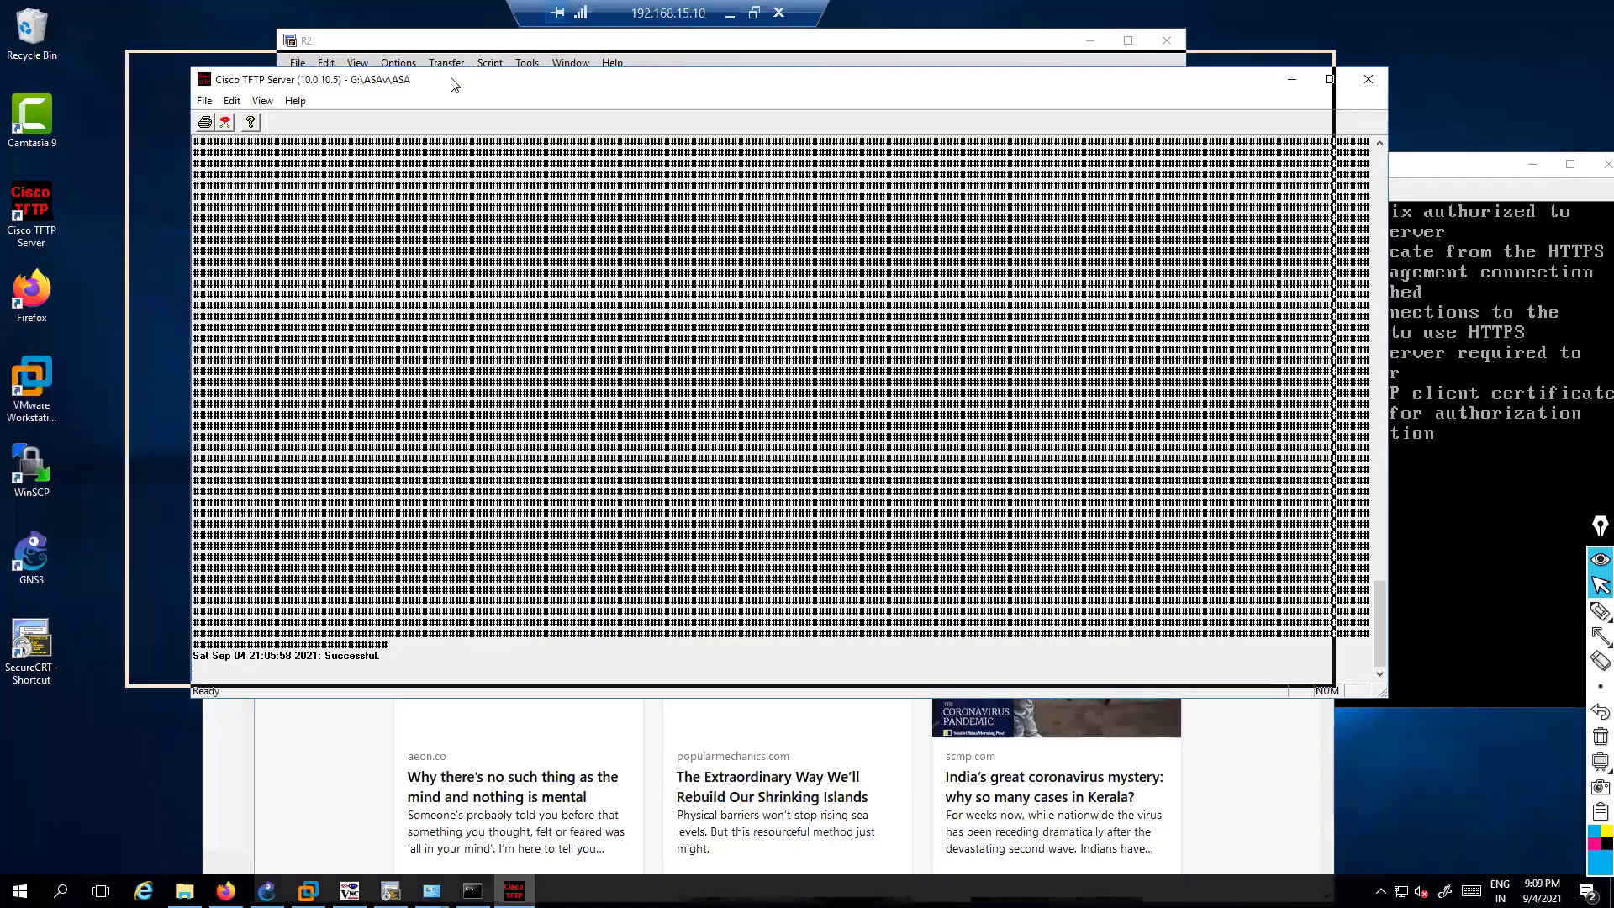
left_click_drag(864, 63, 802, 138)
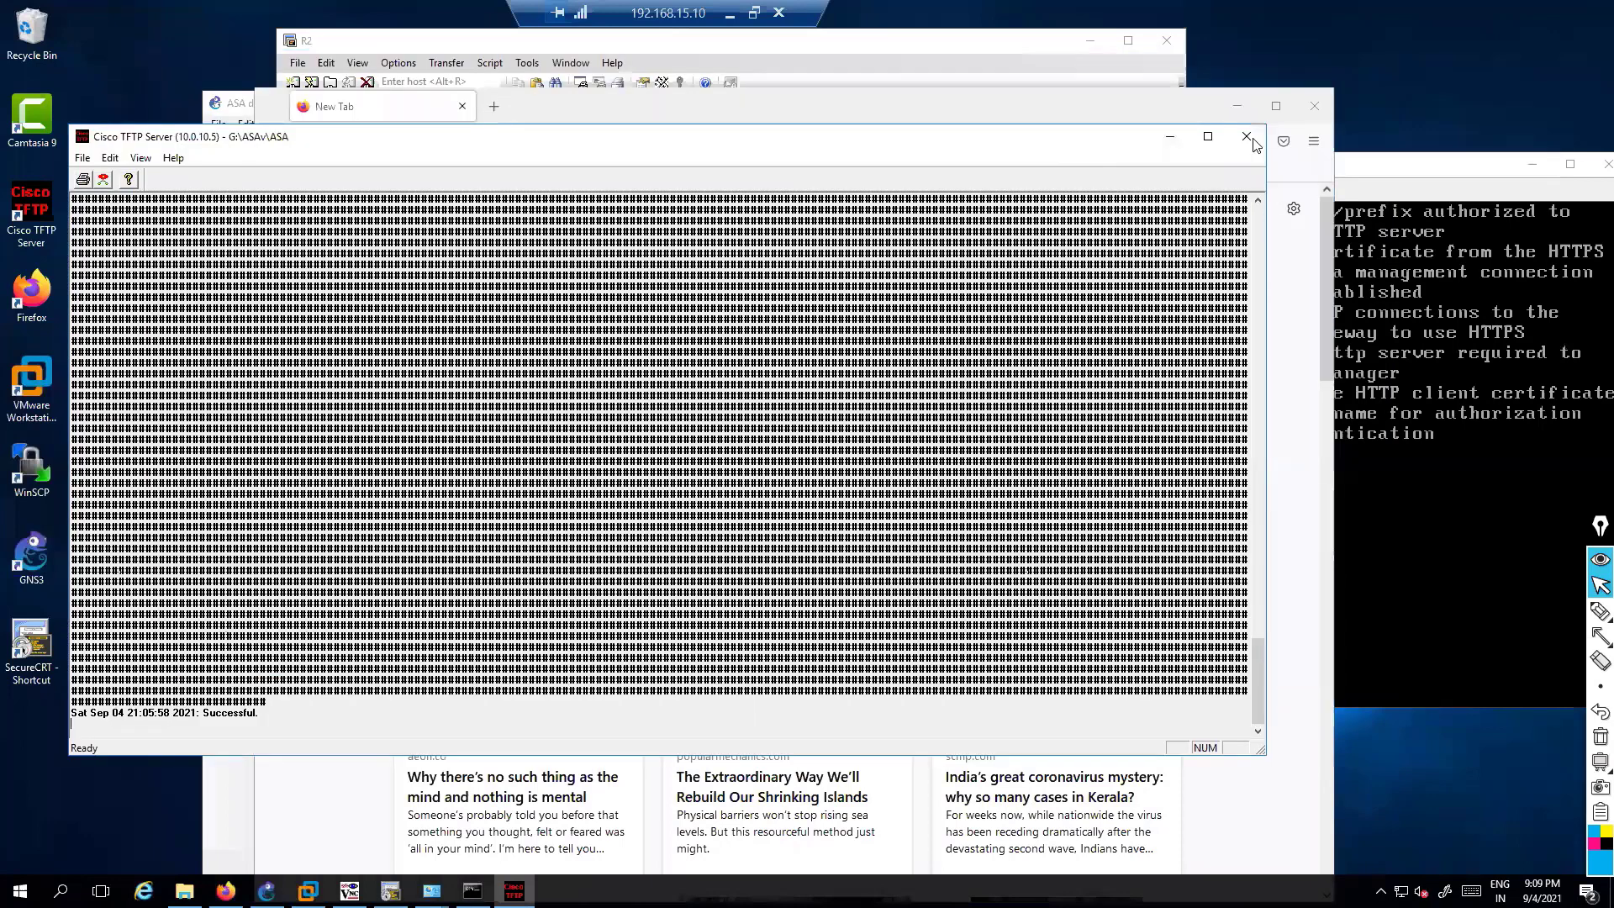
left_click(1247, 137)
left_click_drag(643, 88, 628, 67)
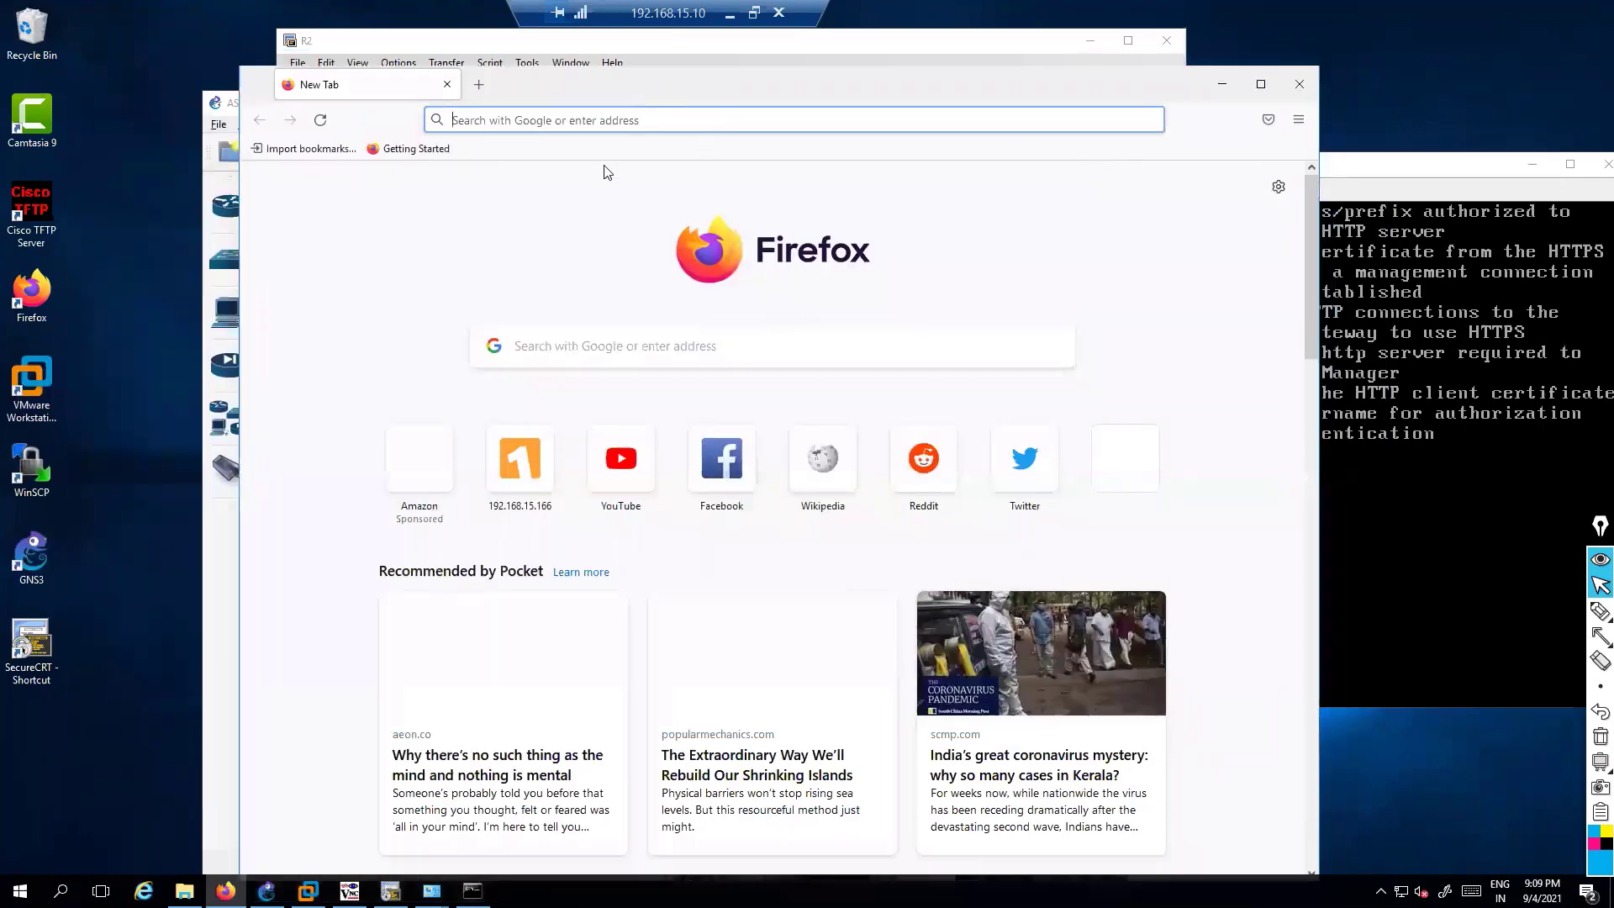
Go to the ASA's inside address 10.0.10.10 in Firefox
type("http")
key("ctrl+a")
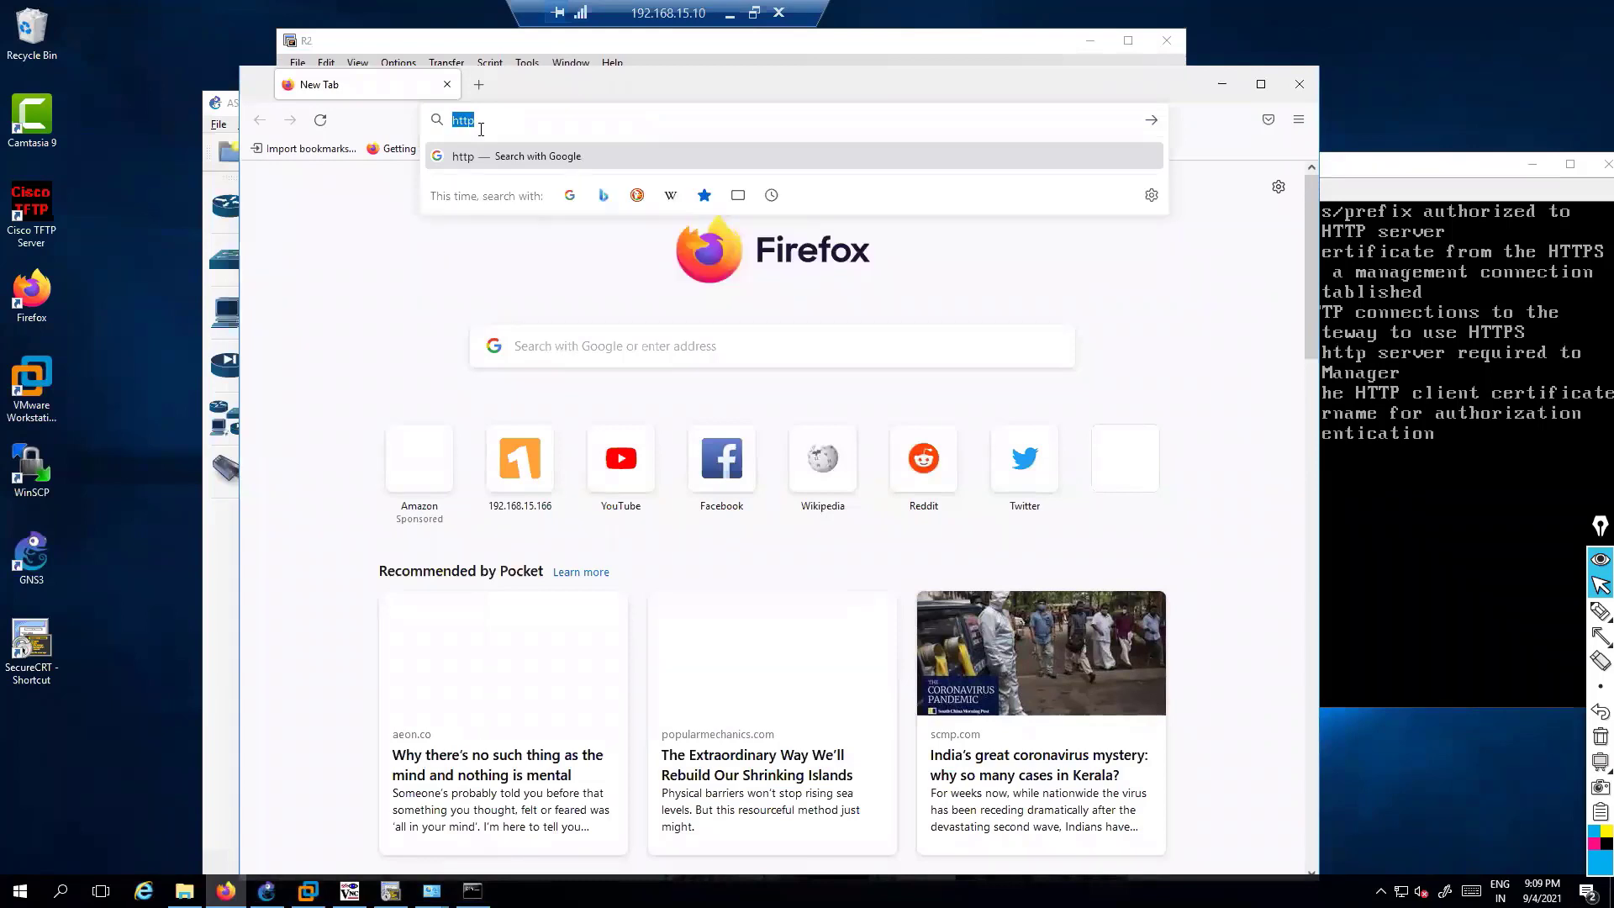
type("100.0.10.")
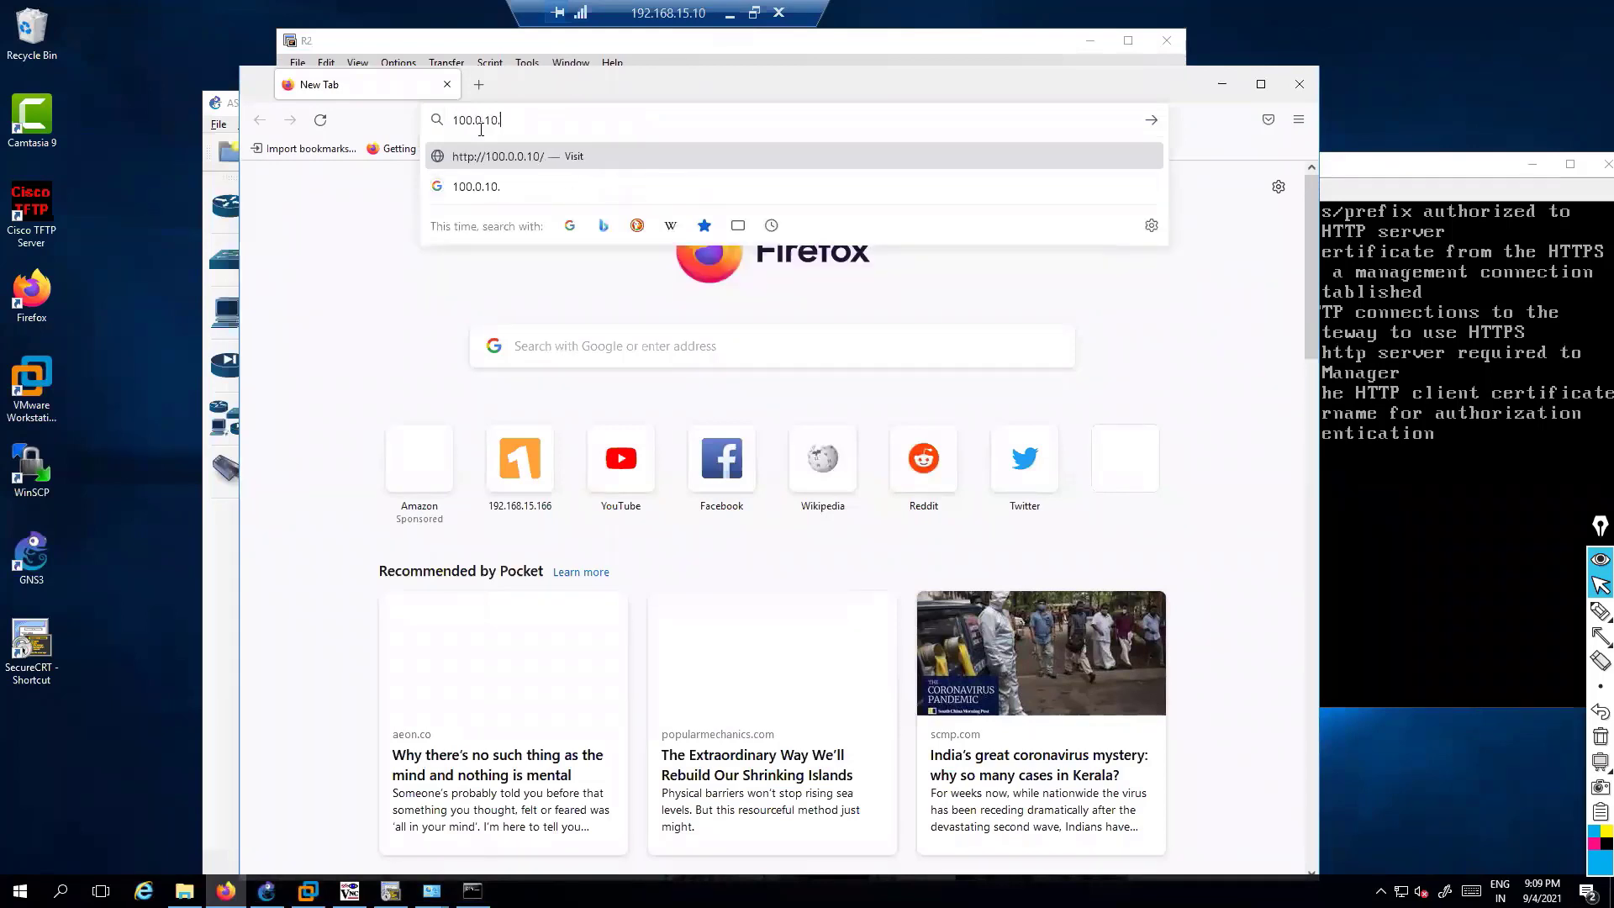
type("1")
key("ctrl+a")
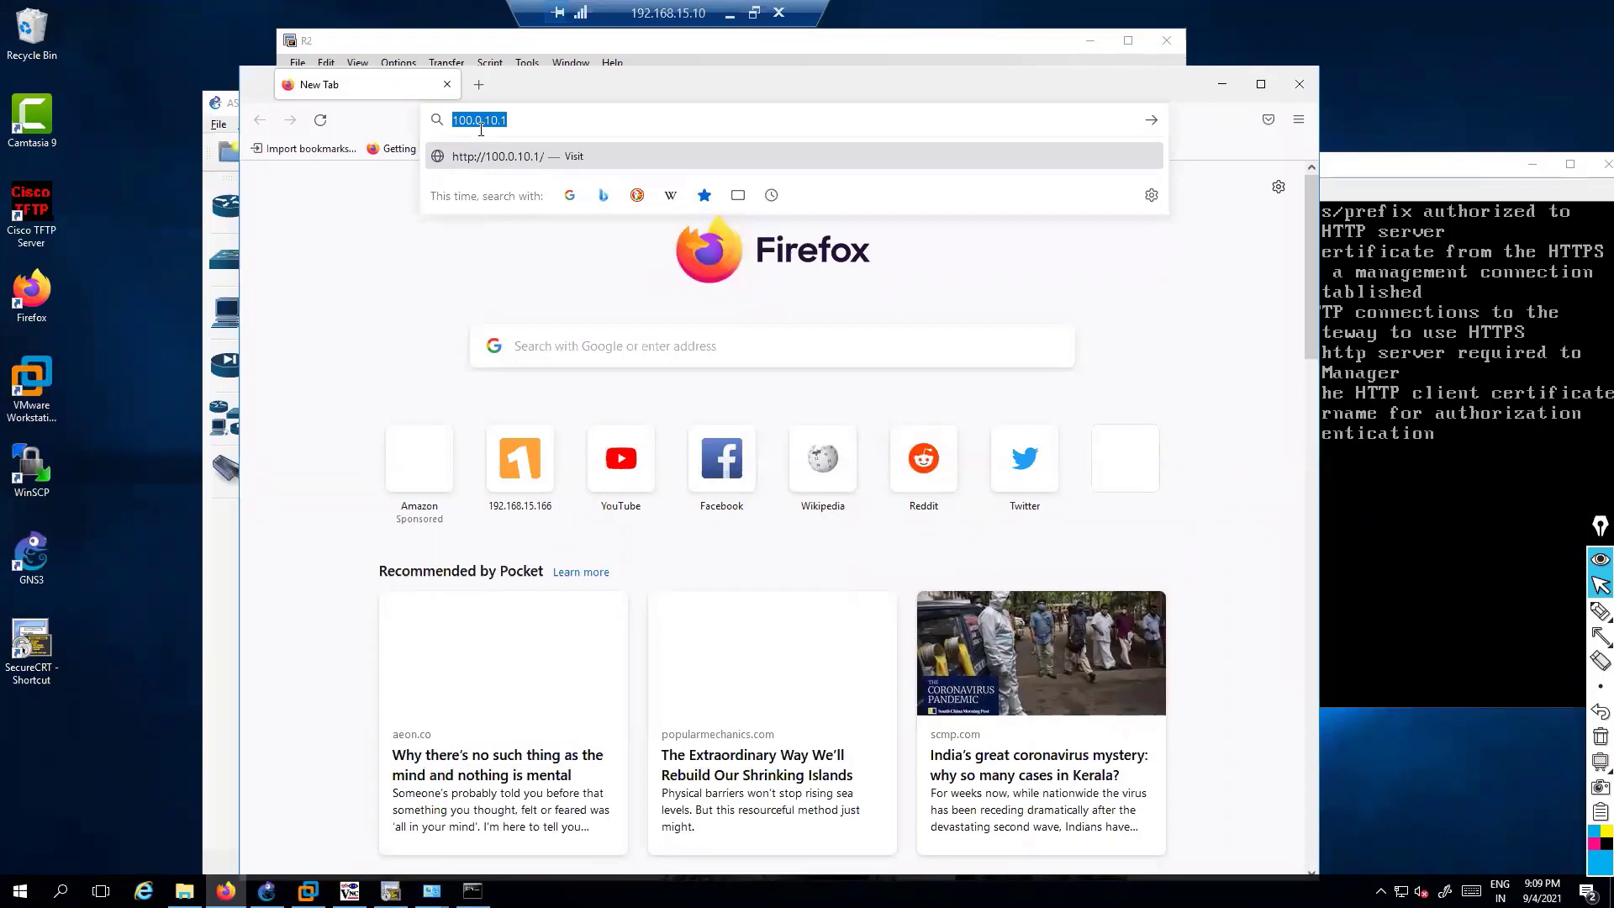
type("10.1")
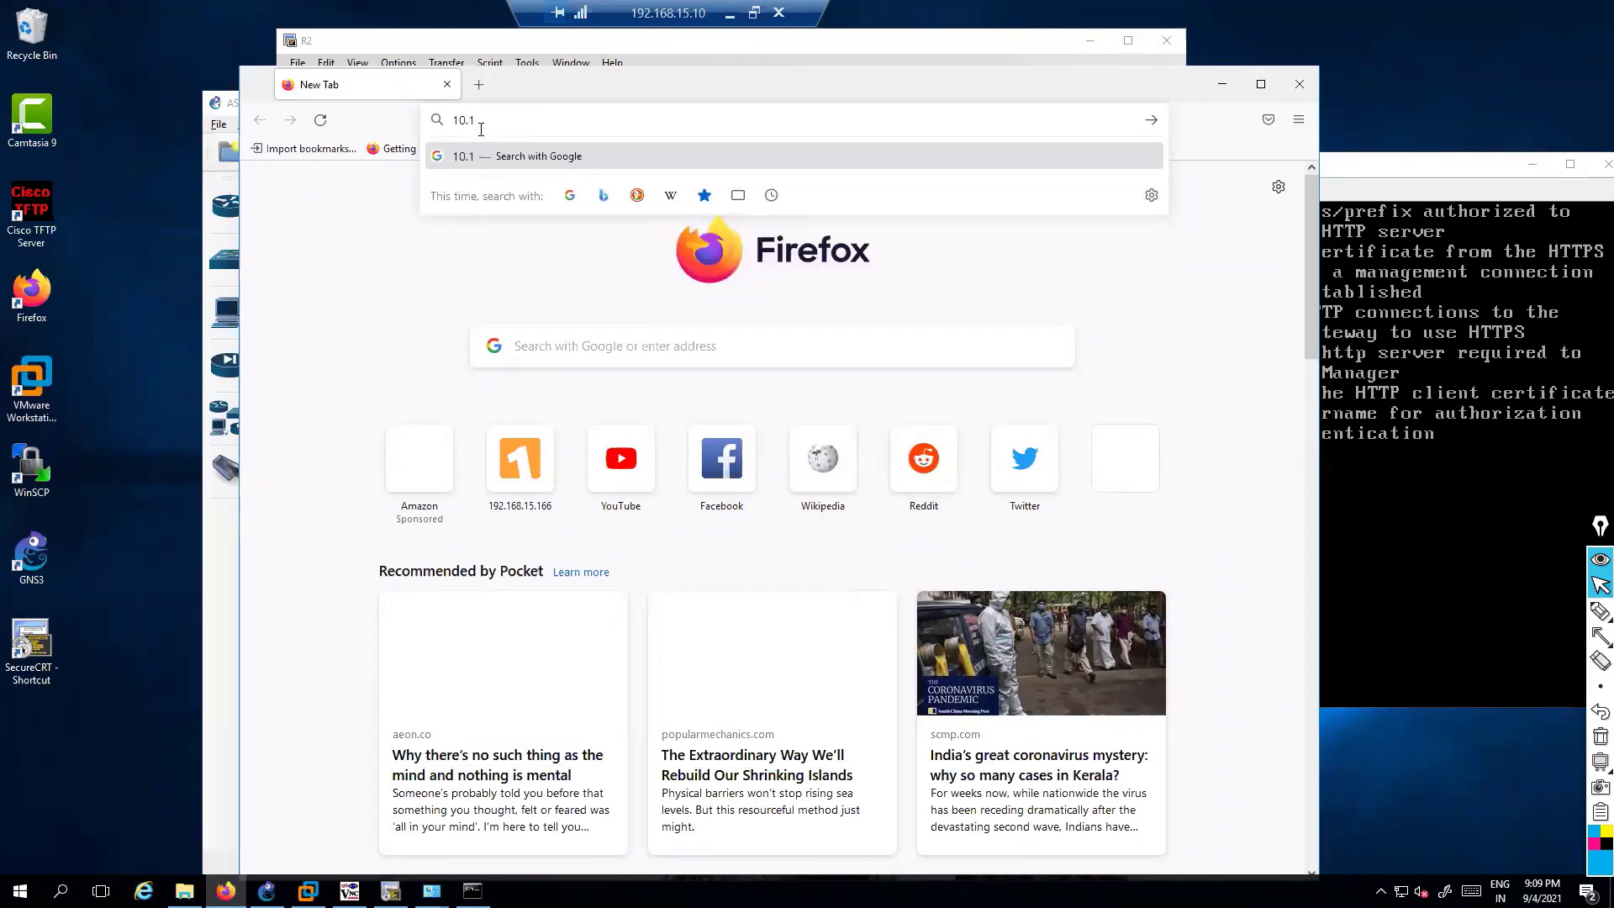
key("BackSpace")
key("BackSpace")
type(".0.10.1")
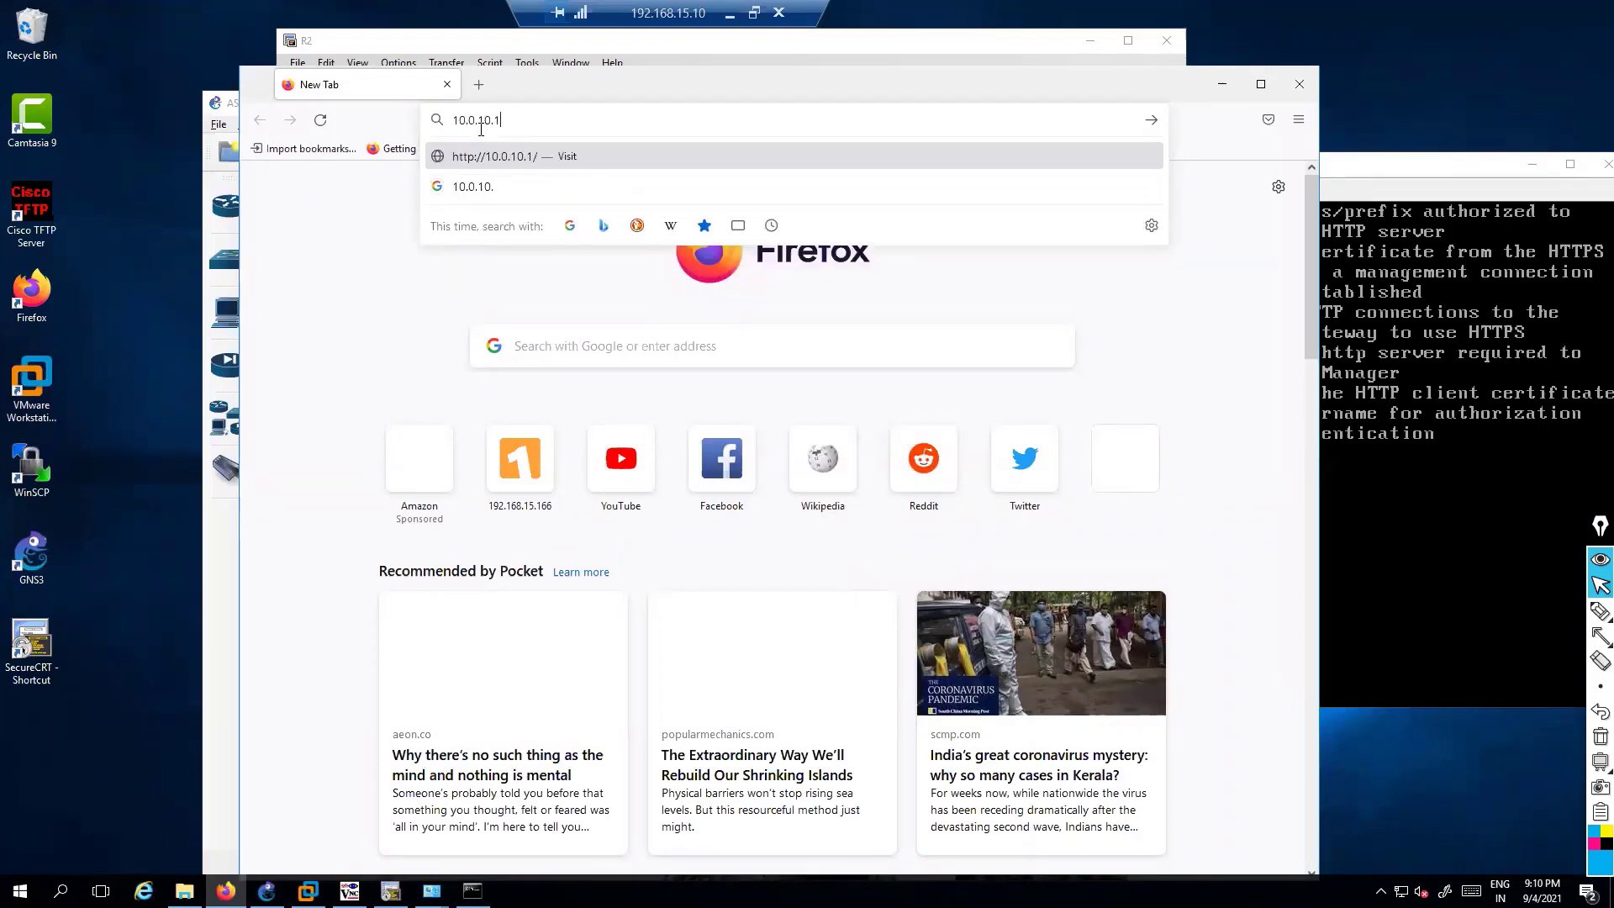
type("0")
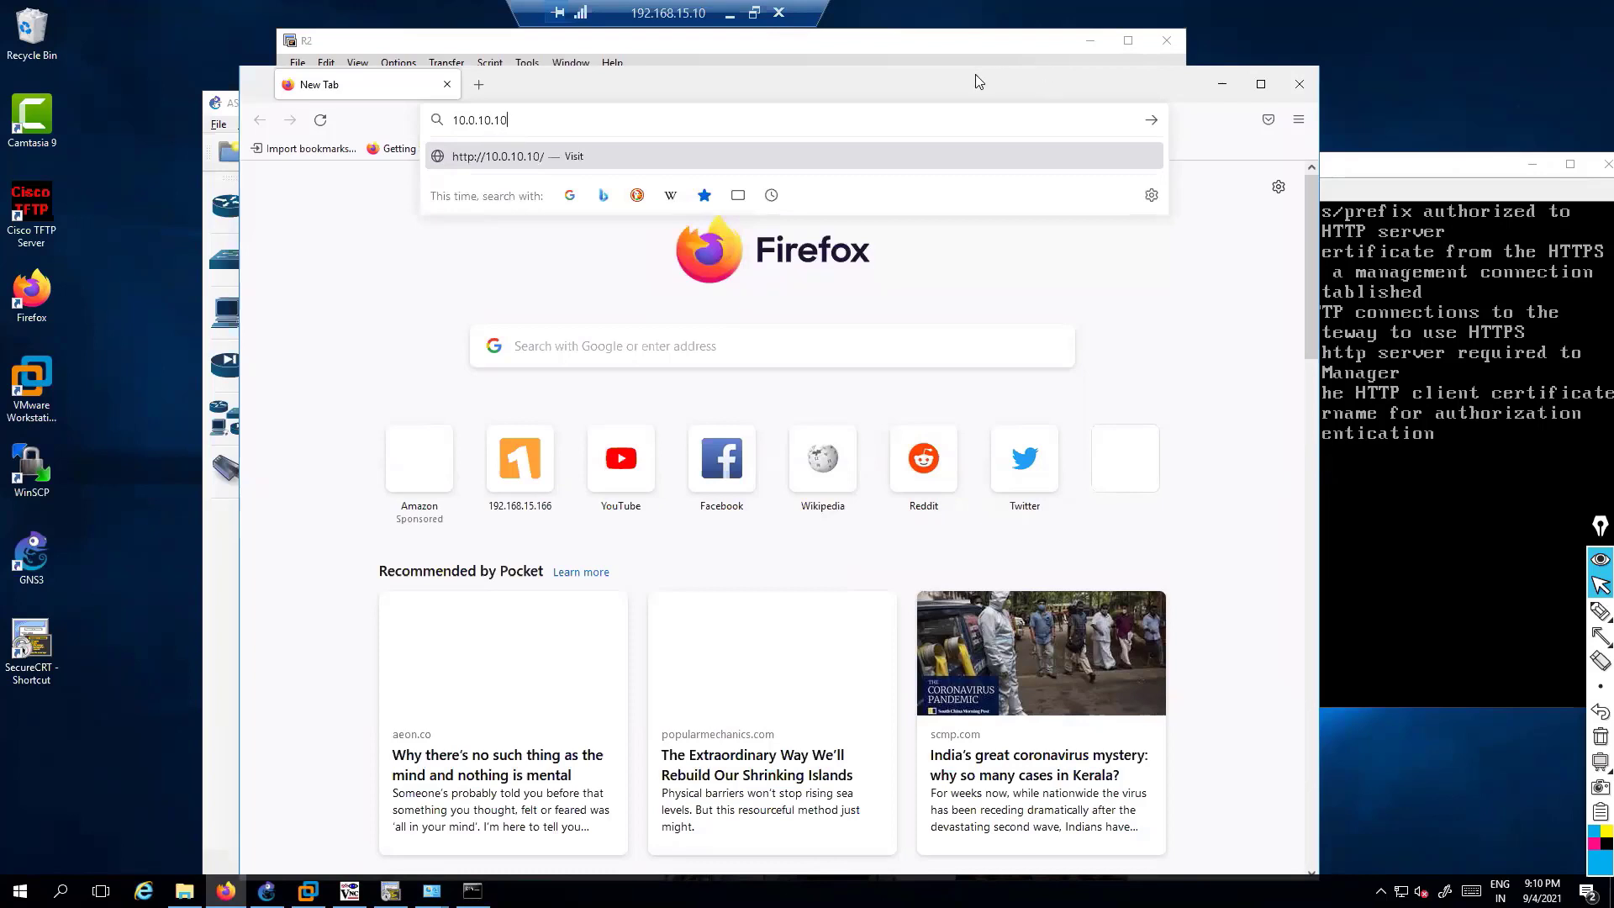
left_click_drag(974, 75, 918, 78)
key("Return")
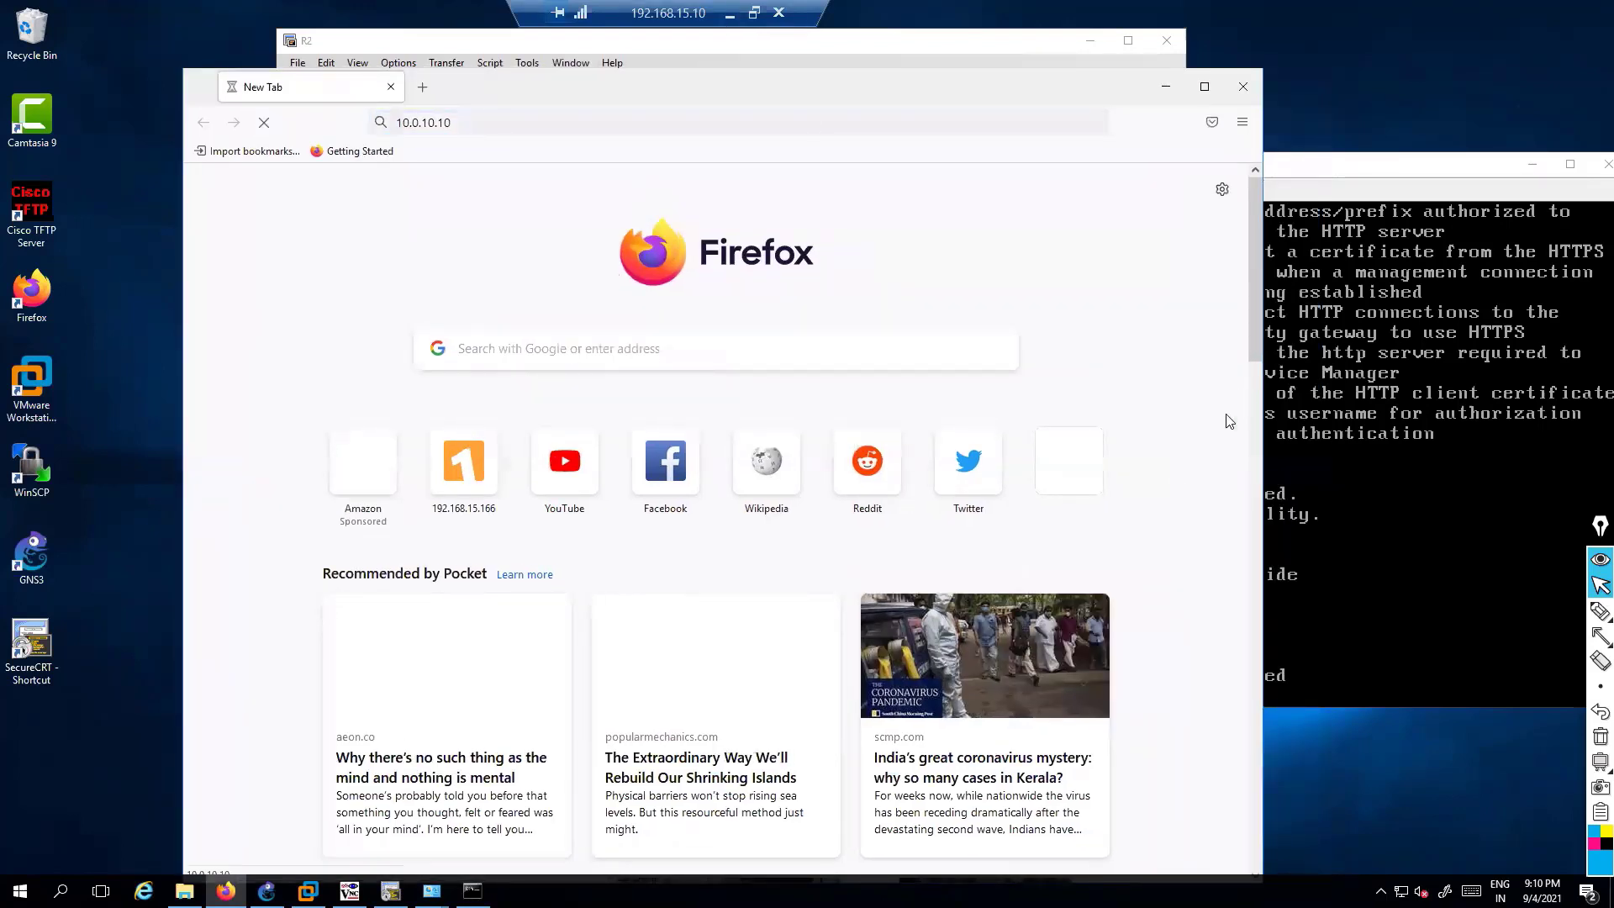
key("alt+Tab")
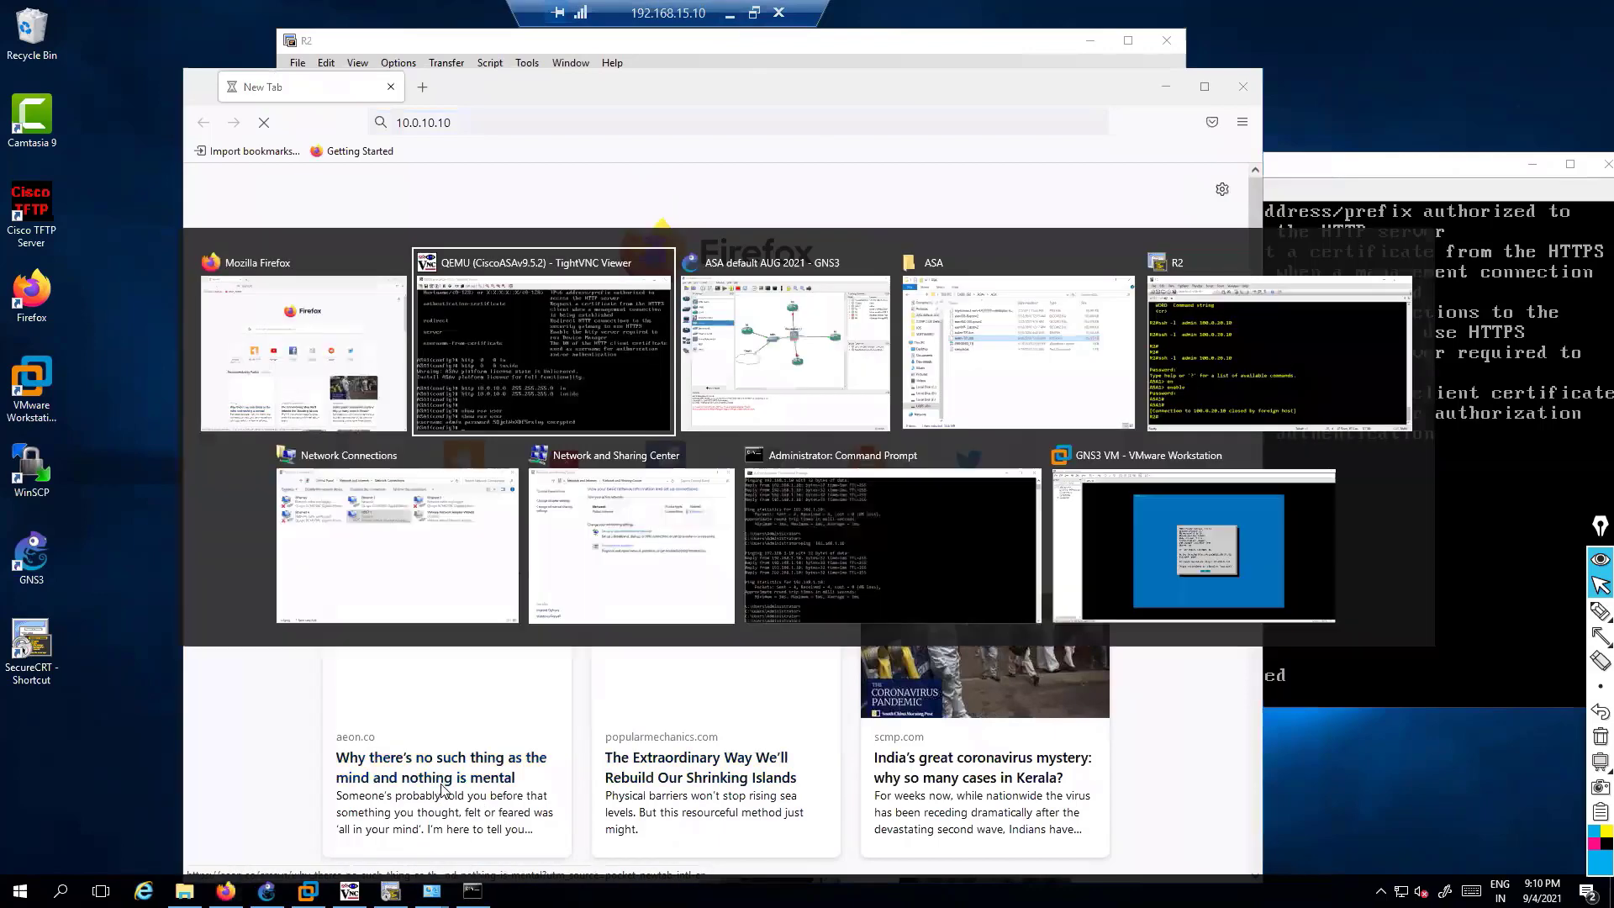
key("alt+Tab")
left_click_drag(681, 330, 759, 454)
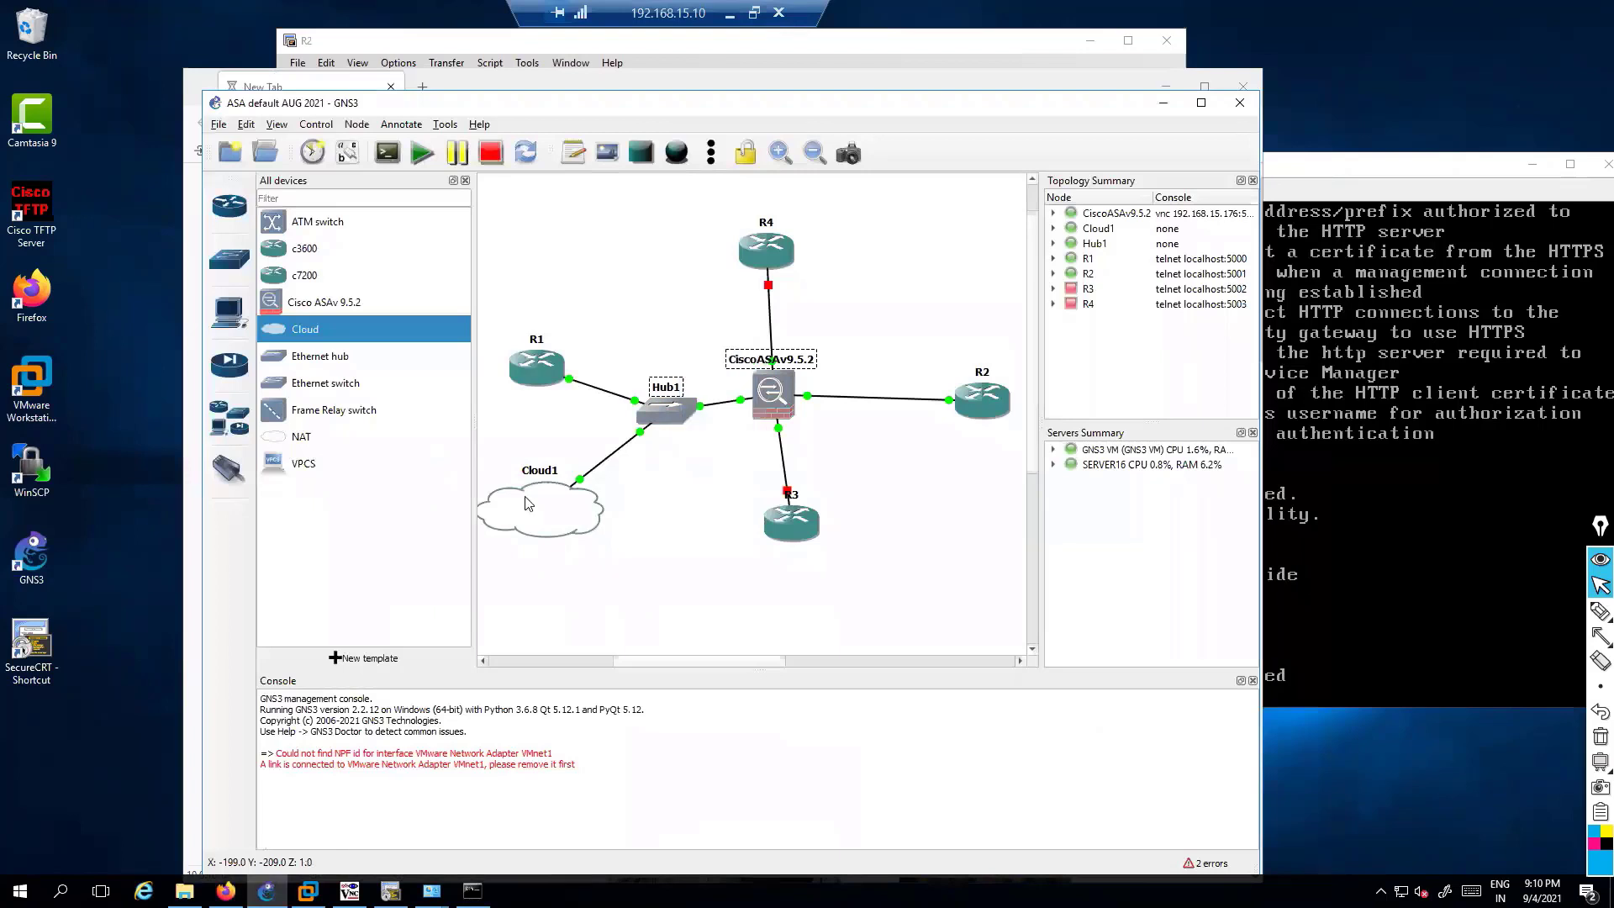
left_click_drag(499, 430, 663, 553)
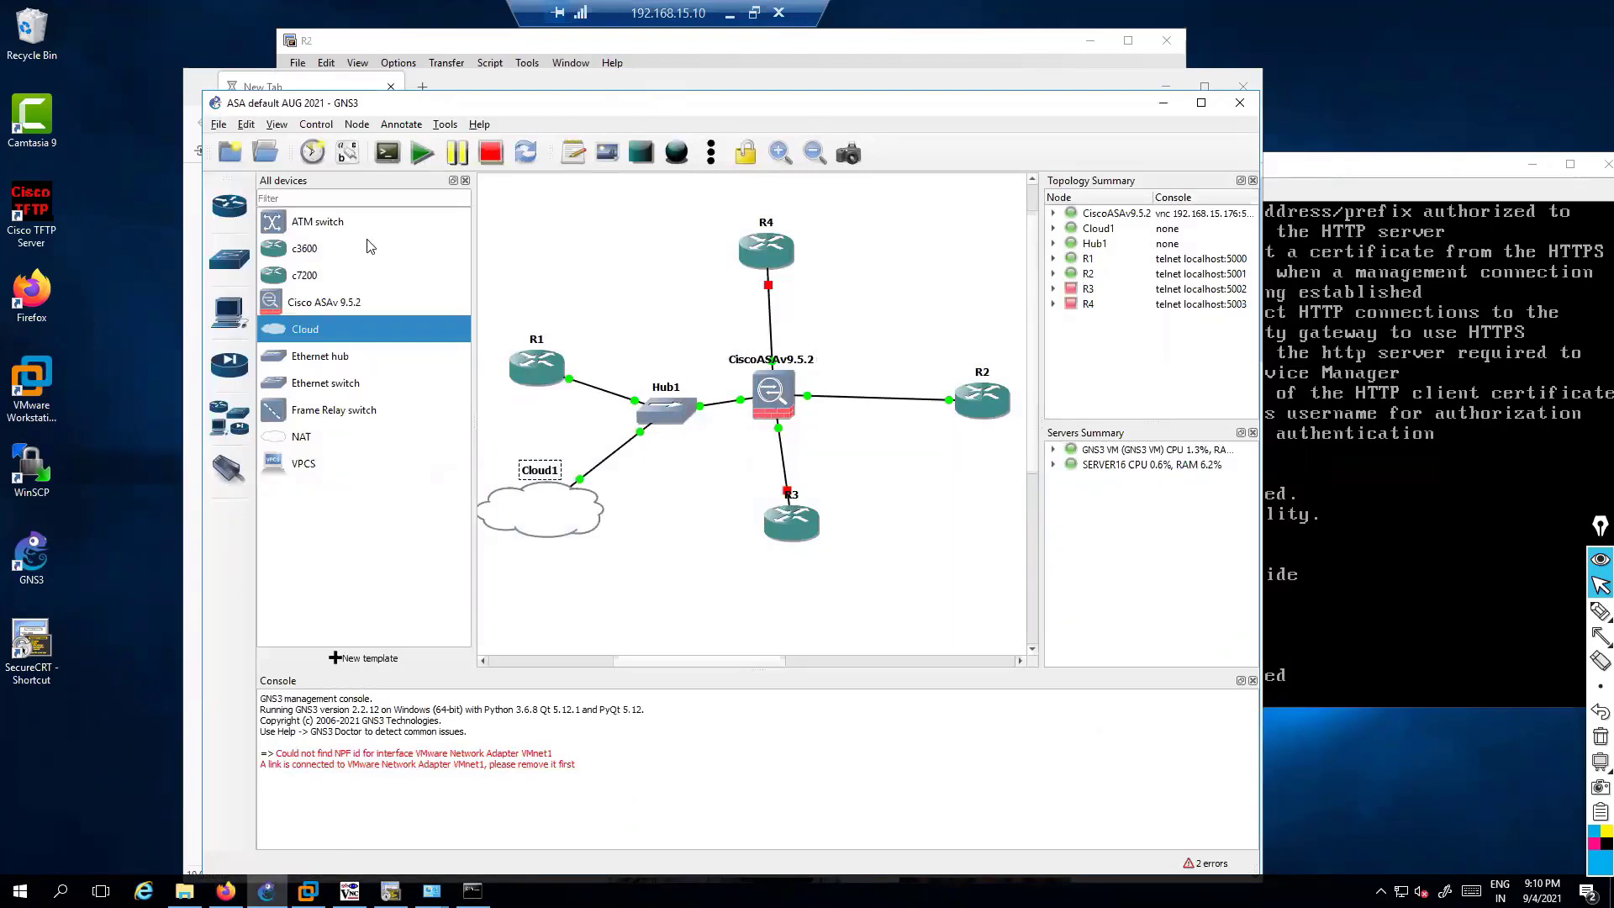
key("alt+Tab")
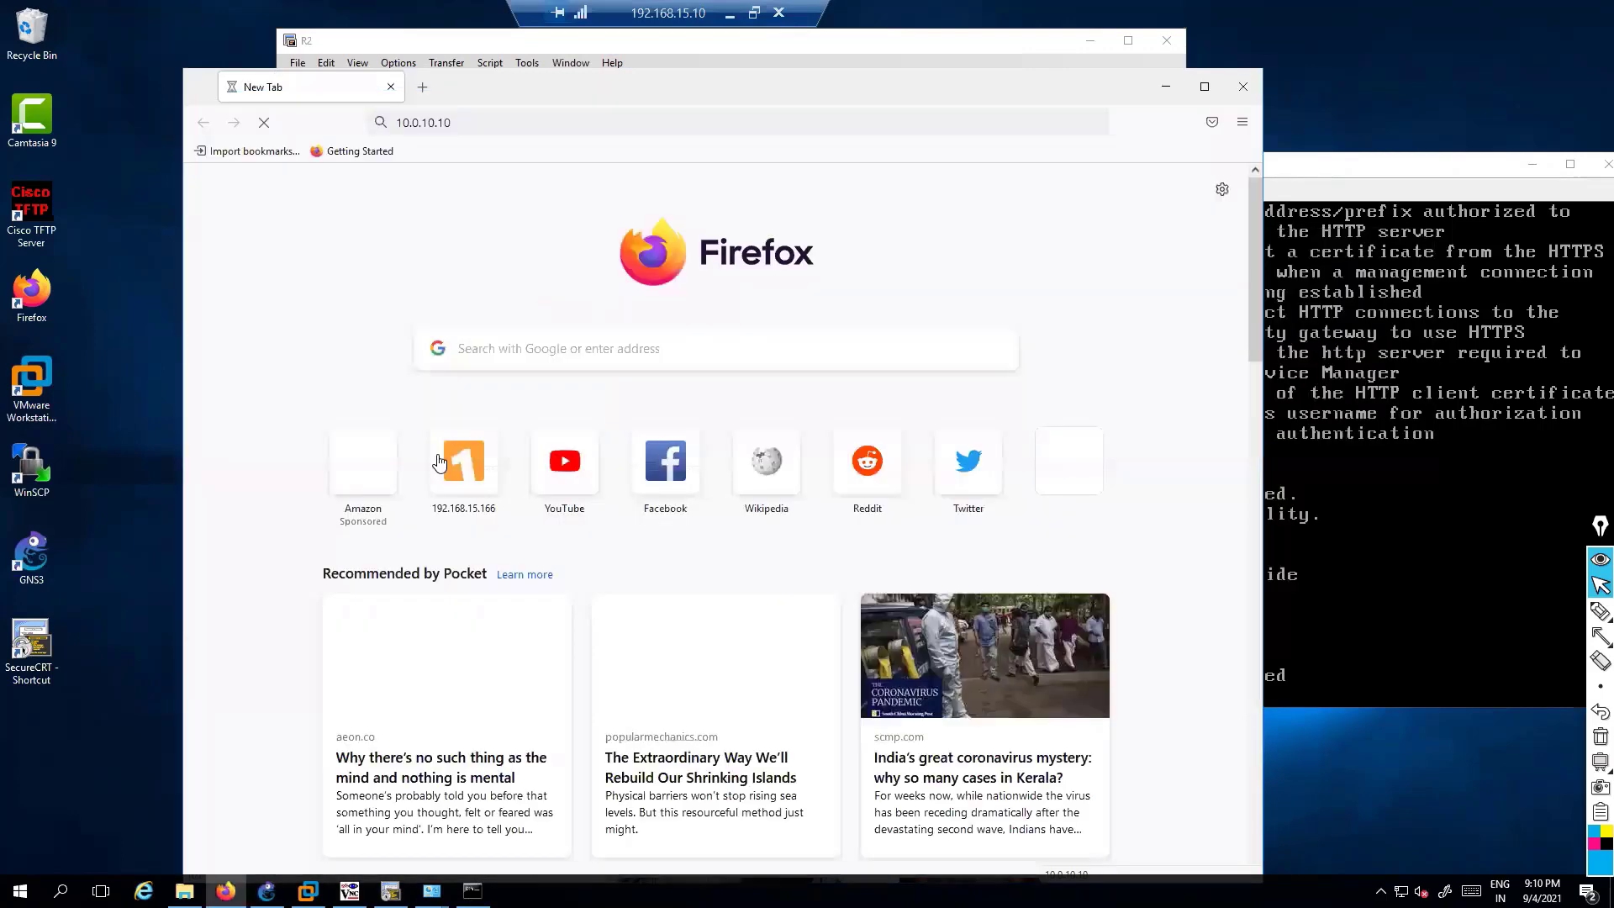
left_click(513, 123)
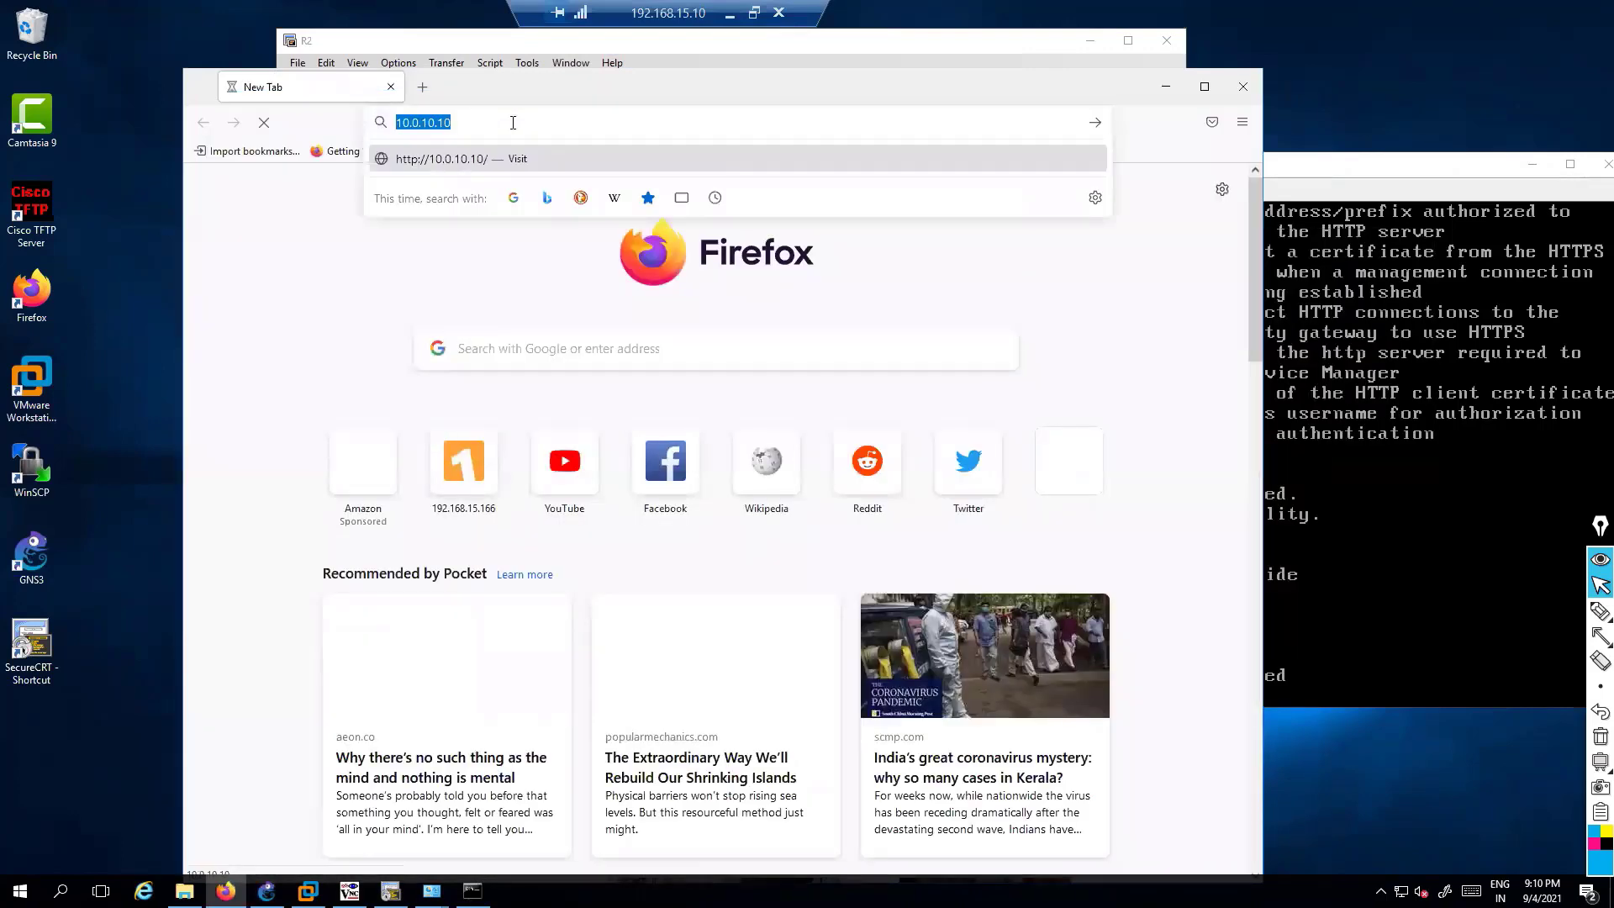
key("Home")
type("https://")
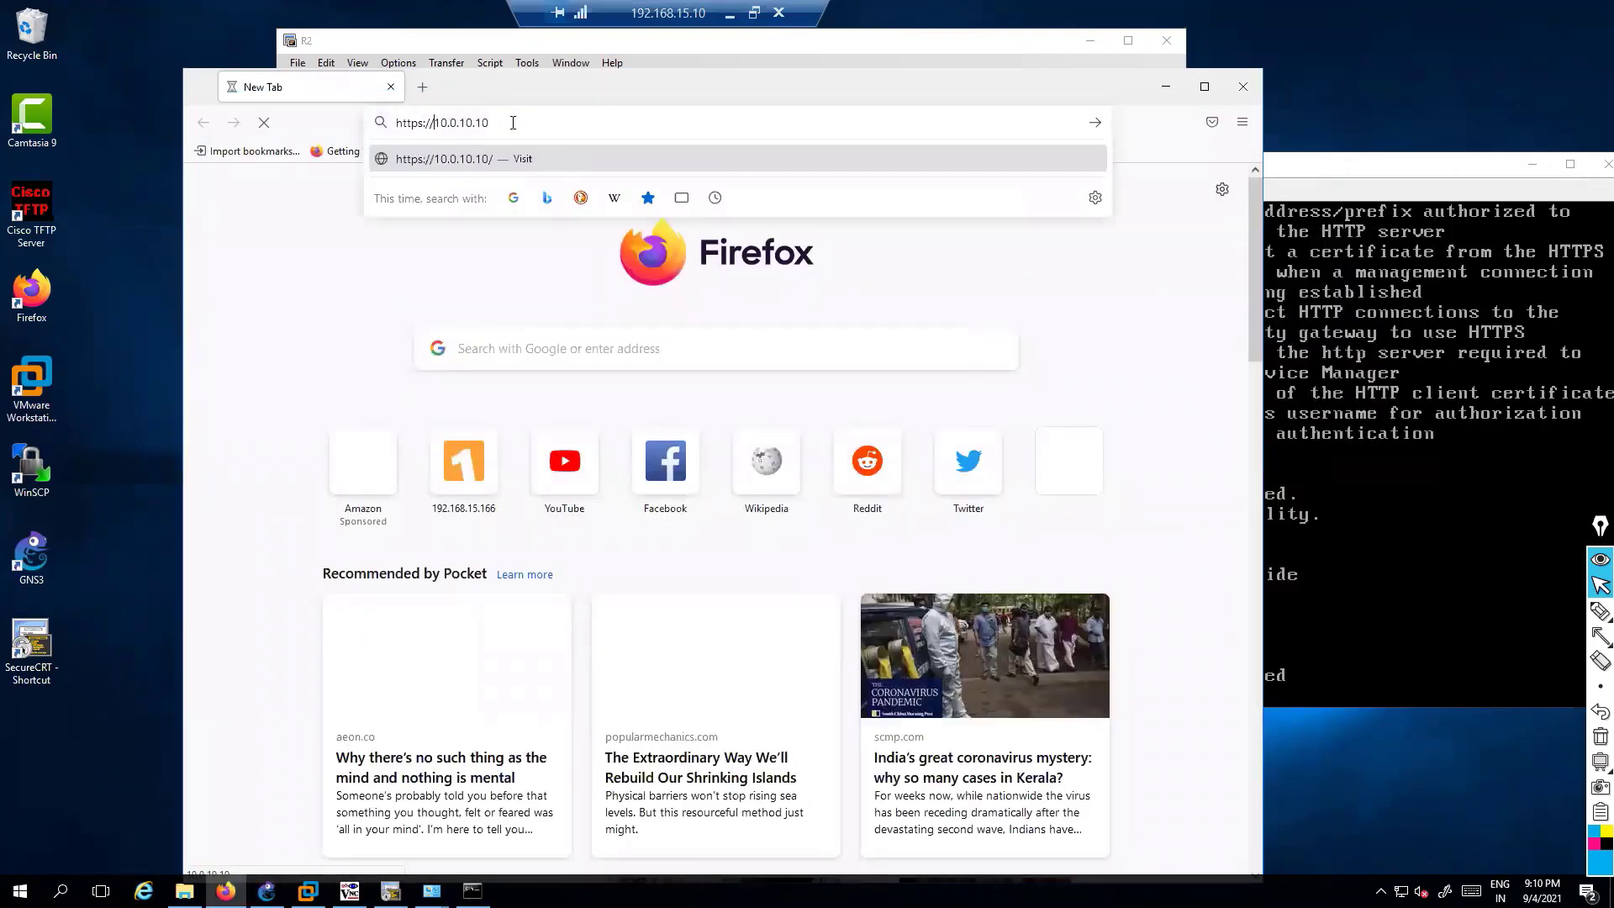
key("Return")
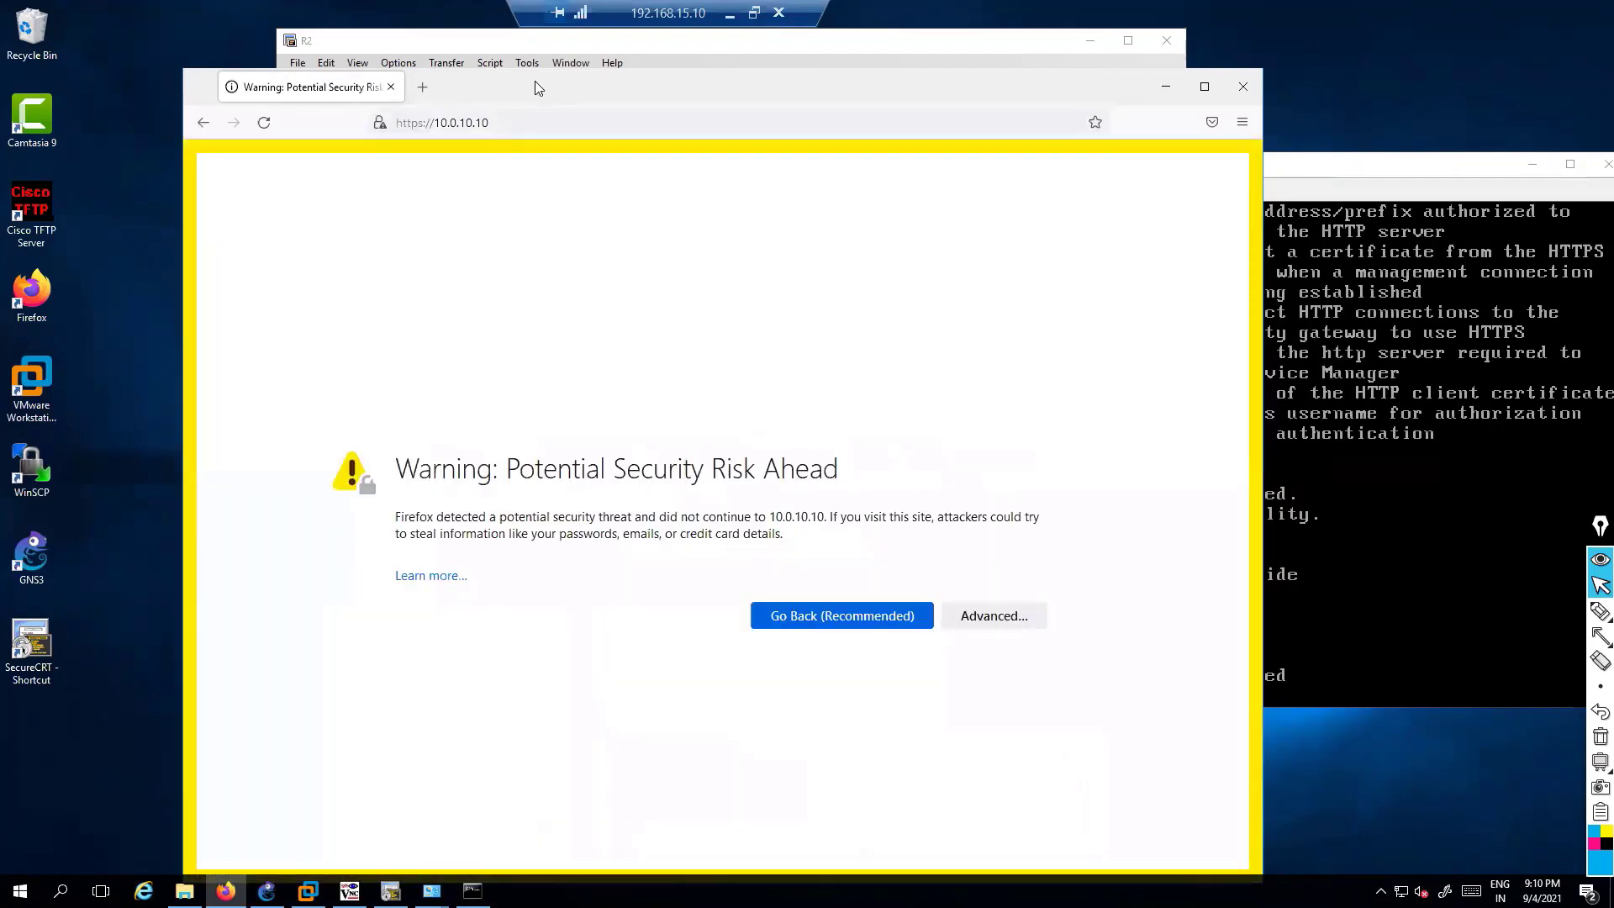
left_click_drag(535, 80, 419, 57)
left_click_drag(291, 102, 423, 104)
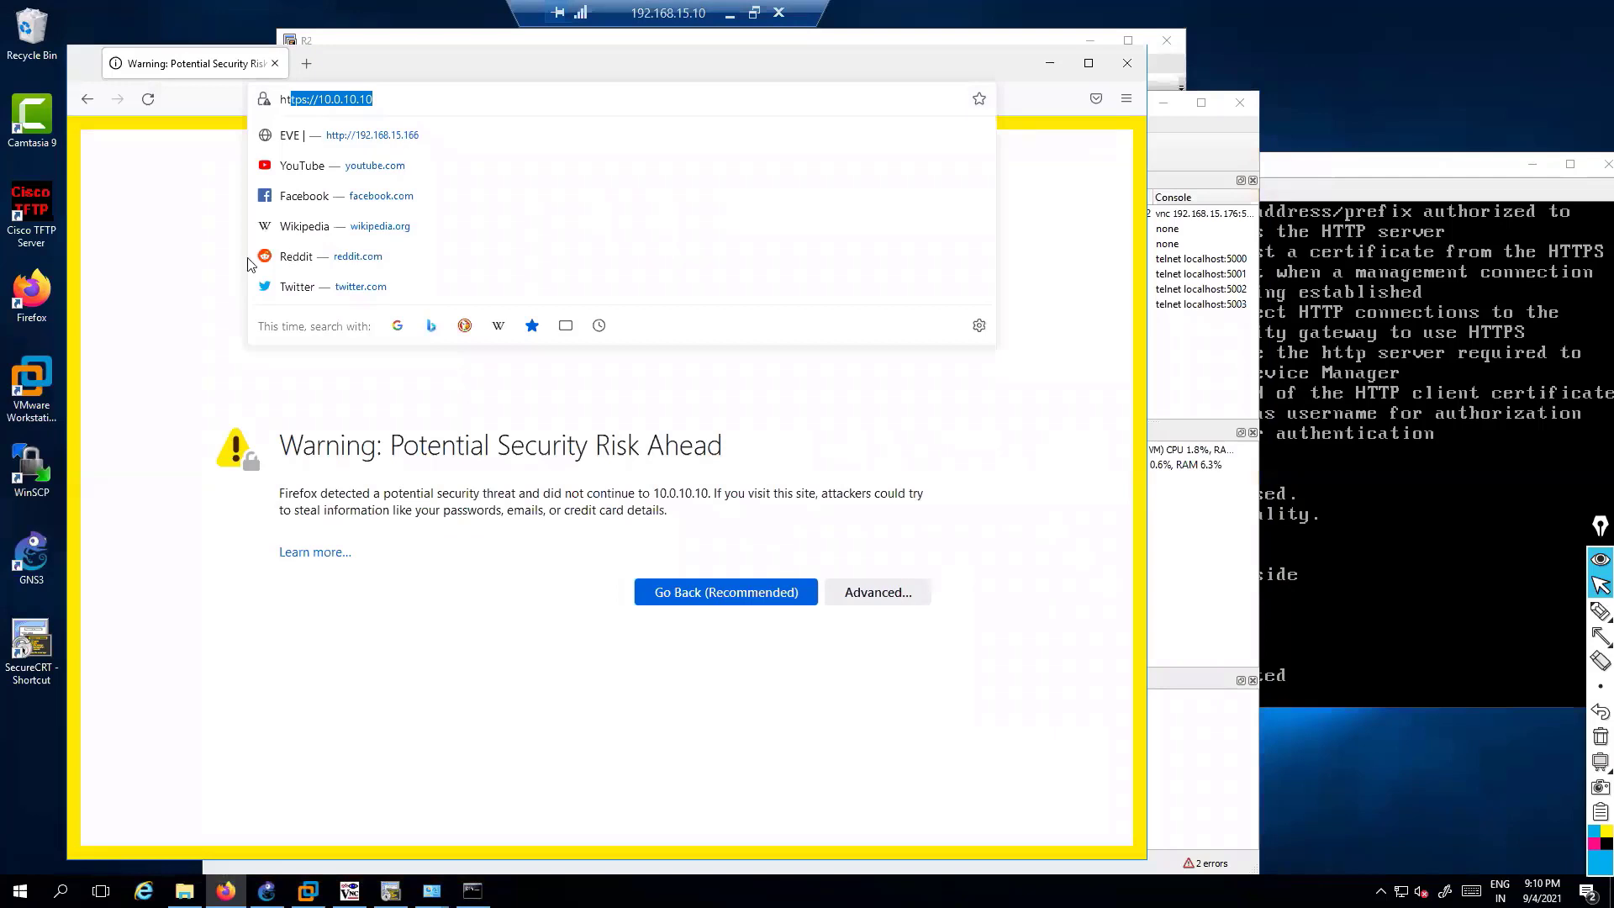
left_click(228, 300)
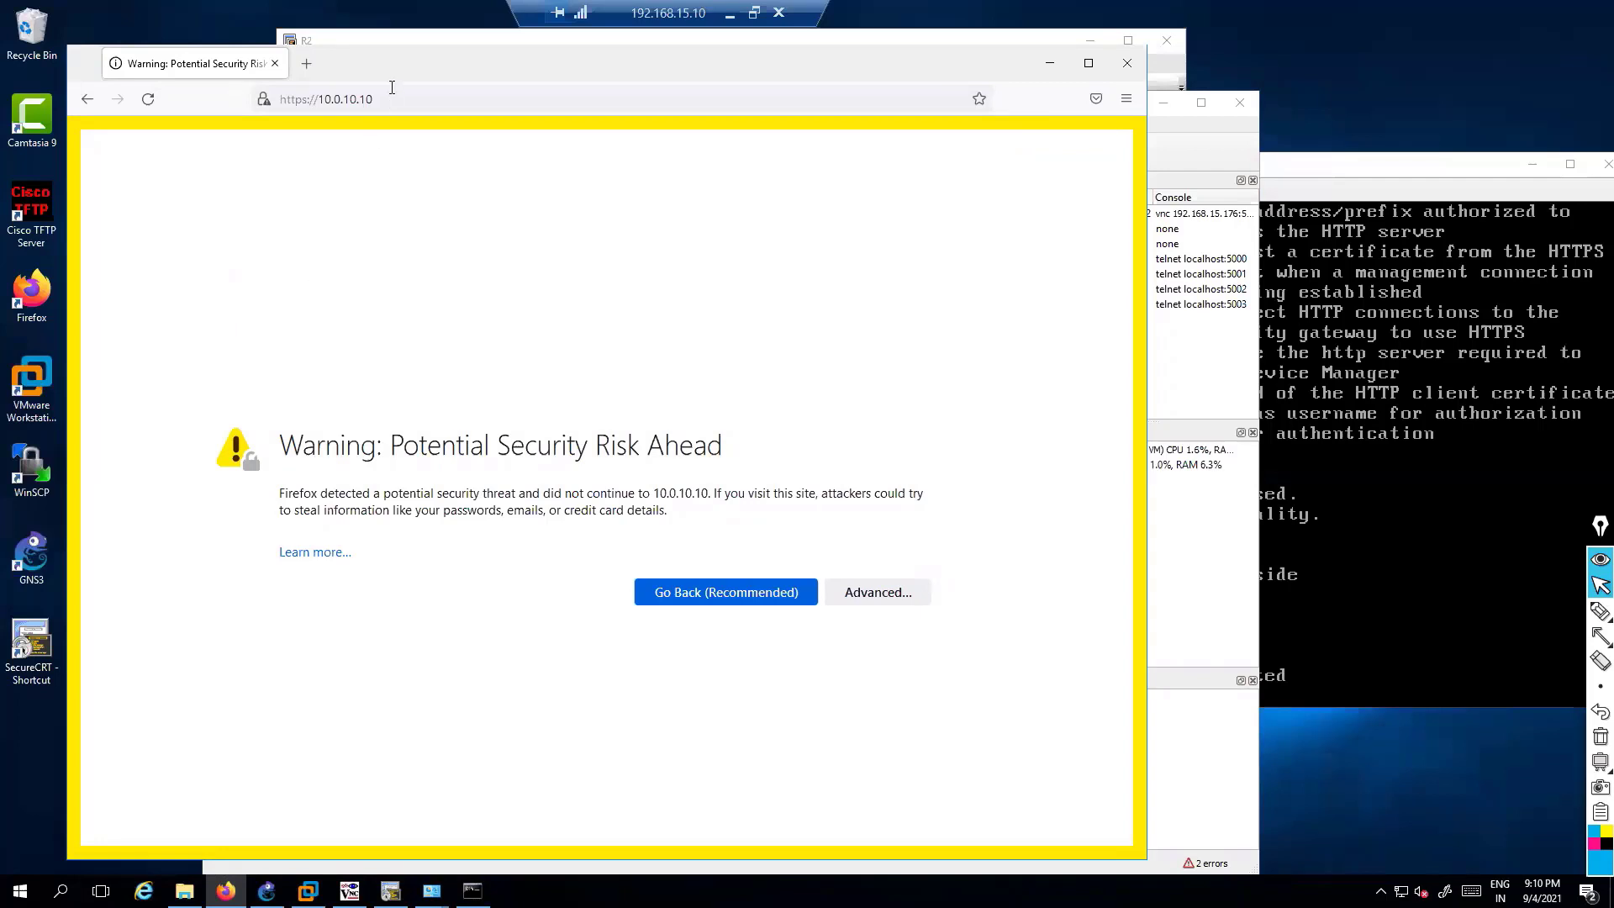
Accept the self-signed certificate risk and continue to the ASA
left_click_drag(399, 70, 375, 50)
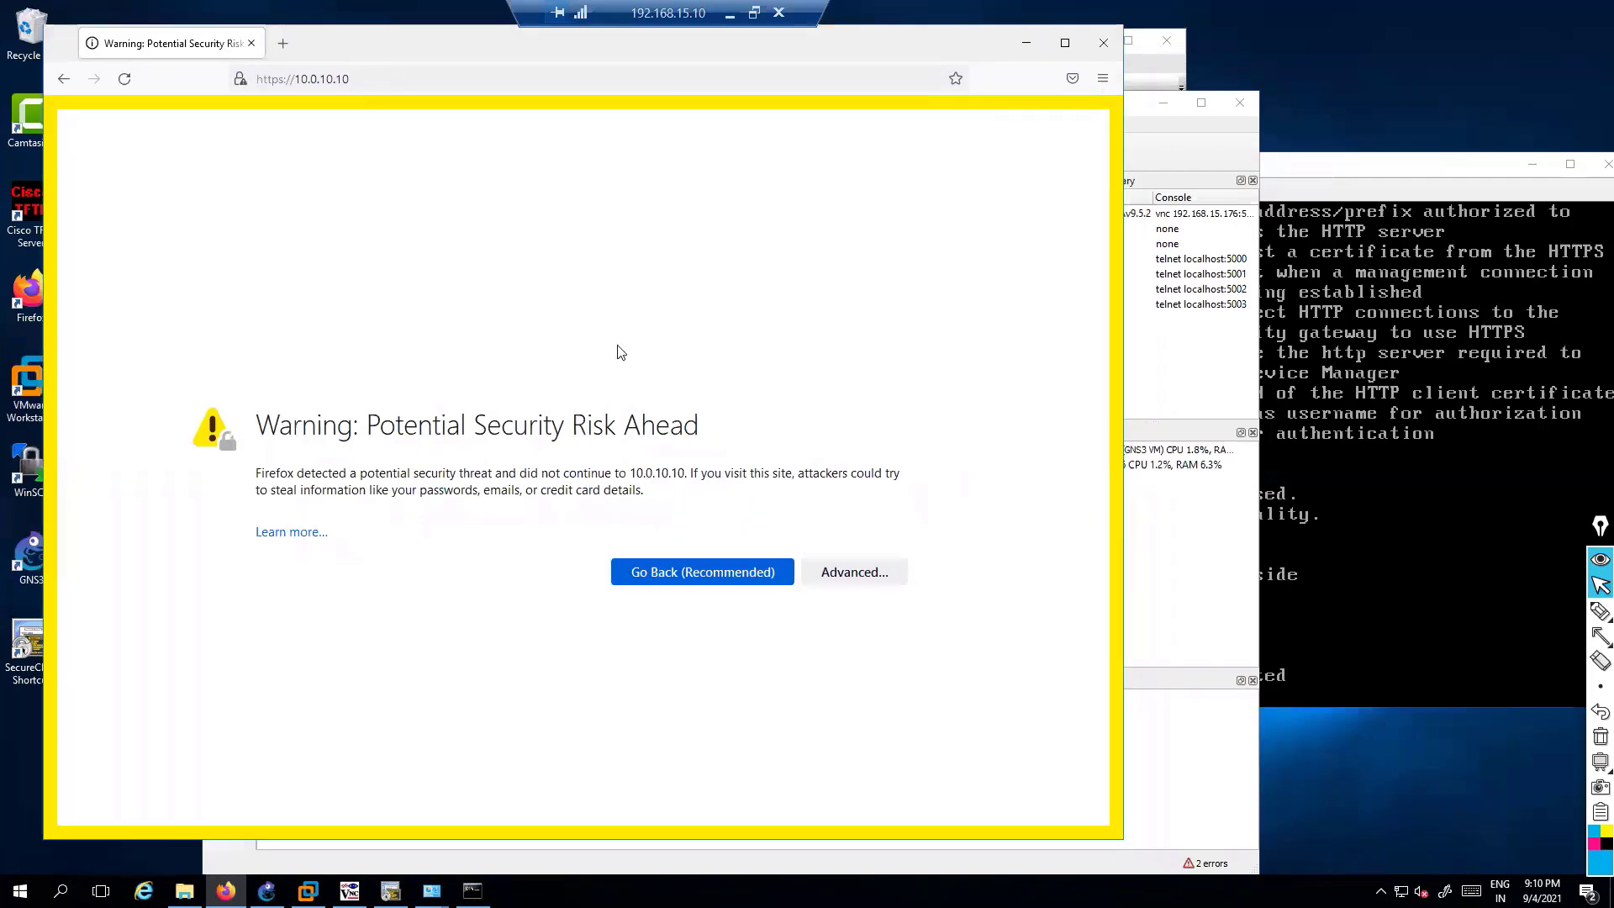
left_click_drag(322, 425, 749, 432)
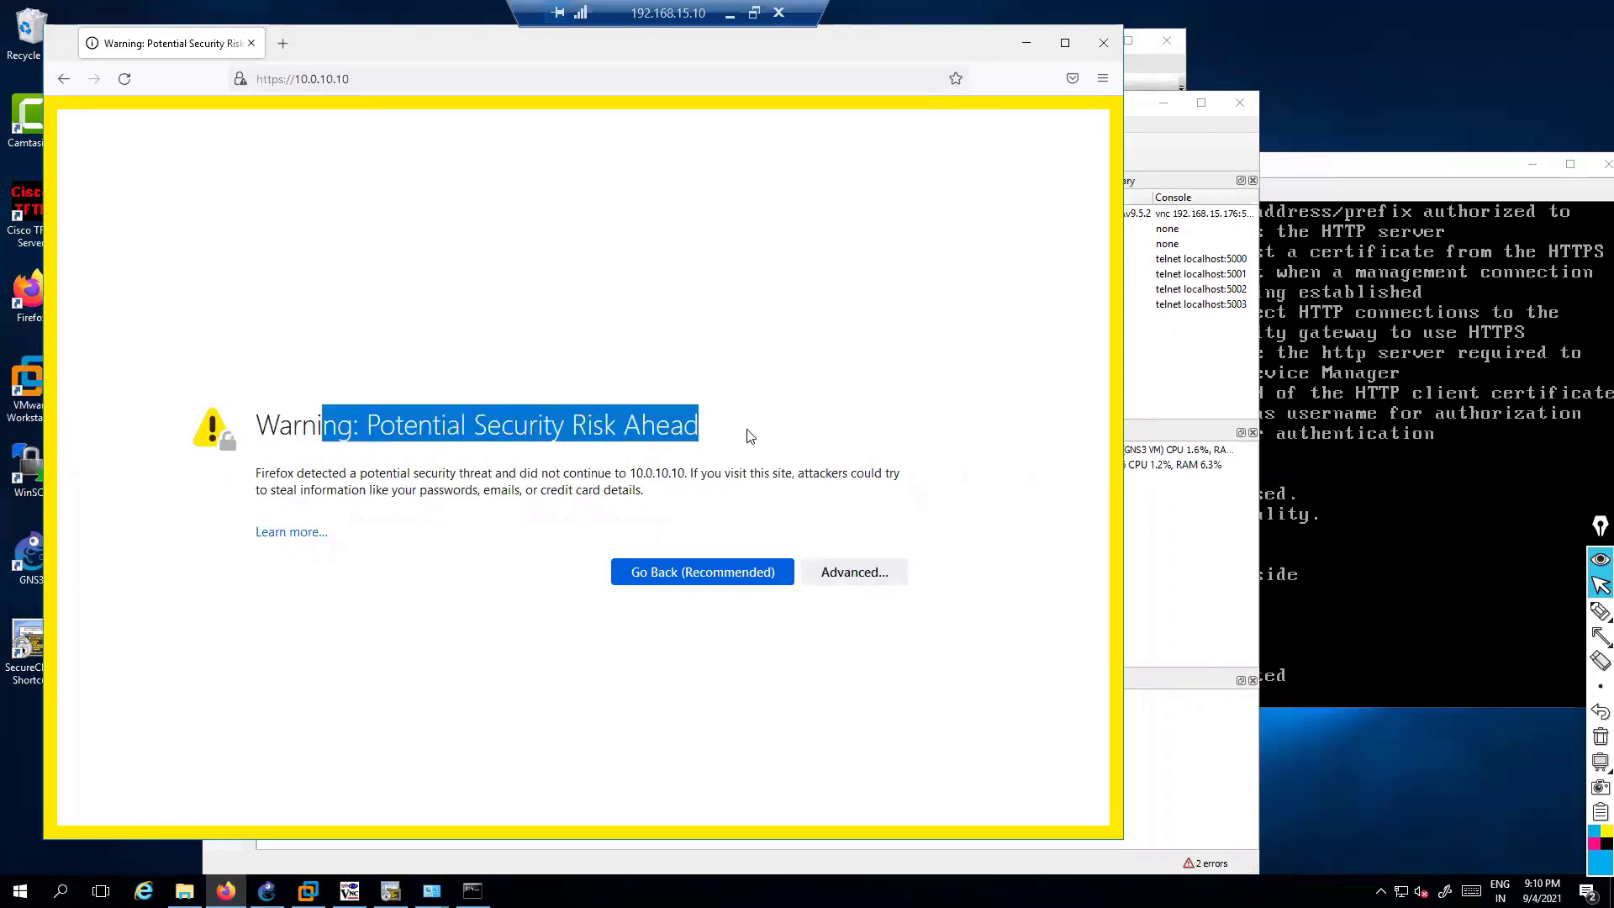
left_click(847, 575)
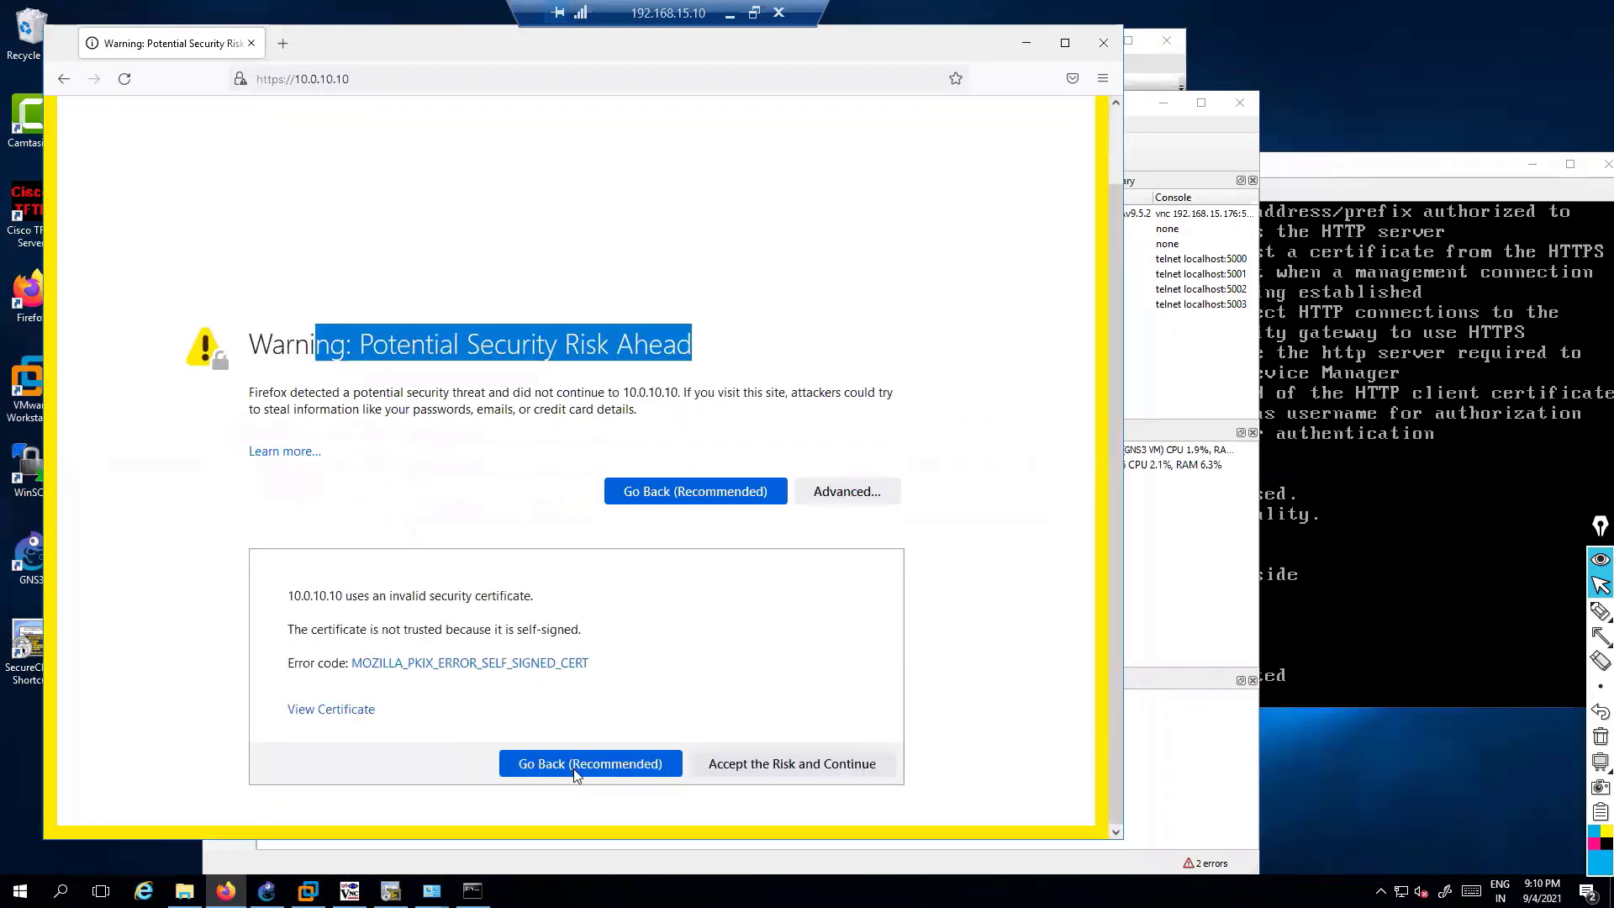
left_click(777, 764)
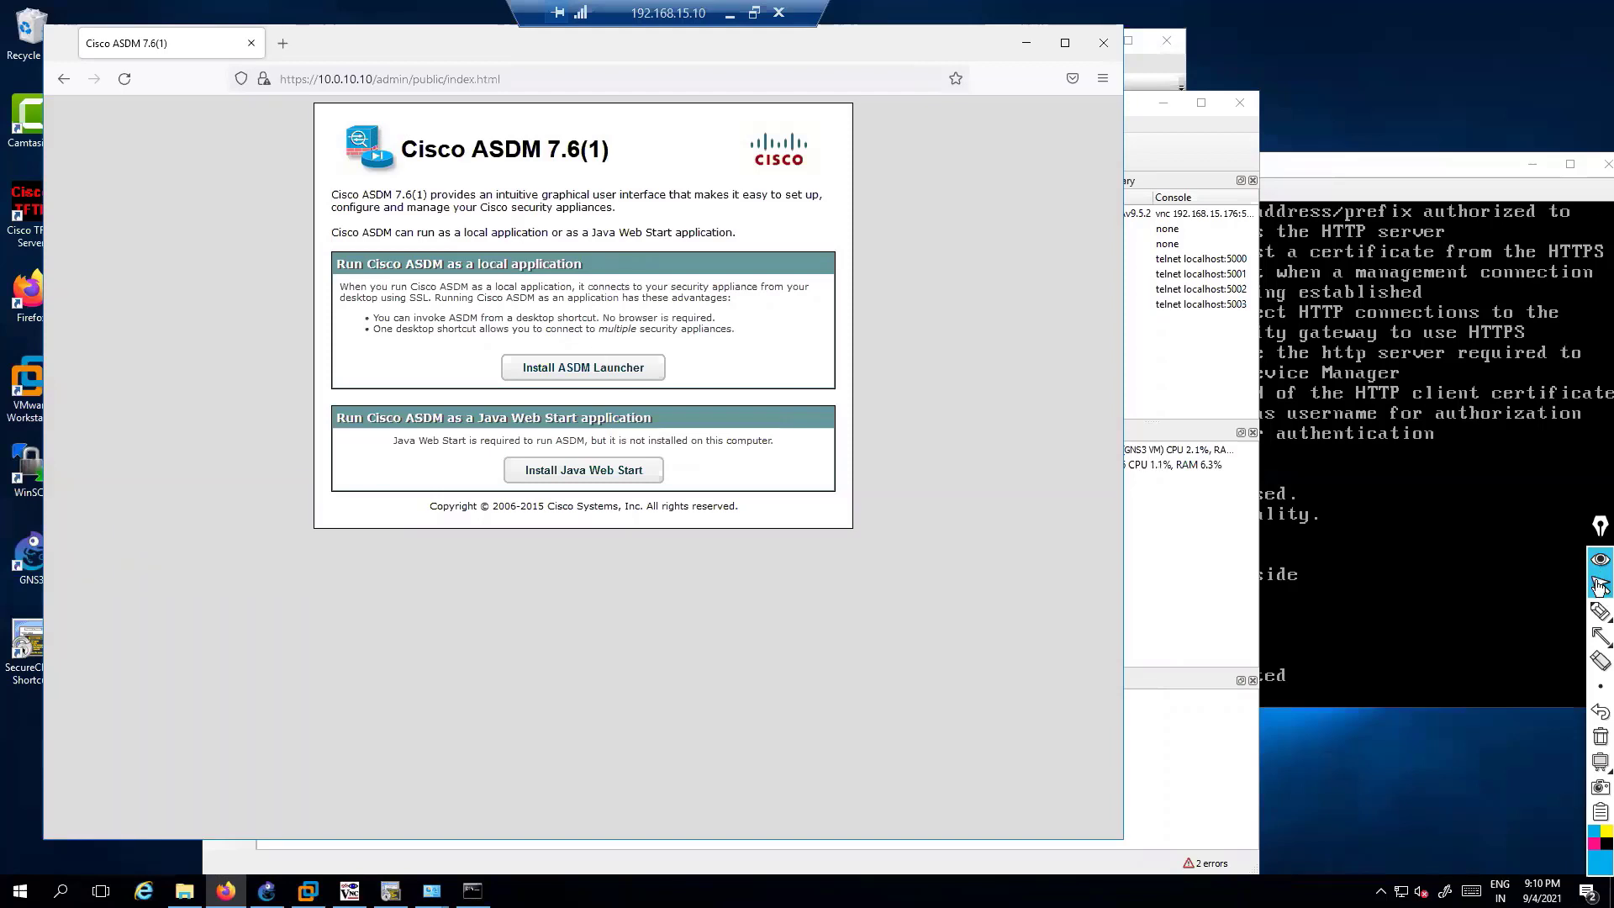
left_click(1598, 615)
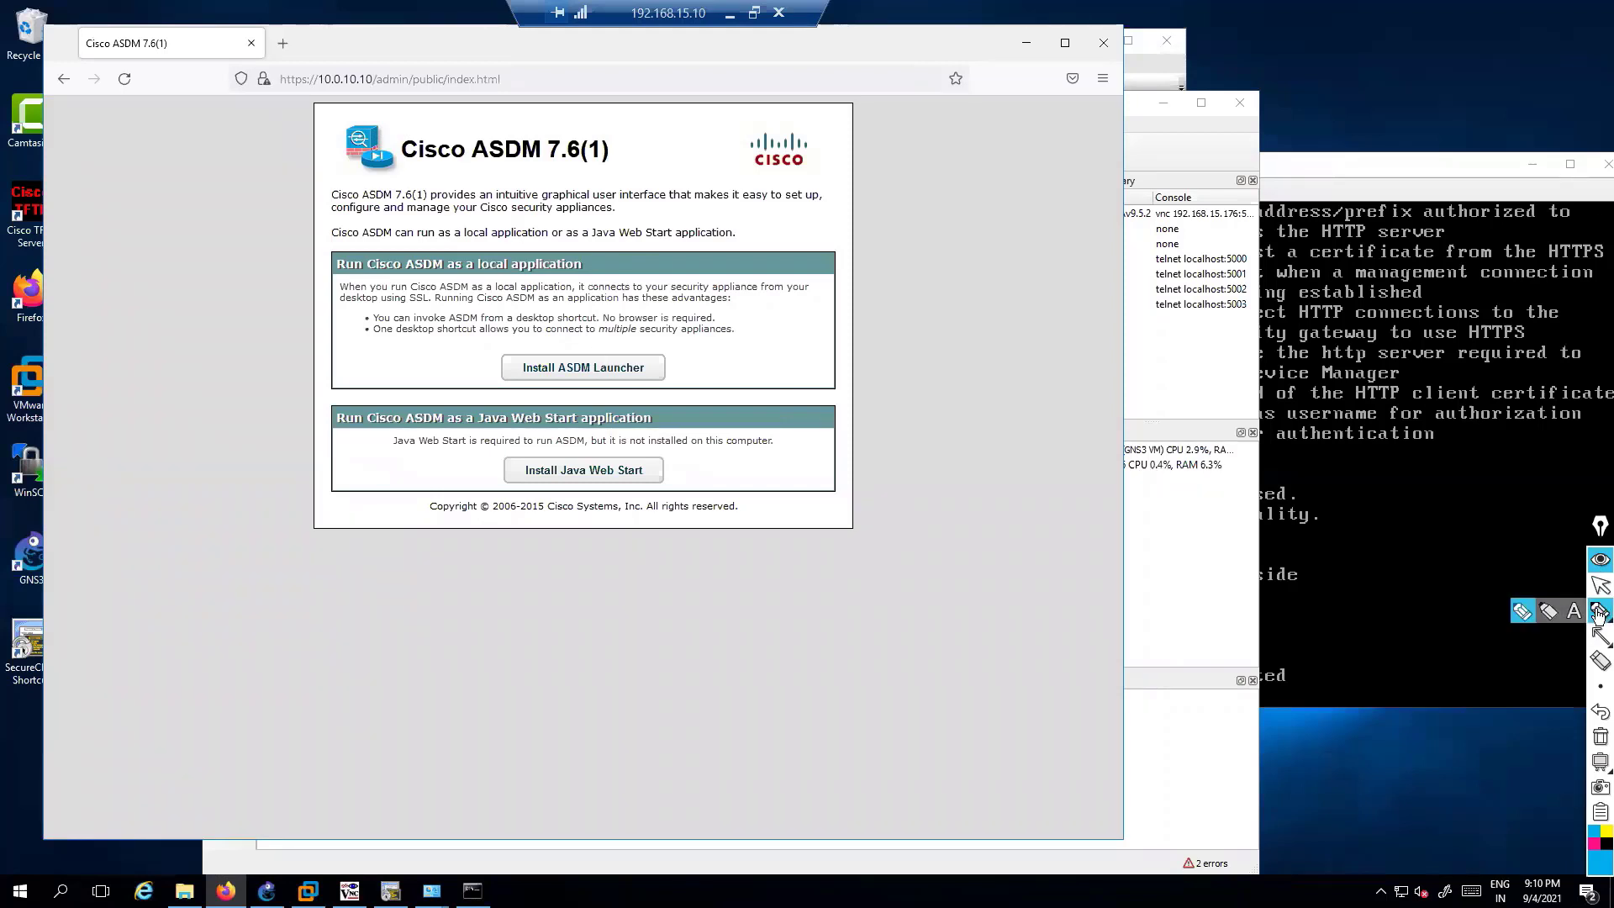
mouse_move(513, 393)
left_mouse_down()
mouse_move(523, 326)
mouse_move(676, 388)
mouse_move(486, 401)
left_mouse_up()
left_click_drag(689, 368, 786, 395)
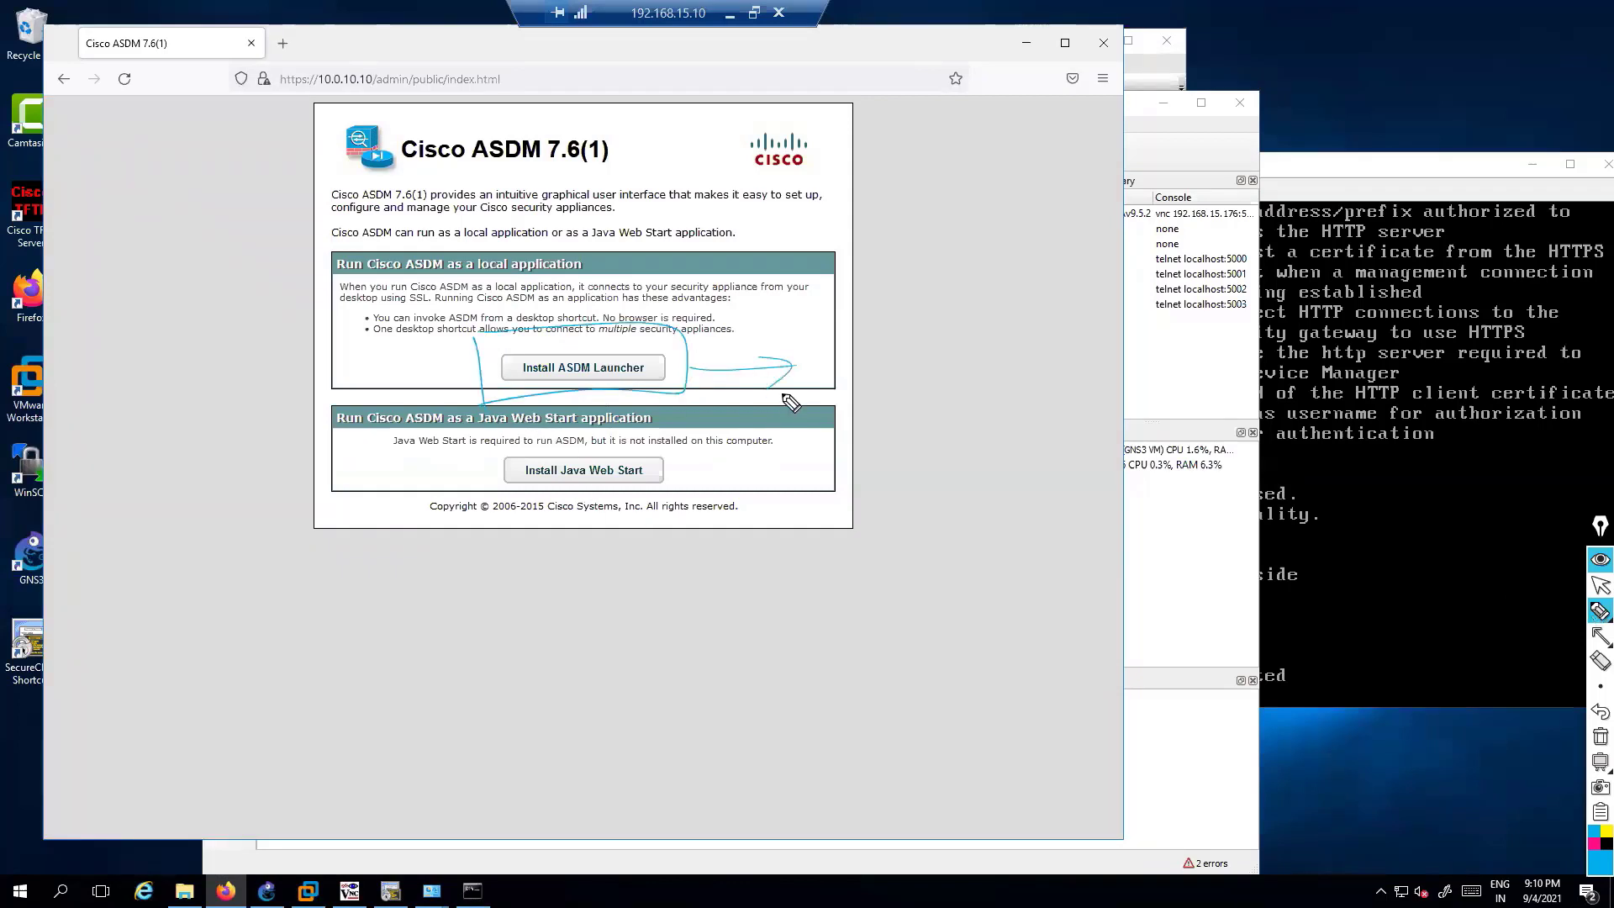
left_click_drag(474, 336, 473, 411)
mouse_move(462, 355)
left_mouse_down()
mouse_move(546, 344)
mouse_move(476, 409)
left_mouse_up()
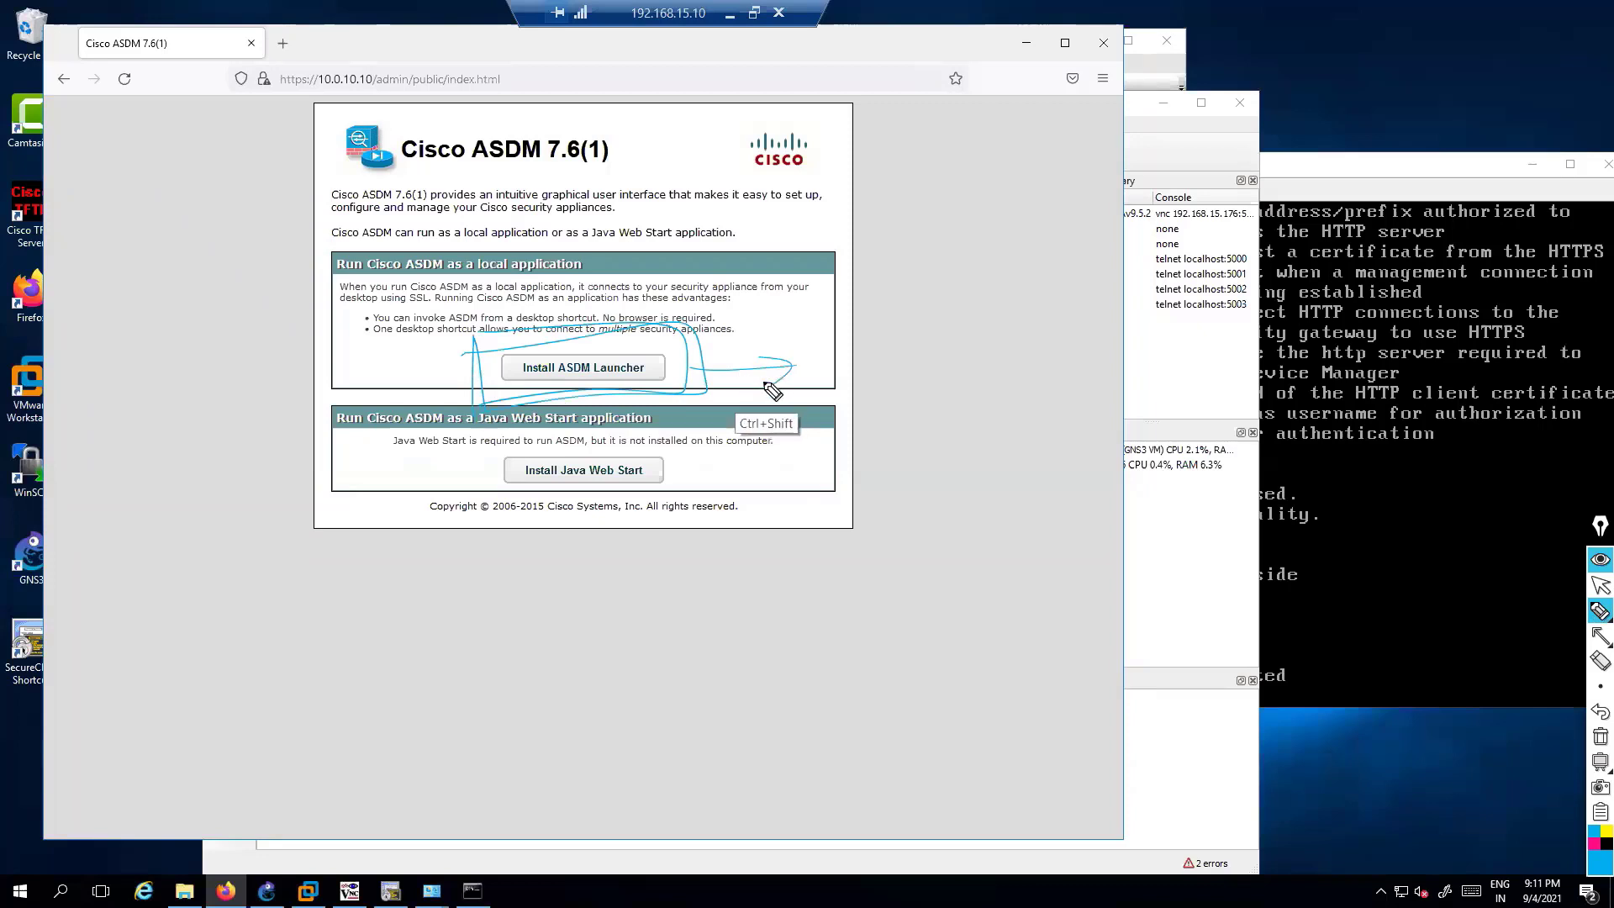
mouse_move(474, 336)
left_mouse_down()
mouse_move(480, 411)
mouse_move(447, 418)
left_mouse_up()
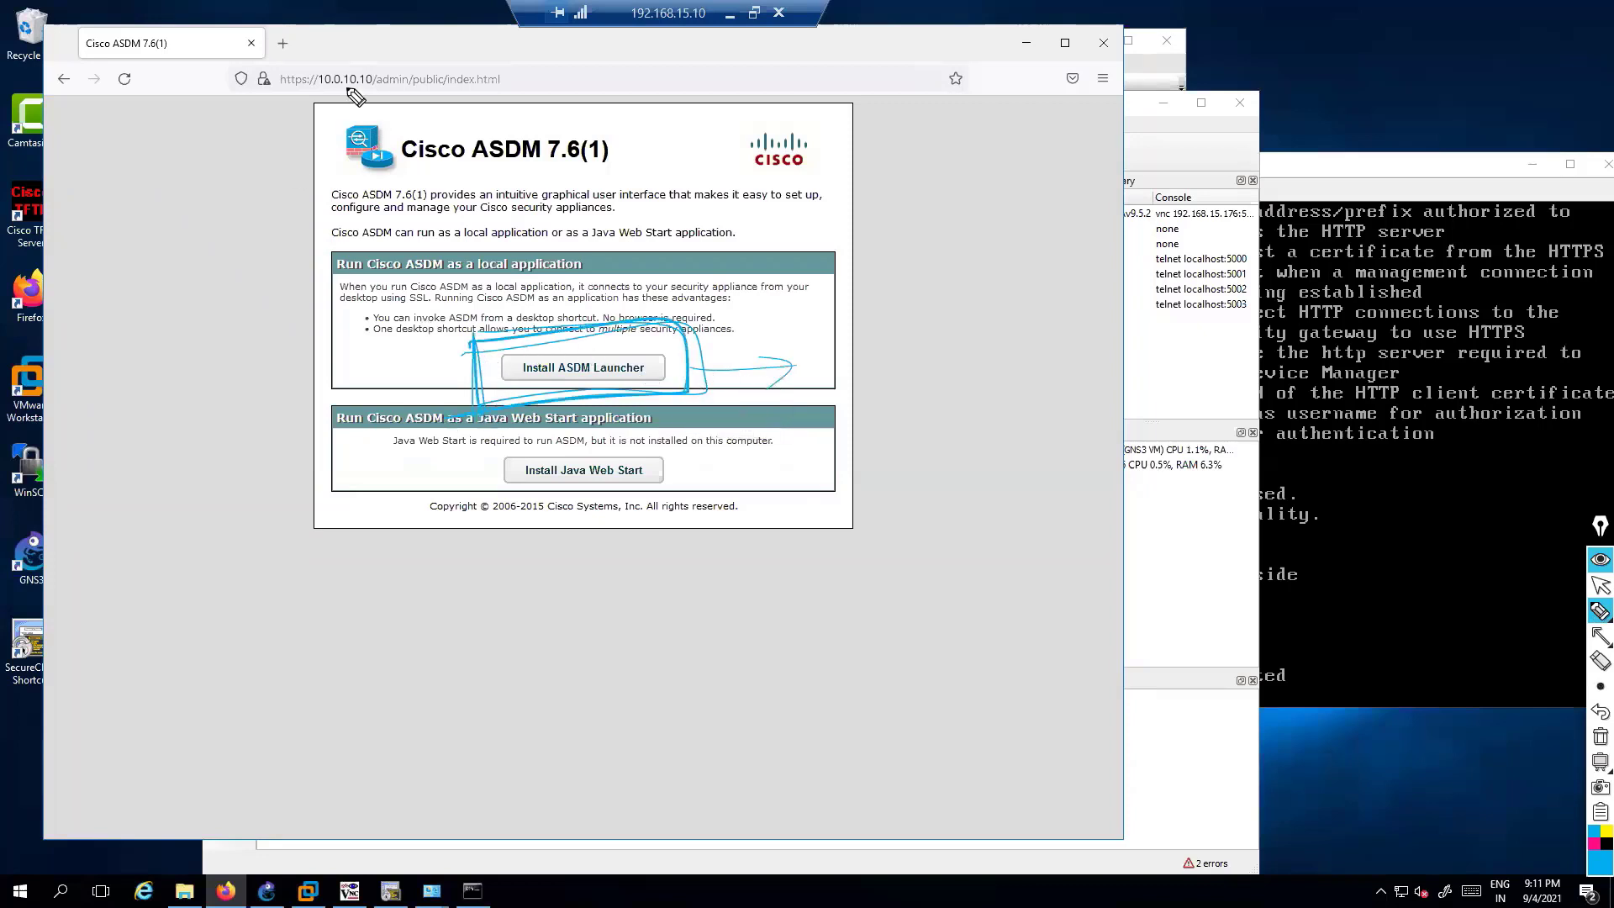
mouse_move(351, 94)
left_mouse_down()
mouse_move(336, 35)
mouse_move(374, 47)
left_mouse_up()
mouse_move(702, 367)
left_mouse_down()
mouse_move(794, 370)
mouse_move(764, 395)
left_mouse_up()
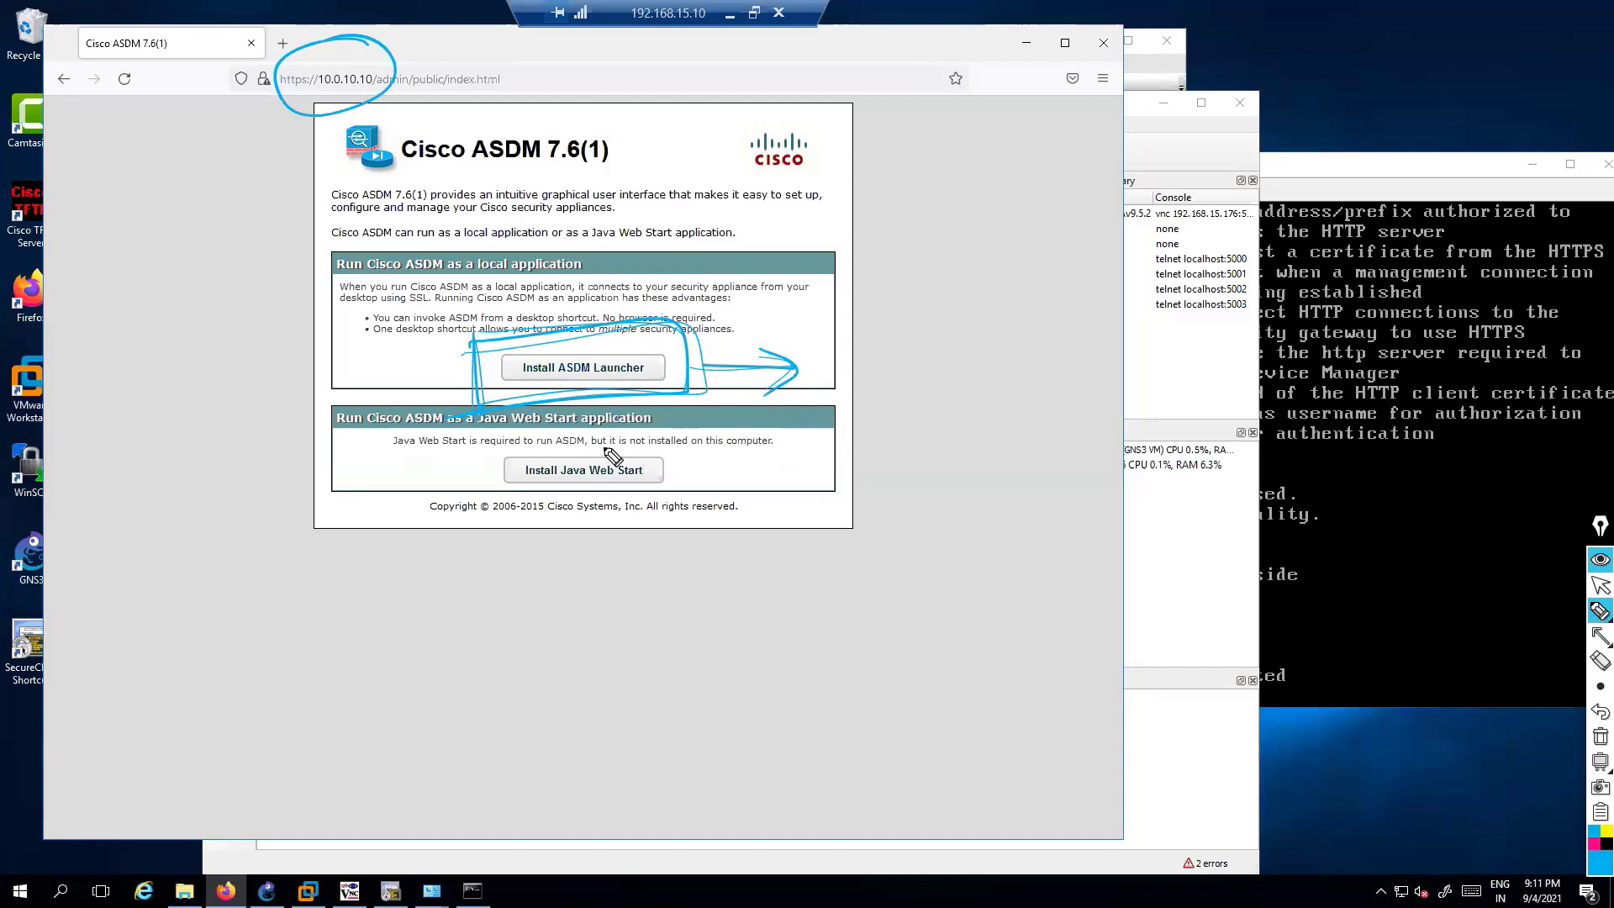
mouse_move(609, 437)
left_mouse_down()
mouse_move(627, 479)
mouse_move(966, 471)
mouse_move(1033, 496)
mouse_move(1076, 468)
left_mouse_up()
left_click_drag(1049, 483, 1076, 482)
left_click_drag(1067, 462, 1067, 489)
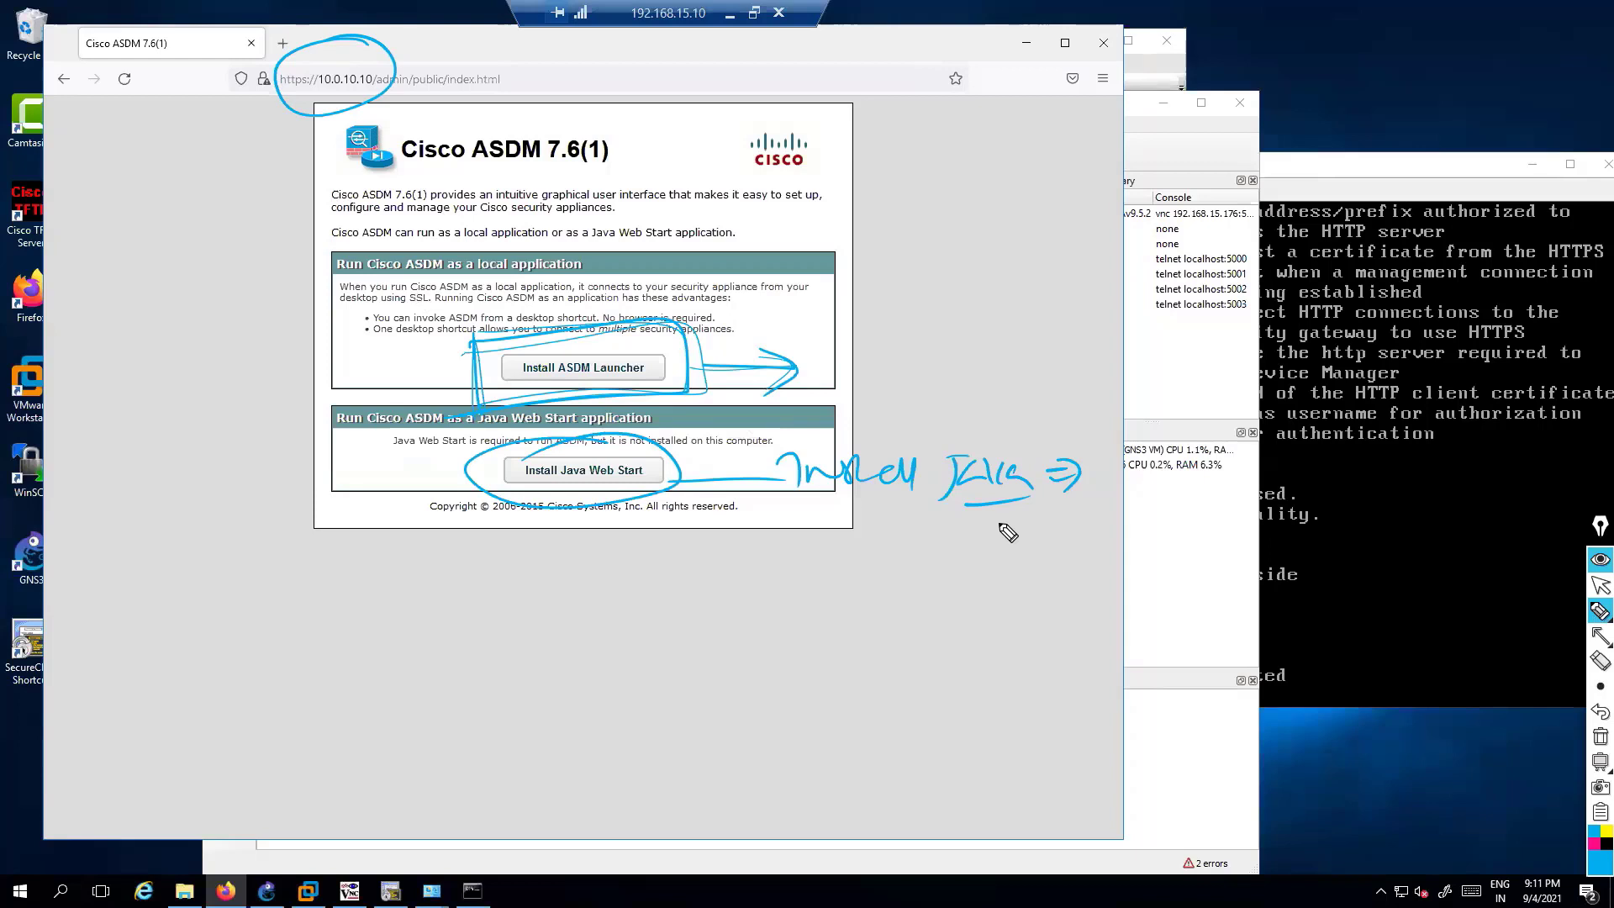
mouse_move(721, 515)
left_mouse_down()
mouse_move(841, 578)
mouse_move(915, 566)
left_mouse_up()
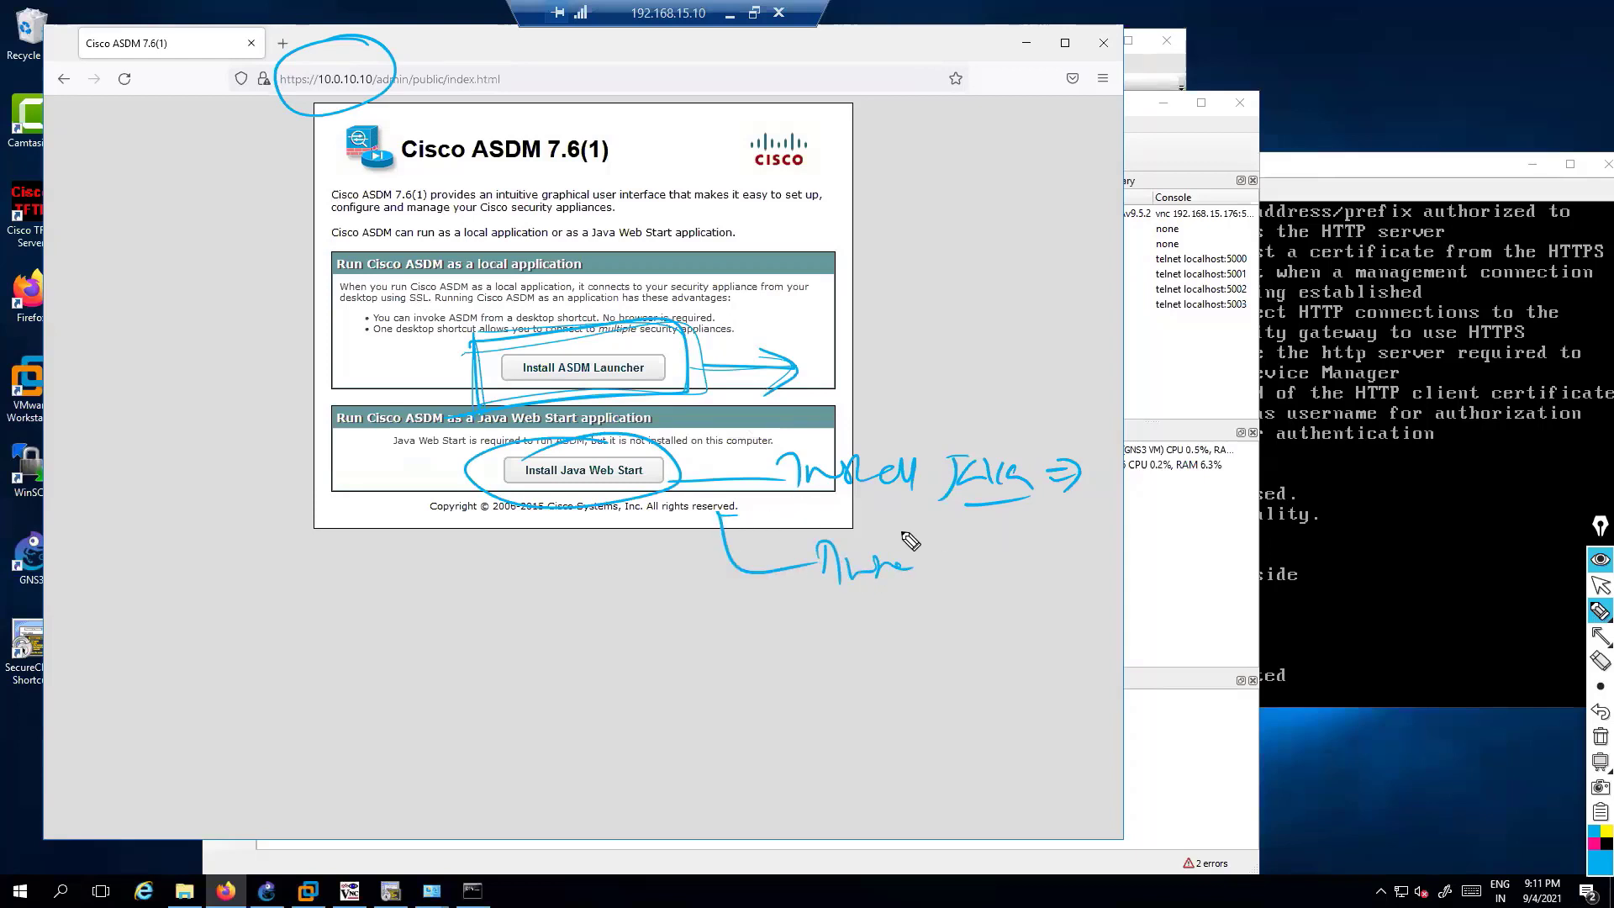
key("ctrl+shift+7")
key("ctrl+shift+2")
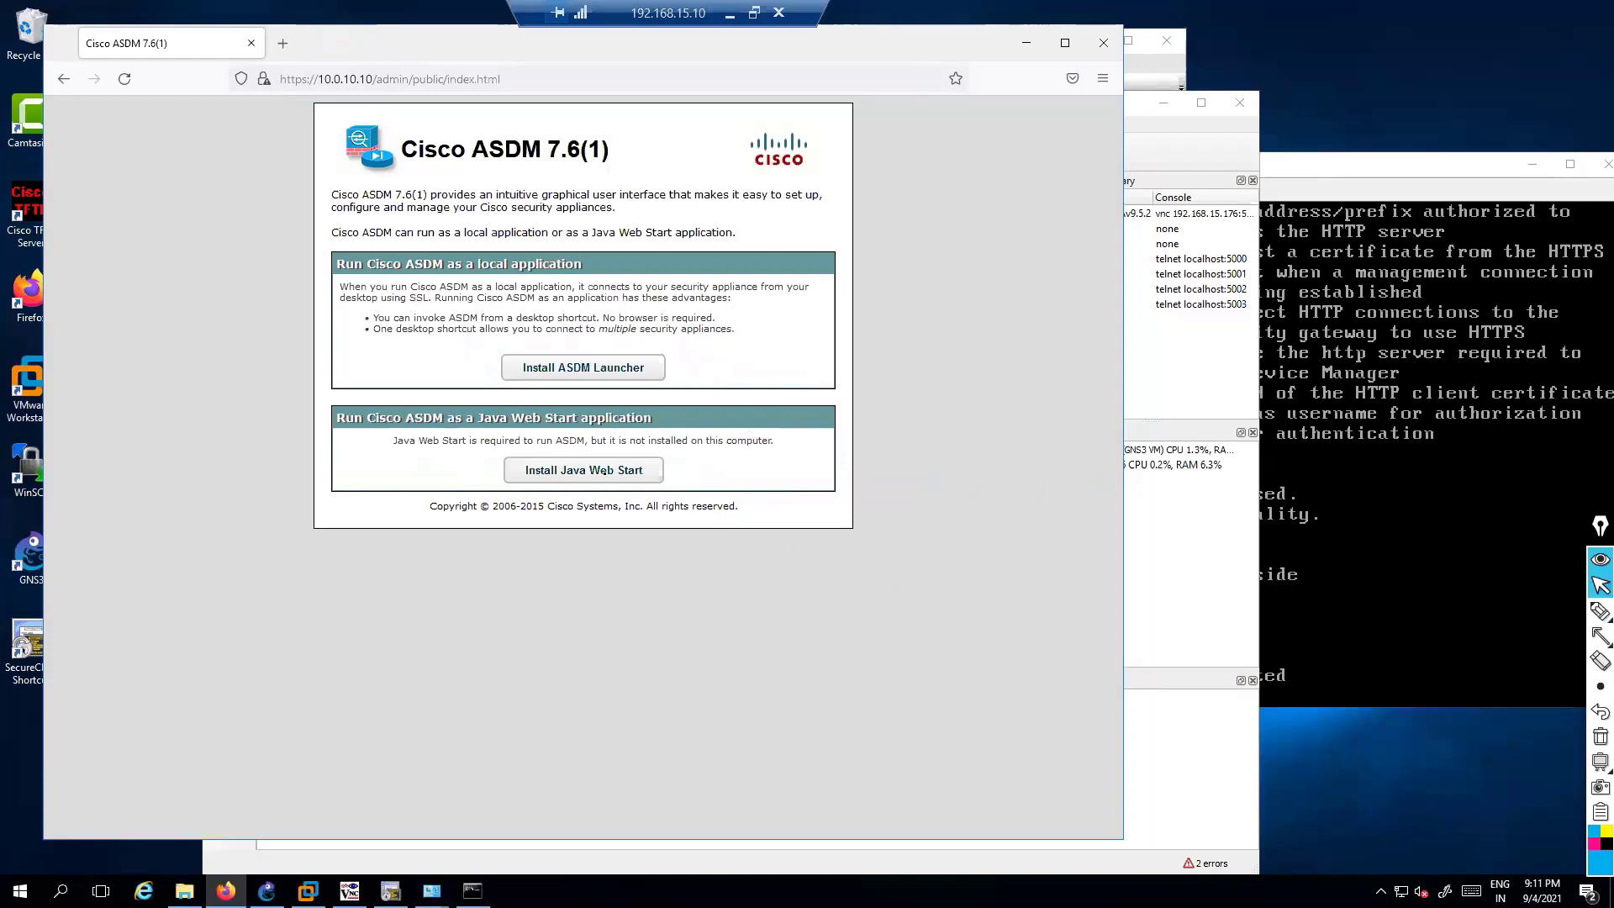
Download Java Web Start from the ASDM page and load google.com in a new tab
left_click(607, 476)
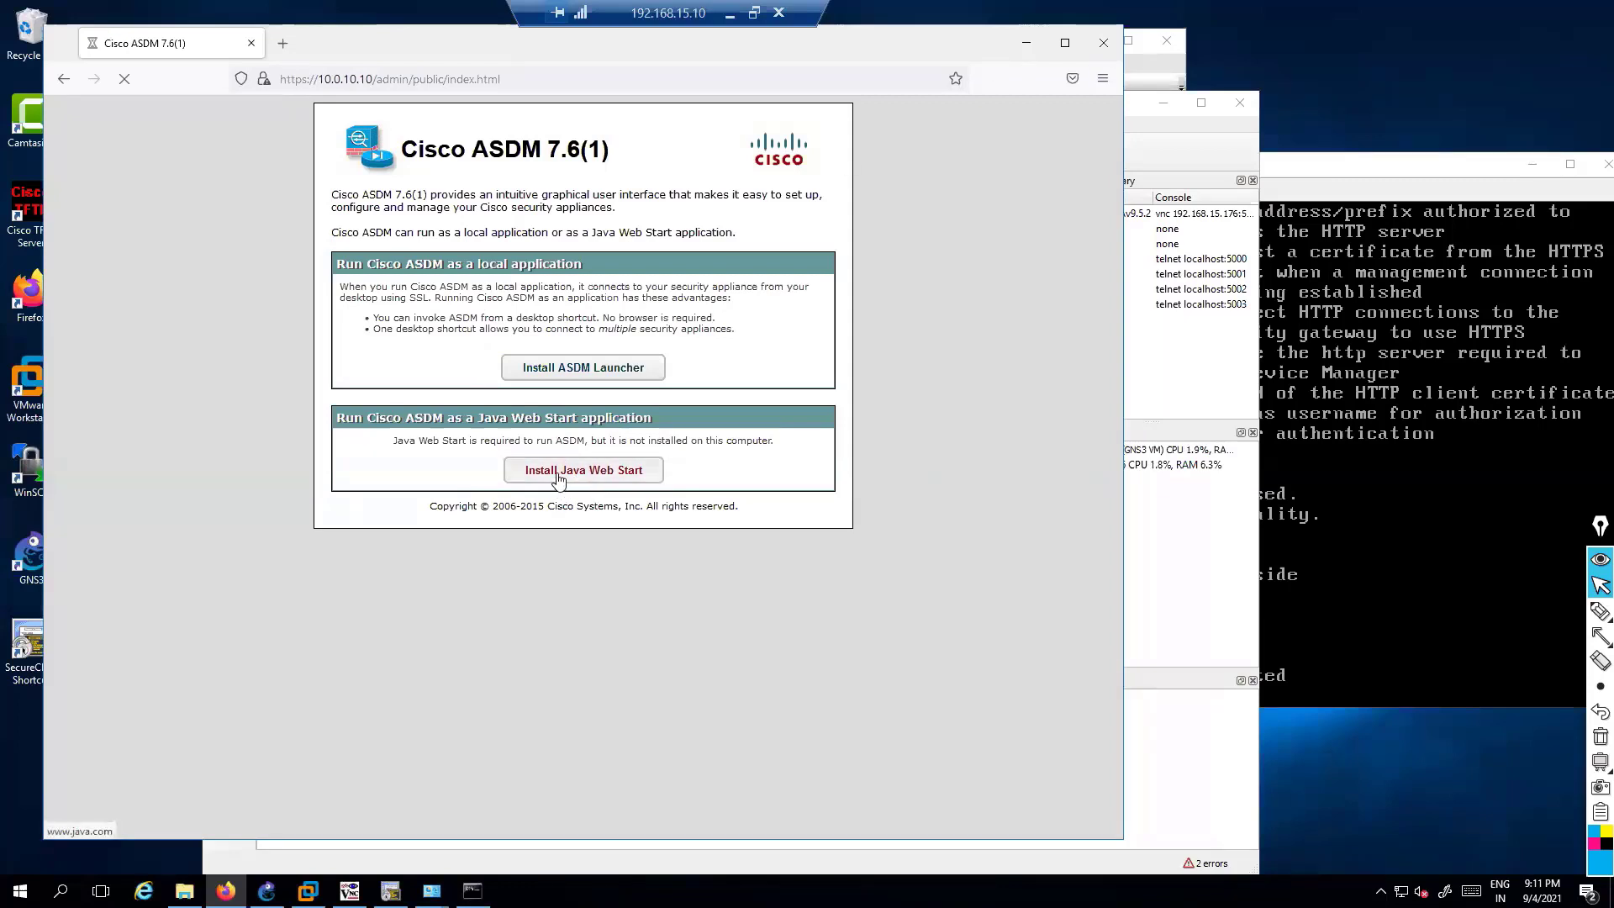
left_click(283, 43)
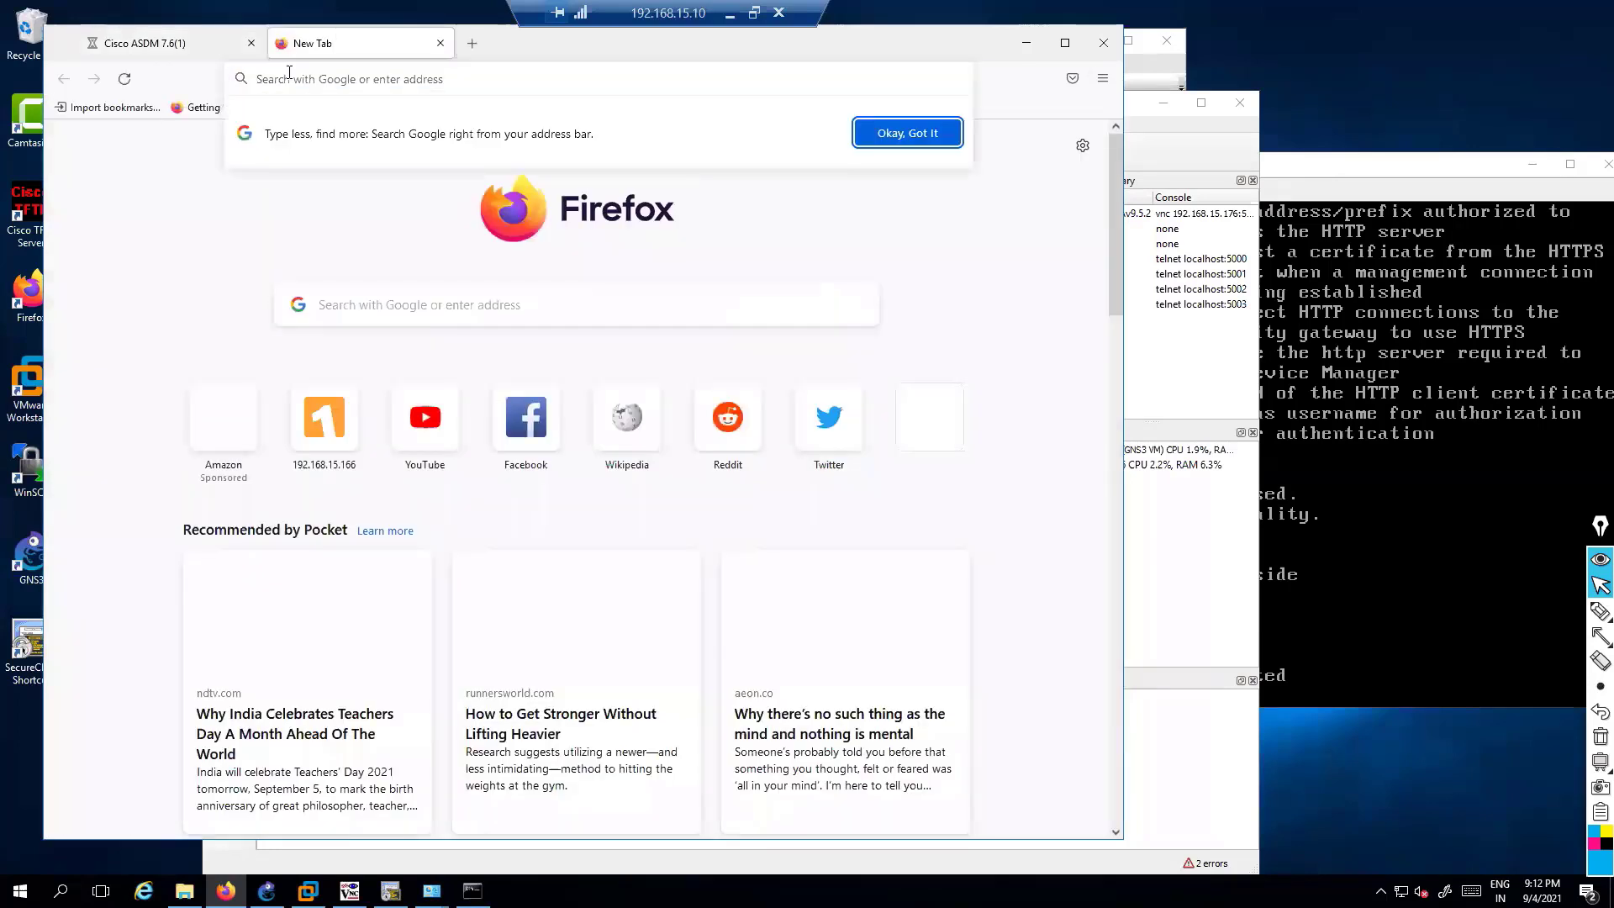
type("google.com/")
key("Return")
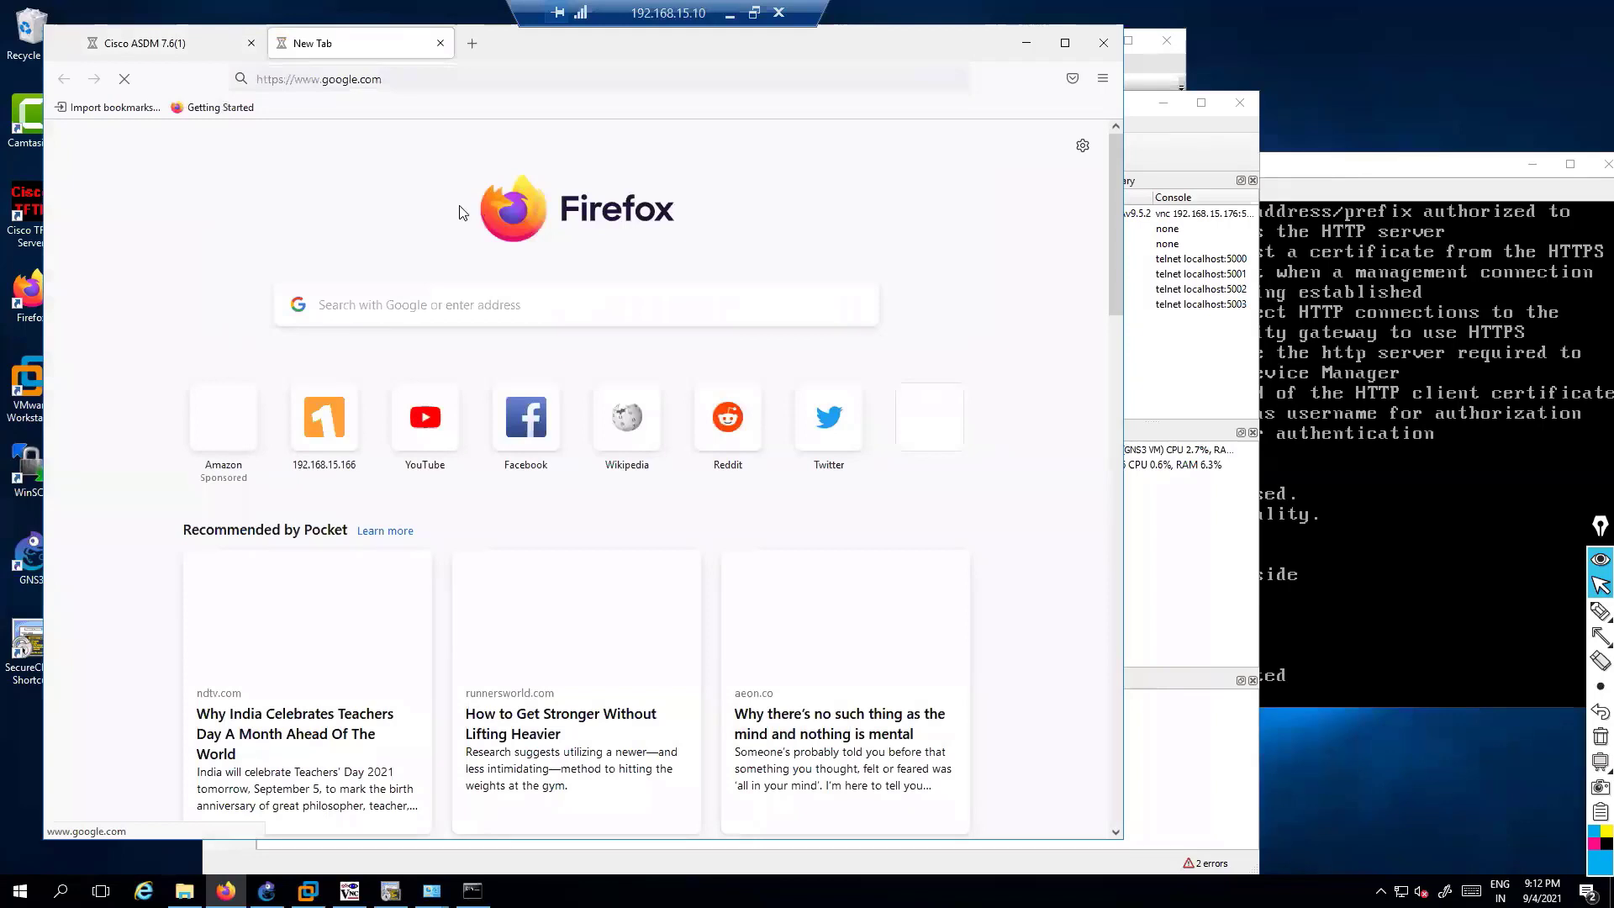
left_click(451, 79)
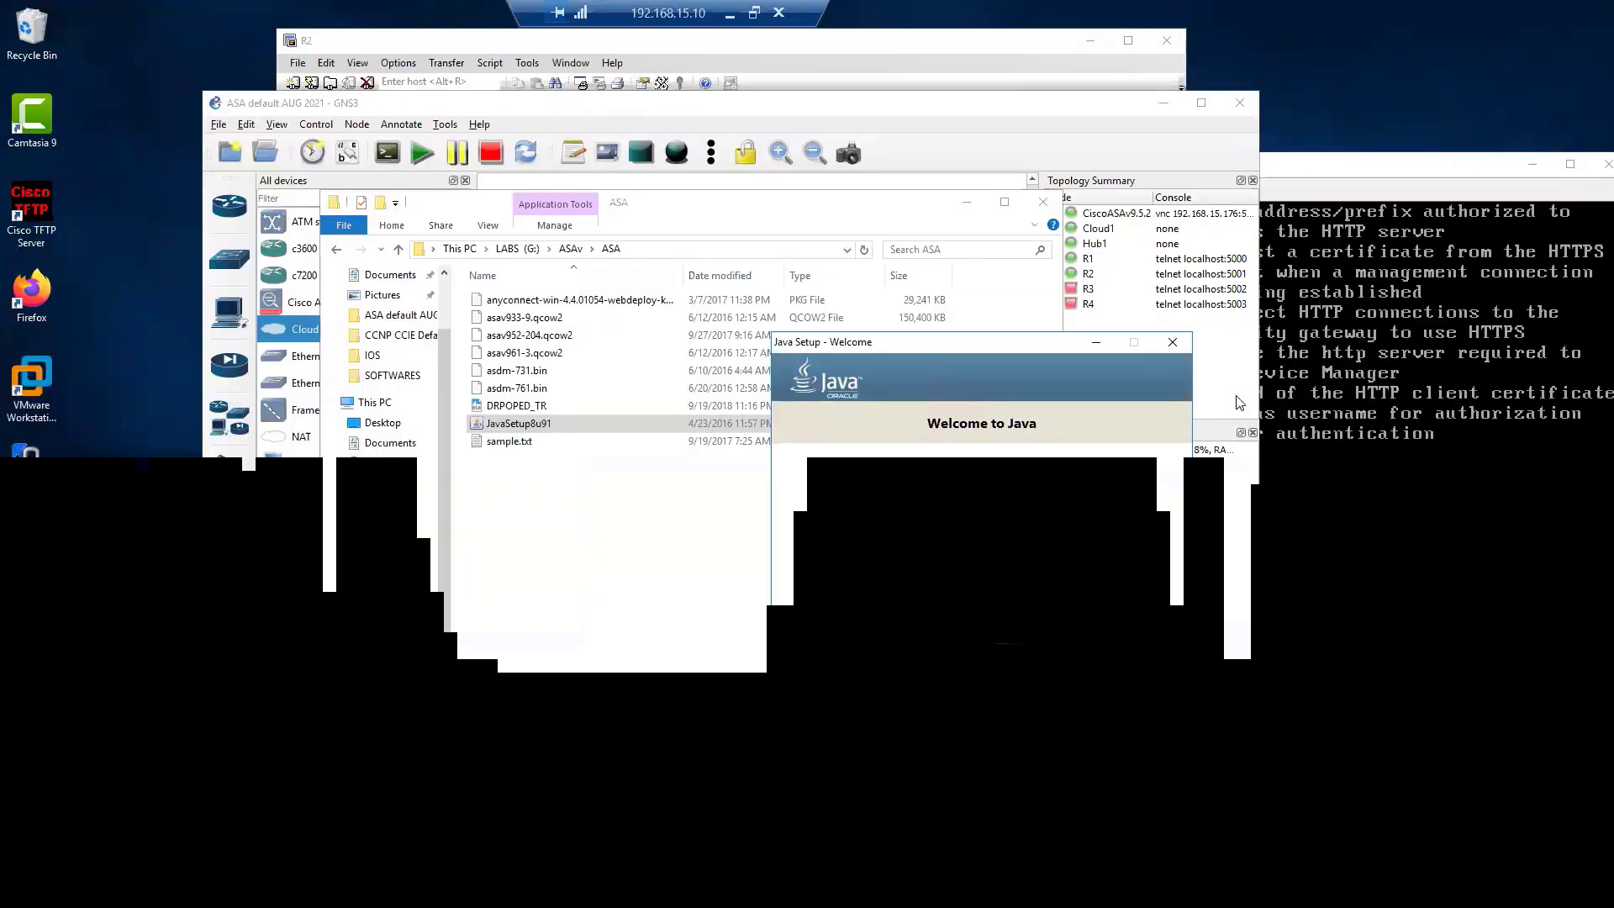
Select the JavaSetup8u91 installer, then return Firefox to the ASDM page and retry Install Java Web Start
left_click(530, 427)
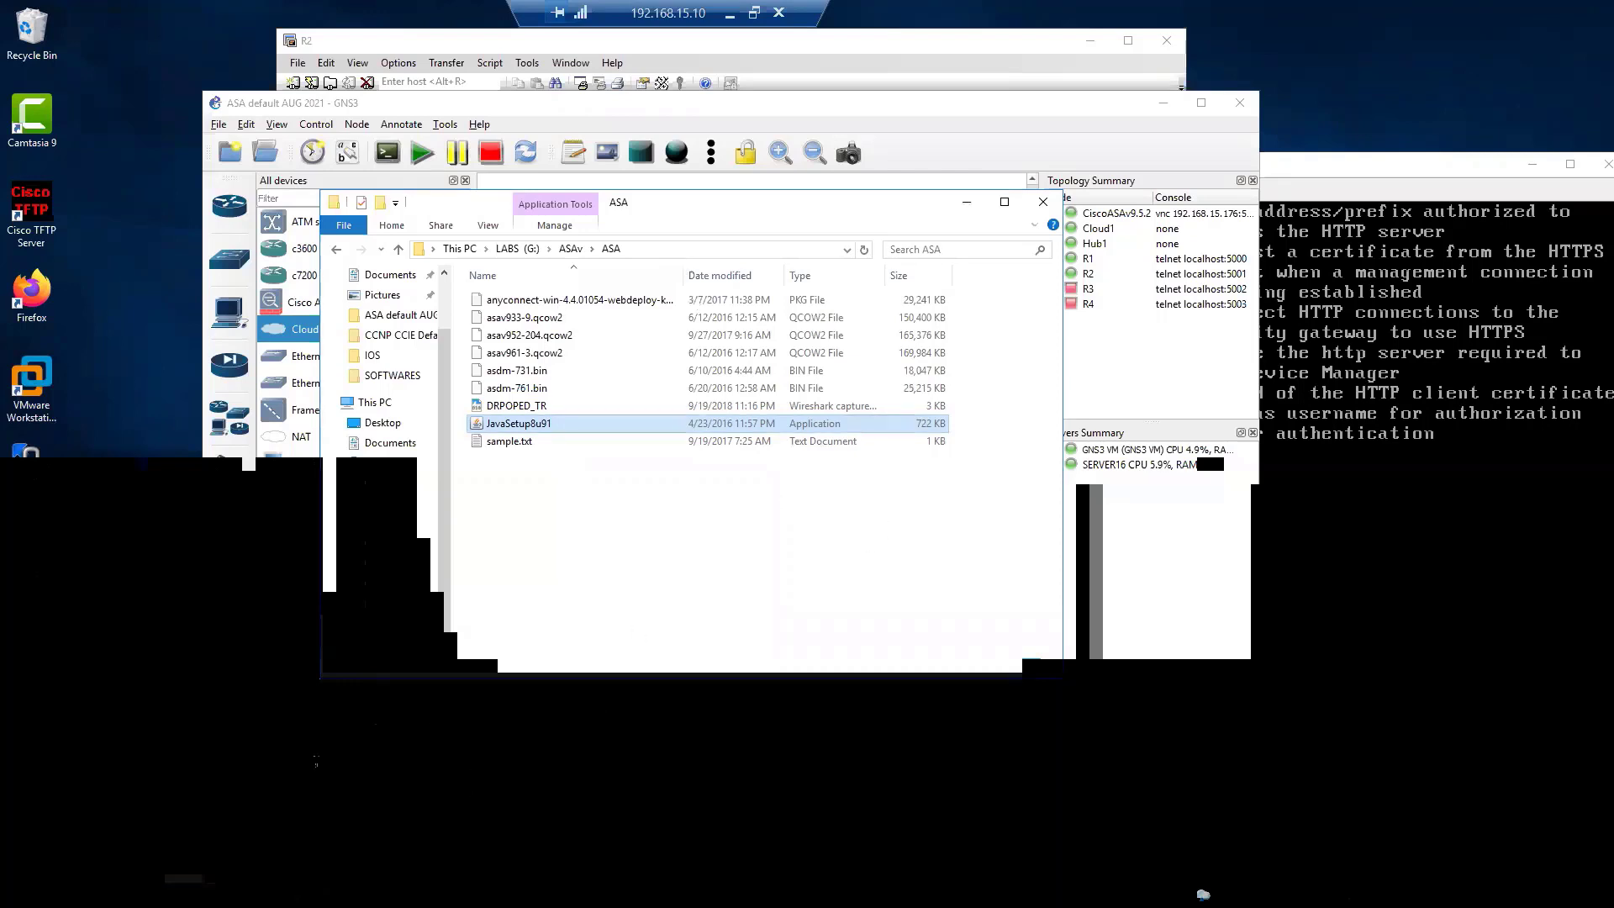
key("alt+Tab")
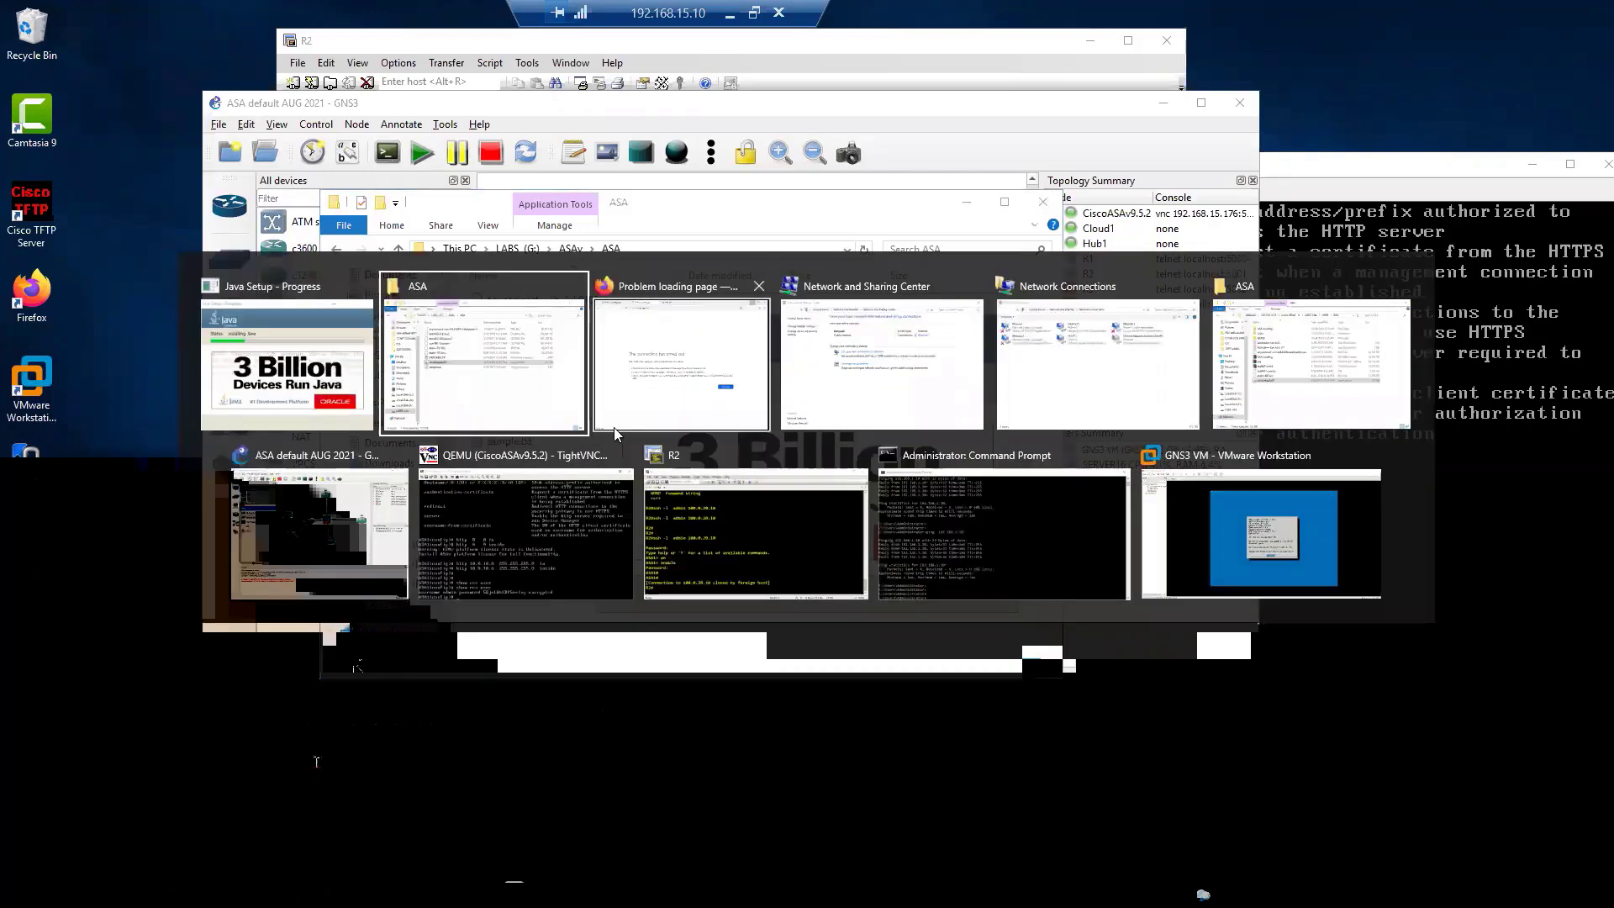
left_click(641, 380)
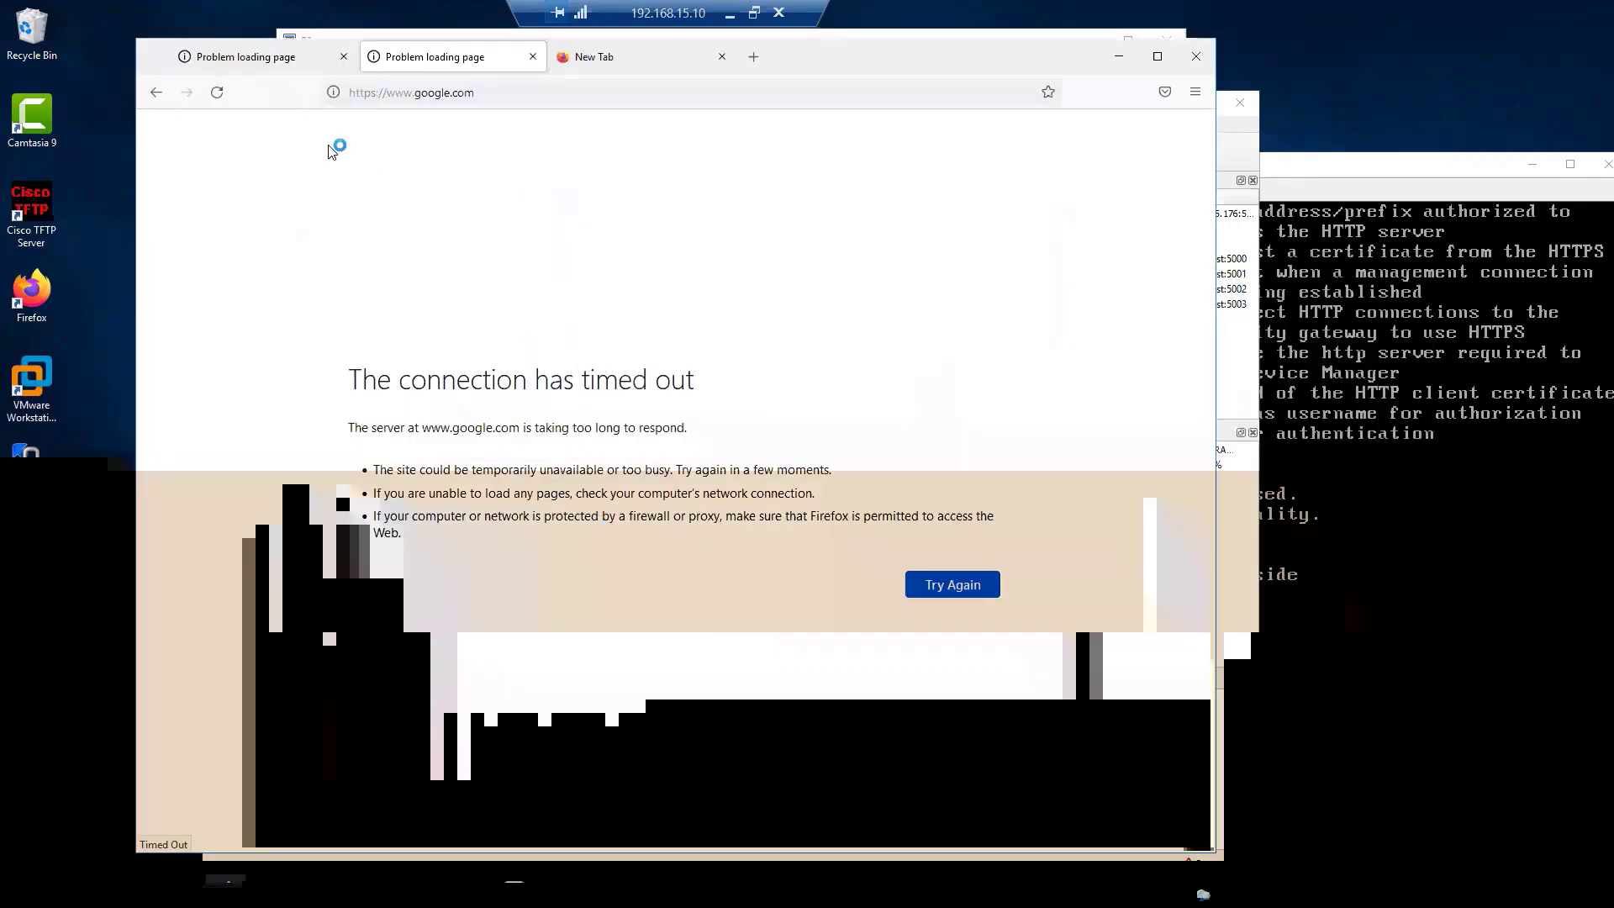
left_click(156, 93)
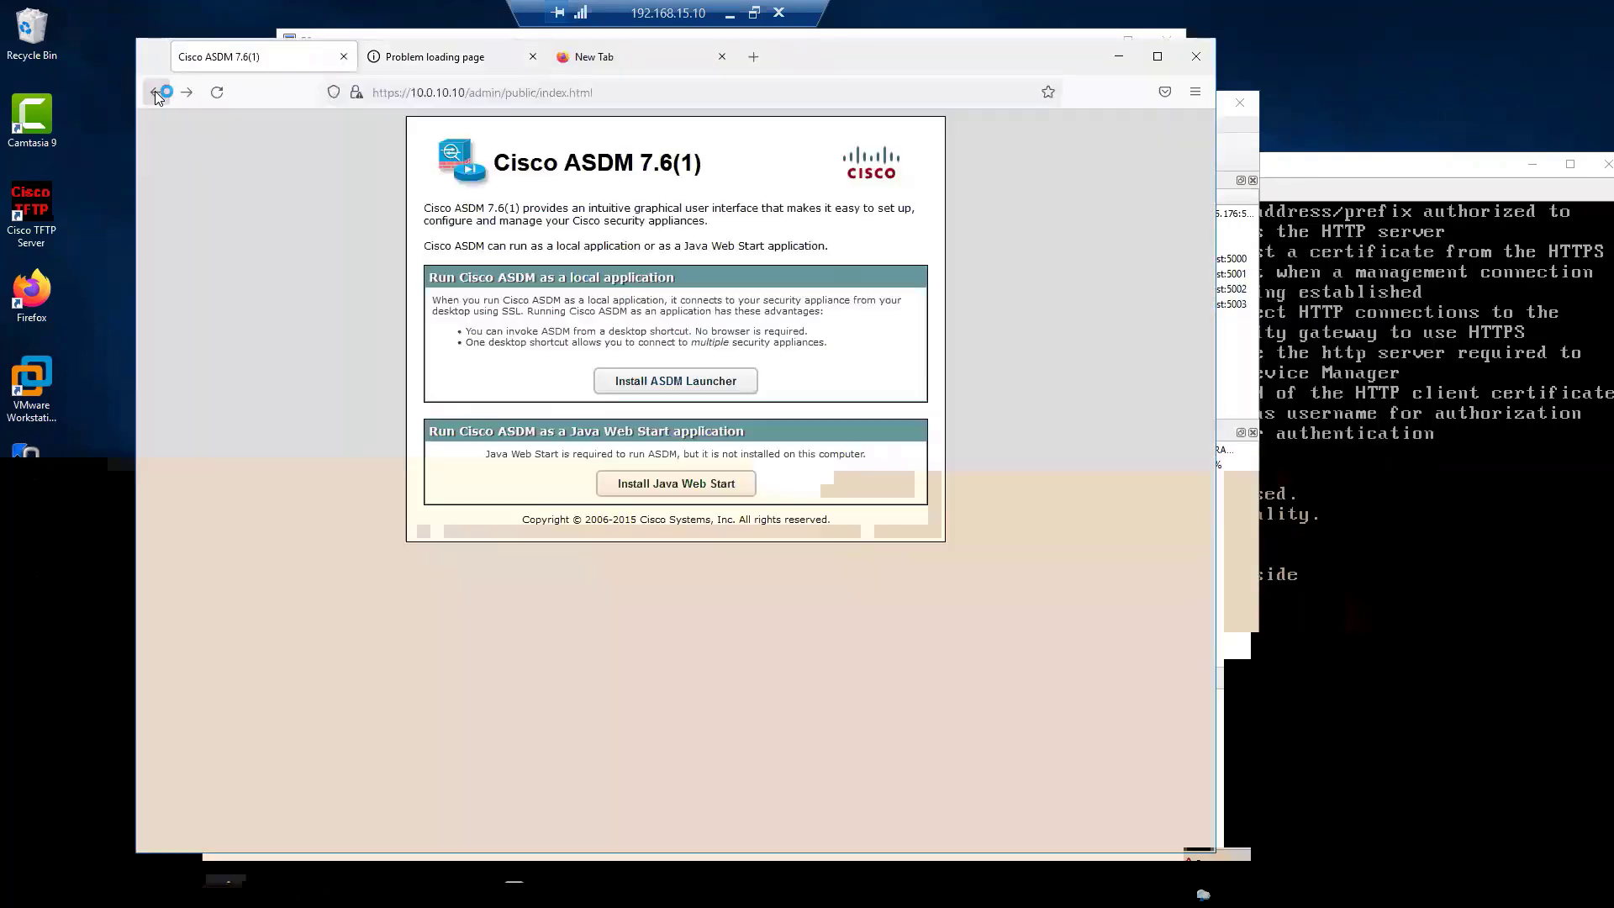
left_click(653, 496)
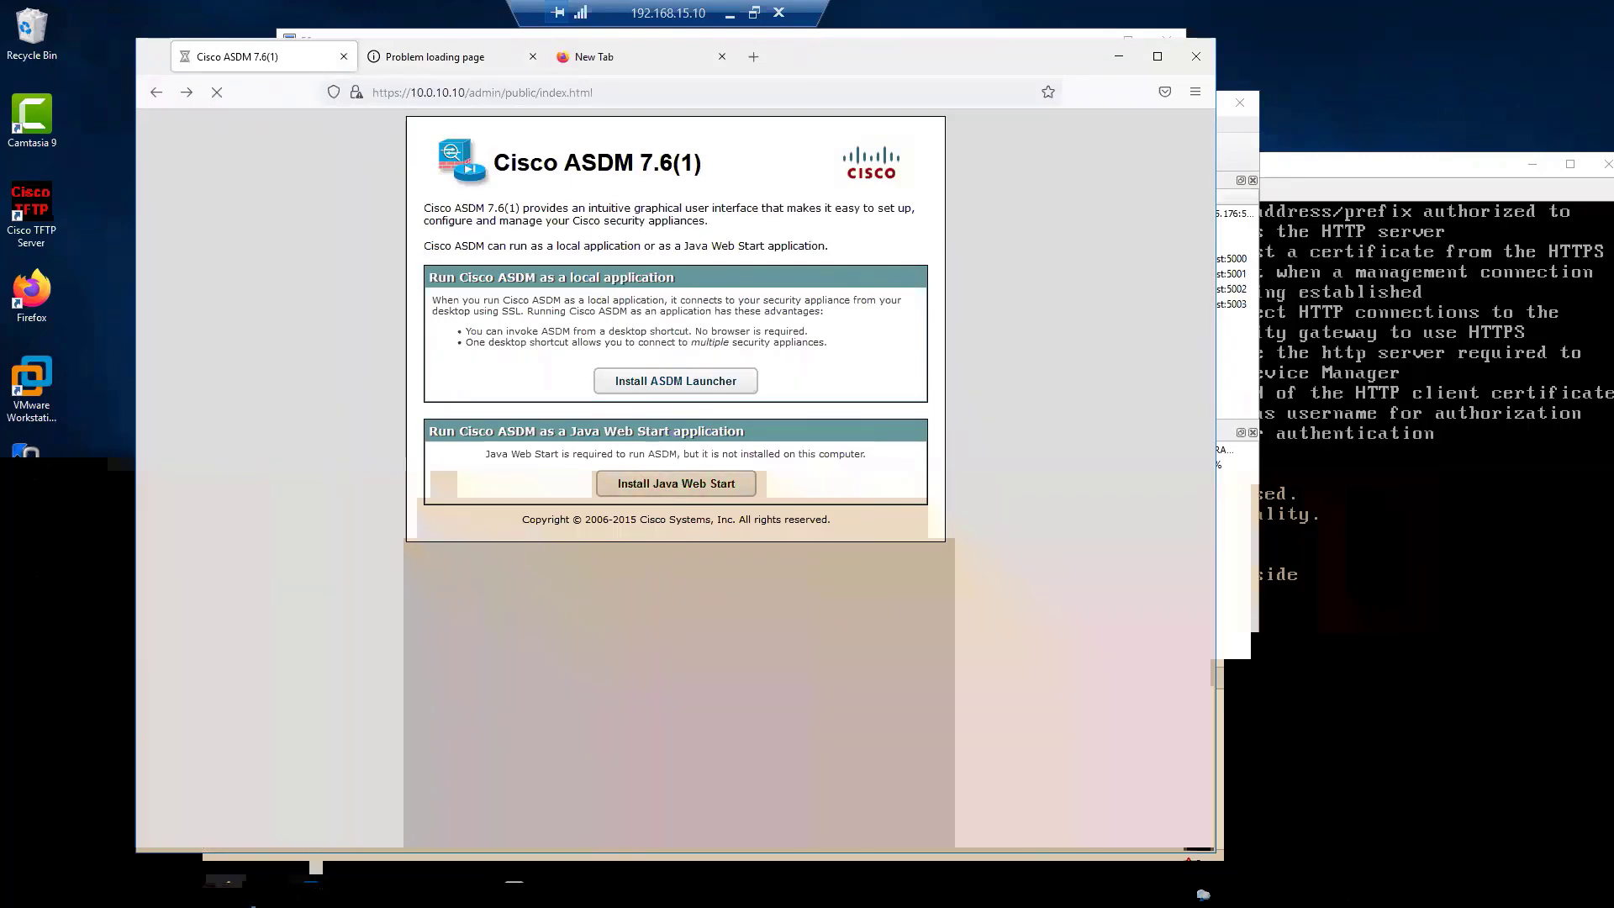
Start a Windows search for Word
key("super")
type("winw")
mouse_move(231, 893)
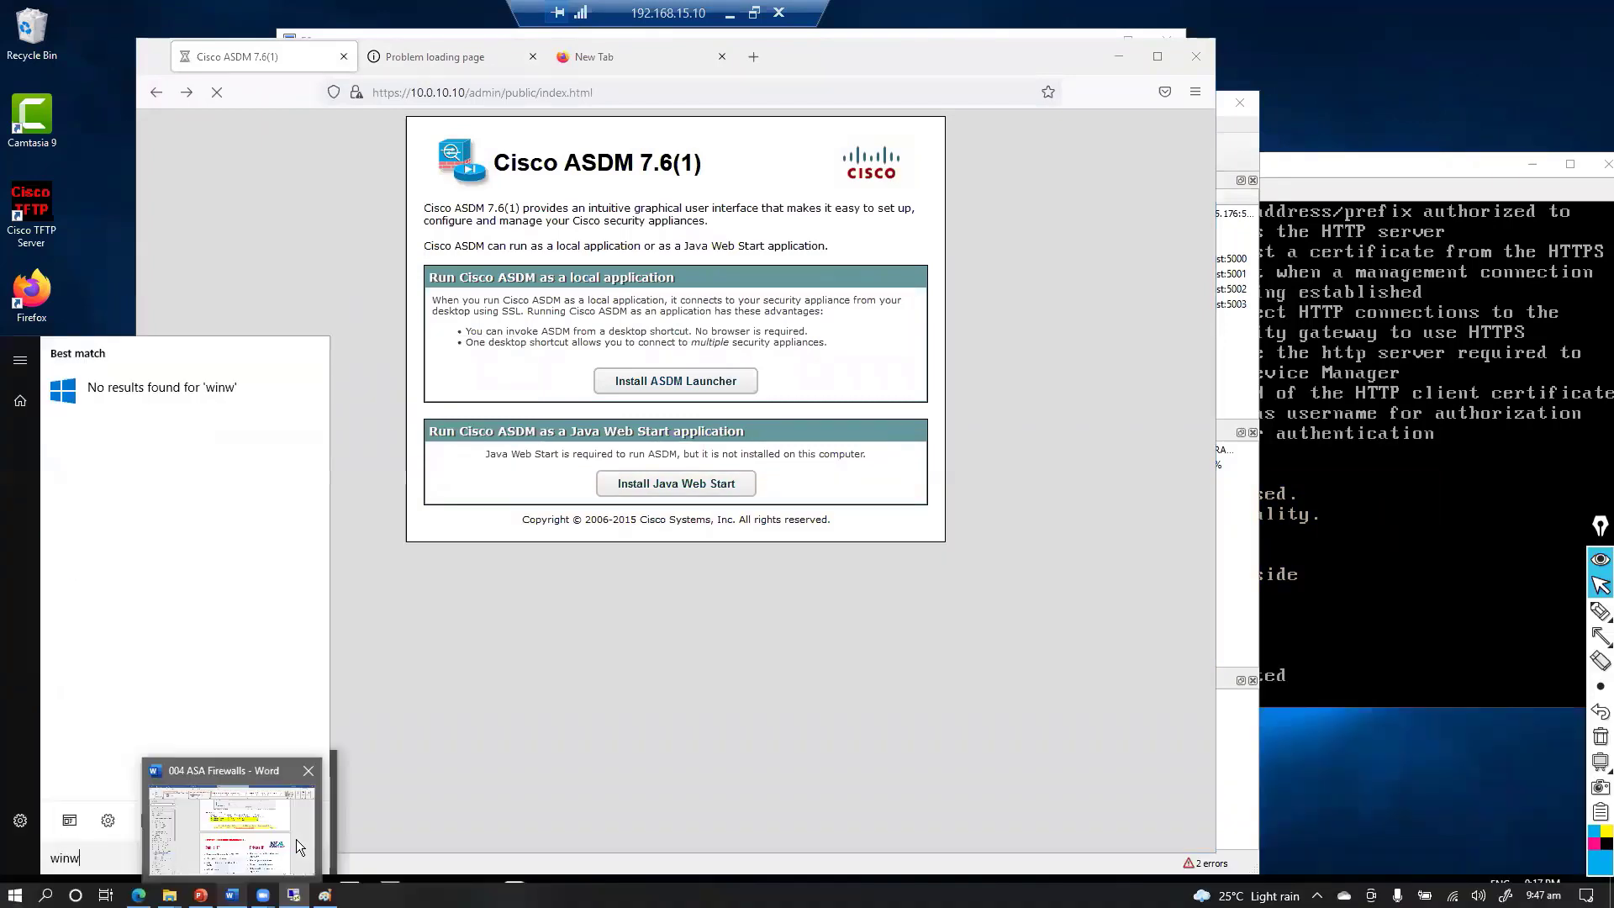
Close the search and bring the Word lab guide to the front
type("or")
left_click(369, 318)
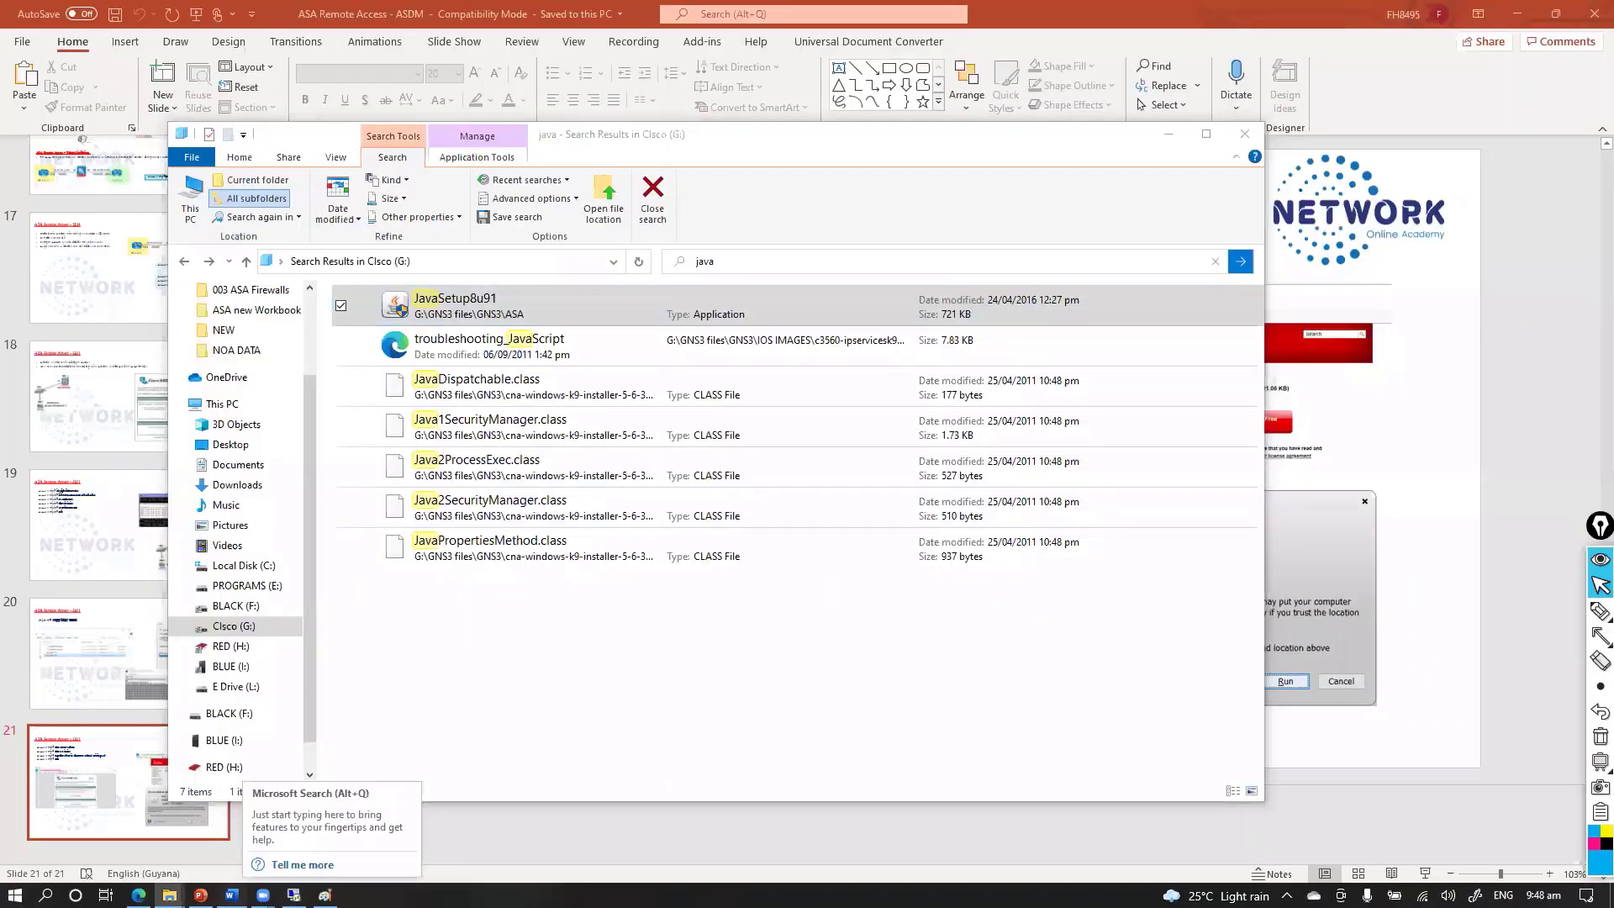
left_click(231, 895)
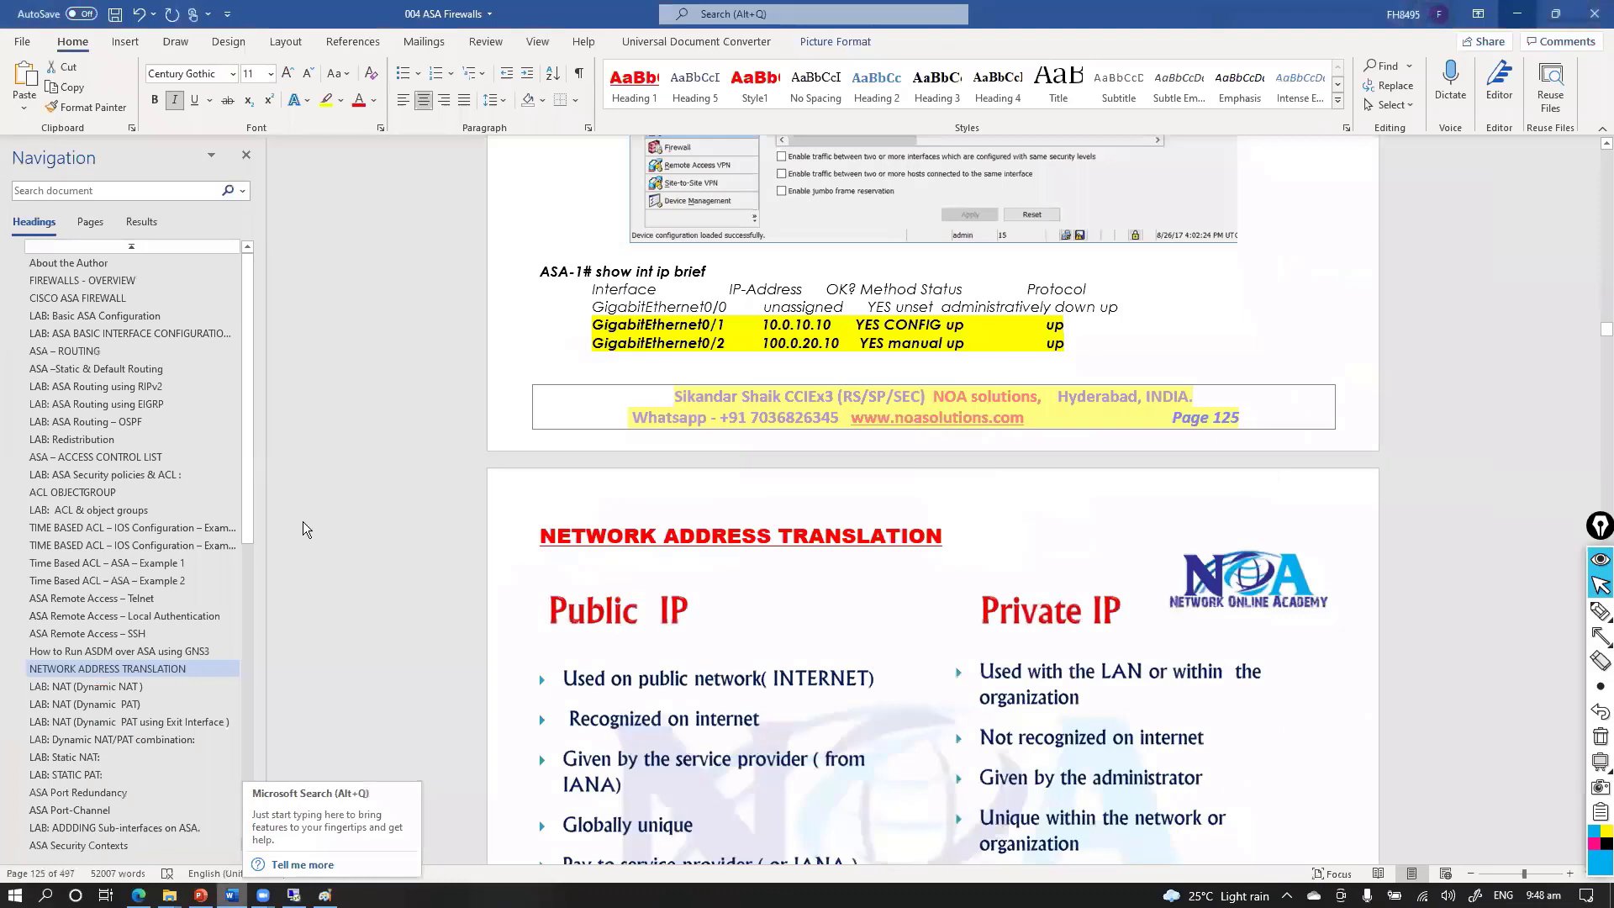
Read the Java install screenshots under 'How to Run ASDM over ASA using GNS3', then return to the remote session
left_click(158, 654)
scroll(753, 502, "down", 5)
scroll(752, 501, "down", 20)
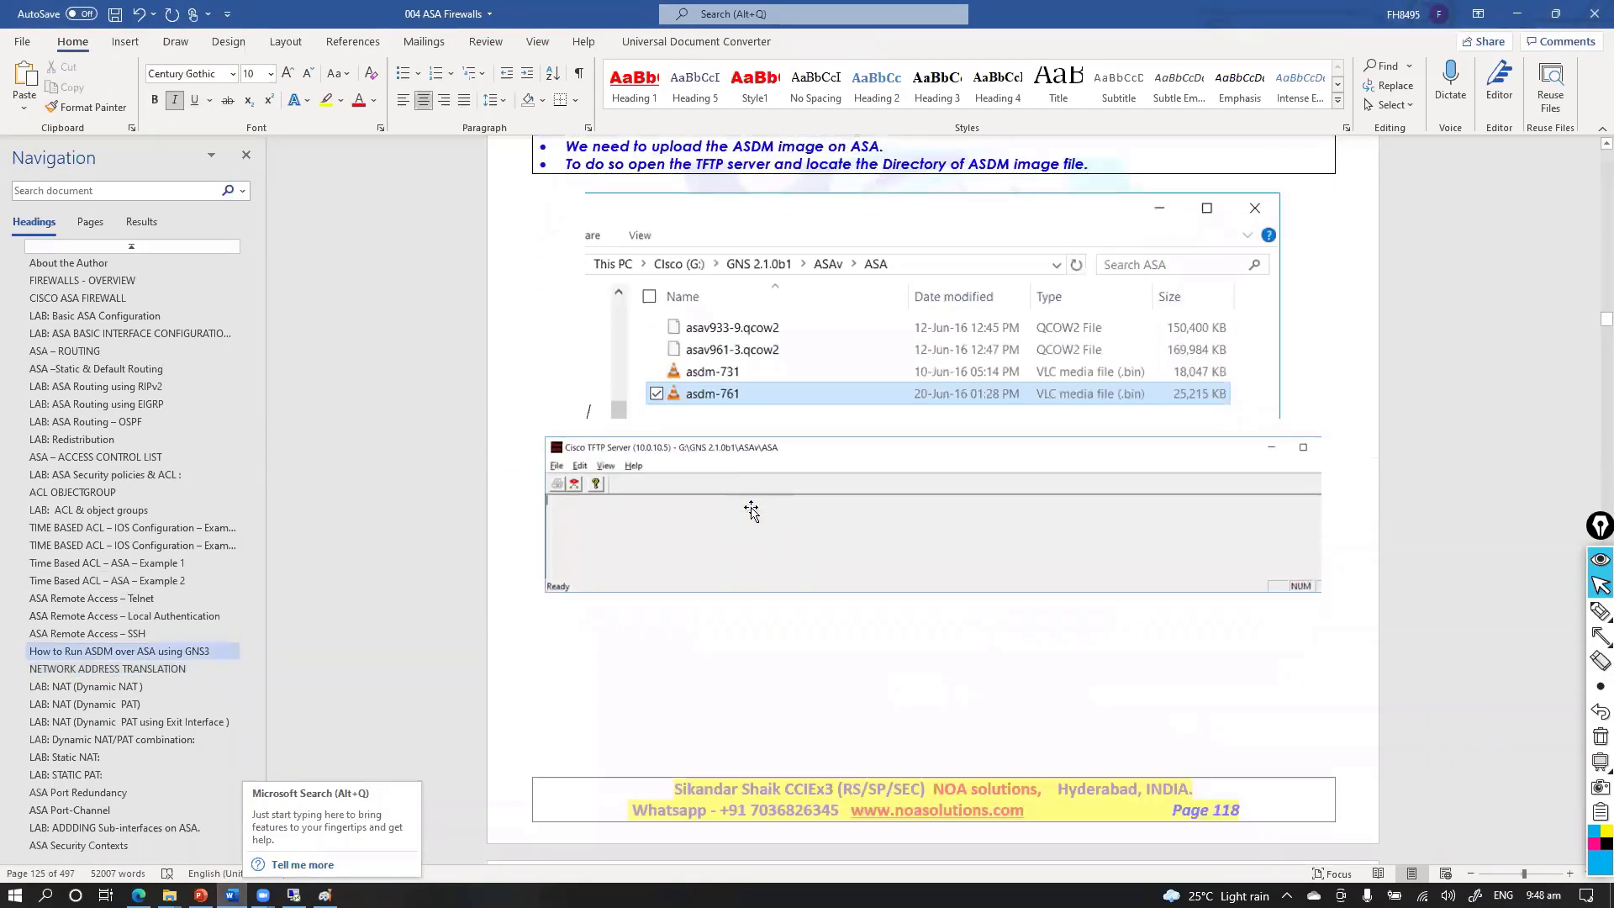
scroll(751, 507, "down", 10)
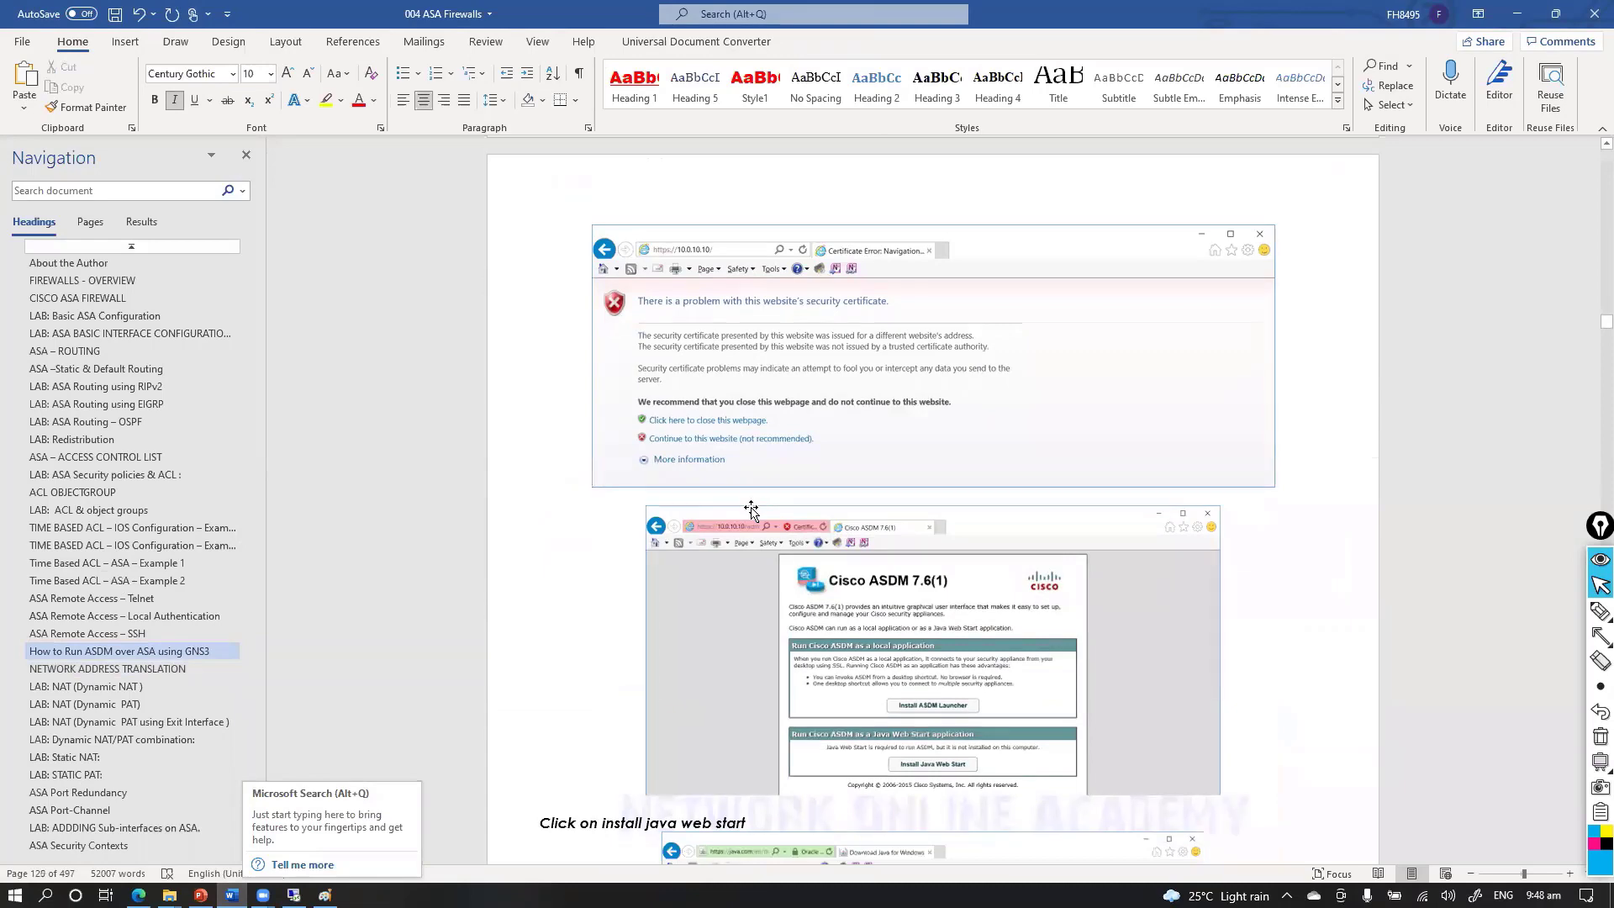
scroll(751, 507, "up", 4, "ctrl")
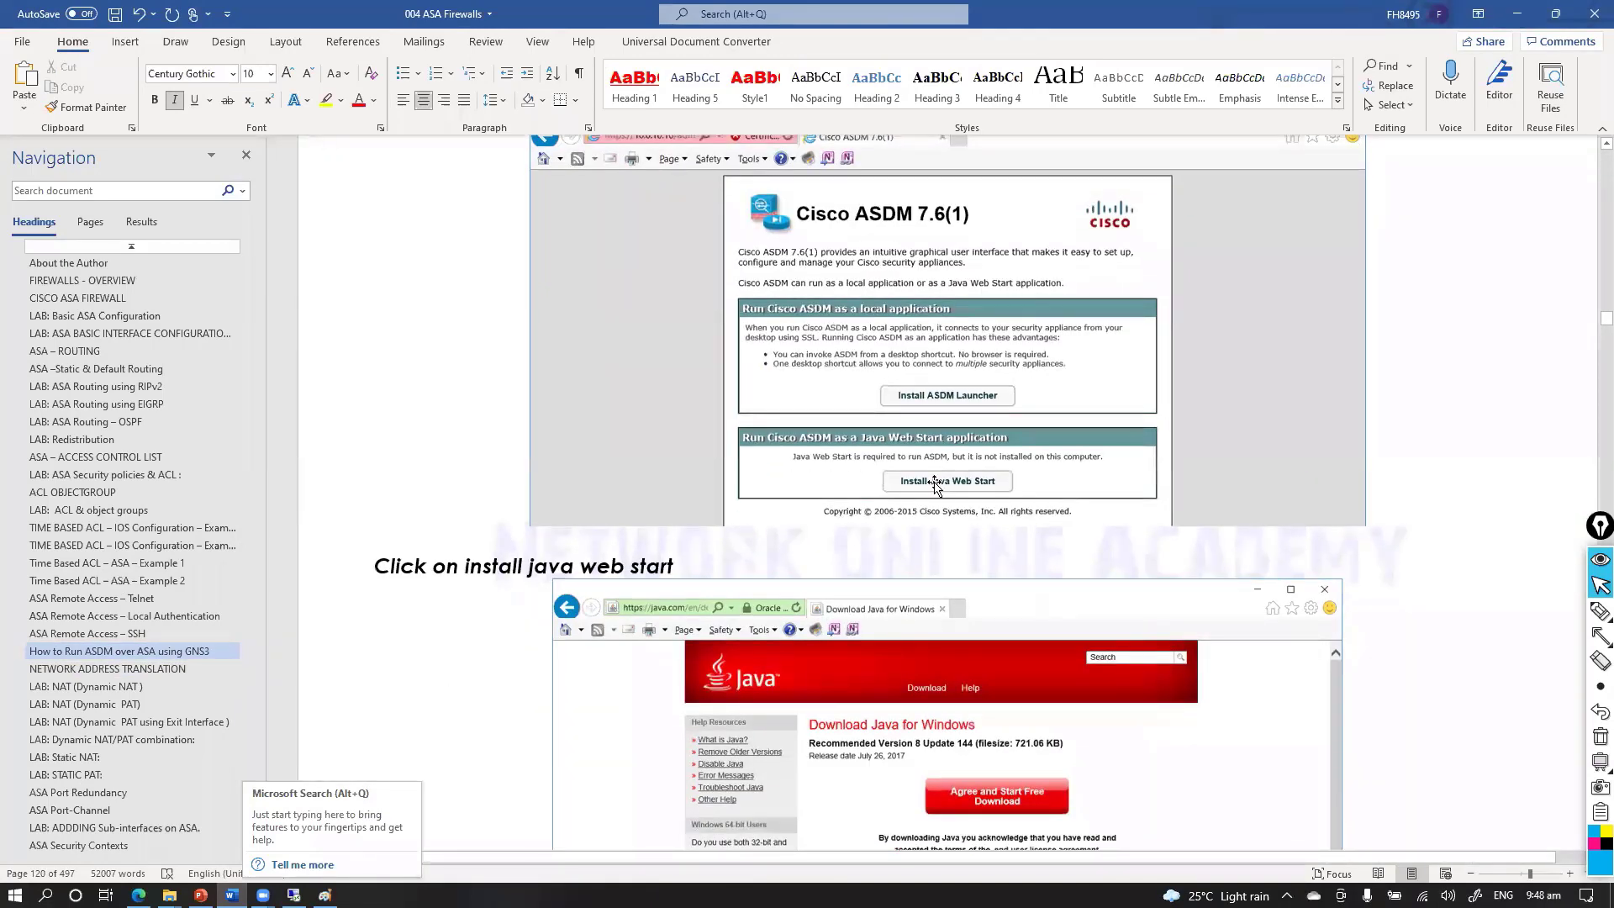
scroll(933, 482, "down", 2)
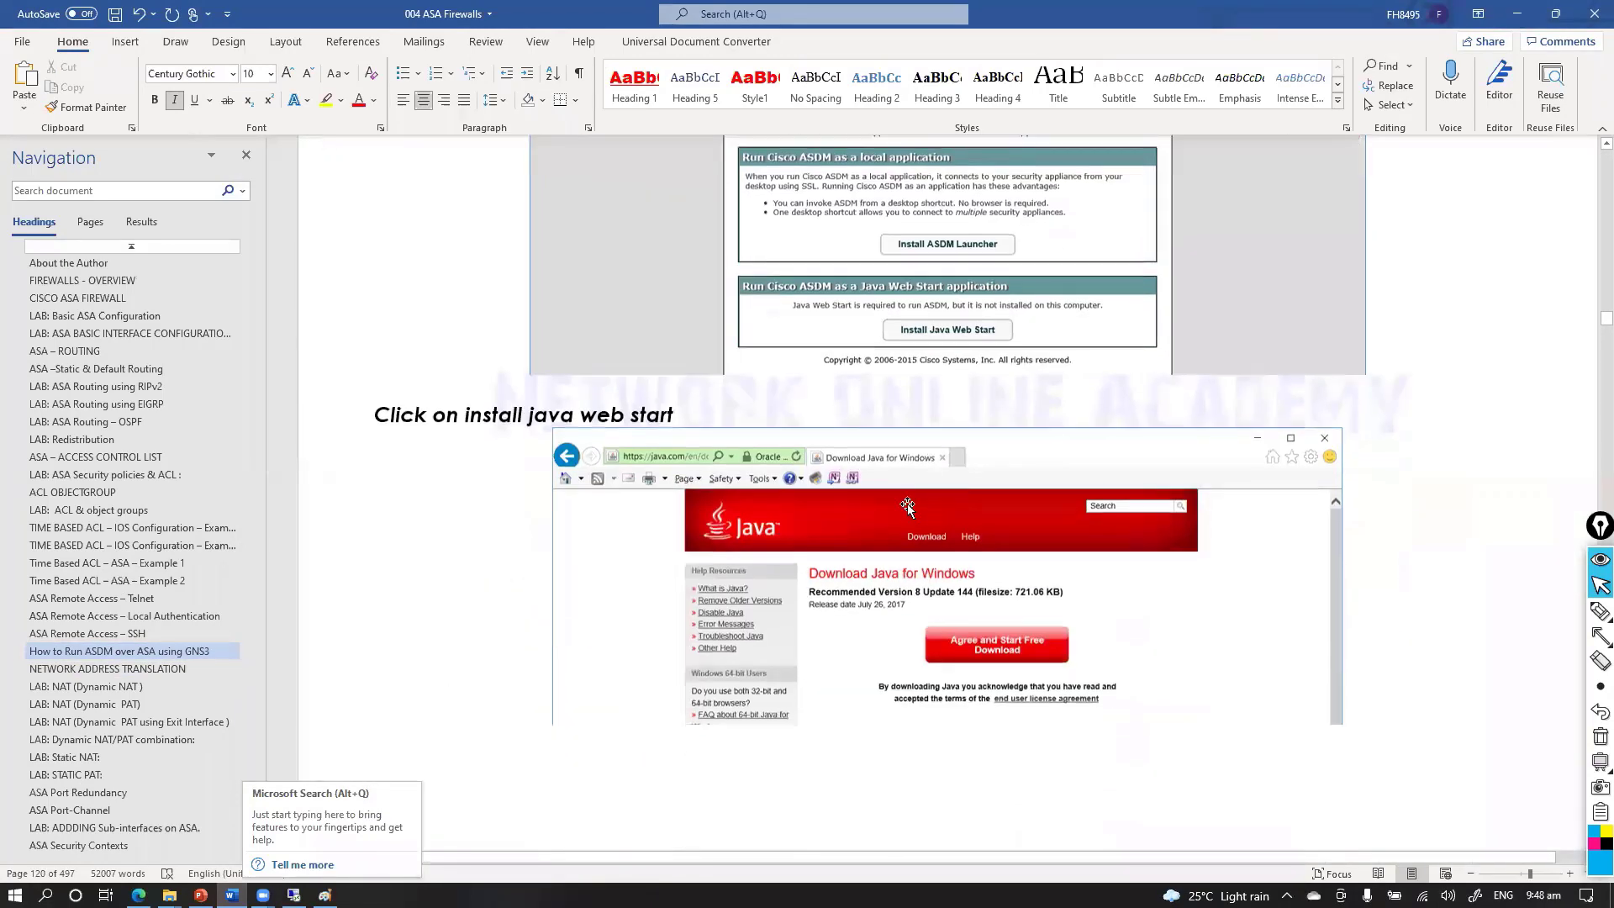
left_click(908, 506)
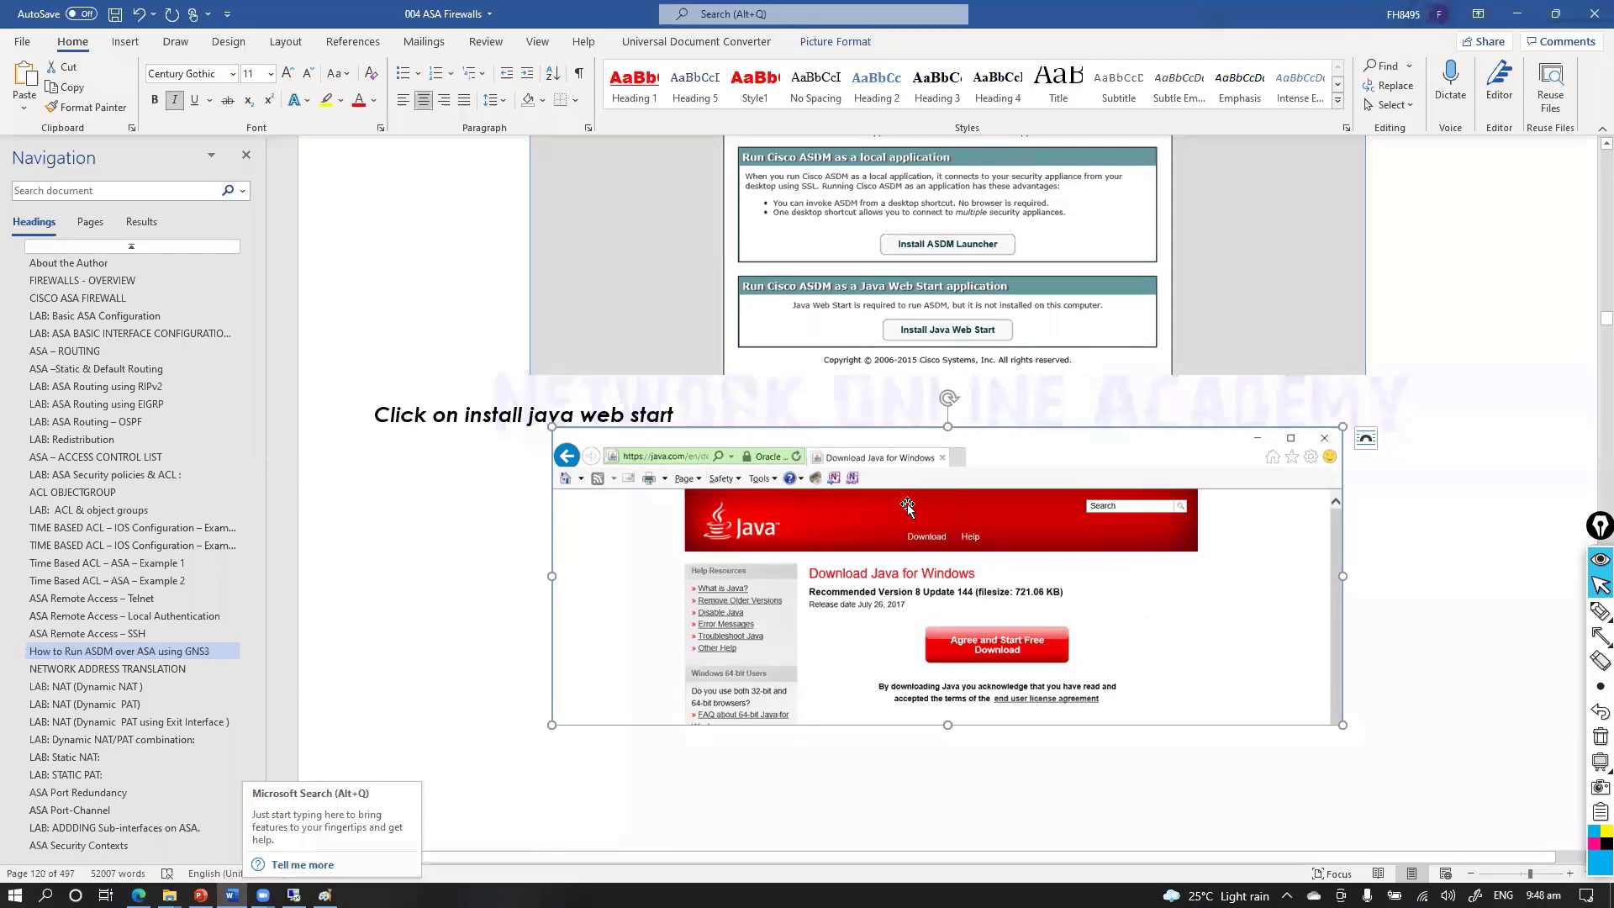
left_click(880, 607)
scroll(881, 606, "down", 3)
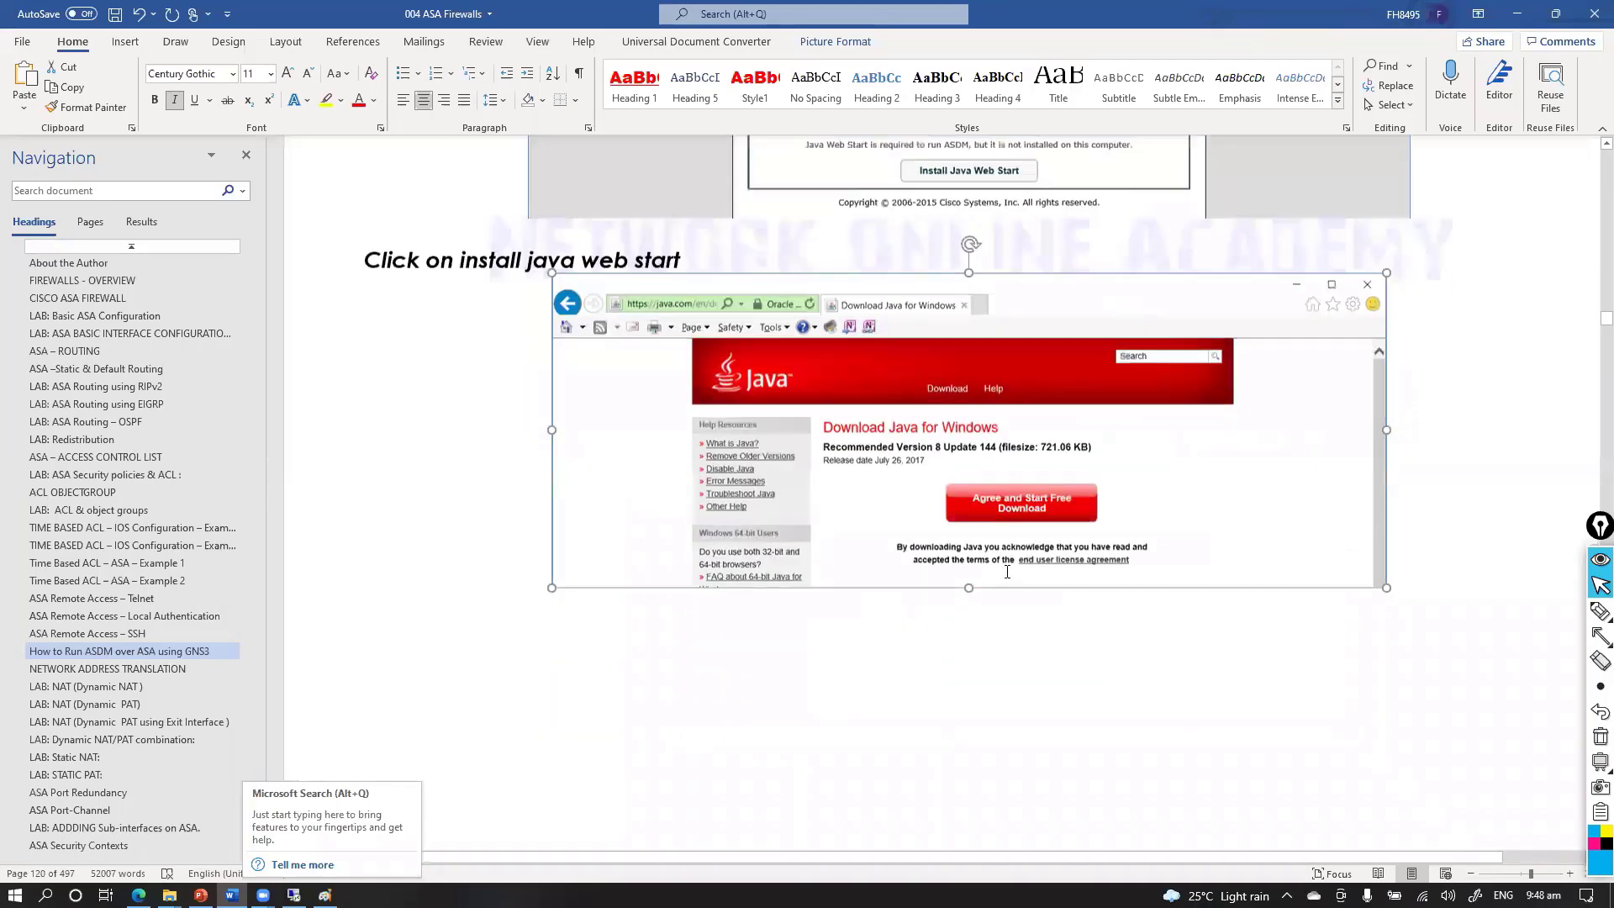
scroll(1042, 515, "down", 11)
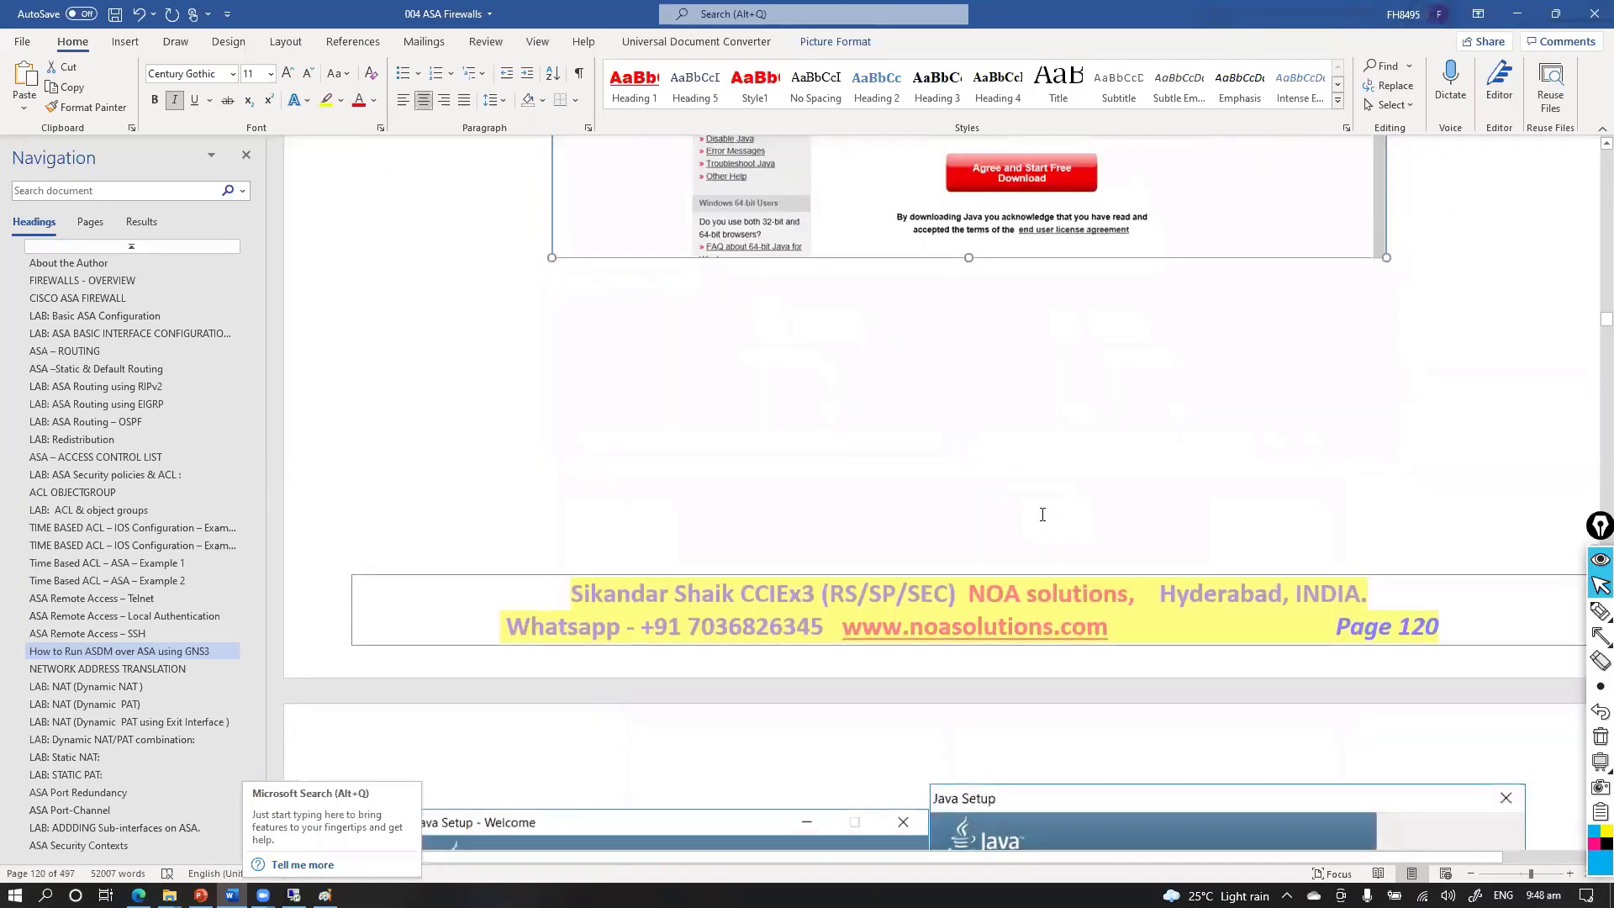
scroll(1041, 521, "down", 7)
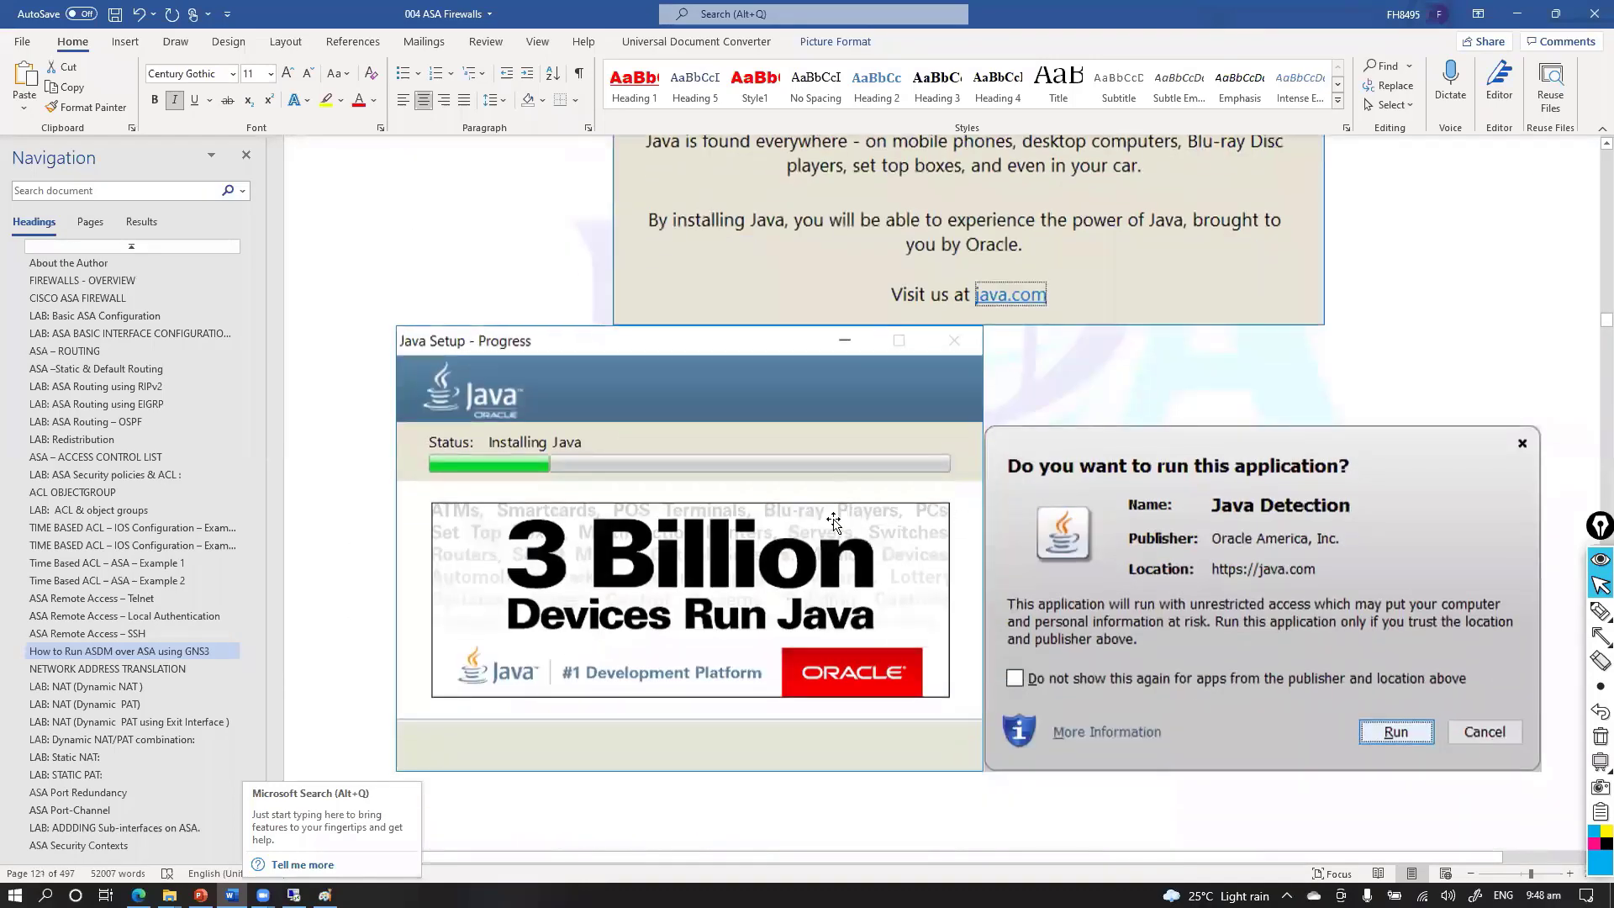
key("alt+Tab")
key("alt+Tab")
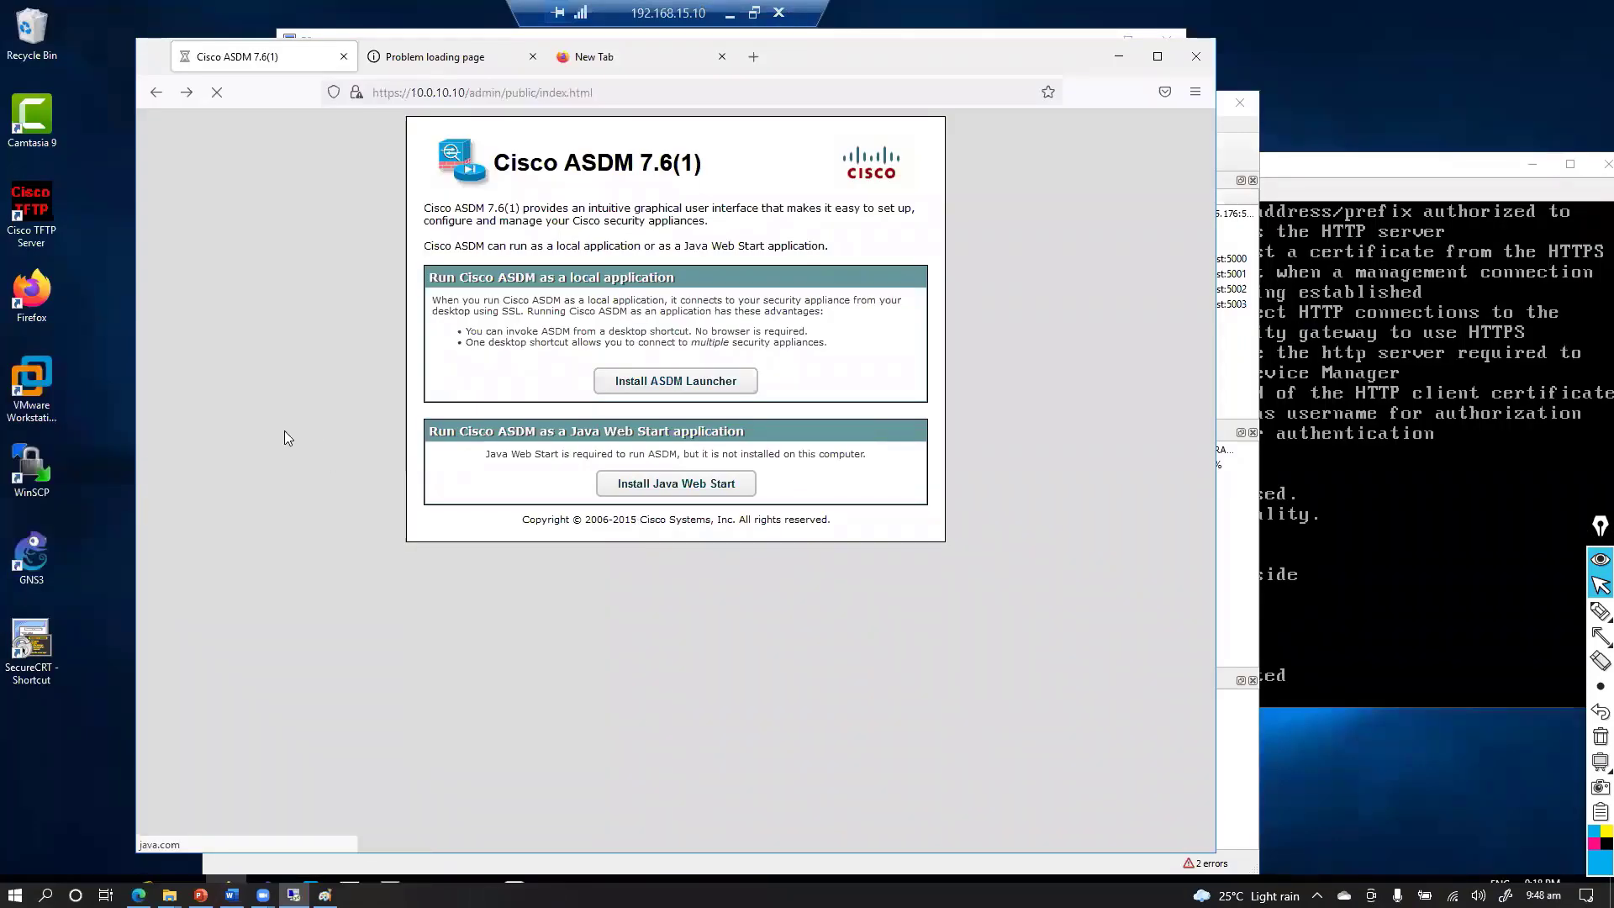
Finish Java Setup to verify Java, then enable the Java(tm) Plug-In SSV Helper add-on
key("alt+Tab")
key("alt+Tab")
key("alt+Tab")
key("alt+Tab")
key("alt+Tab")
key("alt+Tab")
key("alt+Tab")
key("alt+Tab")
key("alt+Tab")
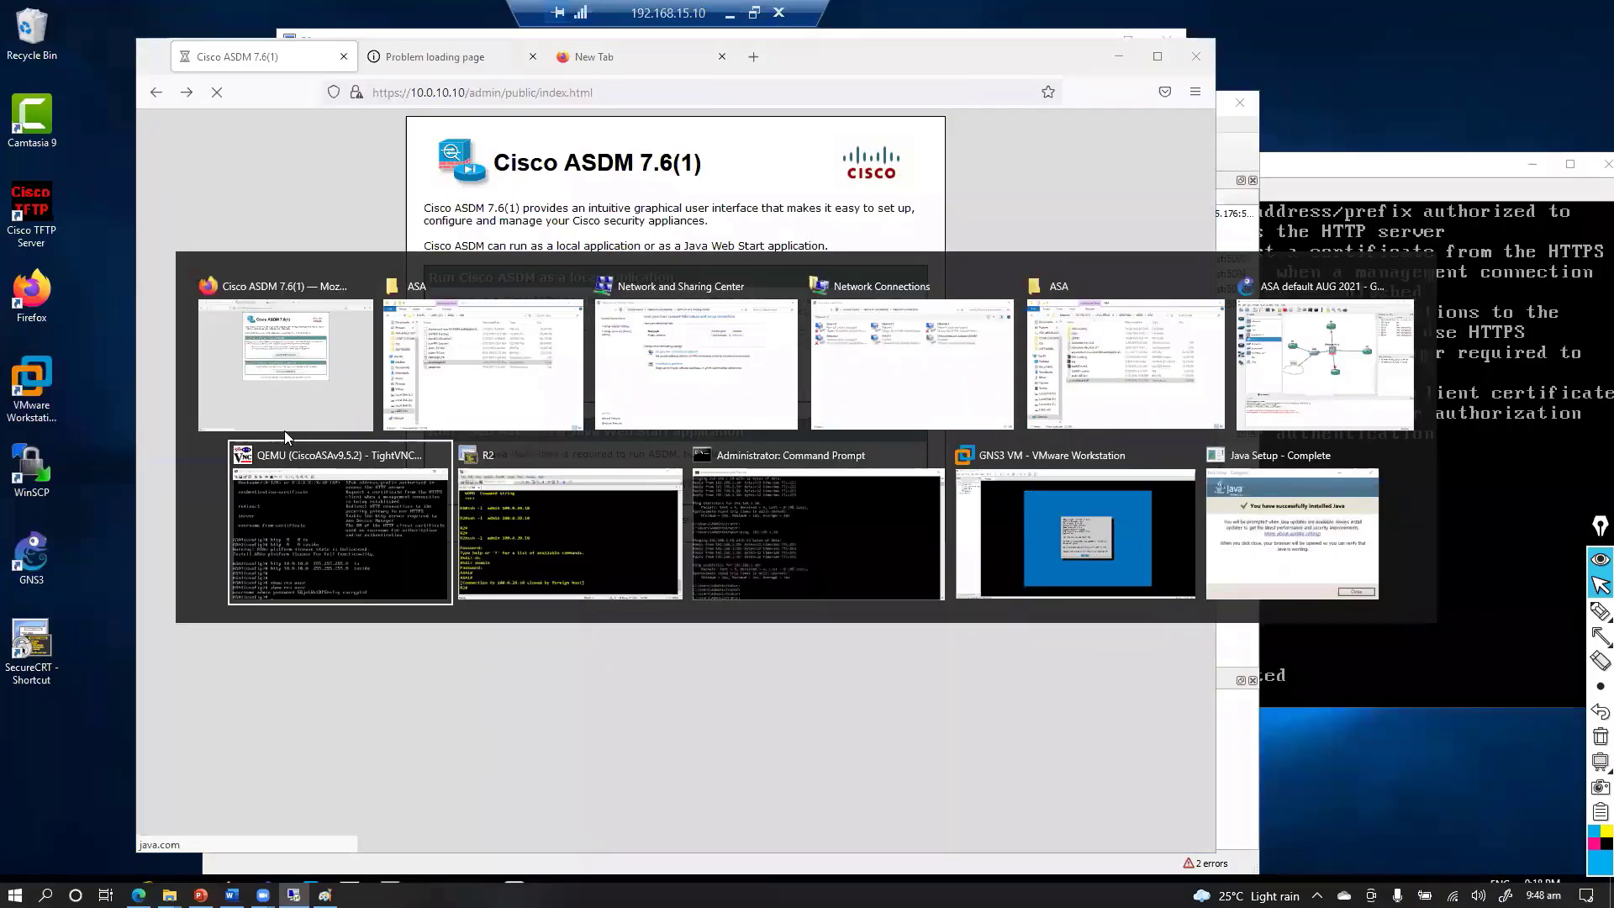
key("alt+Tab")
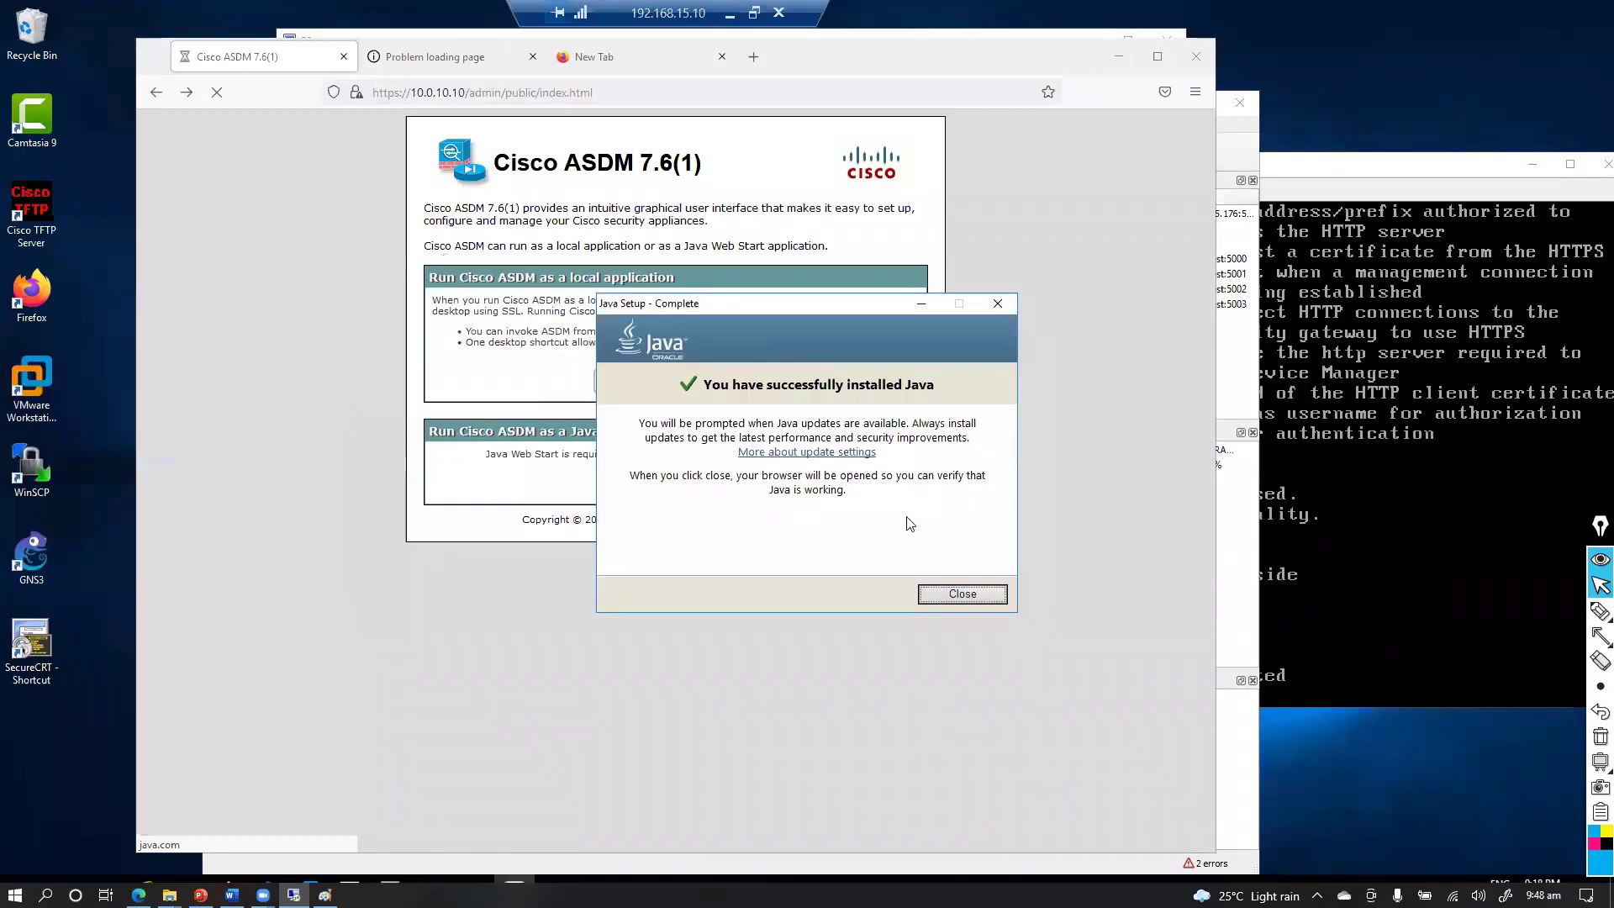
left_click(960, 594)
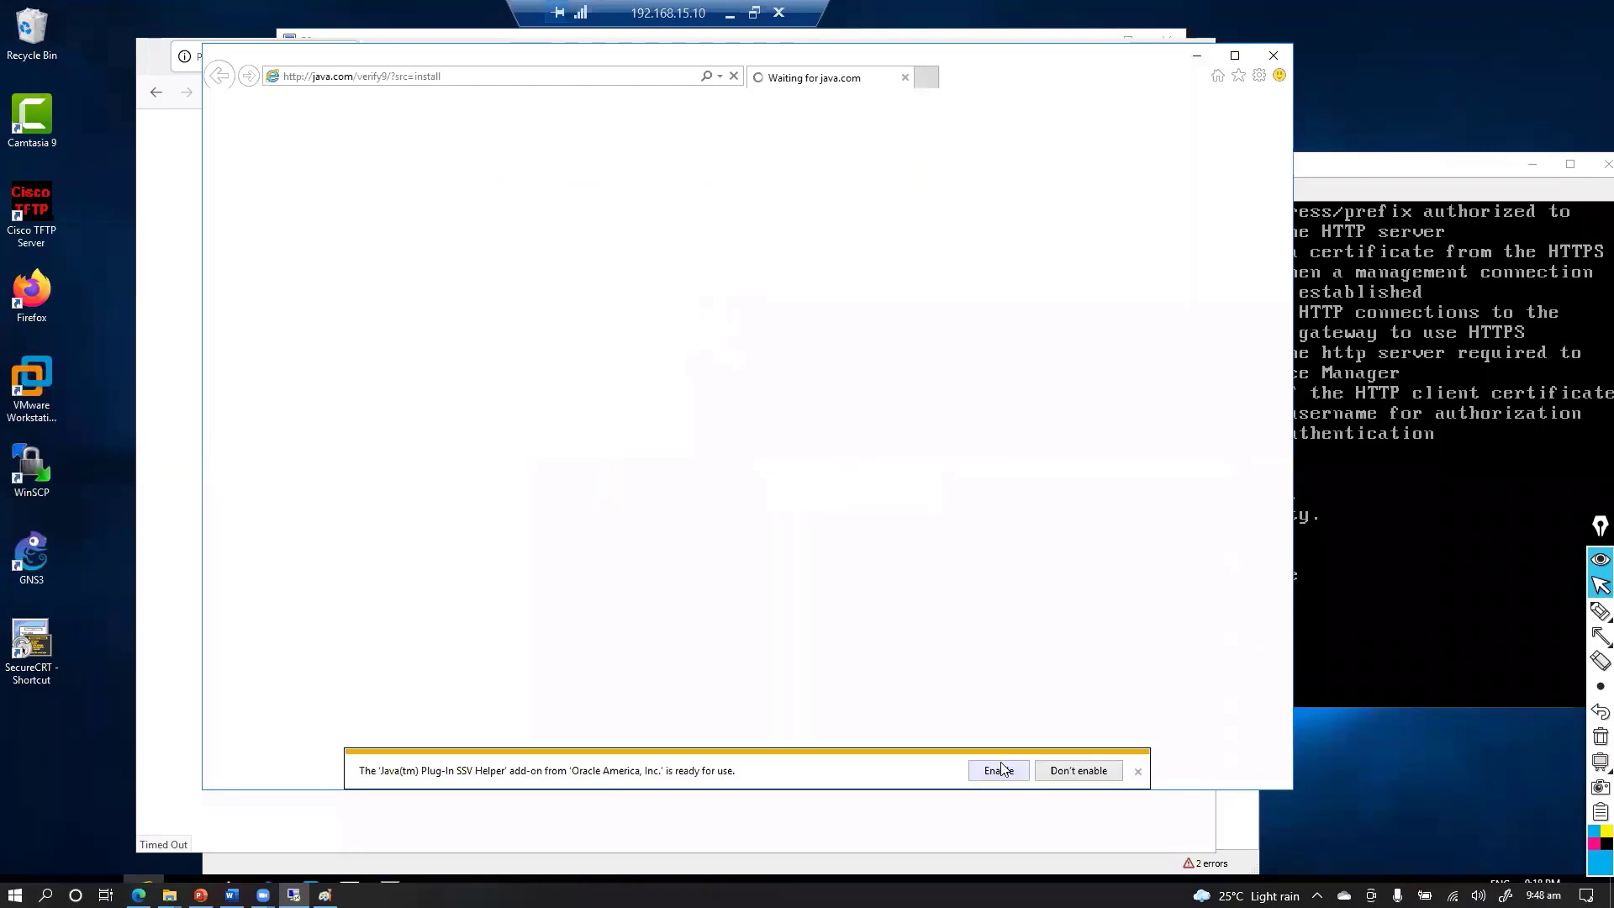
left_click(998, 769)
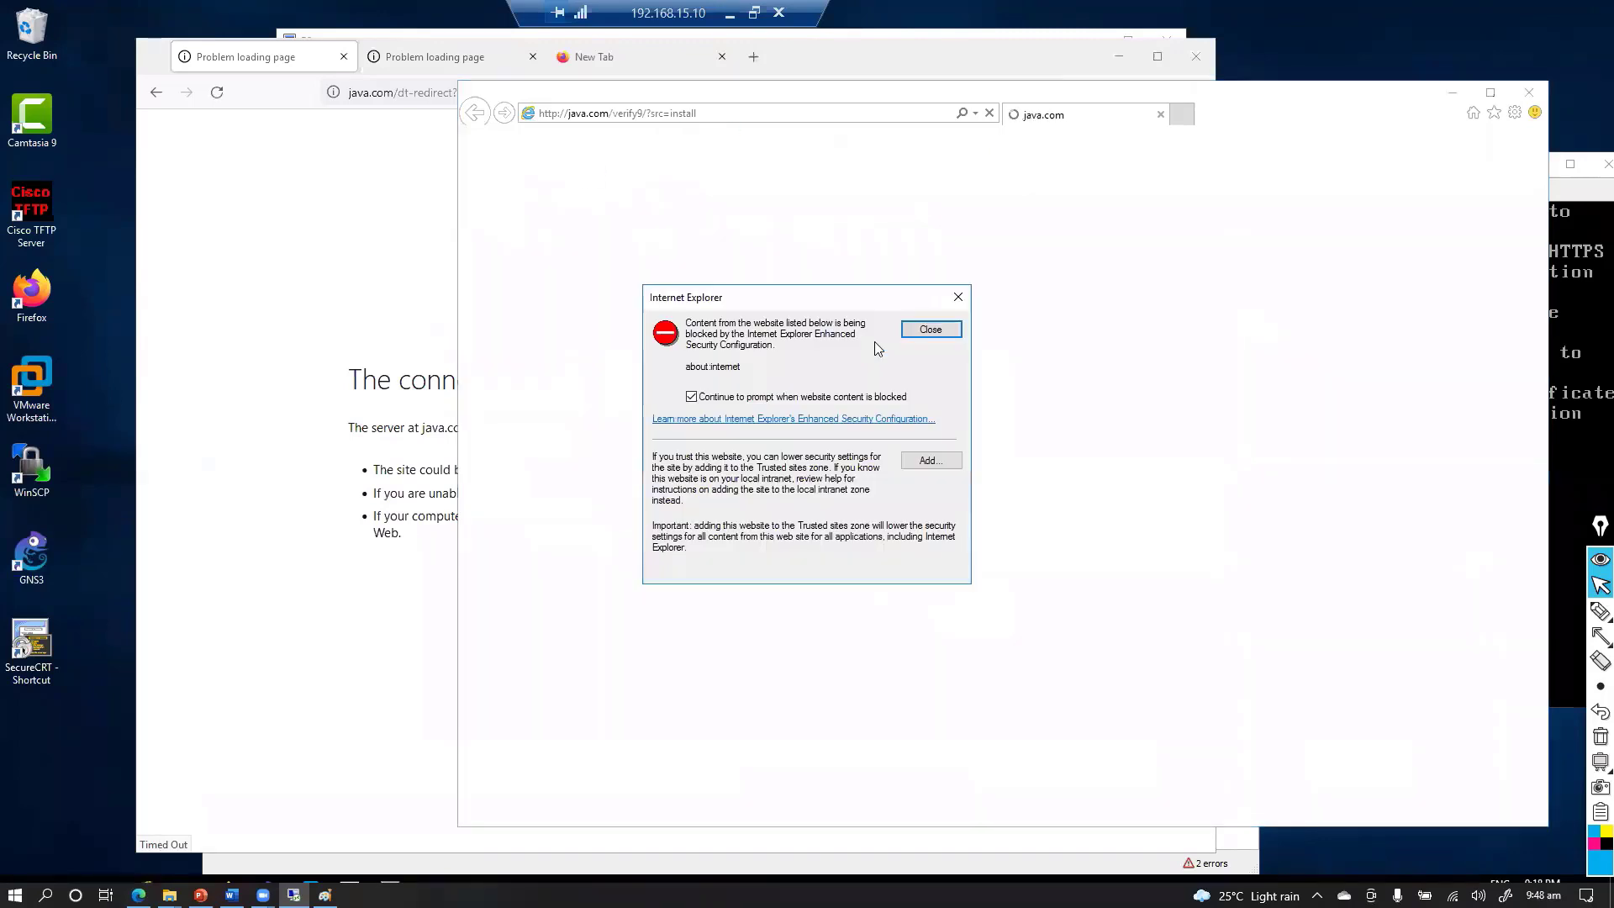
Add about:internet to the trusted sites and close the dialogs
left_click(922, 461)
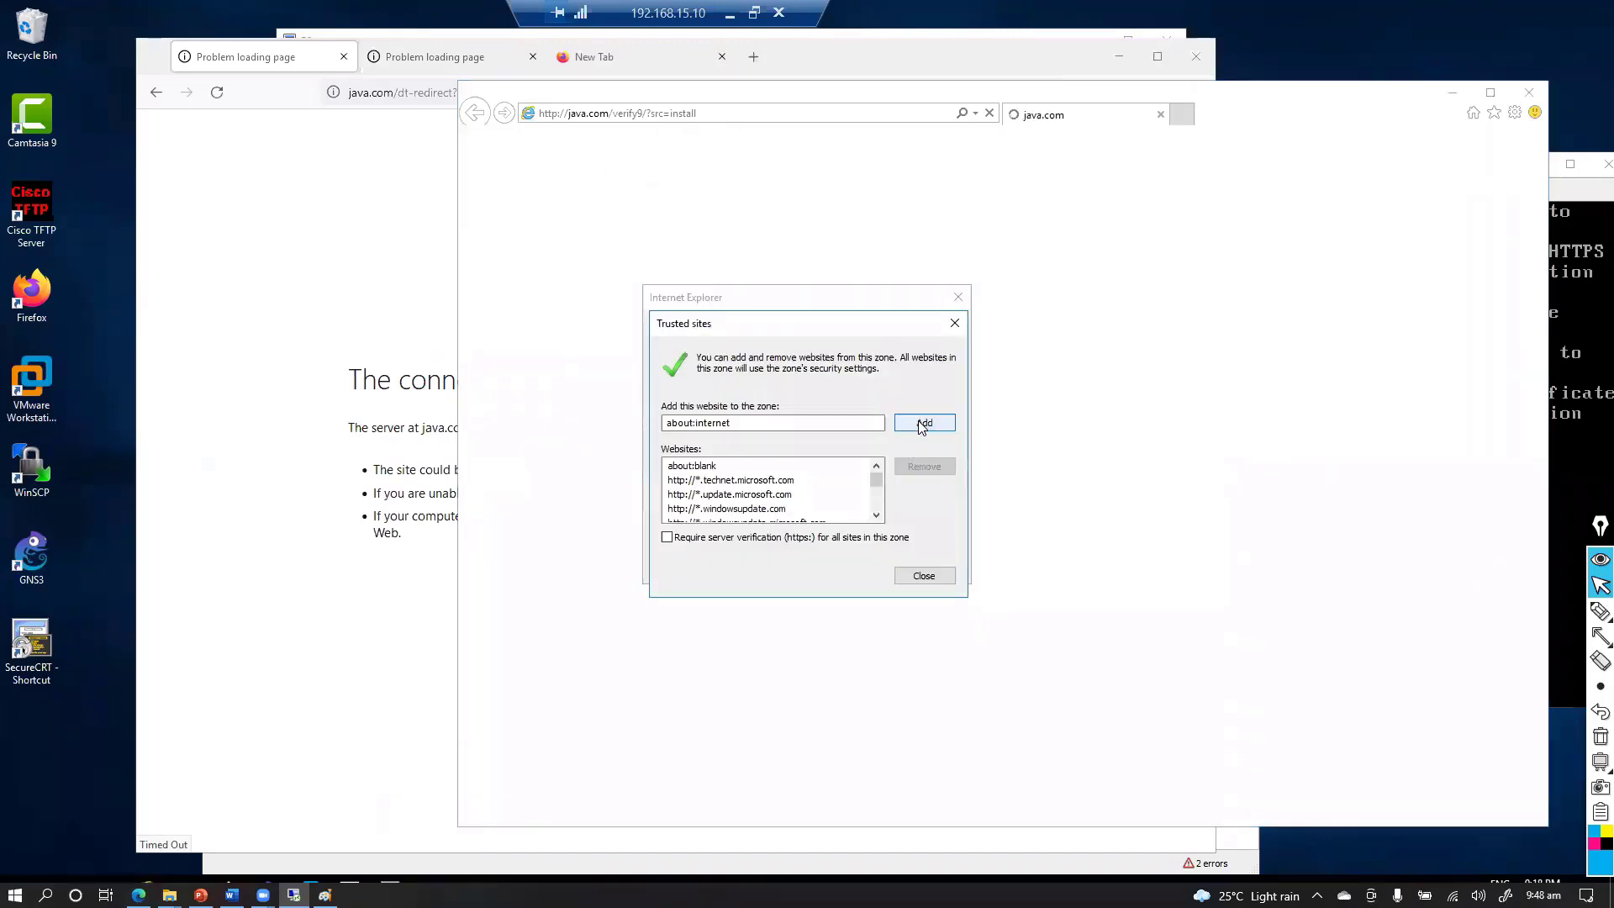
left_click(922, 423)
left_click(920, 576)
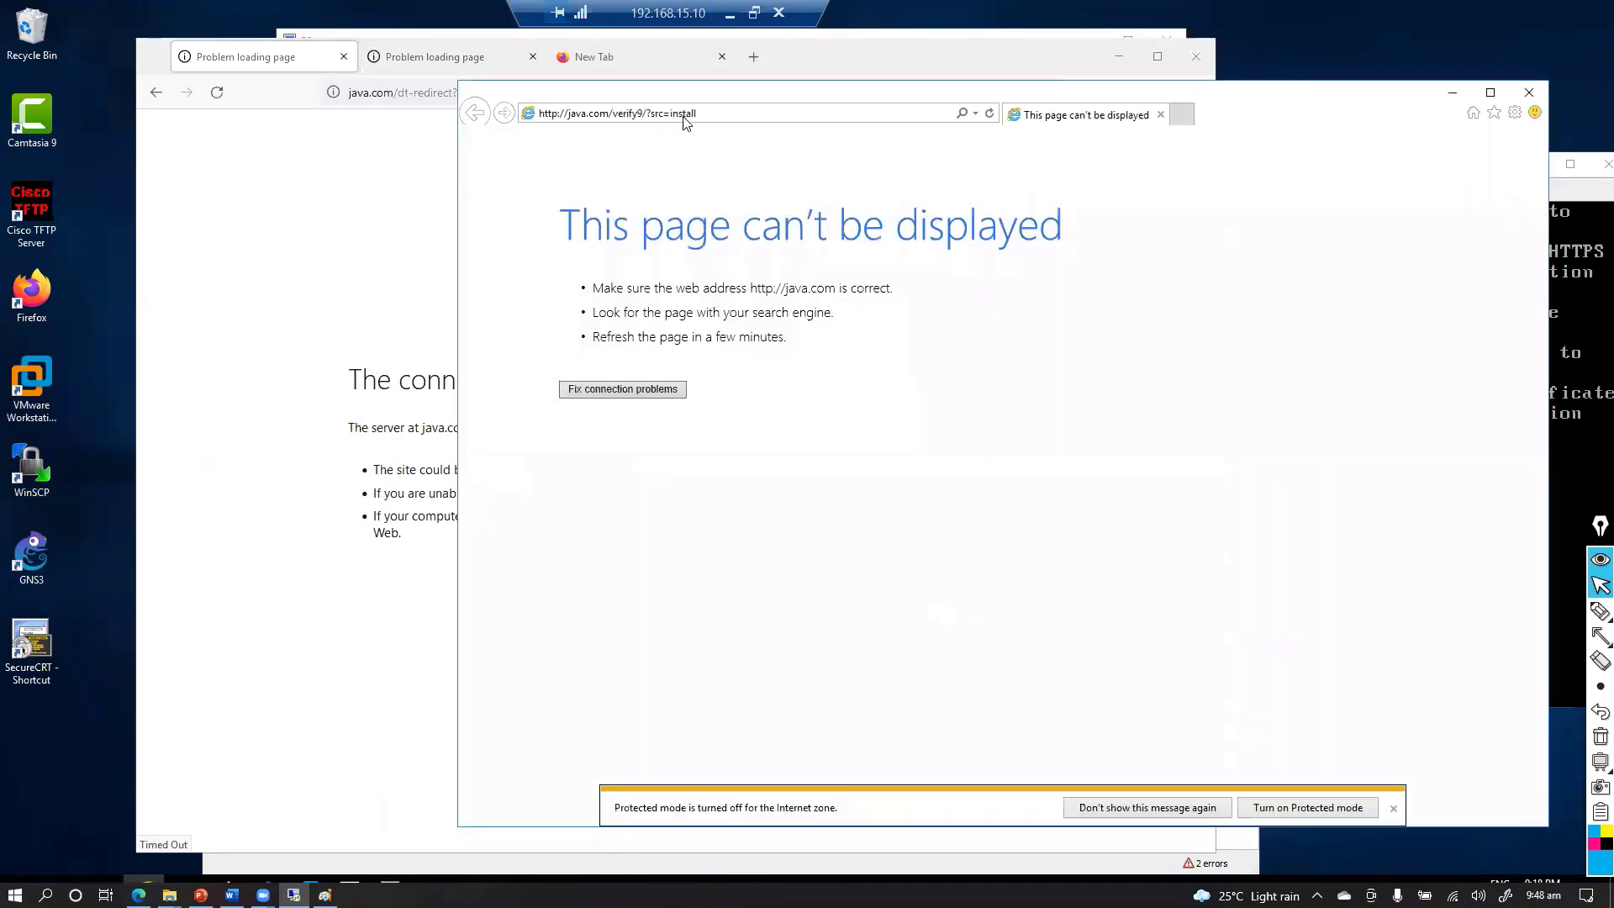
left_click(714, 115)
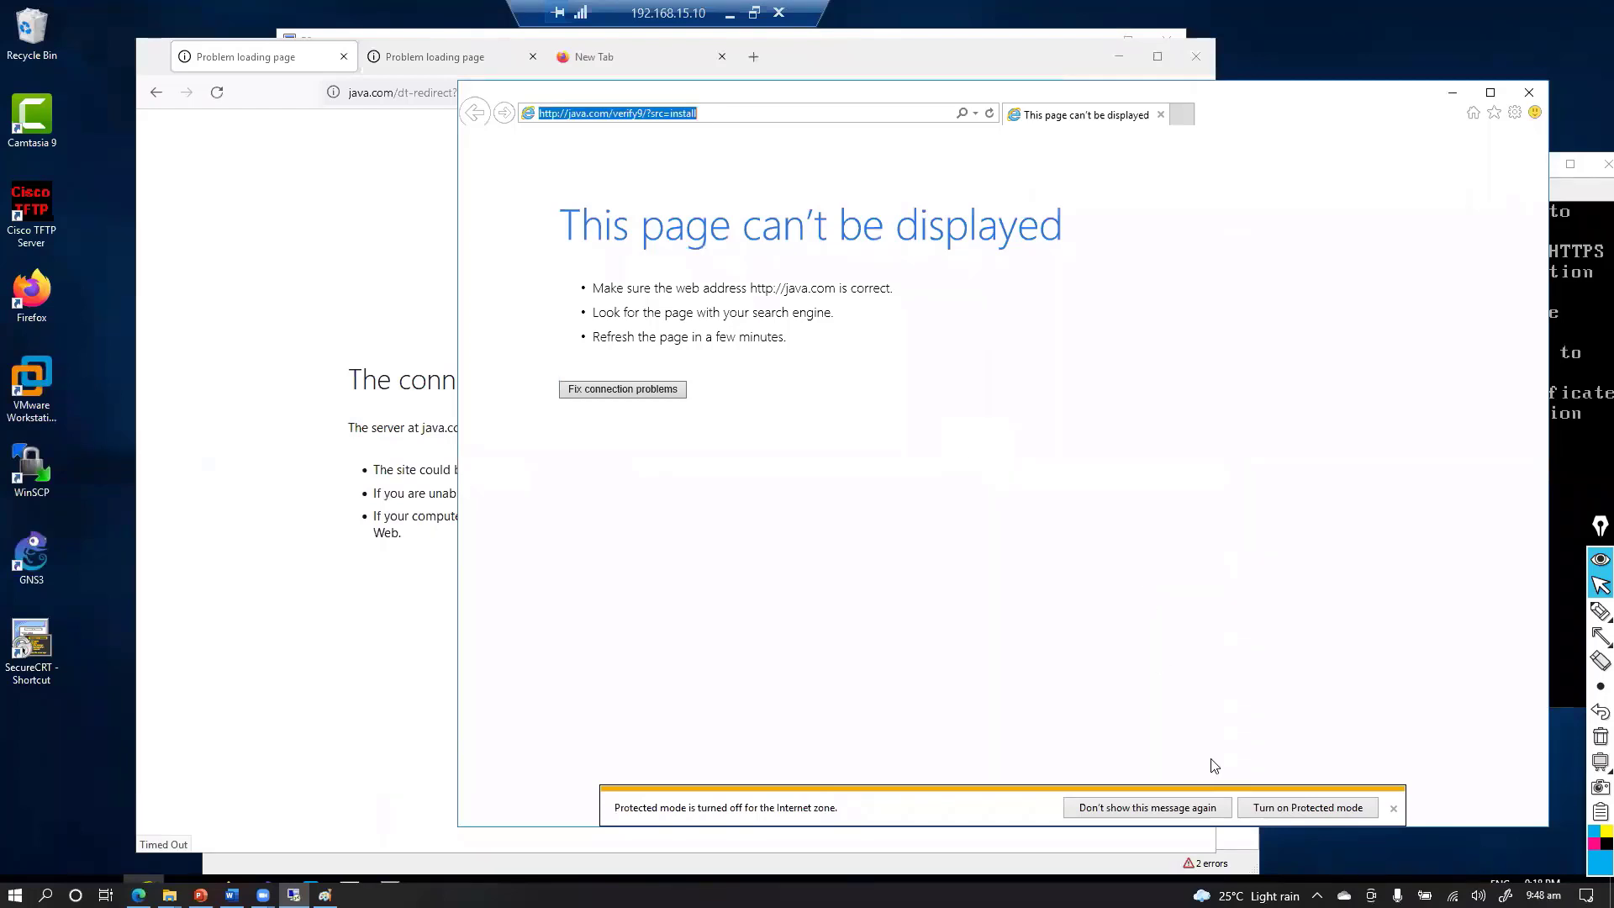
left_click(1208, 808)
left_click(713, 114)
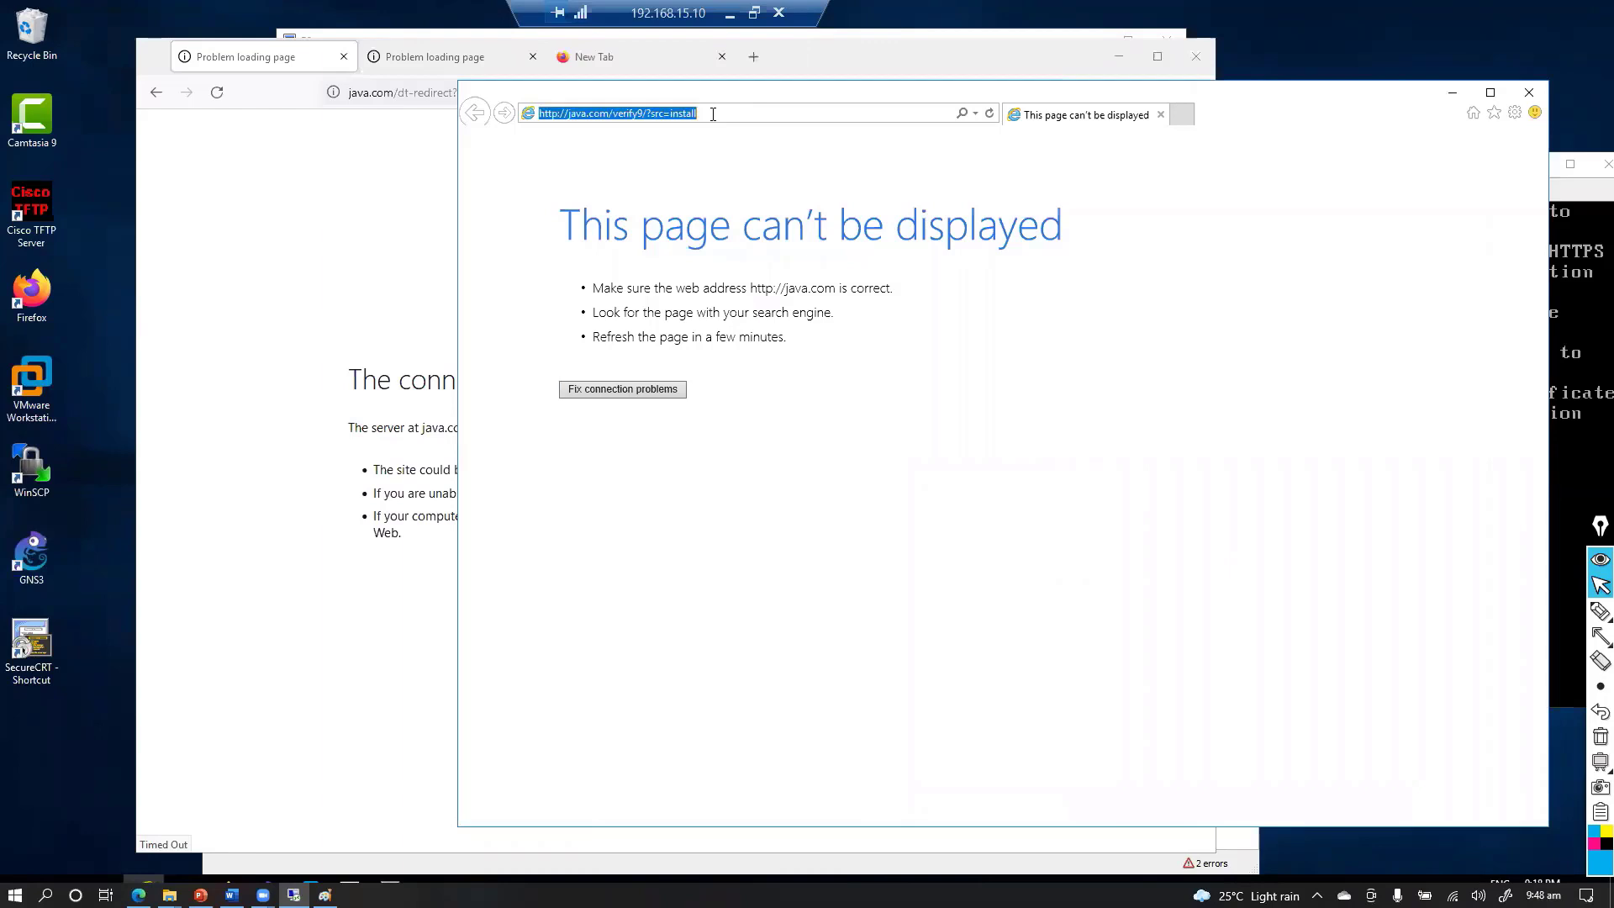
type("nt")
key("BackSpace")
key("BackSpace")
type("htpps")
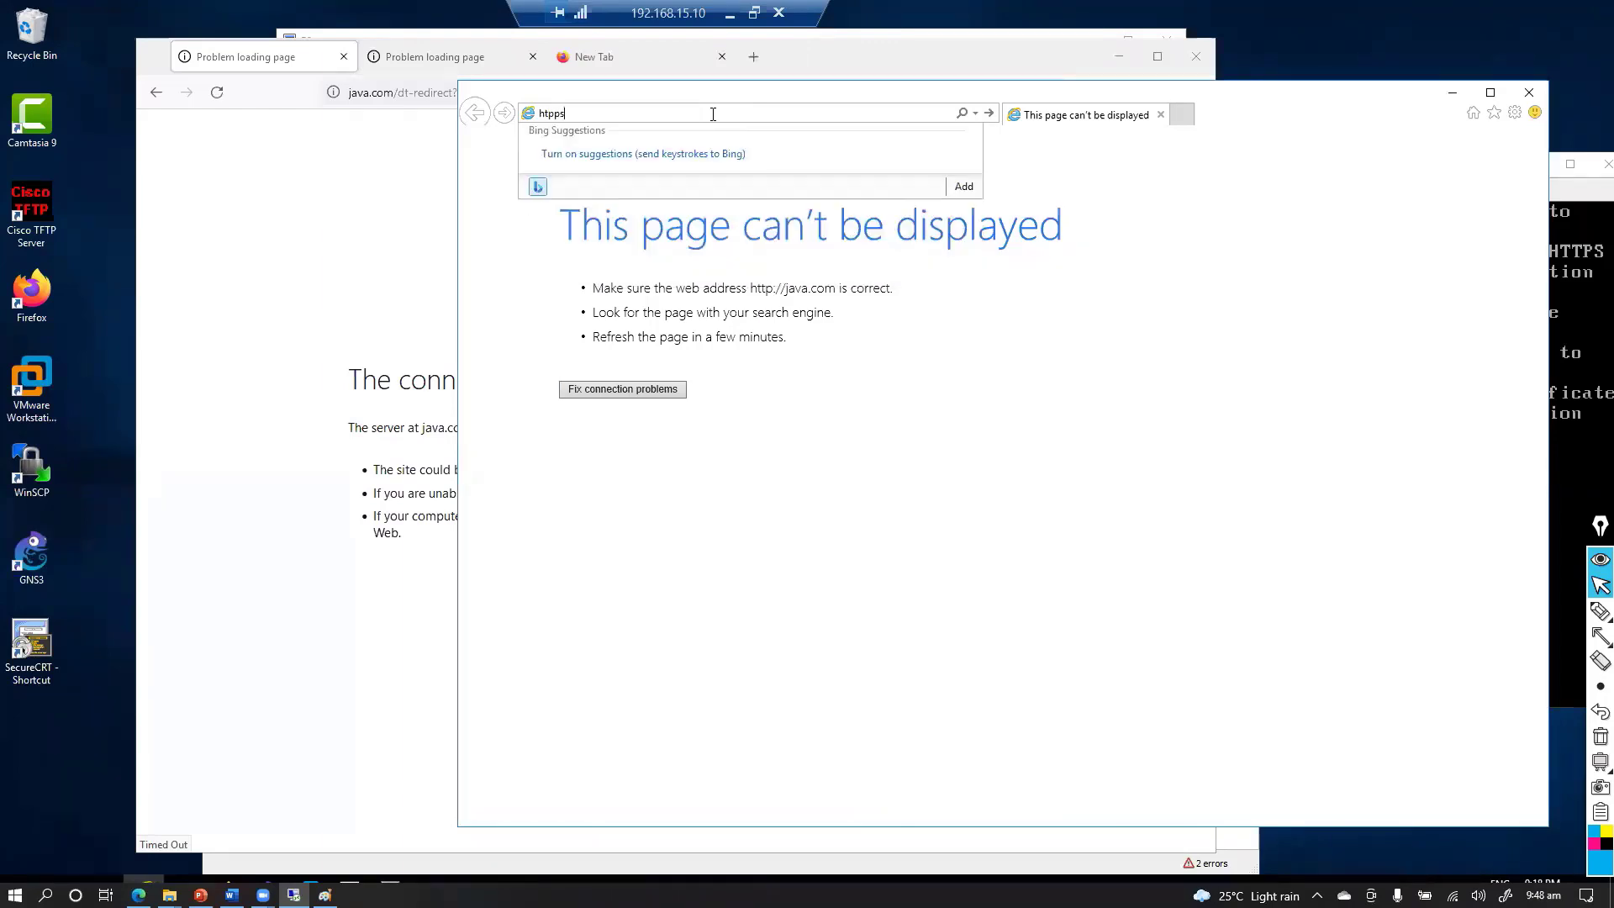
key("BackSpace")
key("BackSpace")
key("BackSpace")
key("BackSpace")
type("ttps://10.0.10.10")
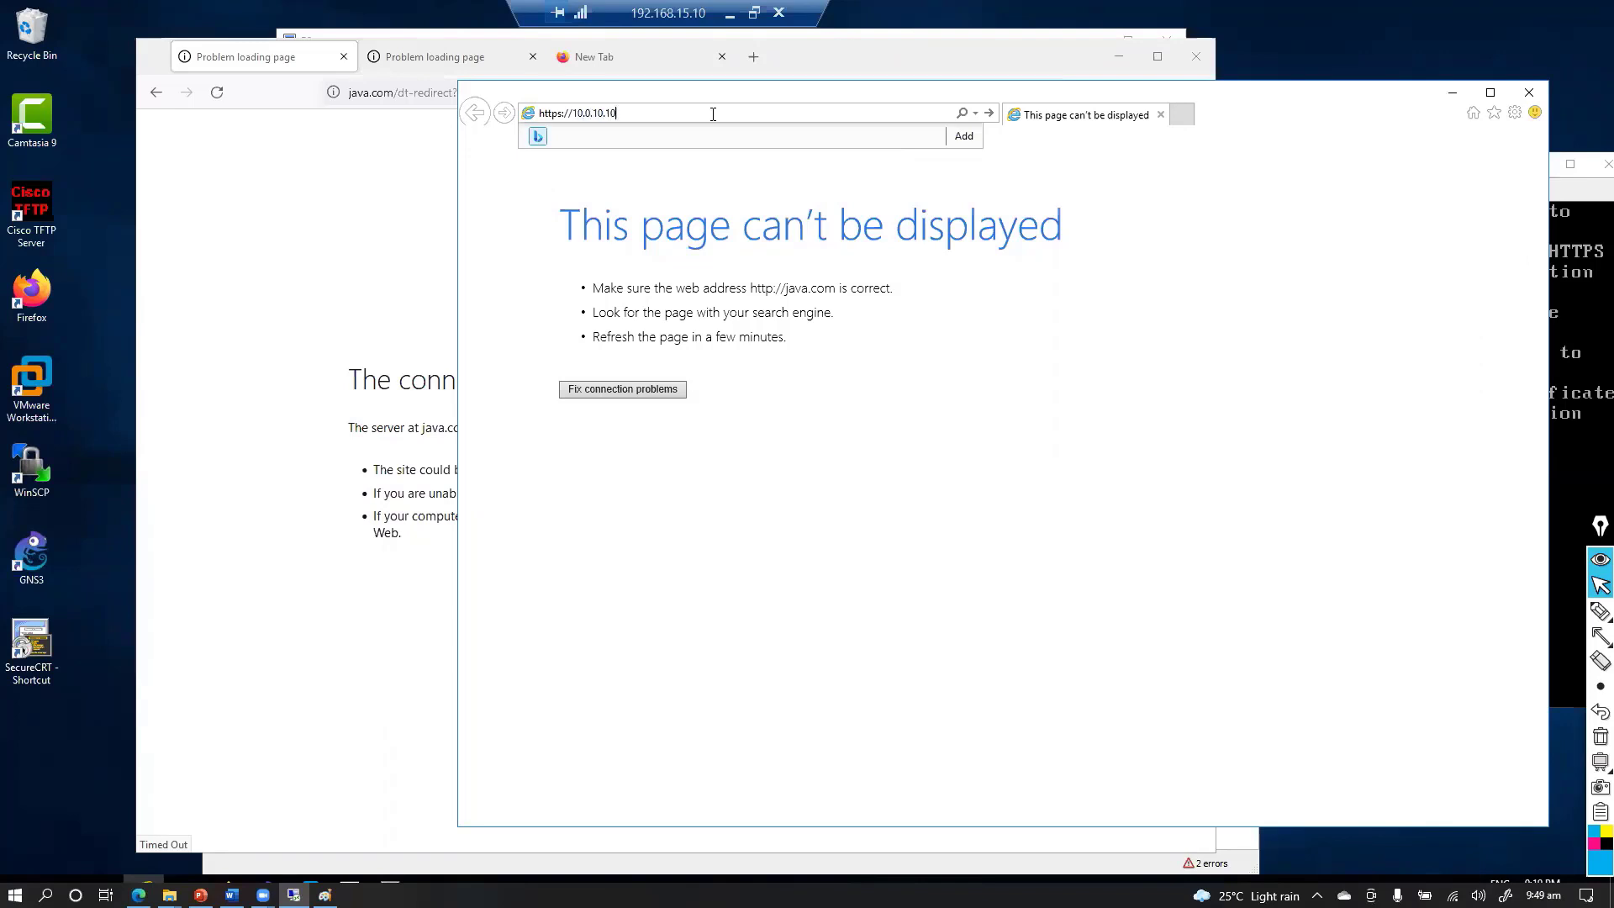
key("Return")
left_click(622, 364)
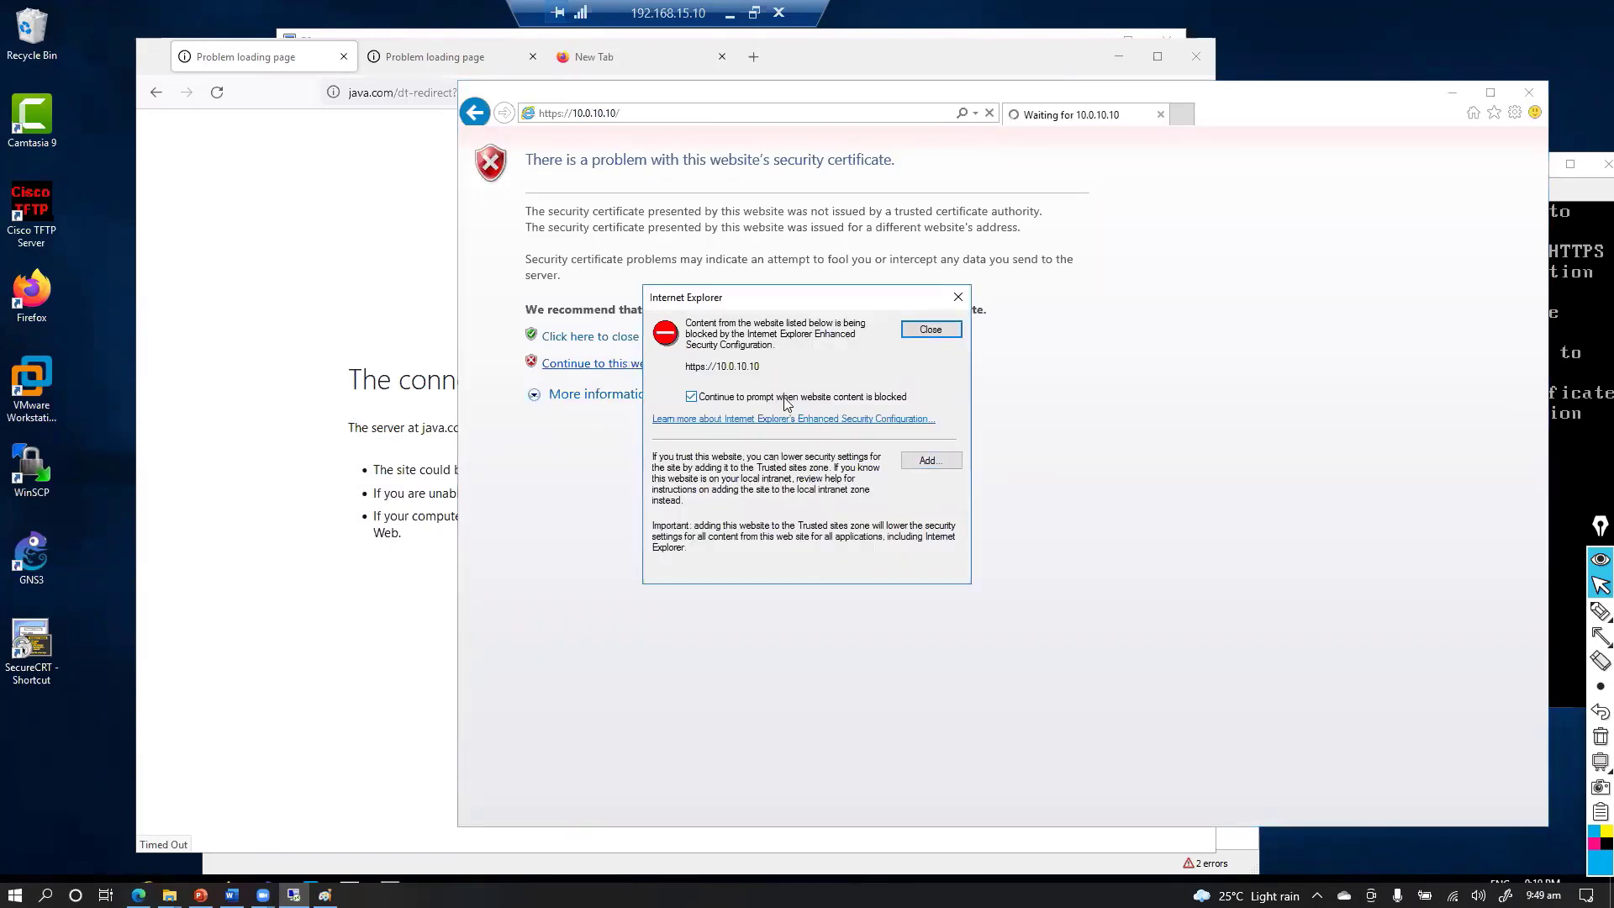
left_click(924, 460)
left_click(924, 422)
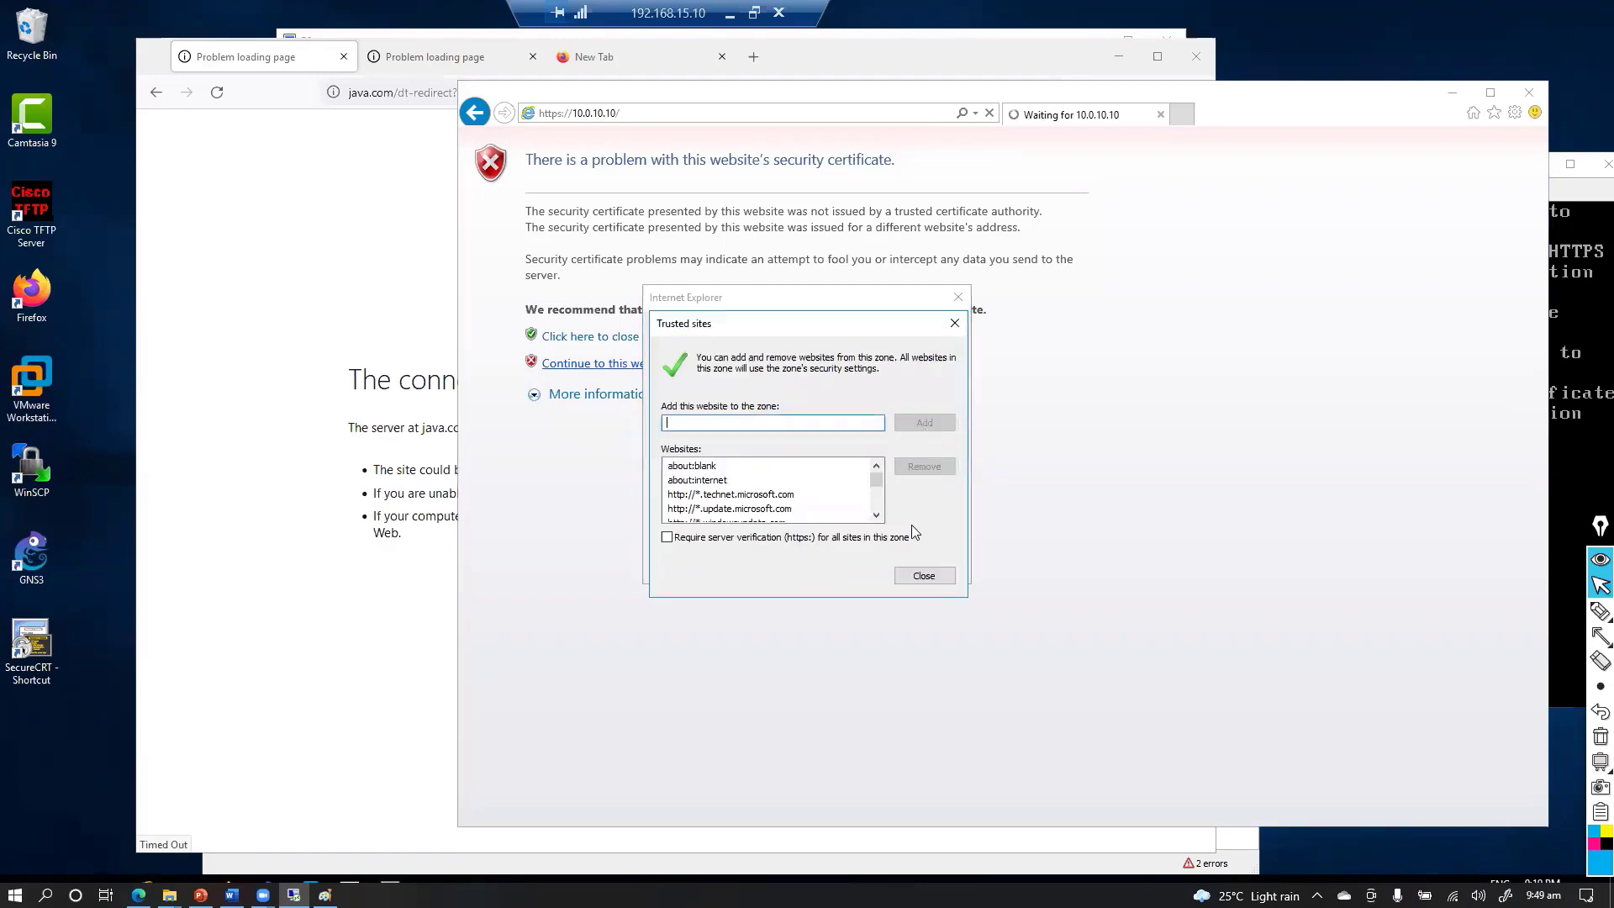
left_click(924, 576)
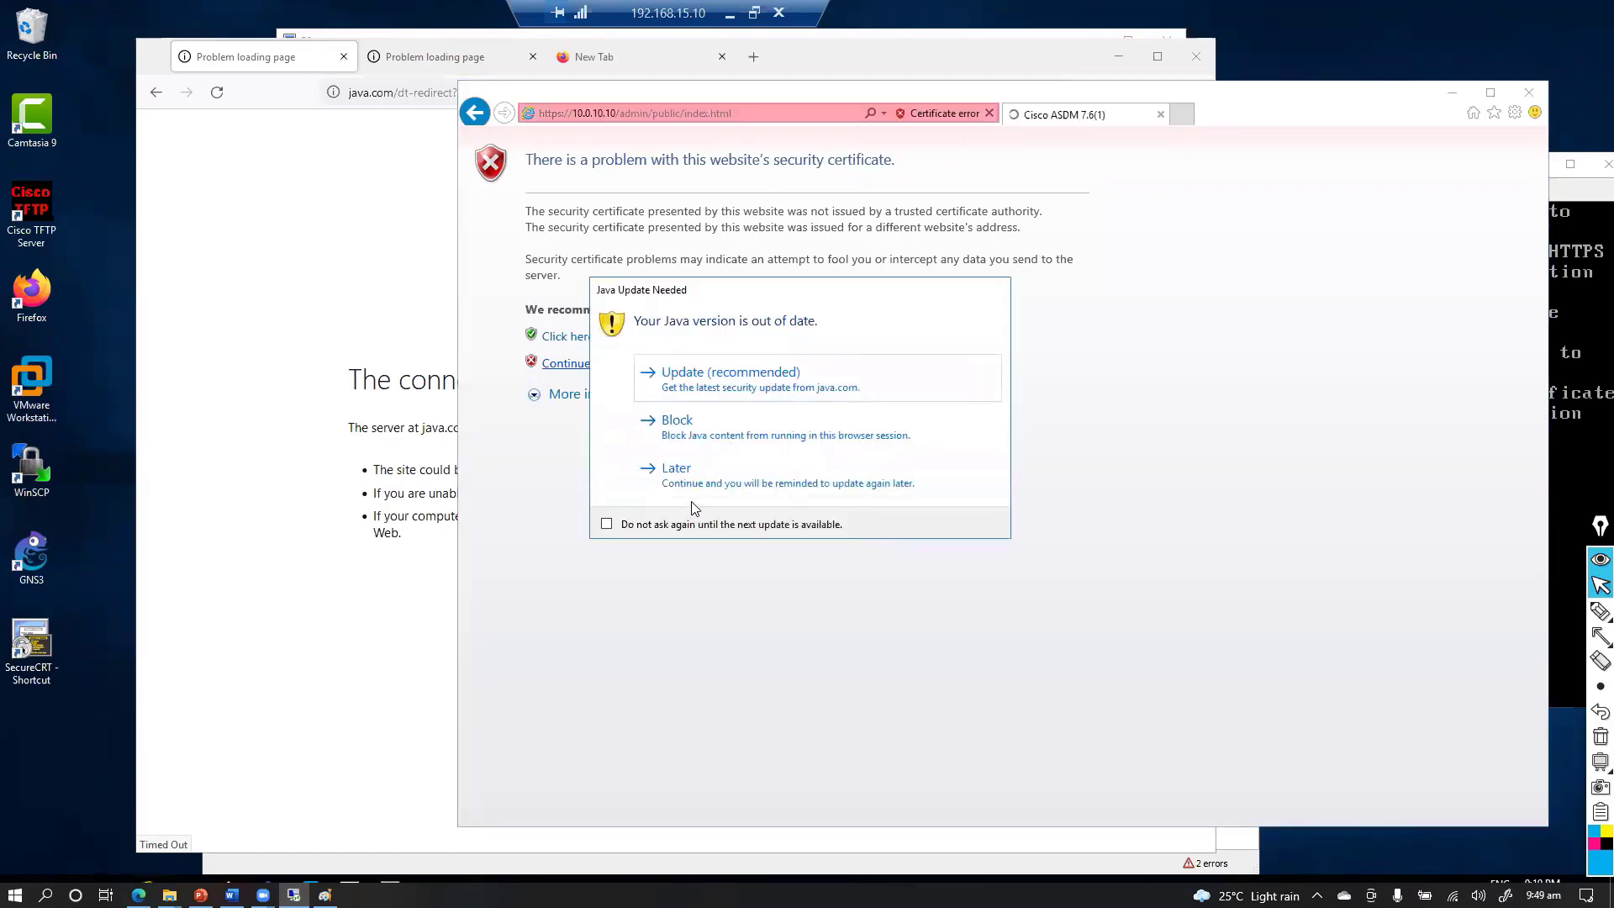
Answer the Java update warning and continue past the certificate warning to the ASDM page
left_click(706, 386)
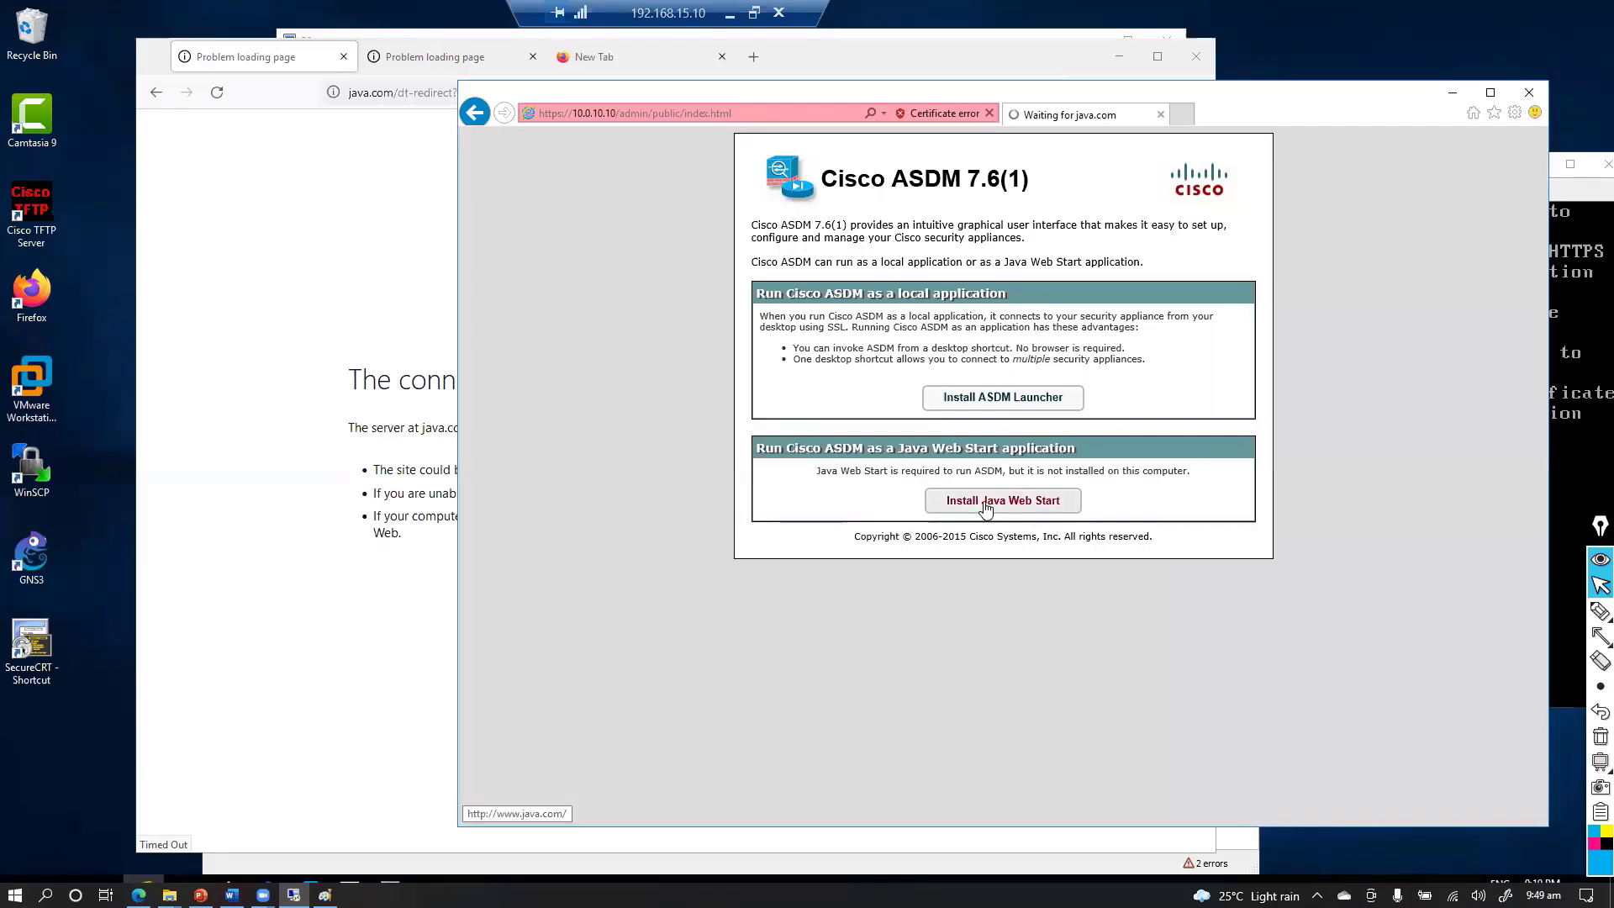
left_click(481, 112)
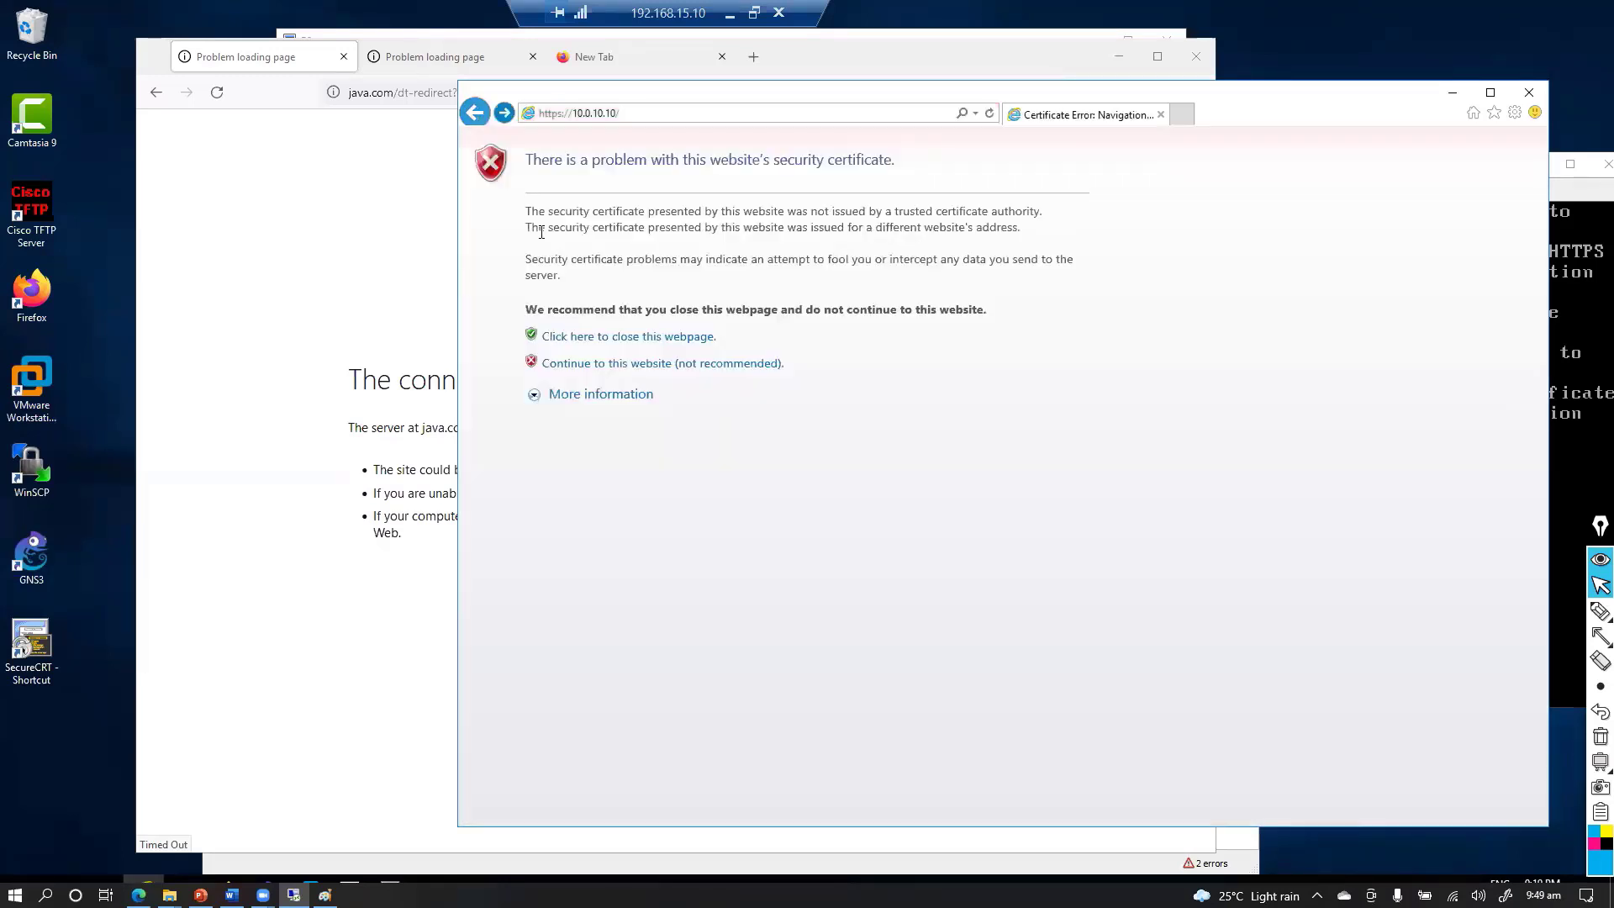
left_click(651, 366)
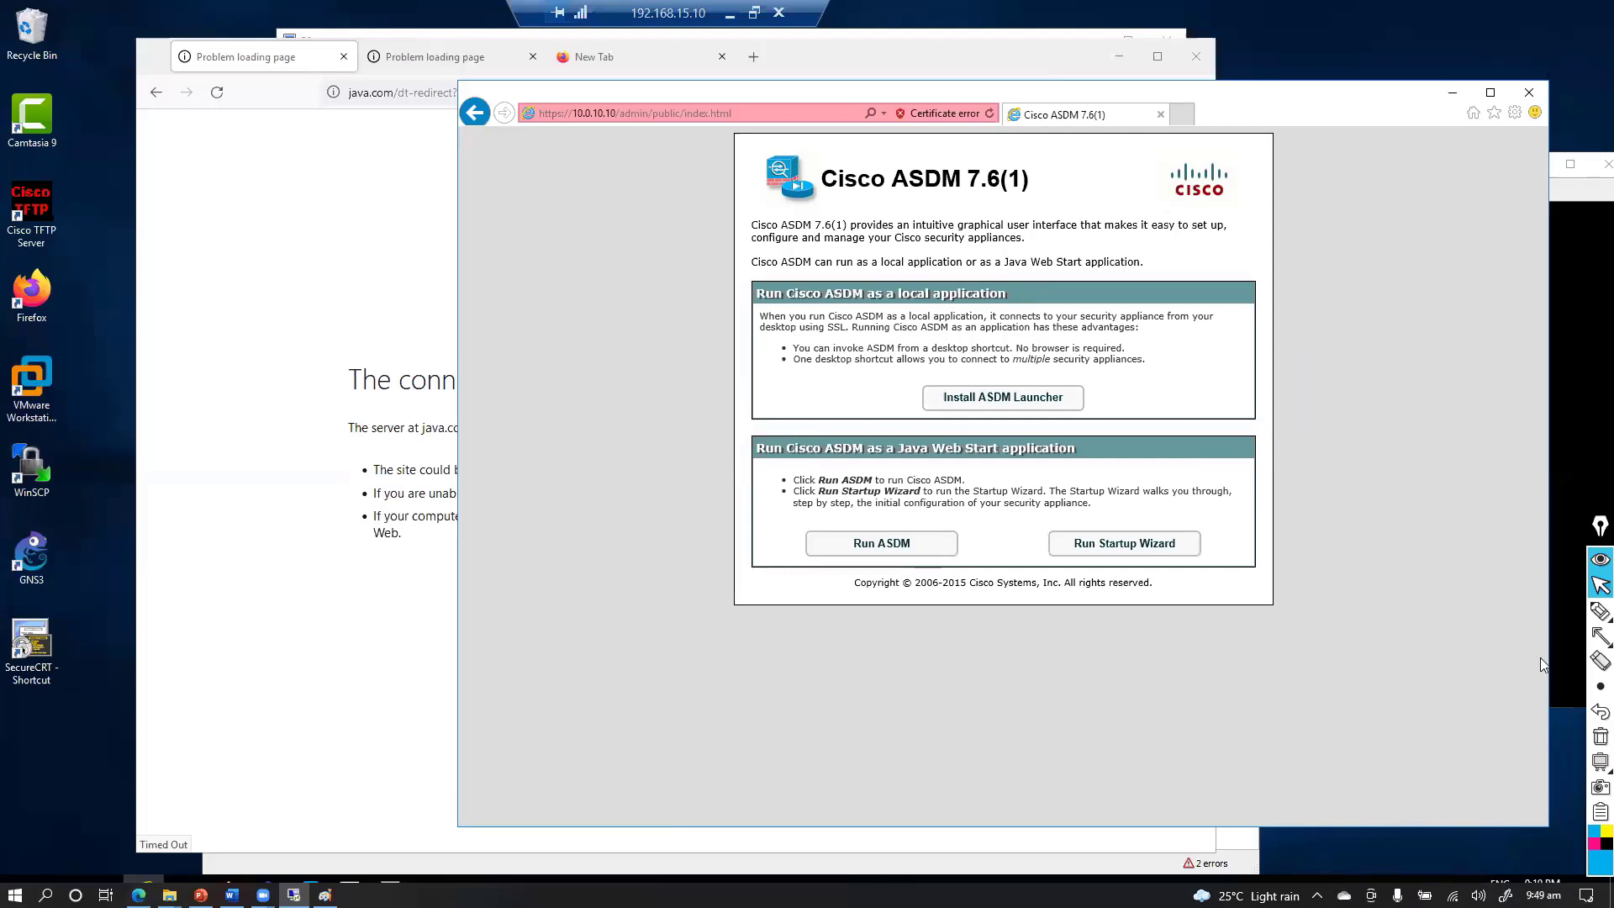
left_click(1598, 618)
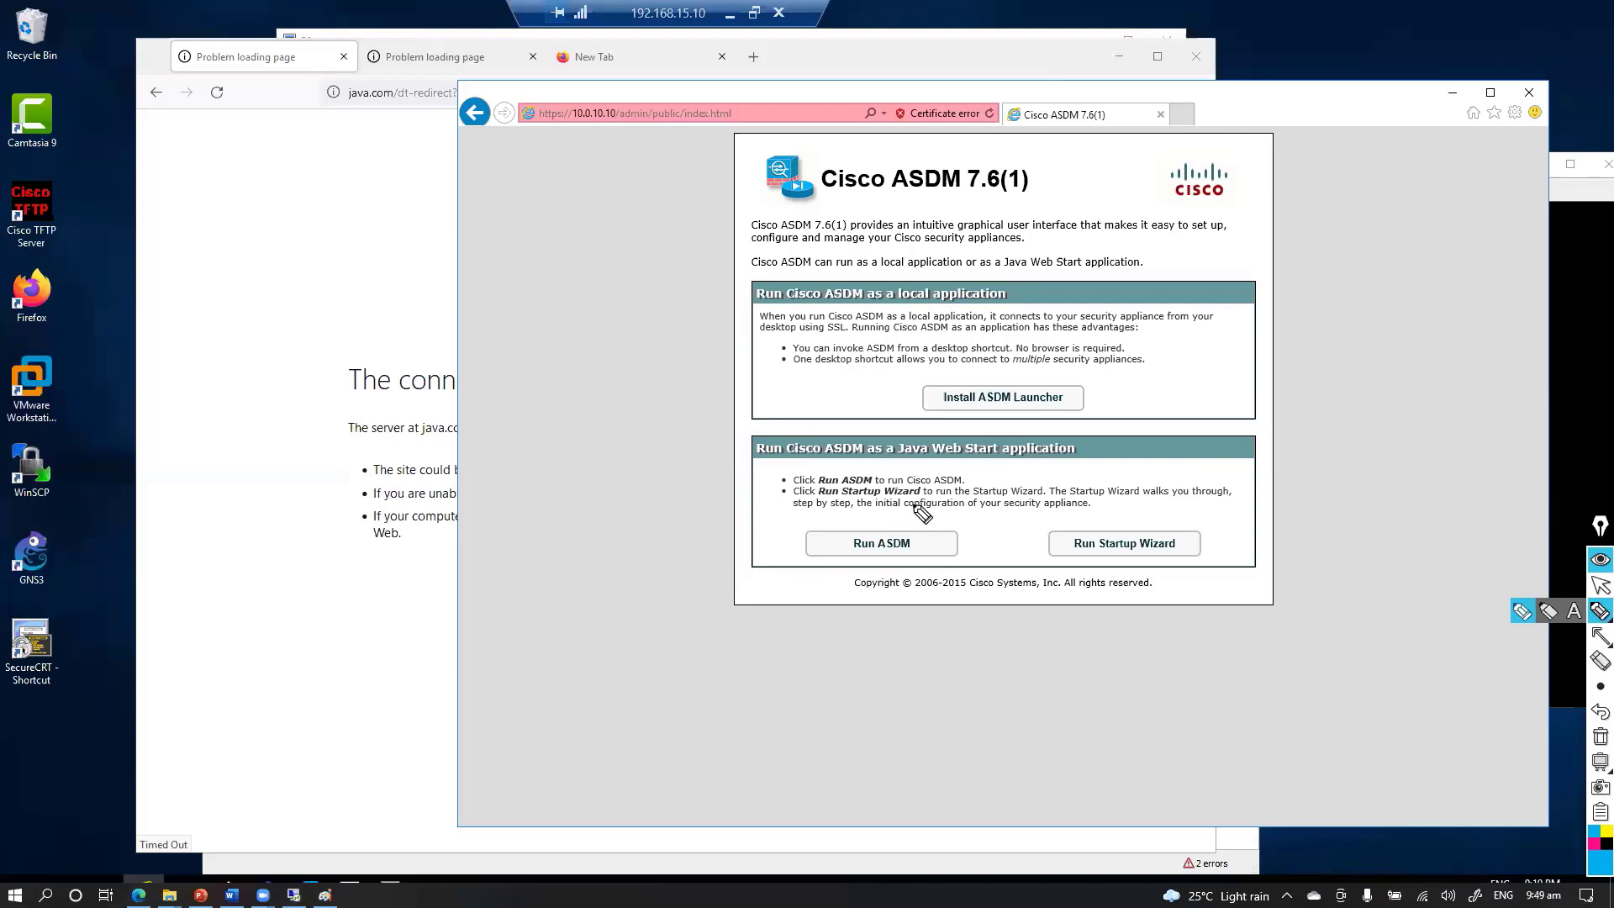
left_click_drag(931, 515, 946, 529)
mouse_move(878, 639)
left_mouse_down()
mouse_move(865, 659)
mouse_move(923, 684)
left_mouse_up()
left_click_drag(874, 531, 716, 525)
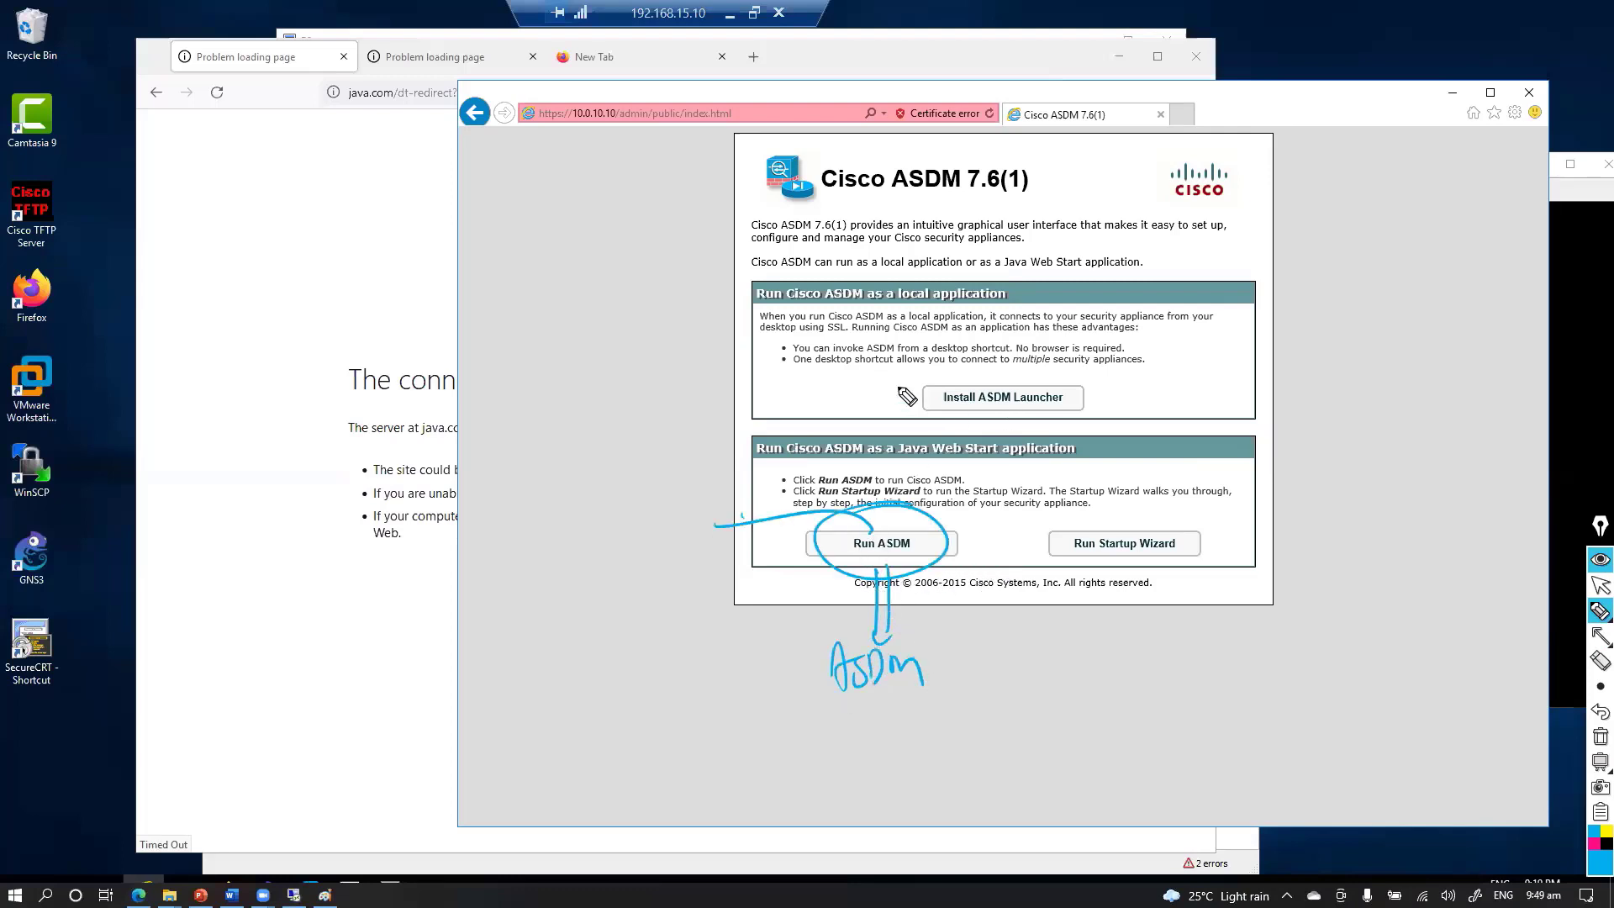
mouse_move(898, 437)
left_mouse_down()
mouse_move(1097, 382)
mouse_move(893, 438)
left_mouse_up()
mouse_move(1086, 394)
left_mouse_down()
mouse_move(1160, 389)
mouse_move(1130, 417)
mouse_move(1168, 388)
left_mouse_up()
mouse_move(1187, 366)
left_mouse_down()
mouse_move(1210, 395)
mouse_move(1321, 388)
mouse_move(1328, 408)
left_mouse_up()
mouse_move(915, 523)
left_mouse_down()
mouse_move(870, 594)
mouse_move(935, 523)
mouse_move(763, 579)
mouse_move(753, 604)
left_mouse_up()
left_click(1594, 843)
mouse_move(749, 557)
left_mouse_down()
mouse_move(878, 562)
mouse_move(943, 538)
mouse_move(917, 562)
left_mouse_up()
left_click_drag(868, 394, 886, 427)
mouse_move(890, 390)
left_mouse_down()
mouse_move(866, 427)
mouse_move(1108, 400)
mouse_move(1080, 389)
mouse_move(1160, 327)
mouse_move(1278, 335)
left_mouse_up()
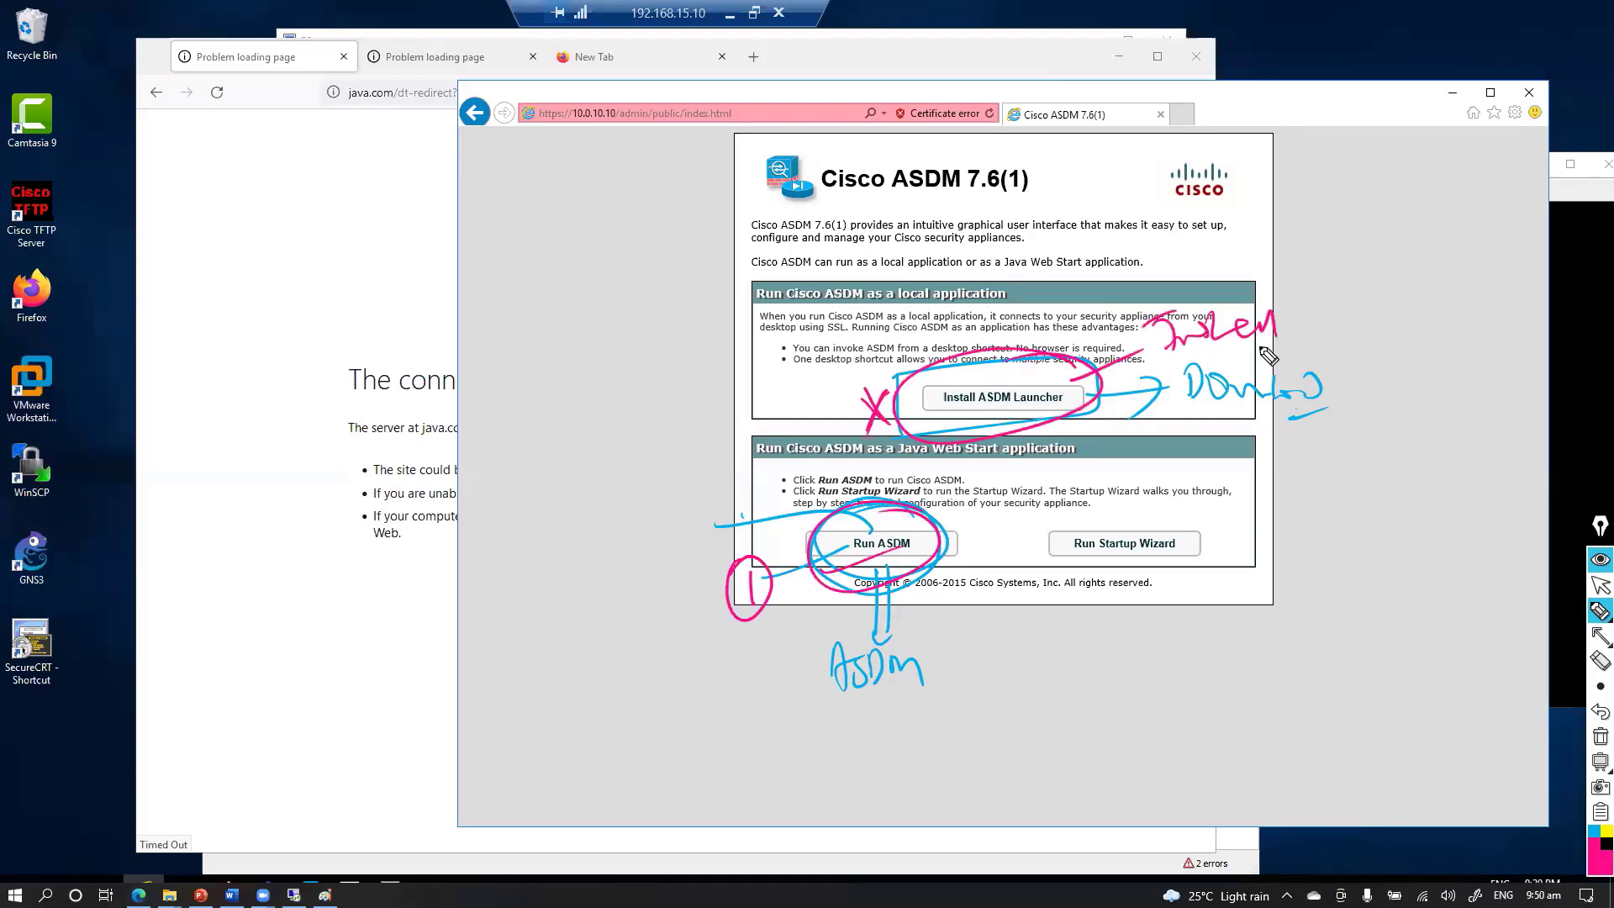
key("ctrl+shift+7")
key("ctrl+shift+2")
left_click(1121, 394)
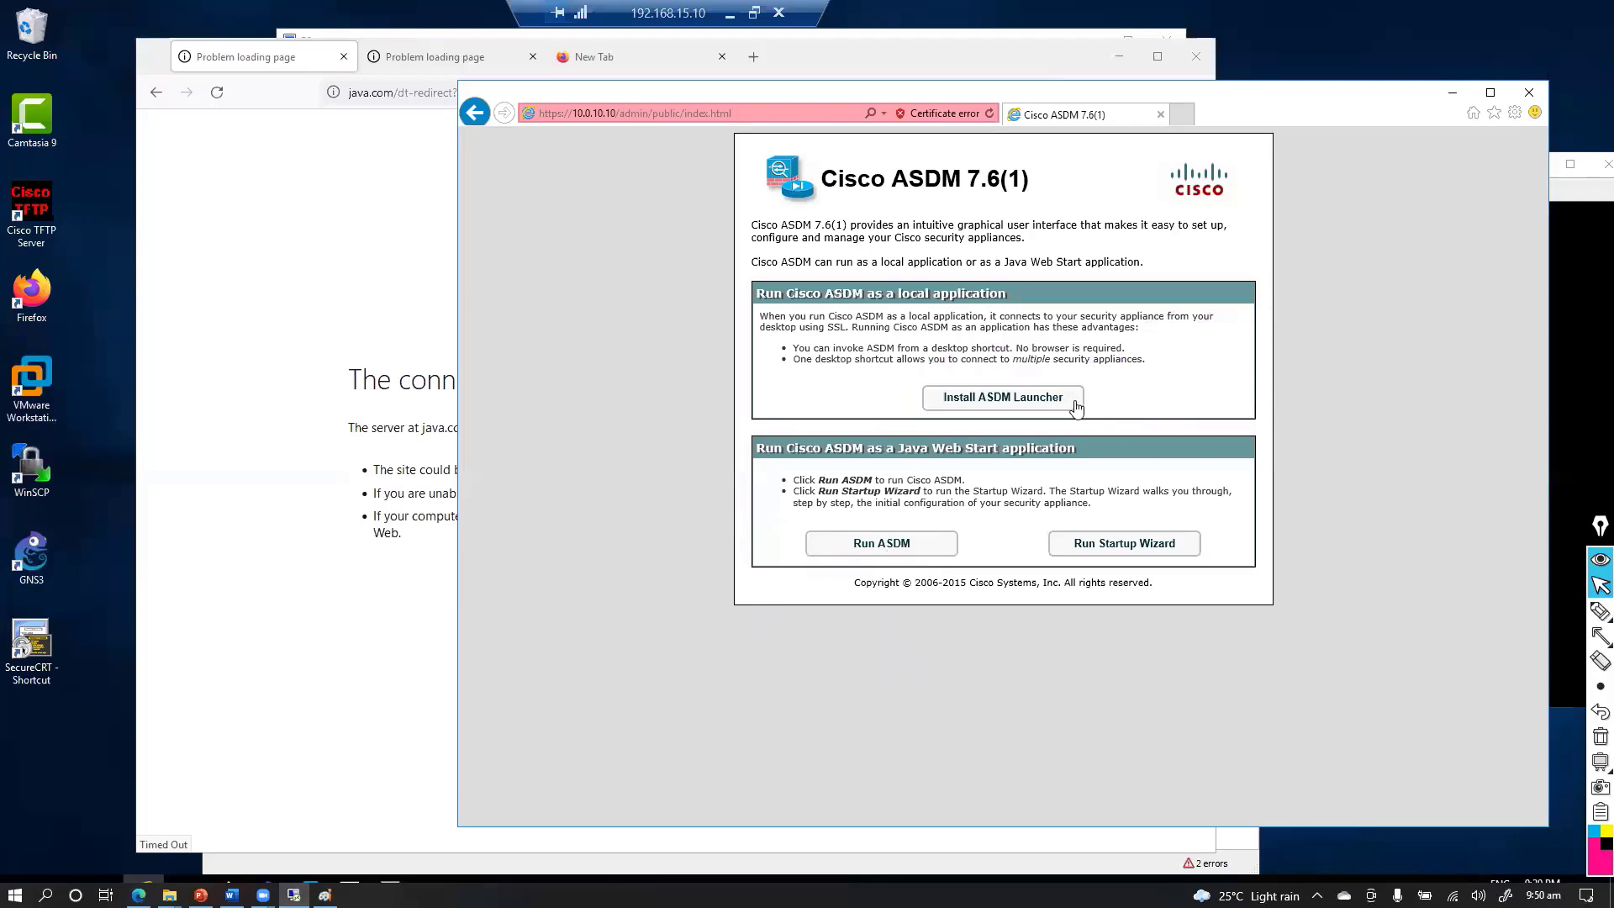
Start the ASDM Launcher install and sign in to the ASA as admin, remembering the credentials
left_click(1014, 405)
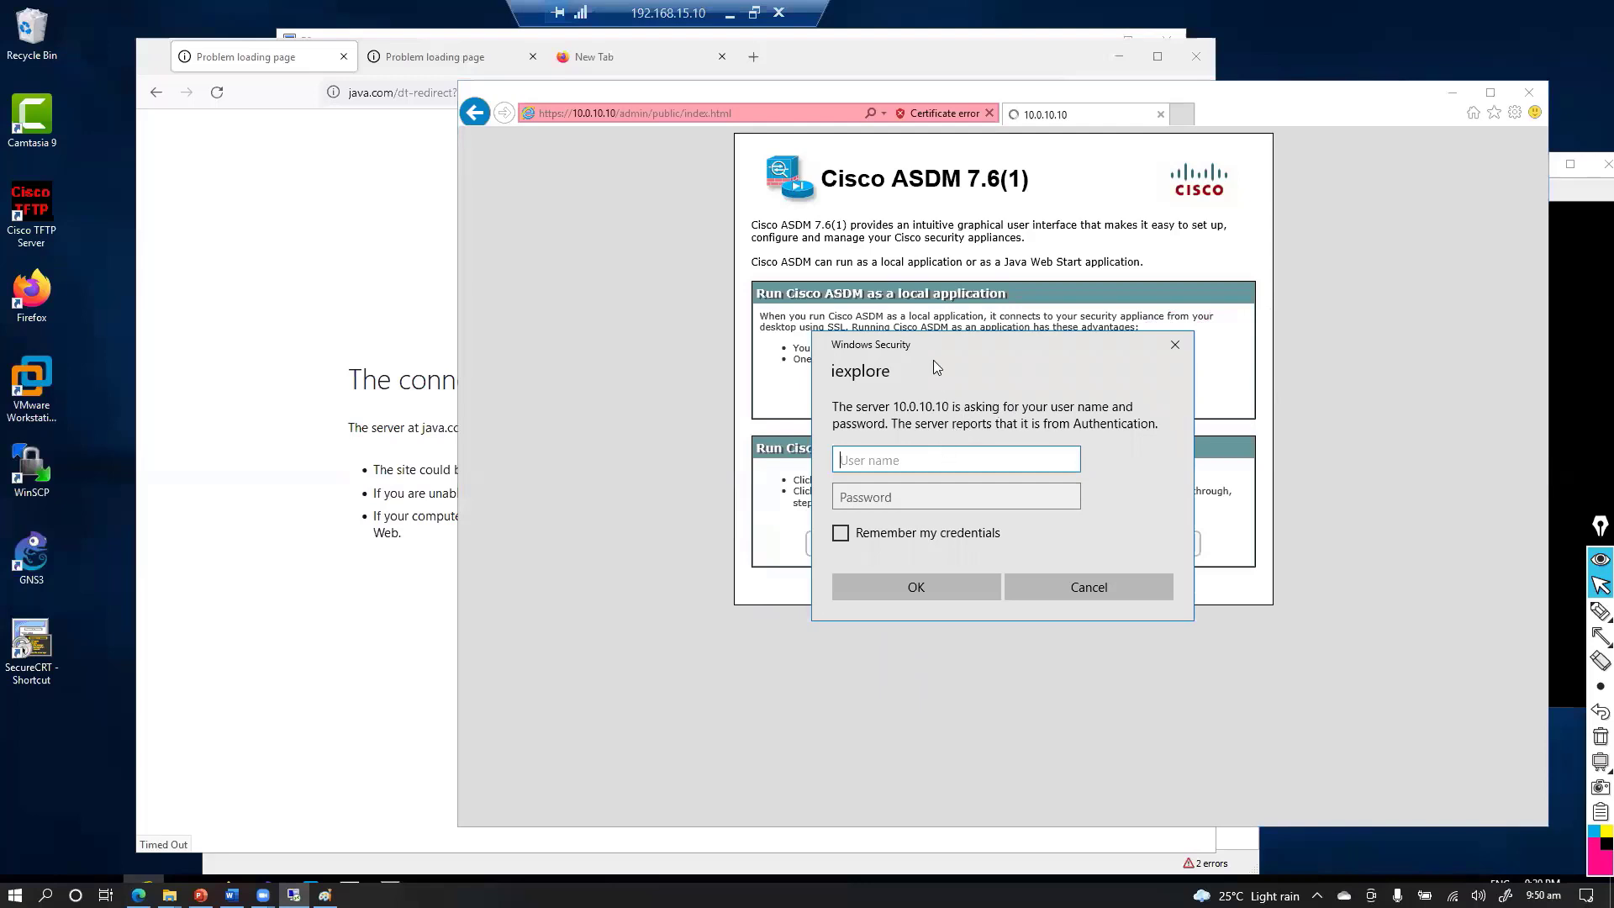
left_click_drag(932, 349, 659, 234)
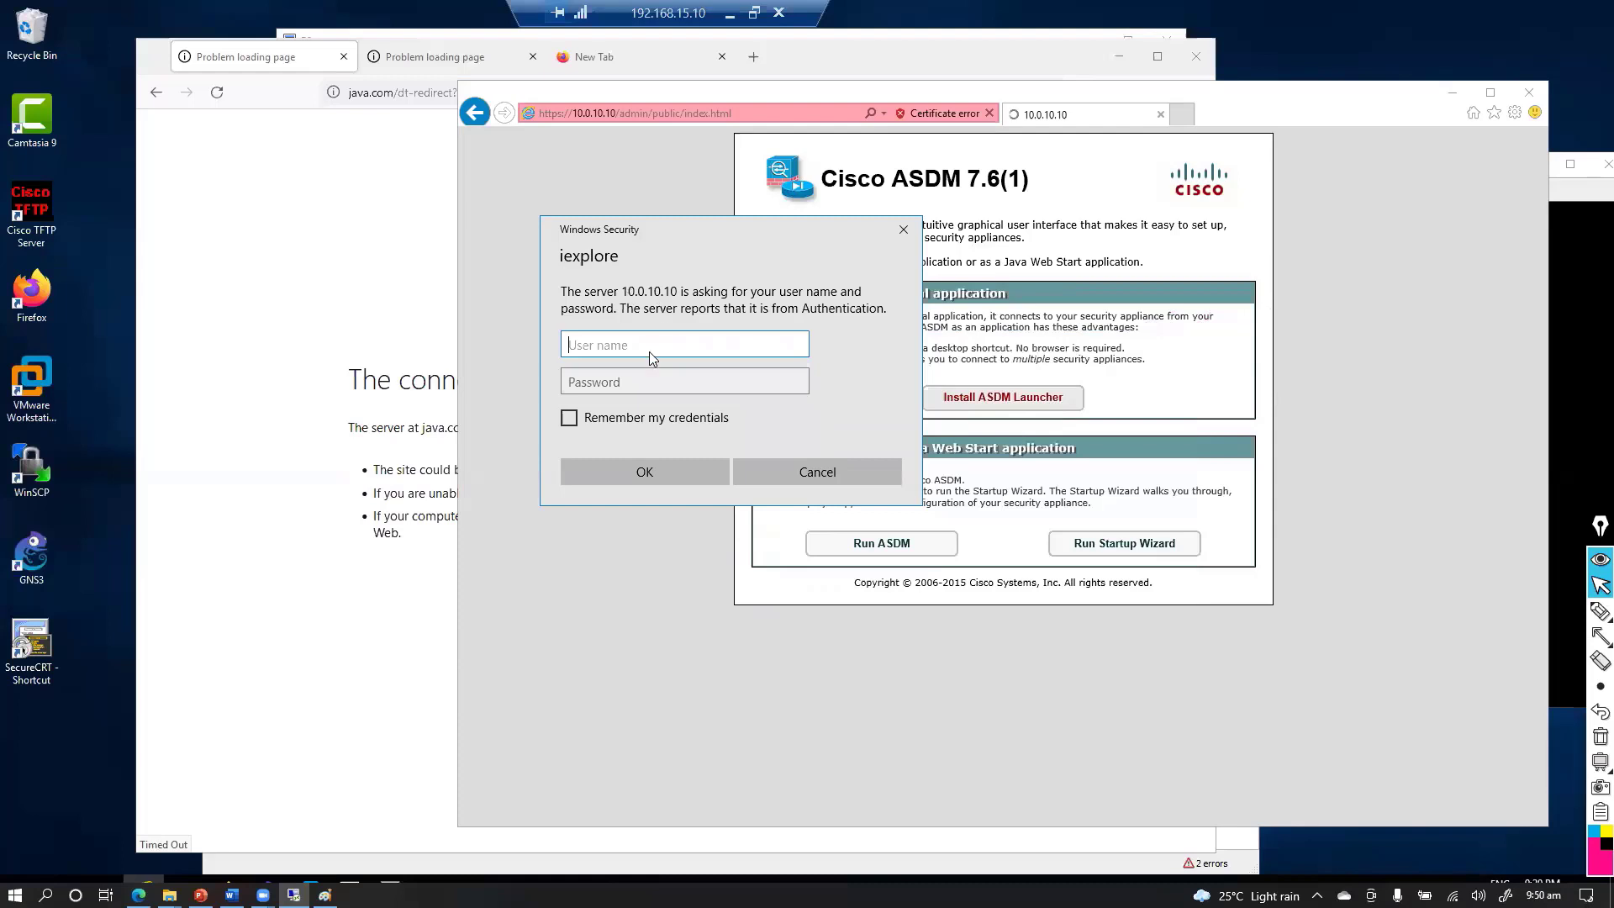
type("admin")
key("Tab")
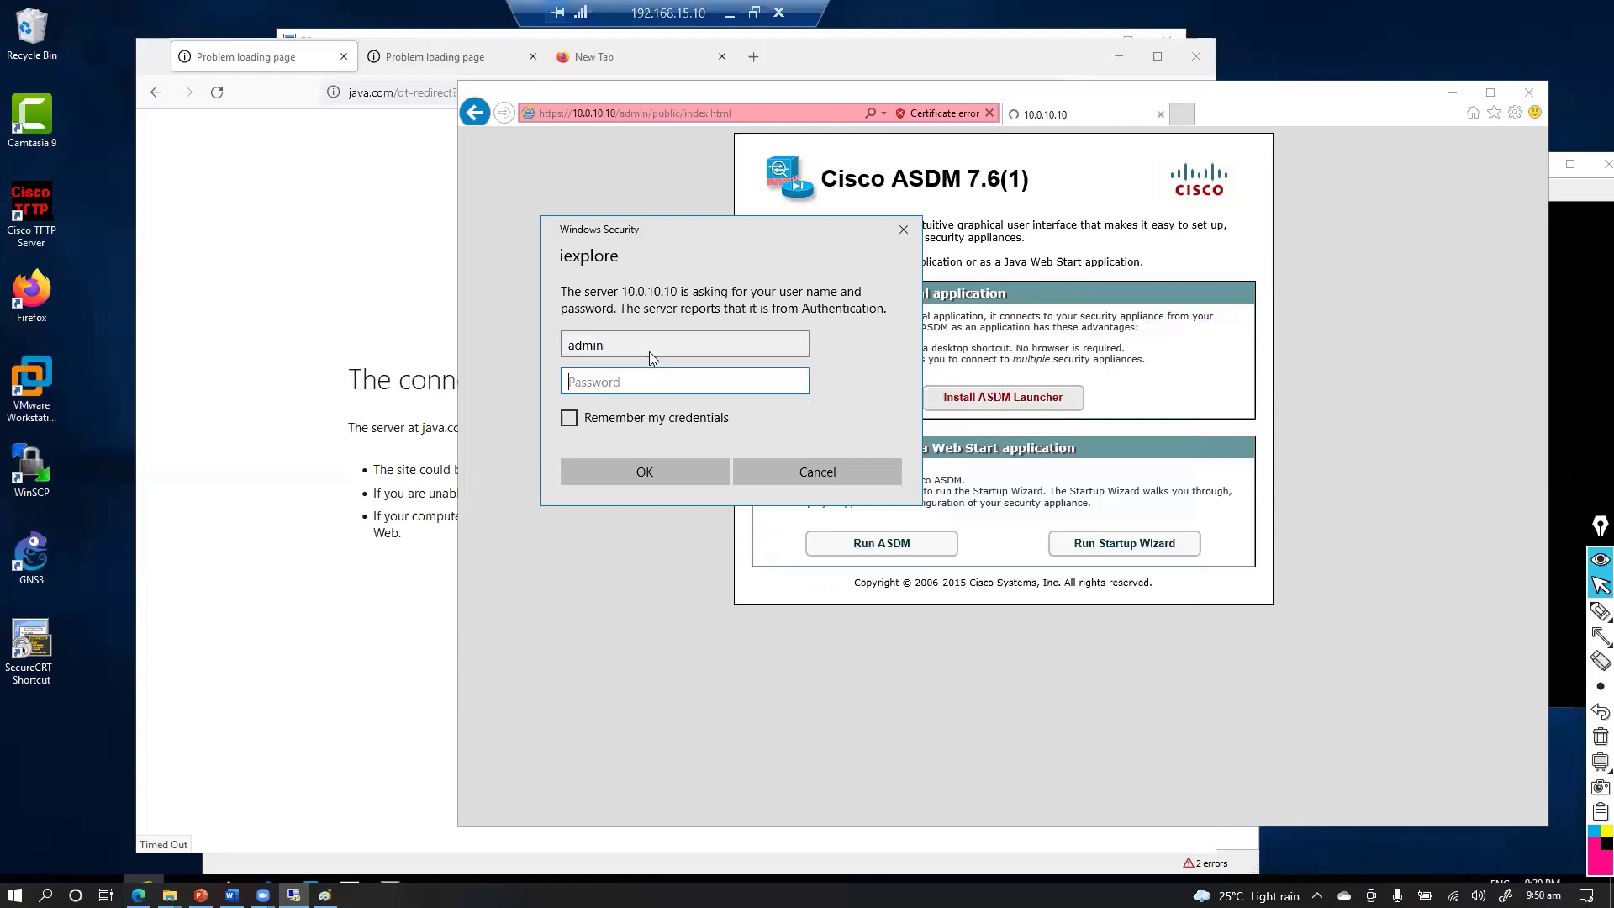
type("cisco1")
left_click(637, 418)
left_click(632, 471)
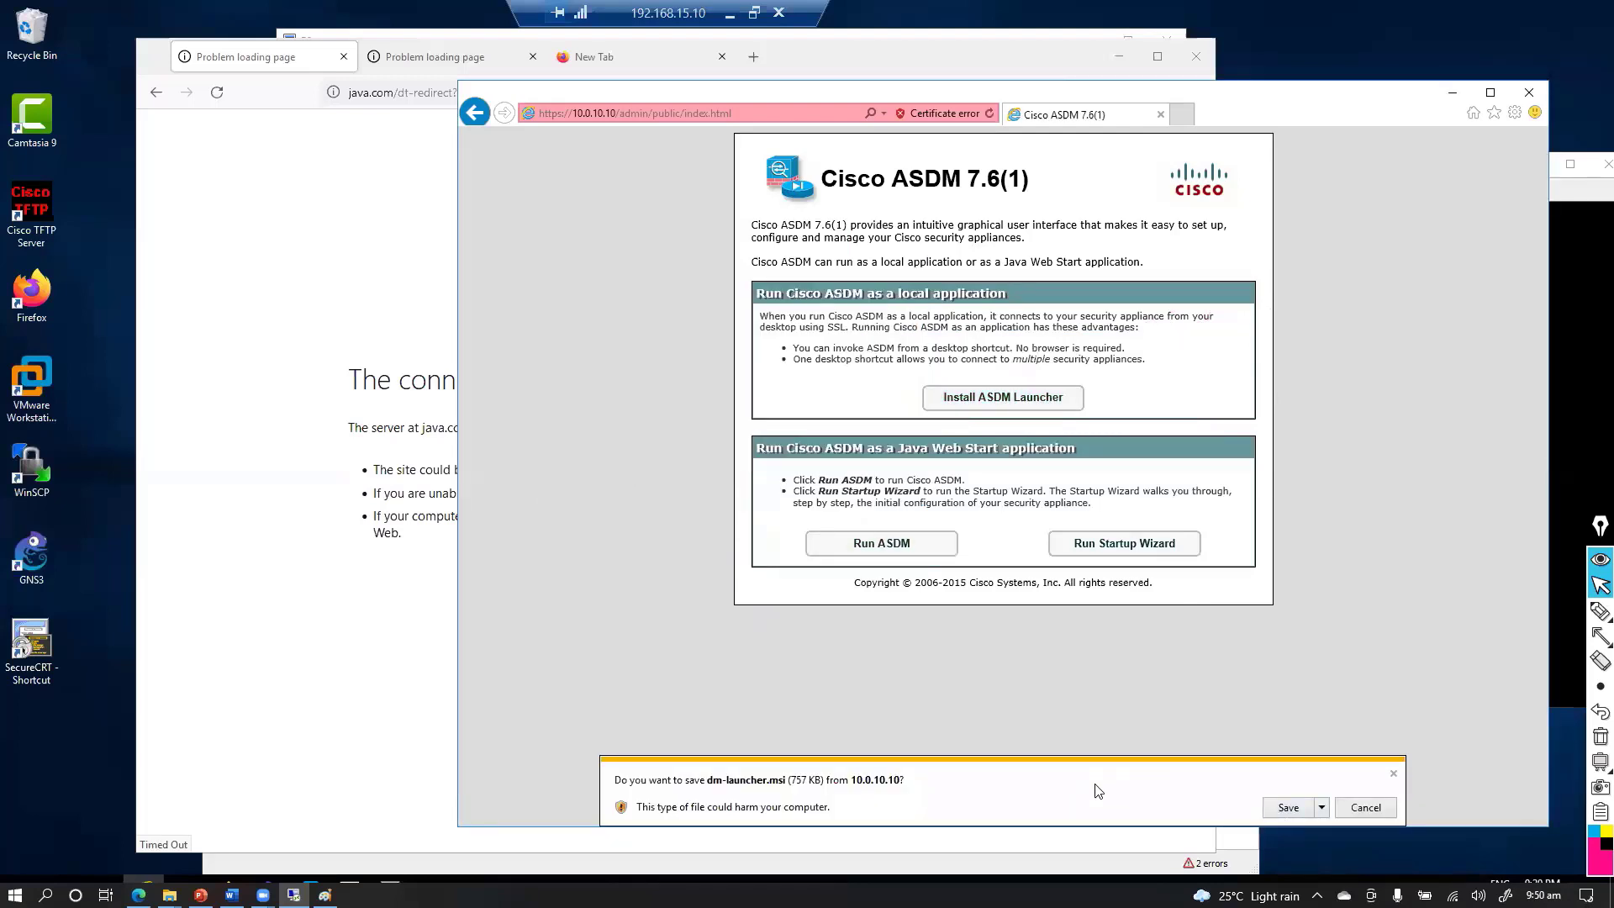
Run dm-launcher.msi and complete the InstallShield wizard with the default destination folder
left_click(1277, 808)
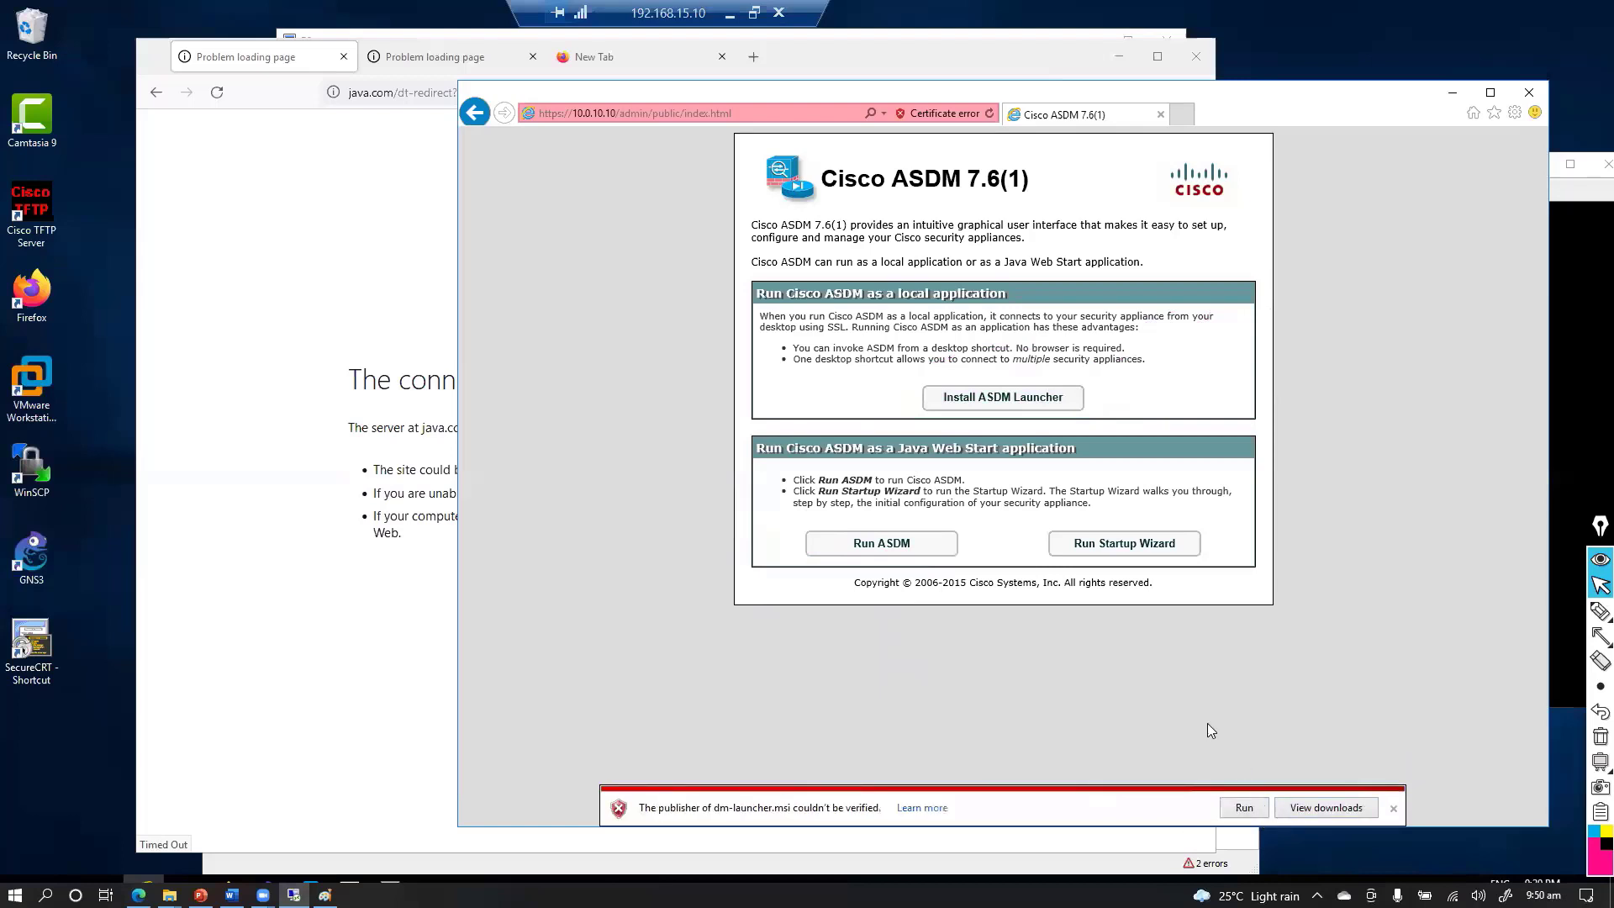
left_click(1244, 808)
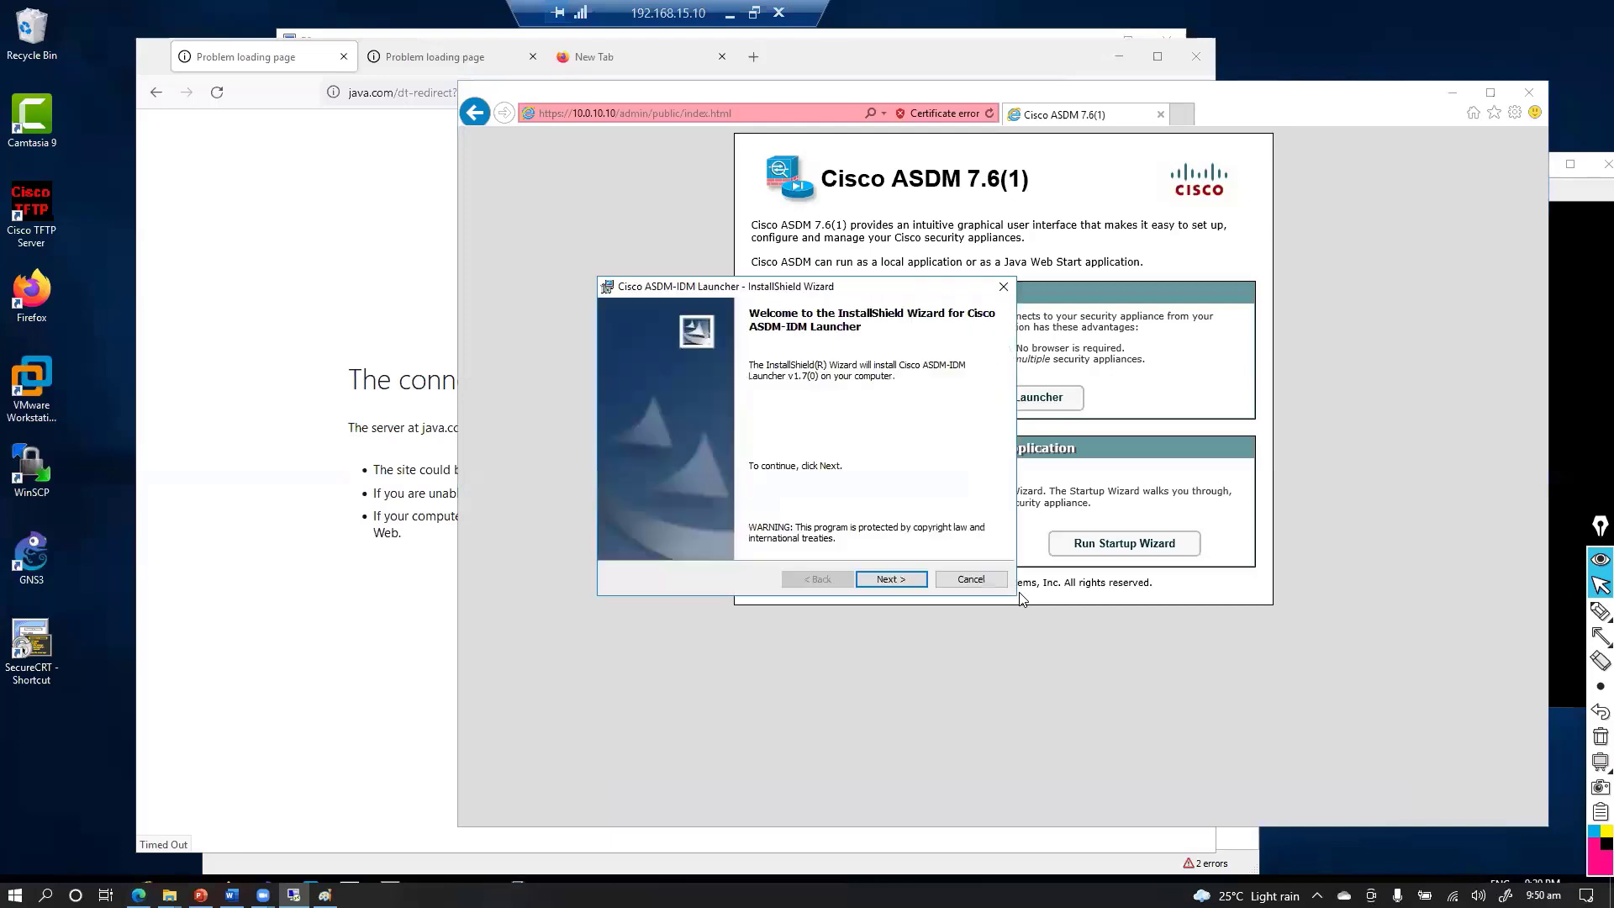
left_click(918, 589)
left_click(889, 581)
left_click(885, 587)
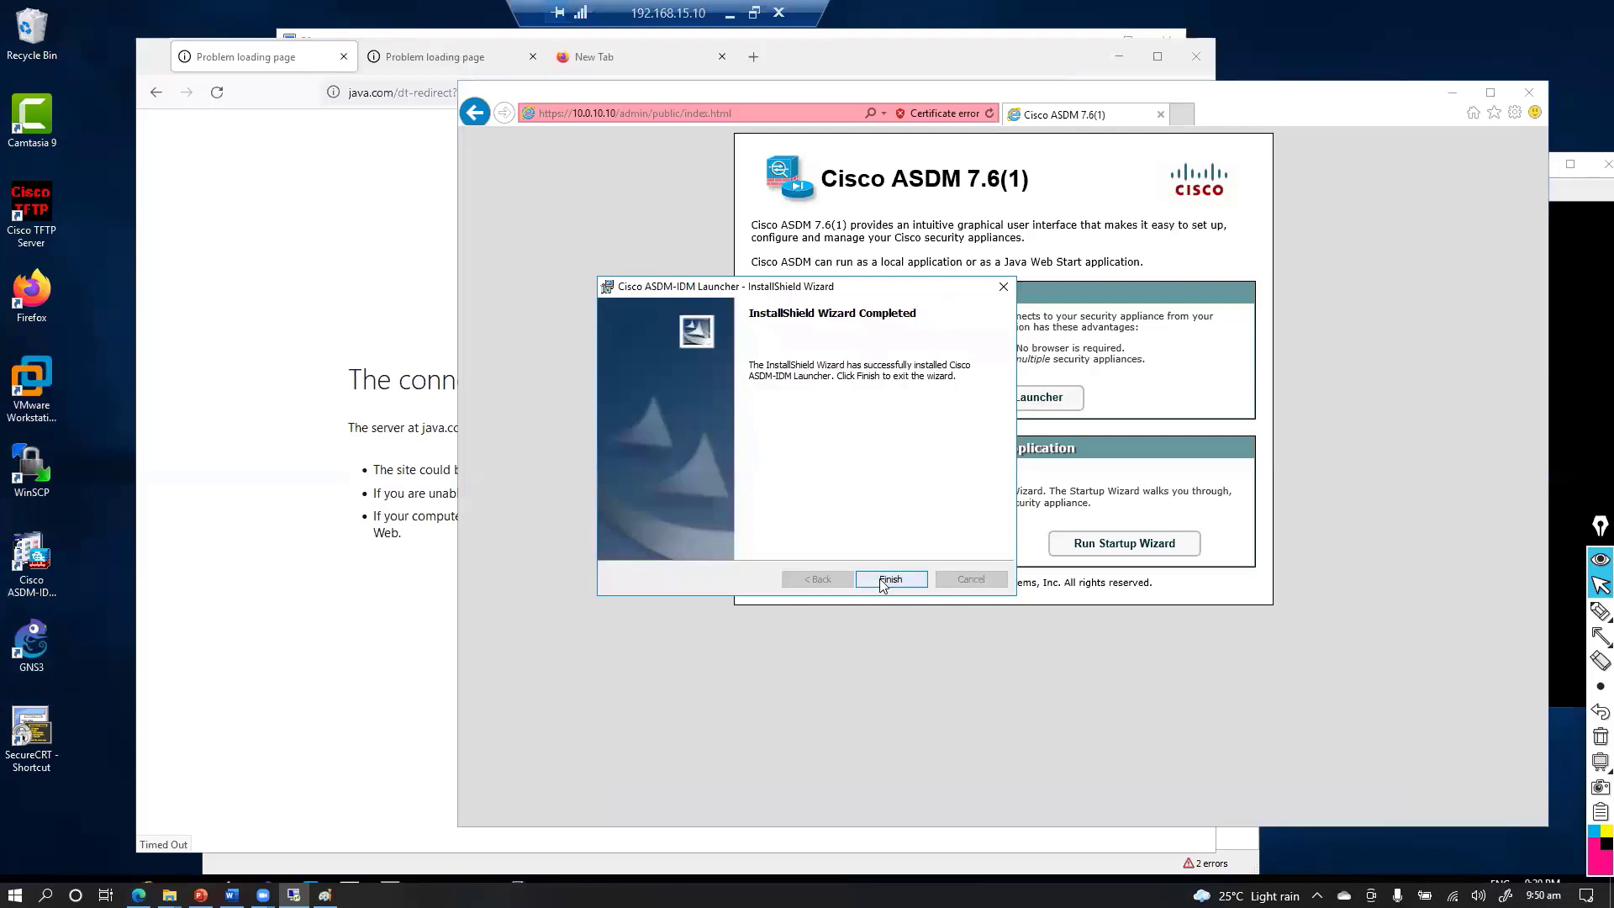
left_click(879, 582)
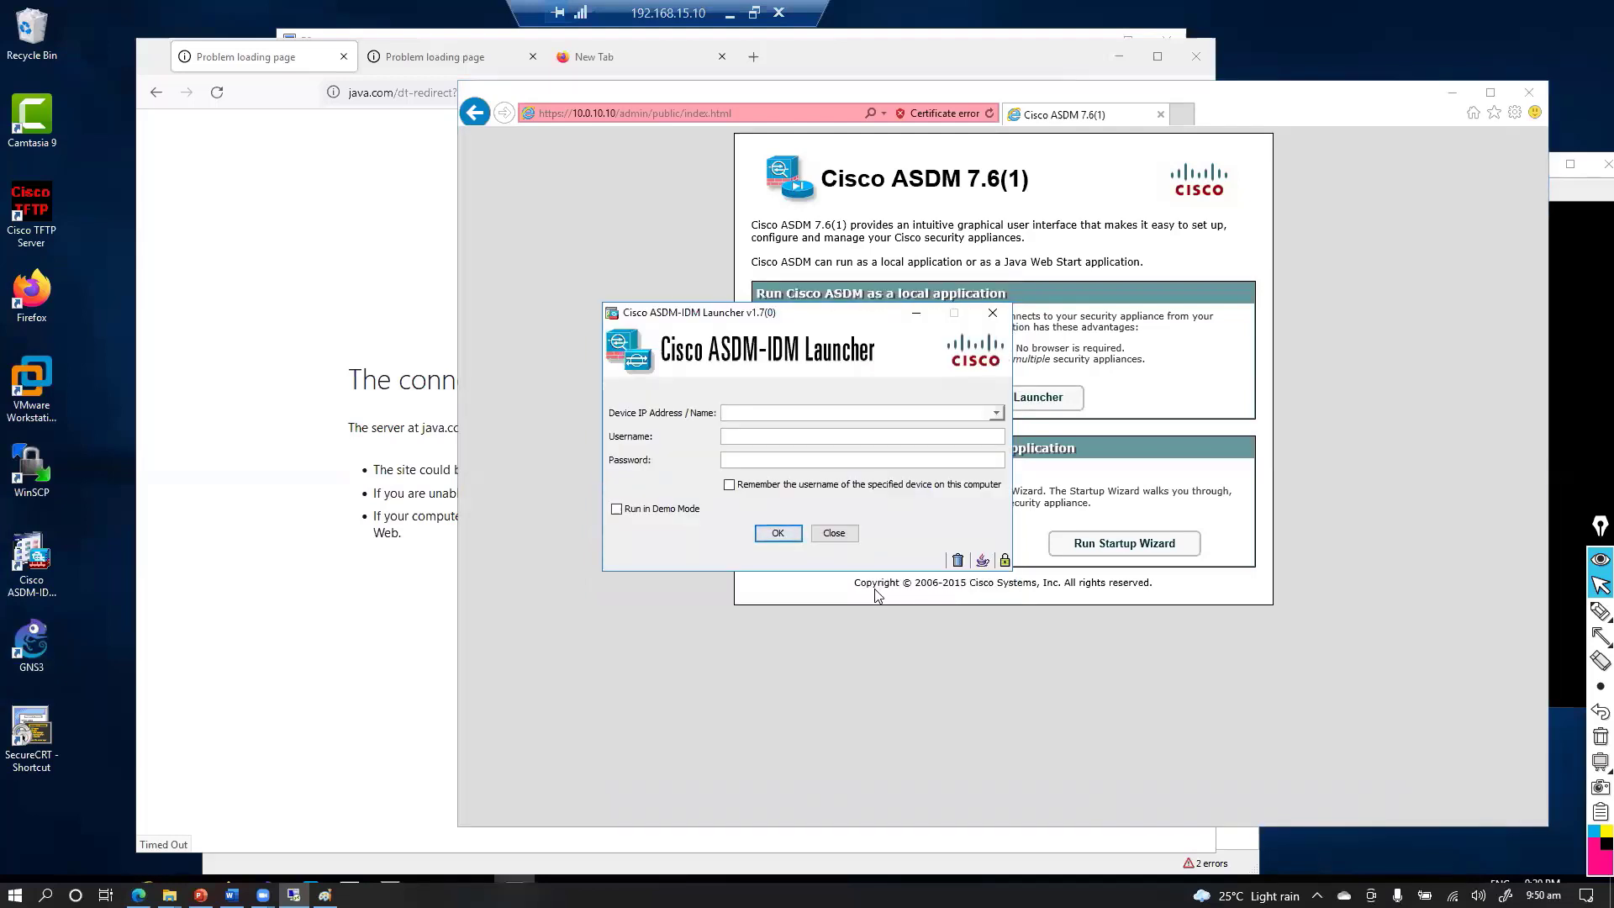
left_click_drag(891, 101, 835, 133)
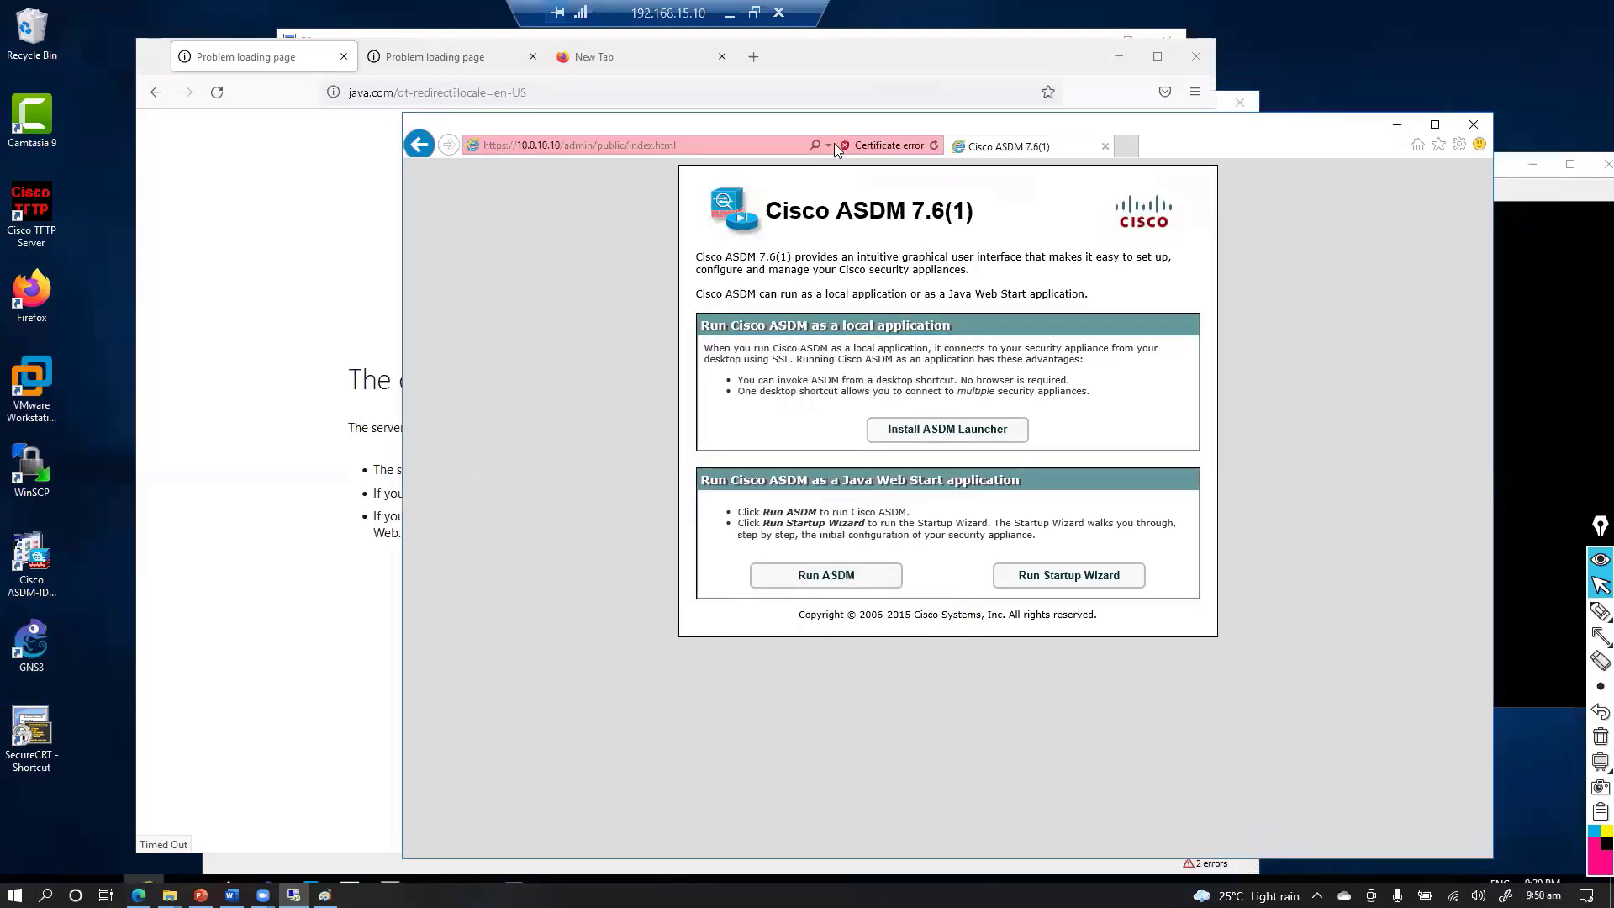
Close Internet Explorer and select the ASDM-IDM Launcher desktop shortcut
left_click(1463, 130)
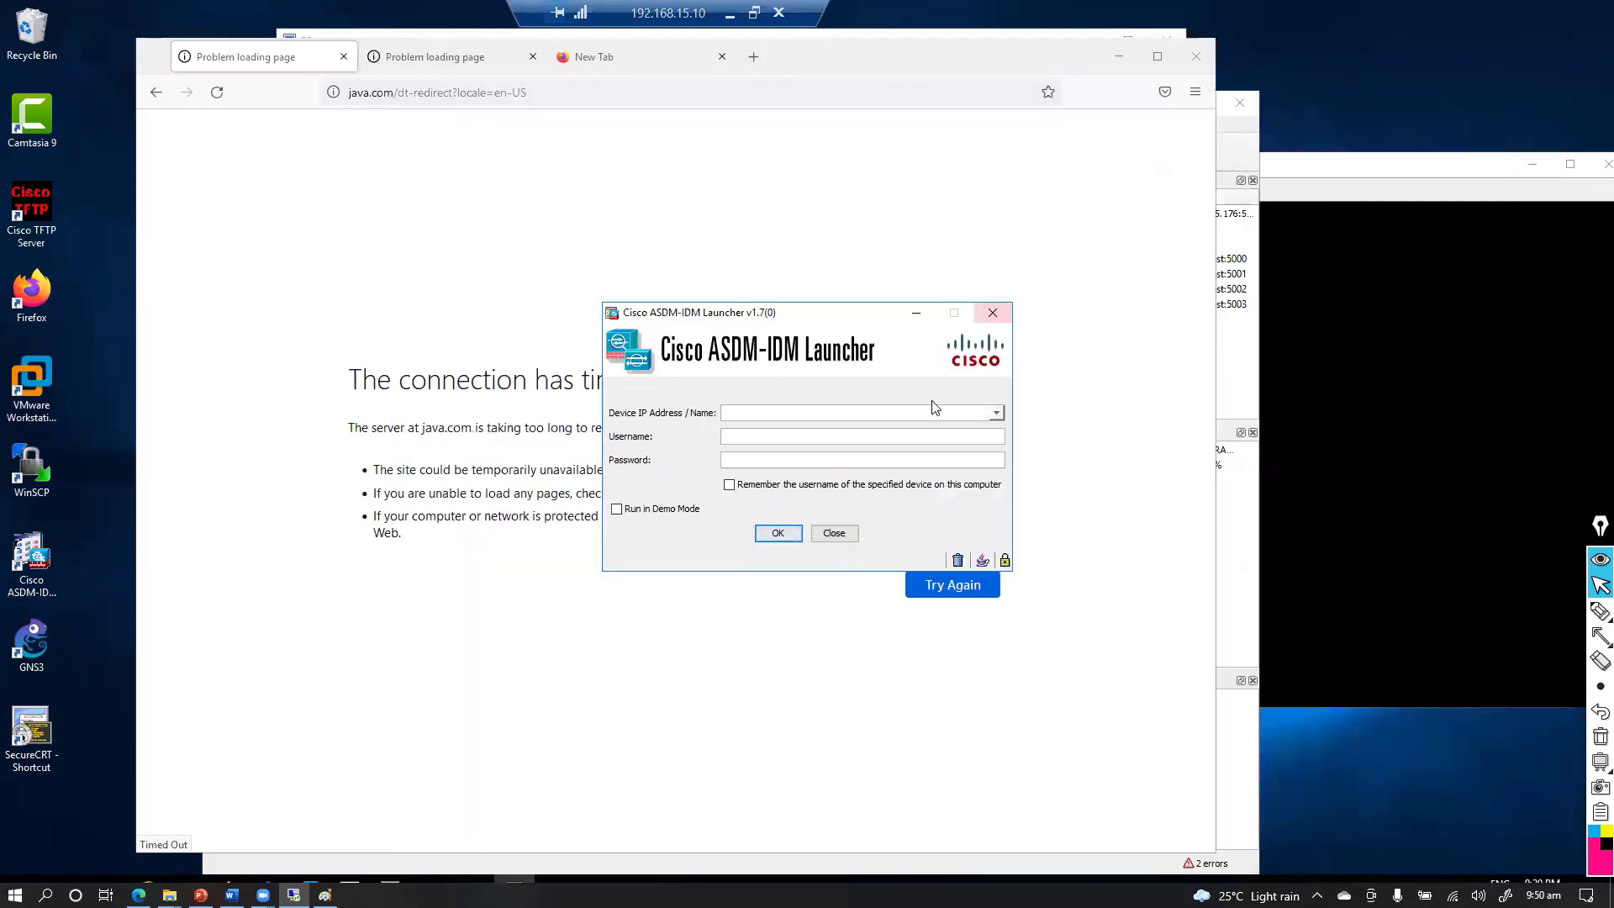
left_click(633, 160)
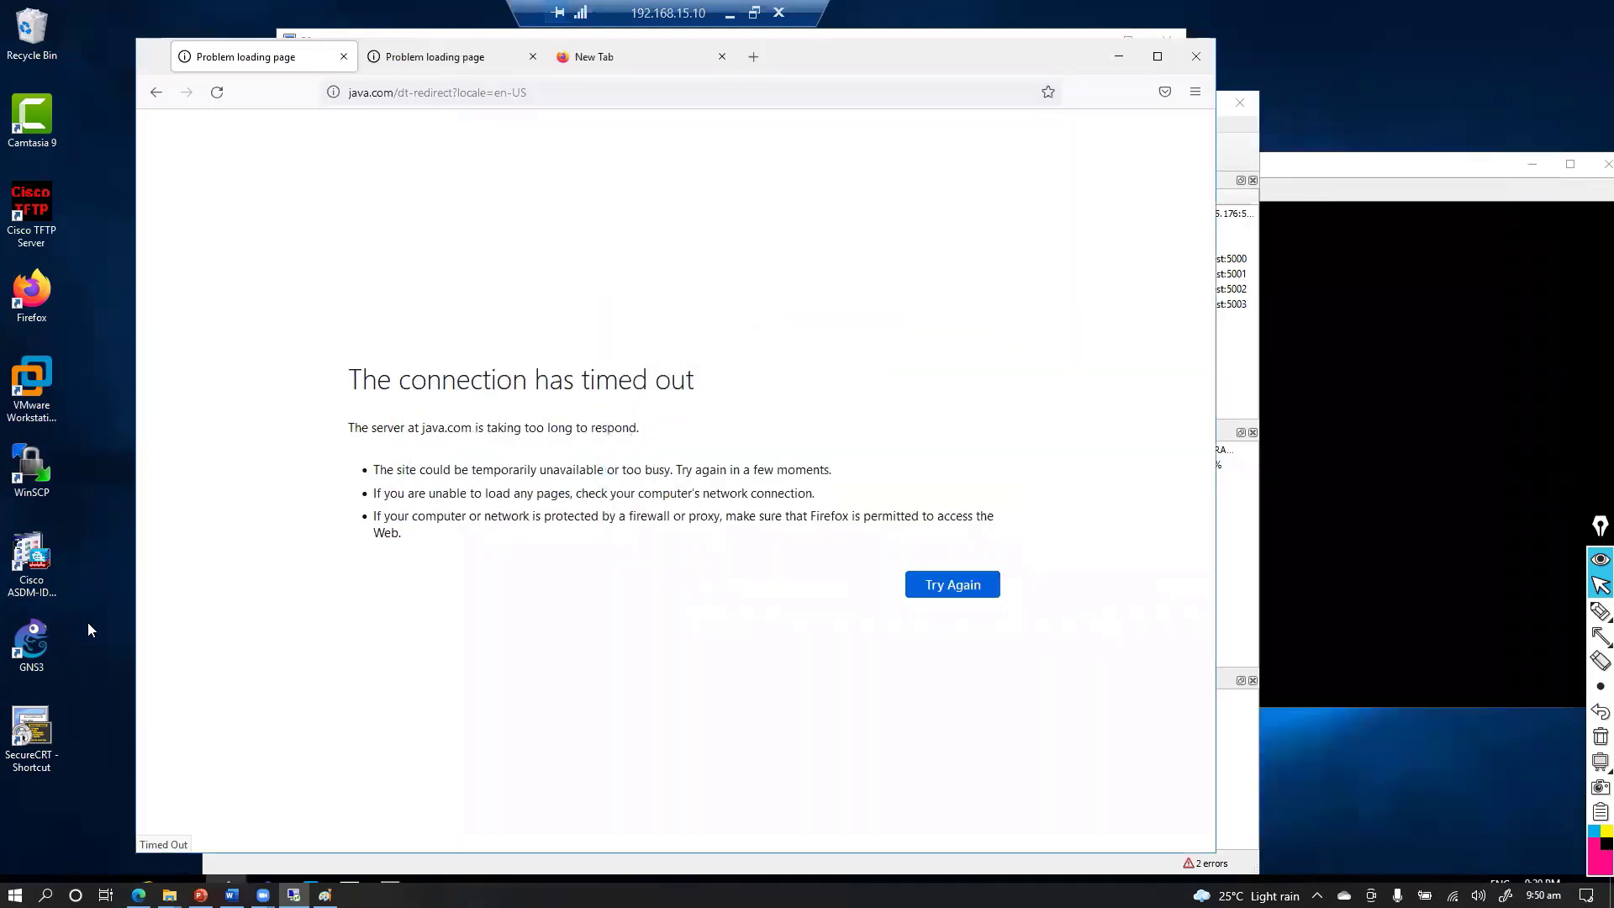
left_click(32, 726)
left_click_drag(35, 579, 38, 550)
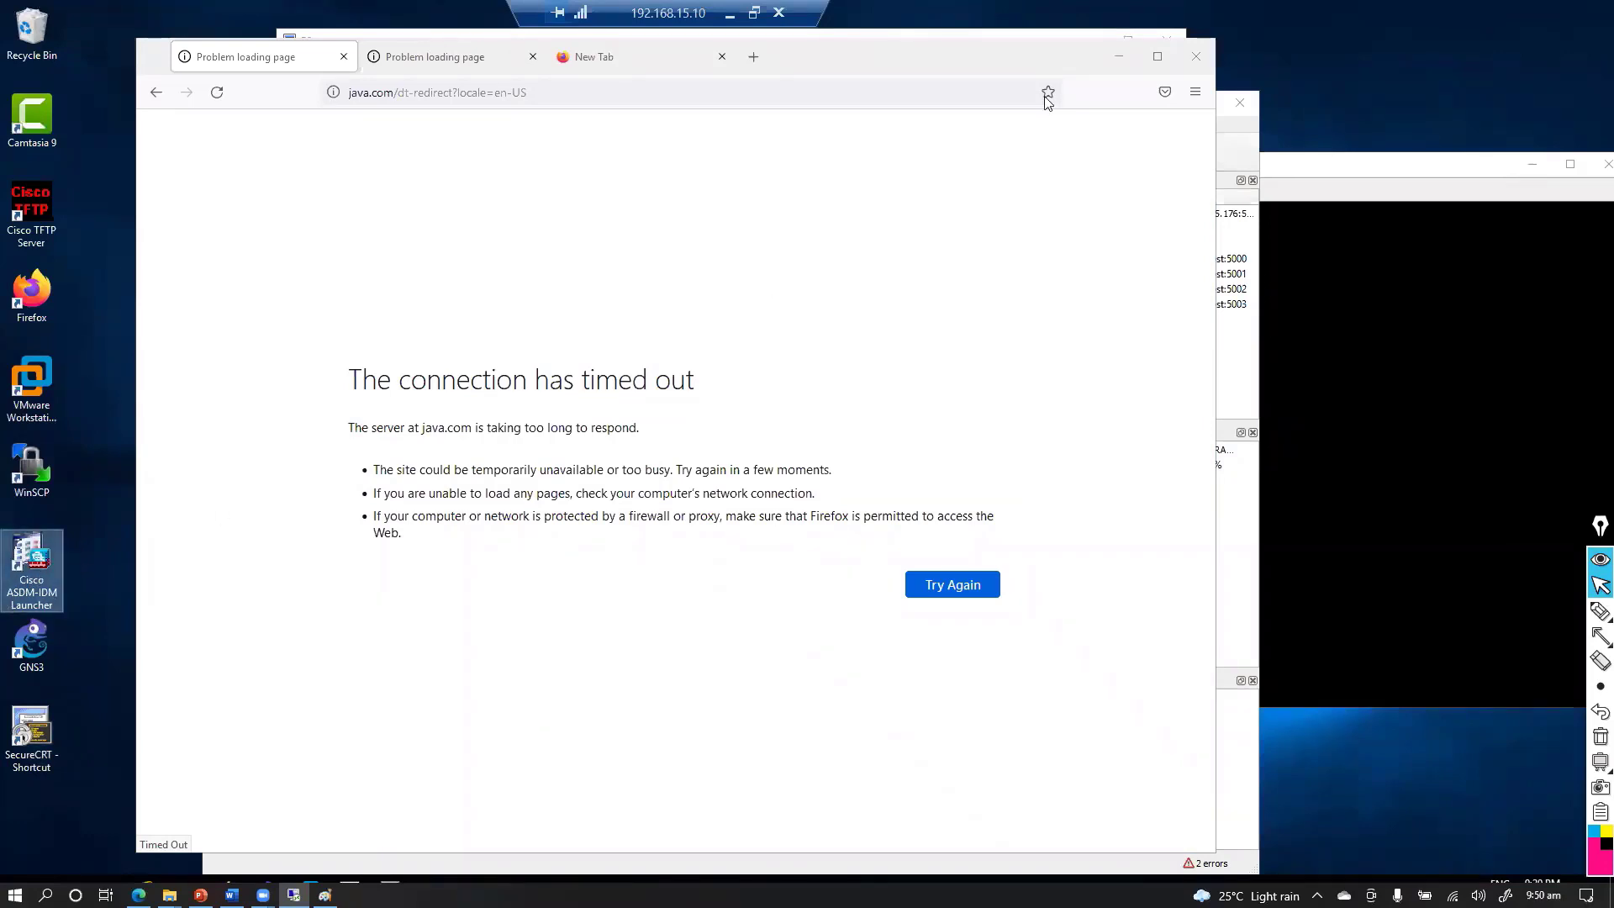
Close Firefox with all three of its tabs, leaving the launcher shortcut selected
left_click_drag(911, 54, 853, 124)
left_click(1133, 124)
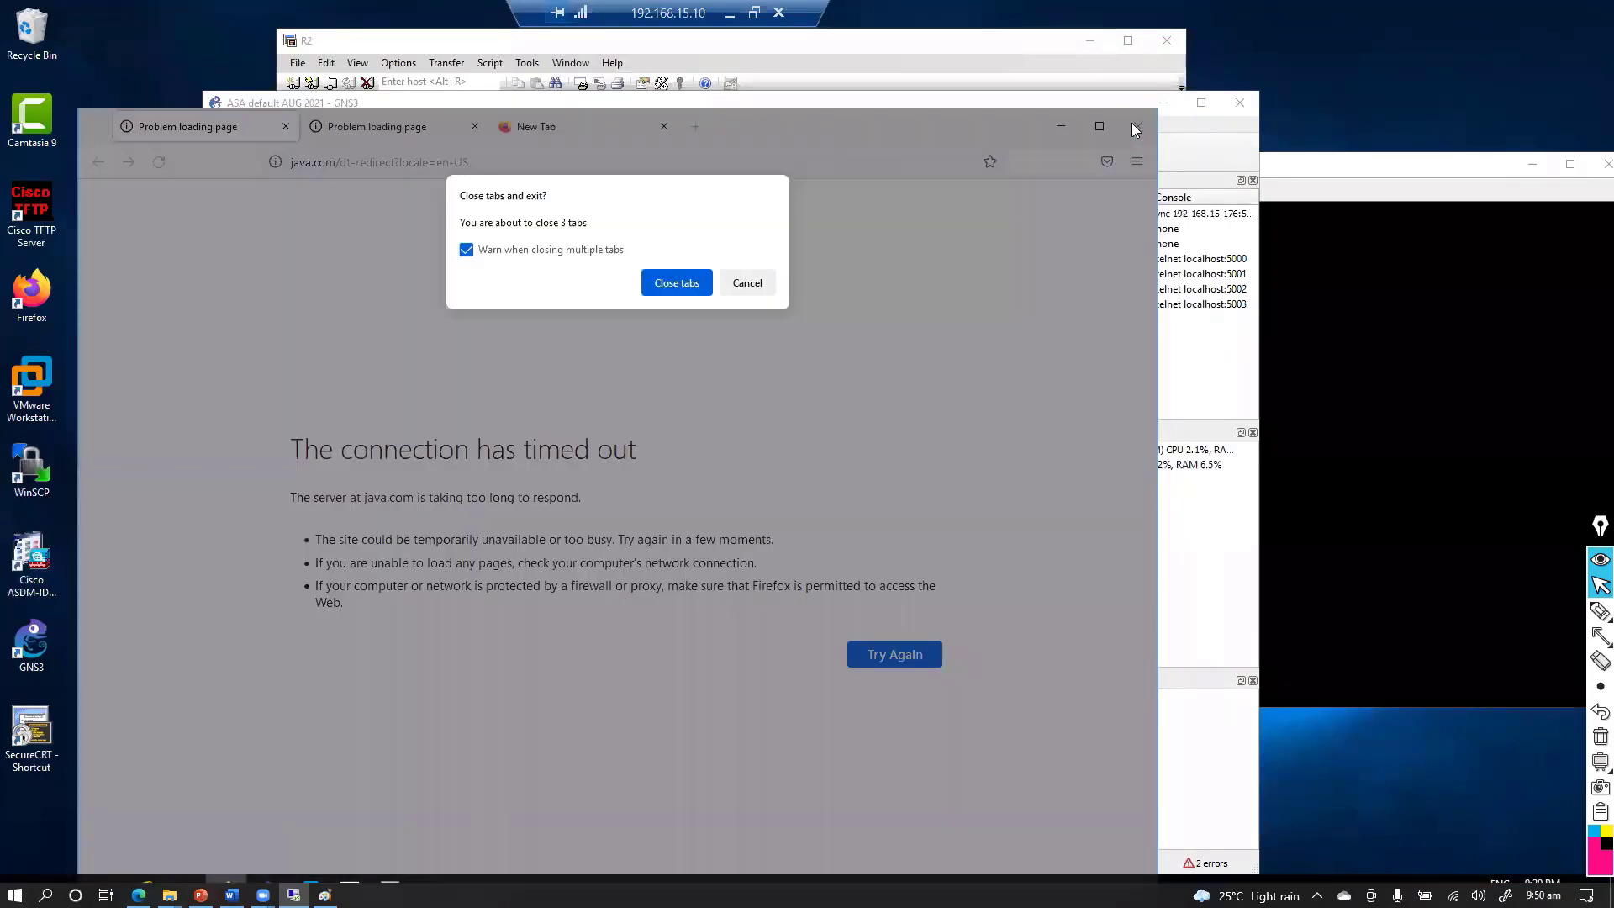
left_click(675, 283)
left_click(30, 559)
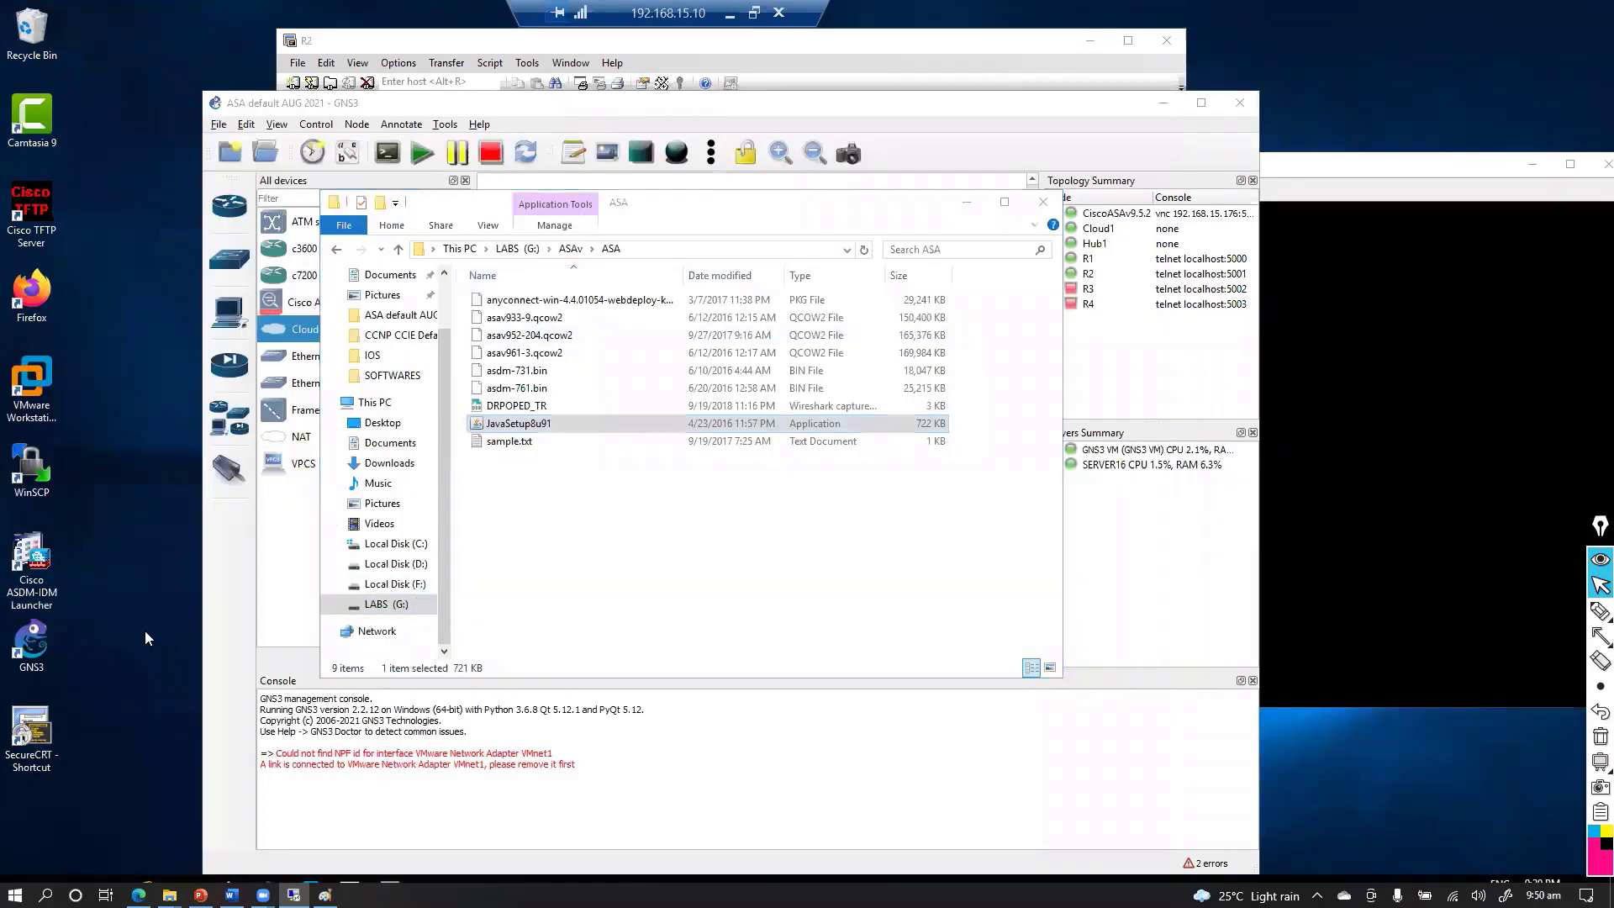
Launch the Cisco ASDM-IDM Launcher from its desktop shortcut and bring it to the front
double_click(30, 559)
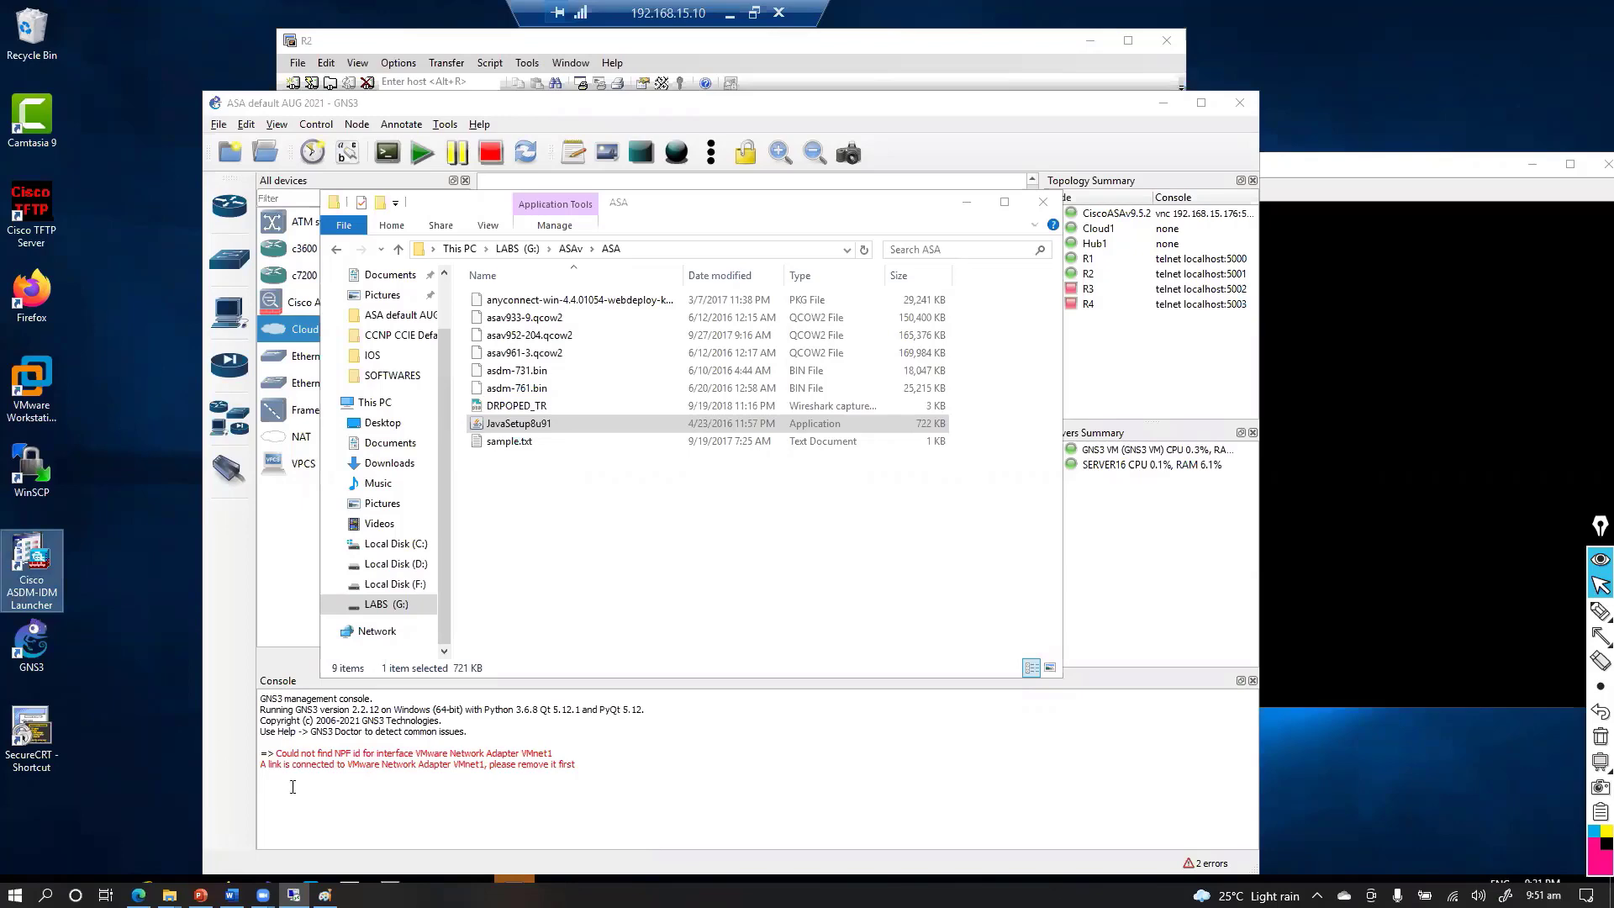
key("alt+Tab")
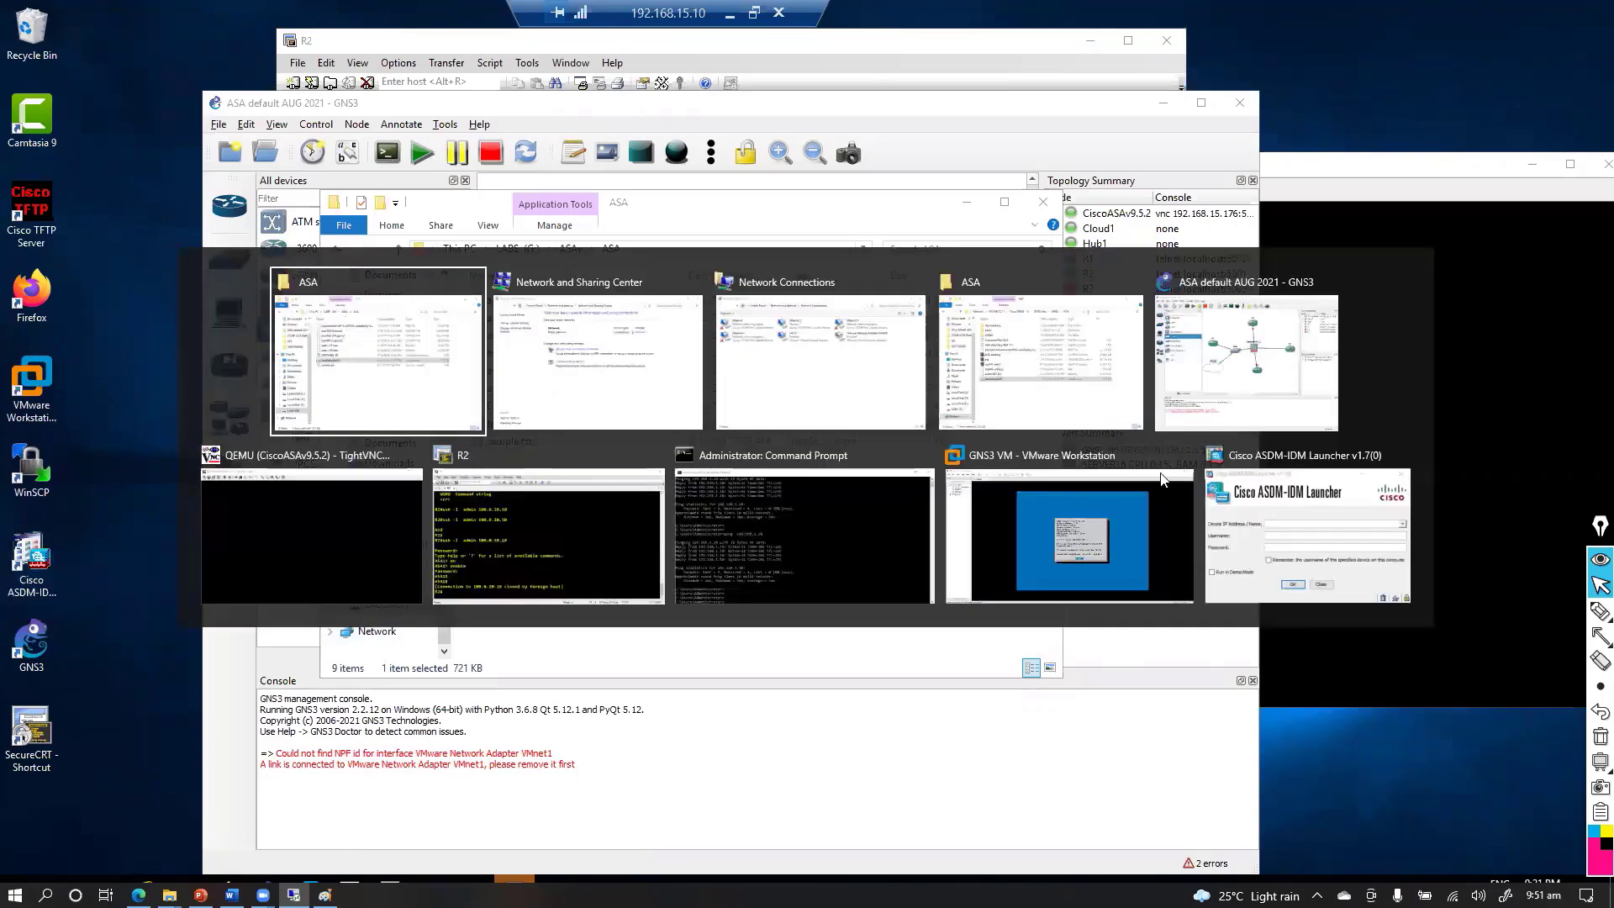
left_click(1280, 529)
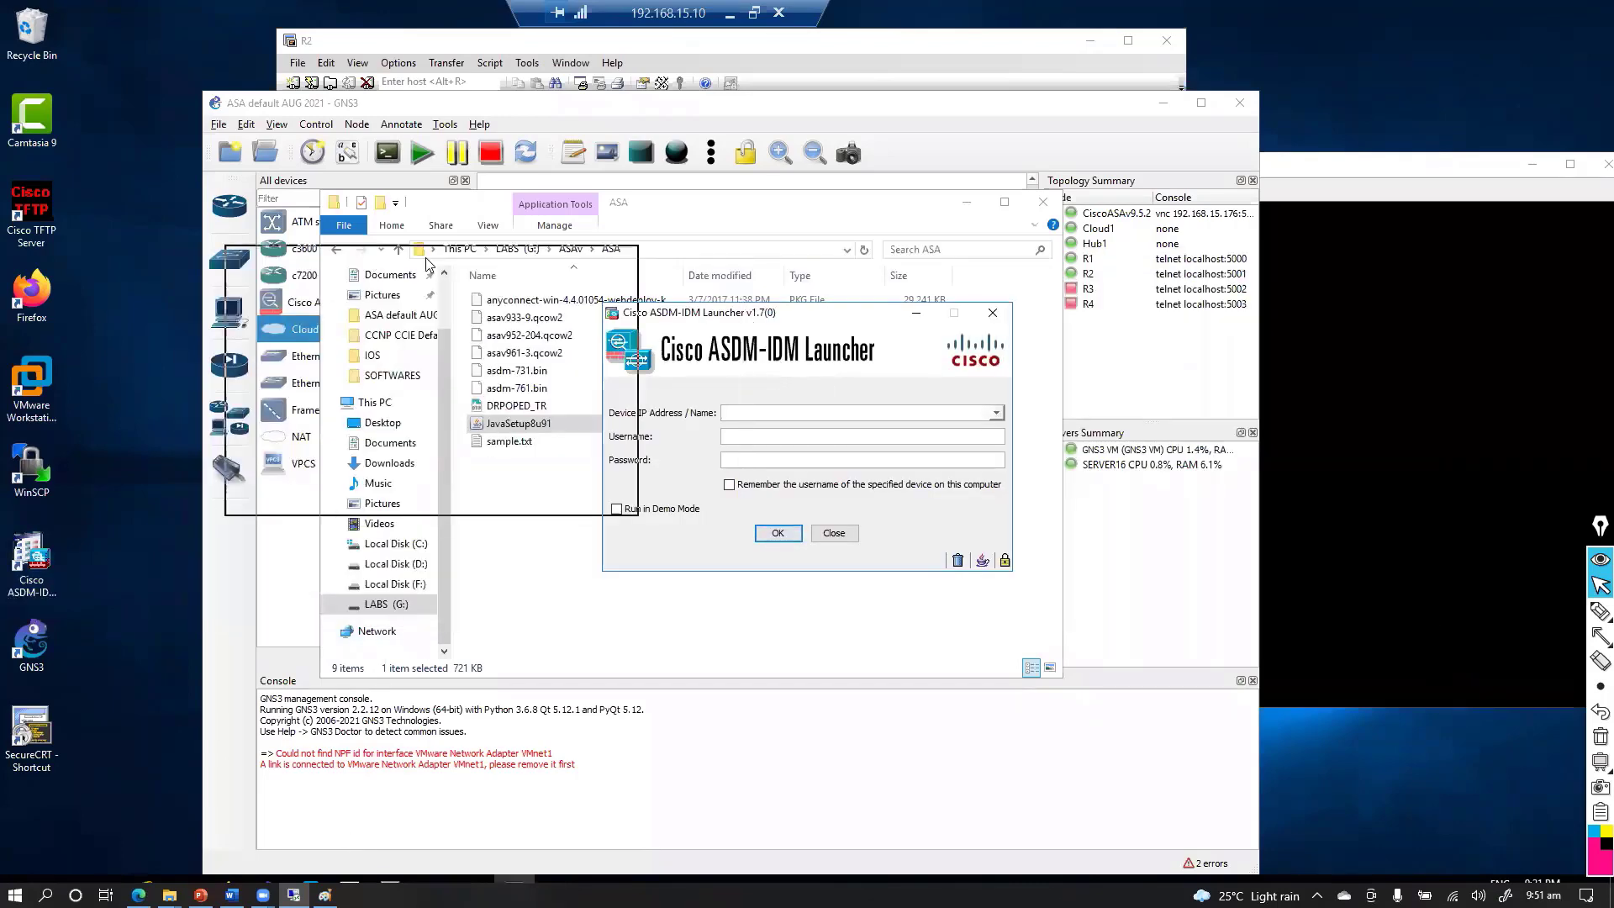
Minimize the GNS3 project window and the R2 terminal session to clear the screen
left_click(1164, 104)
double_click(906, 42)
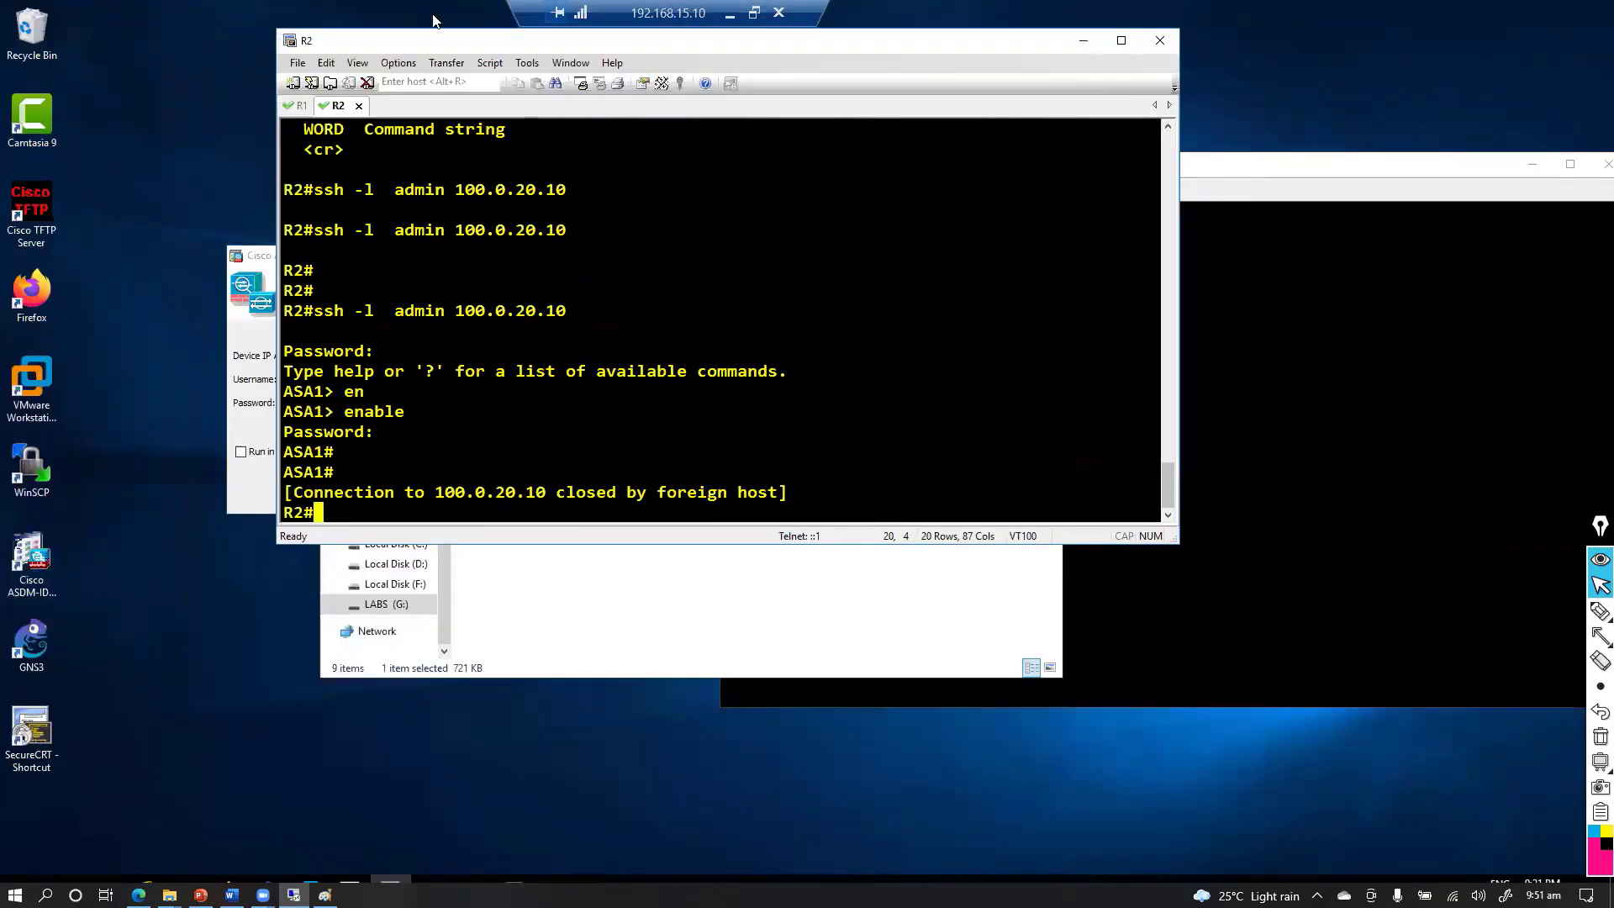
double_click(844, 10)
left_click_drag(842, 40, 865, 142)
left_click(1107, 147)
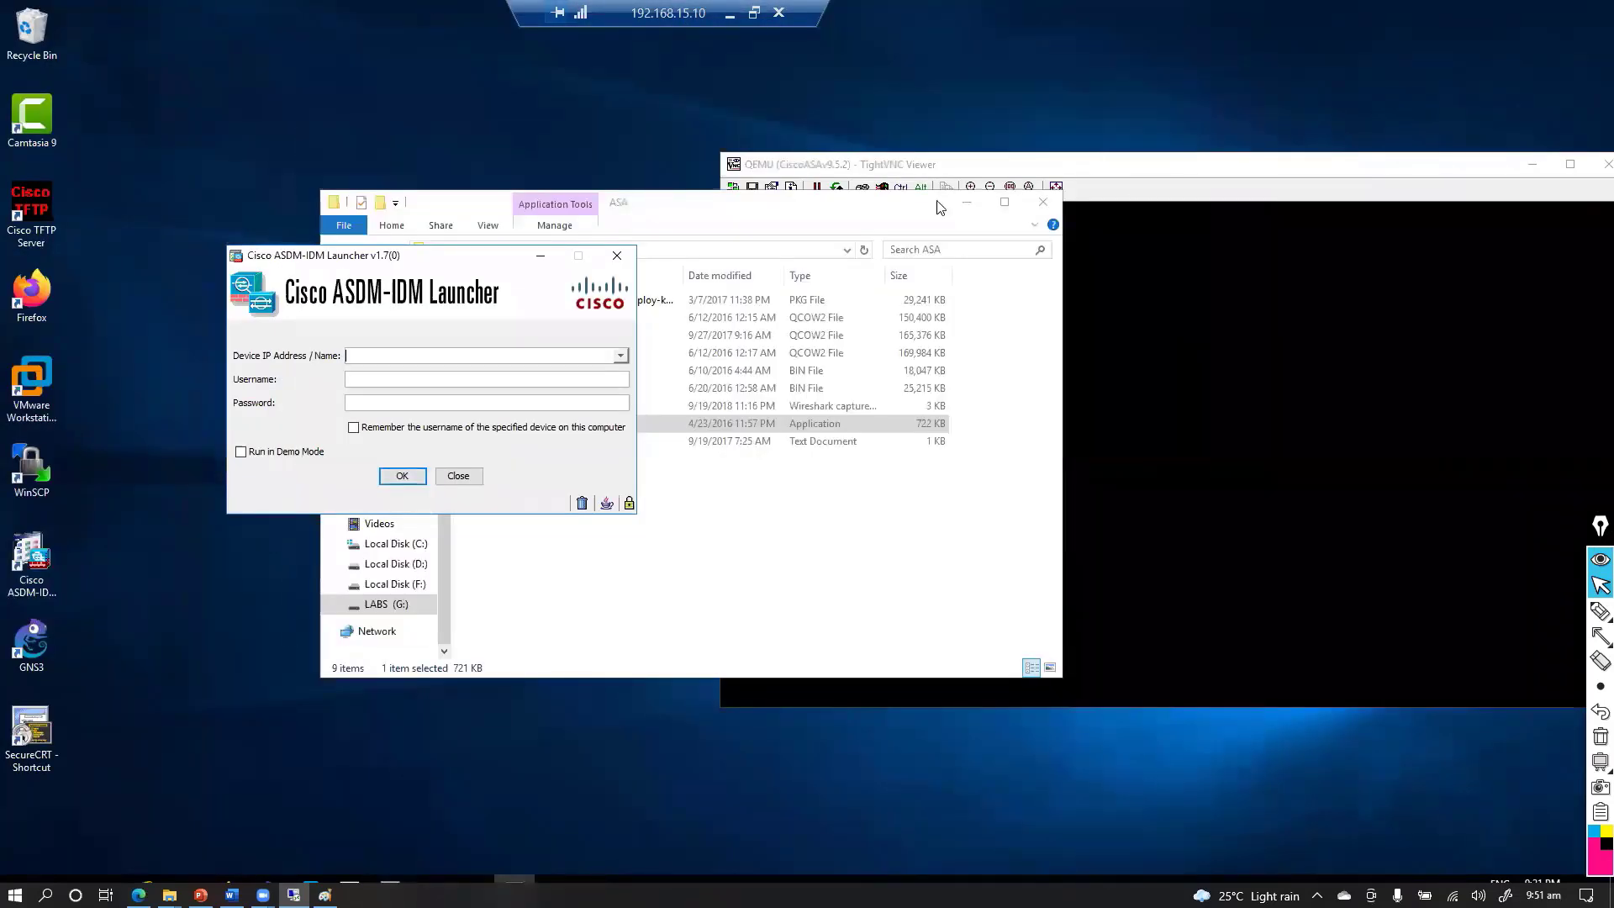
Log in to 10.0.10.10 as admin with the corrected password and accept the security warning
left_click(966, 201)
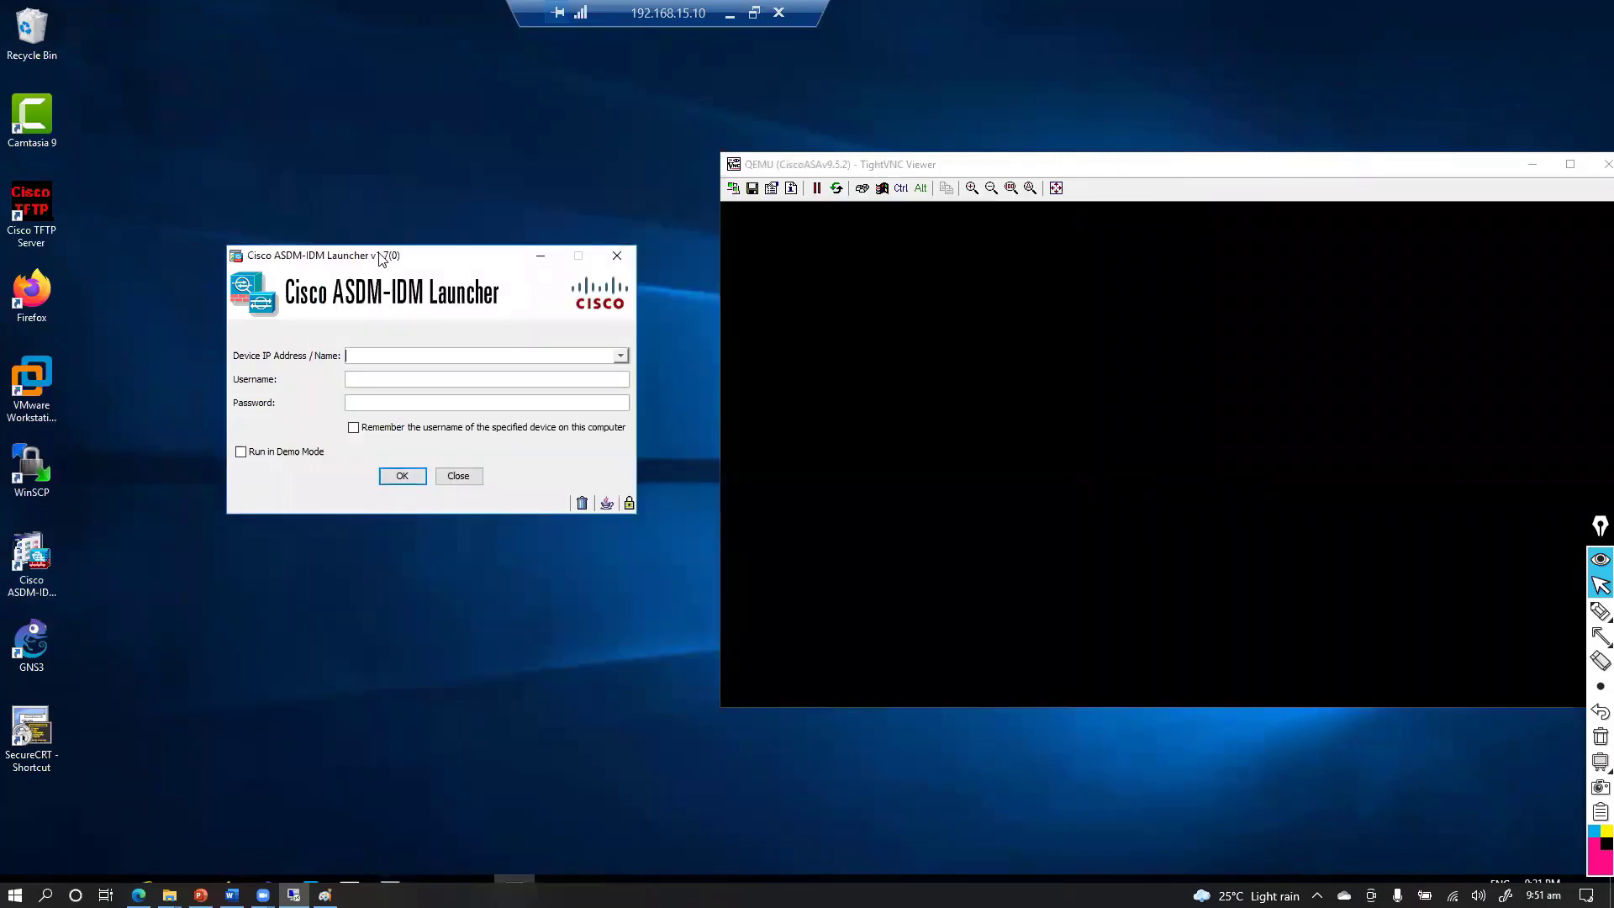
left_click_drag(384, 261, 343, 204)
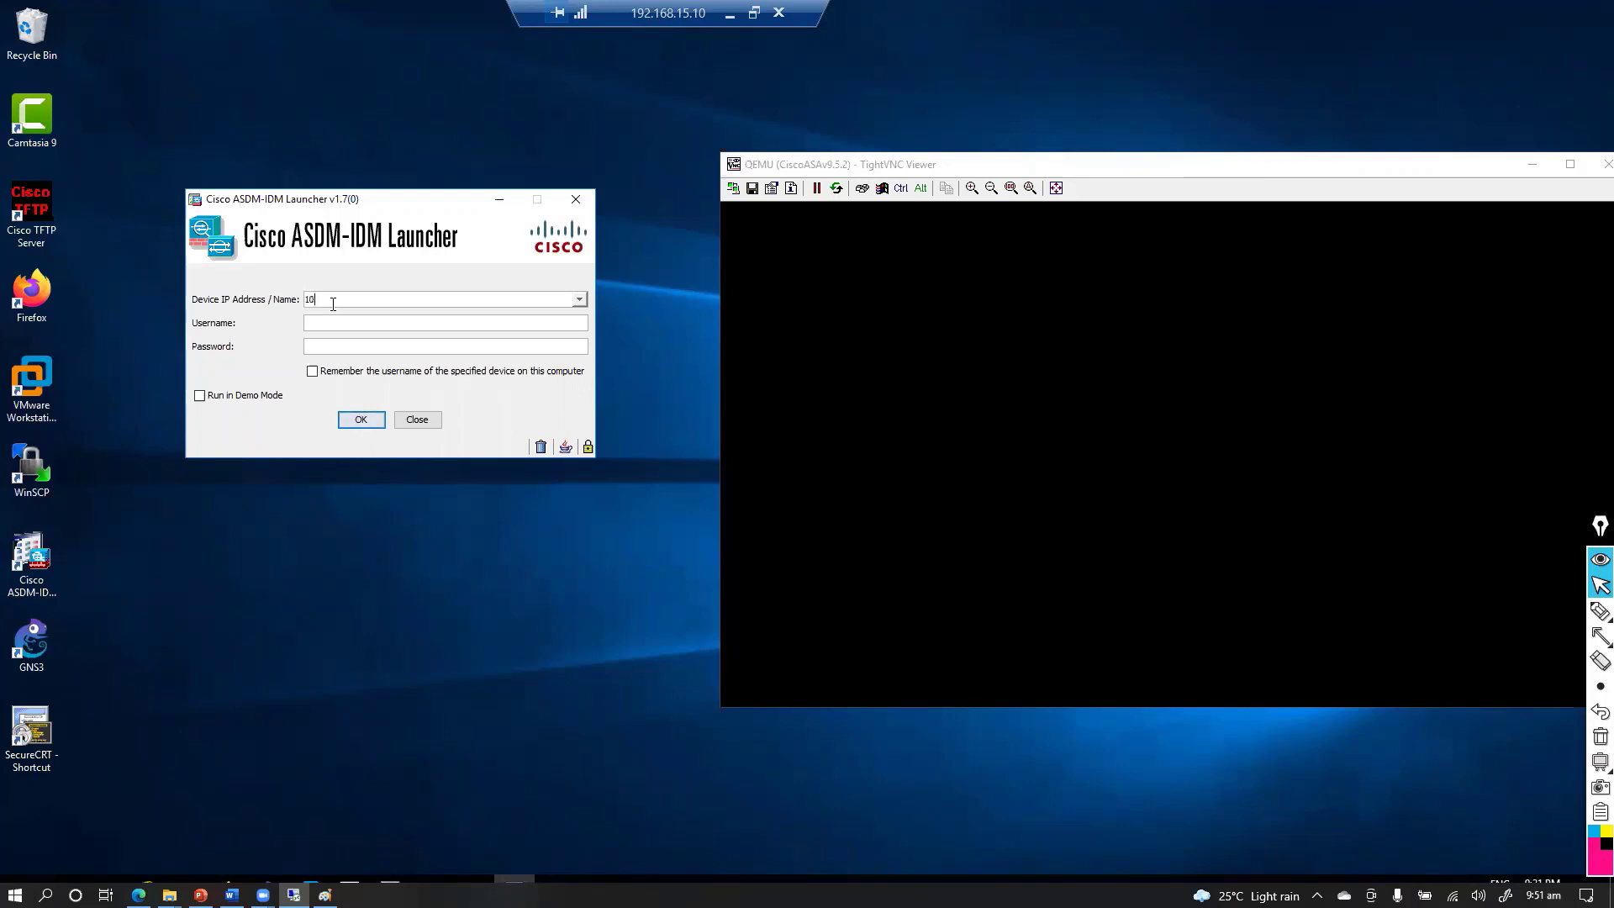
type(".0.15.10")
key("Tab")
type("admin")
key("Tab")
type("cisco1")
key("ctrl+a")
type("cisco")
left_click(361, 419)
left_click(924, 498)
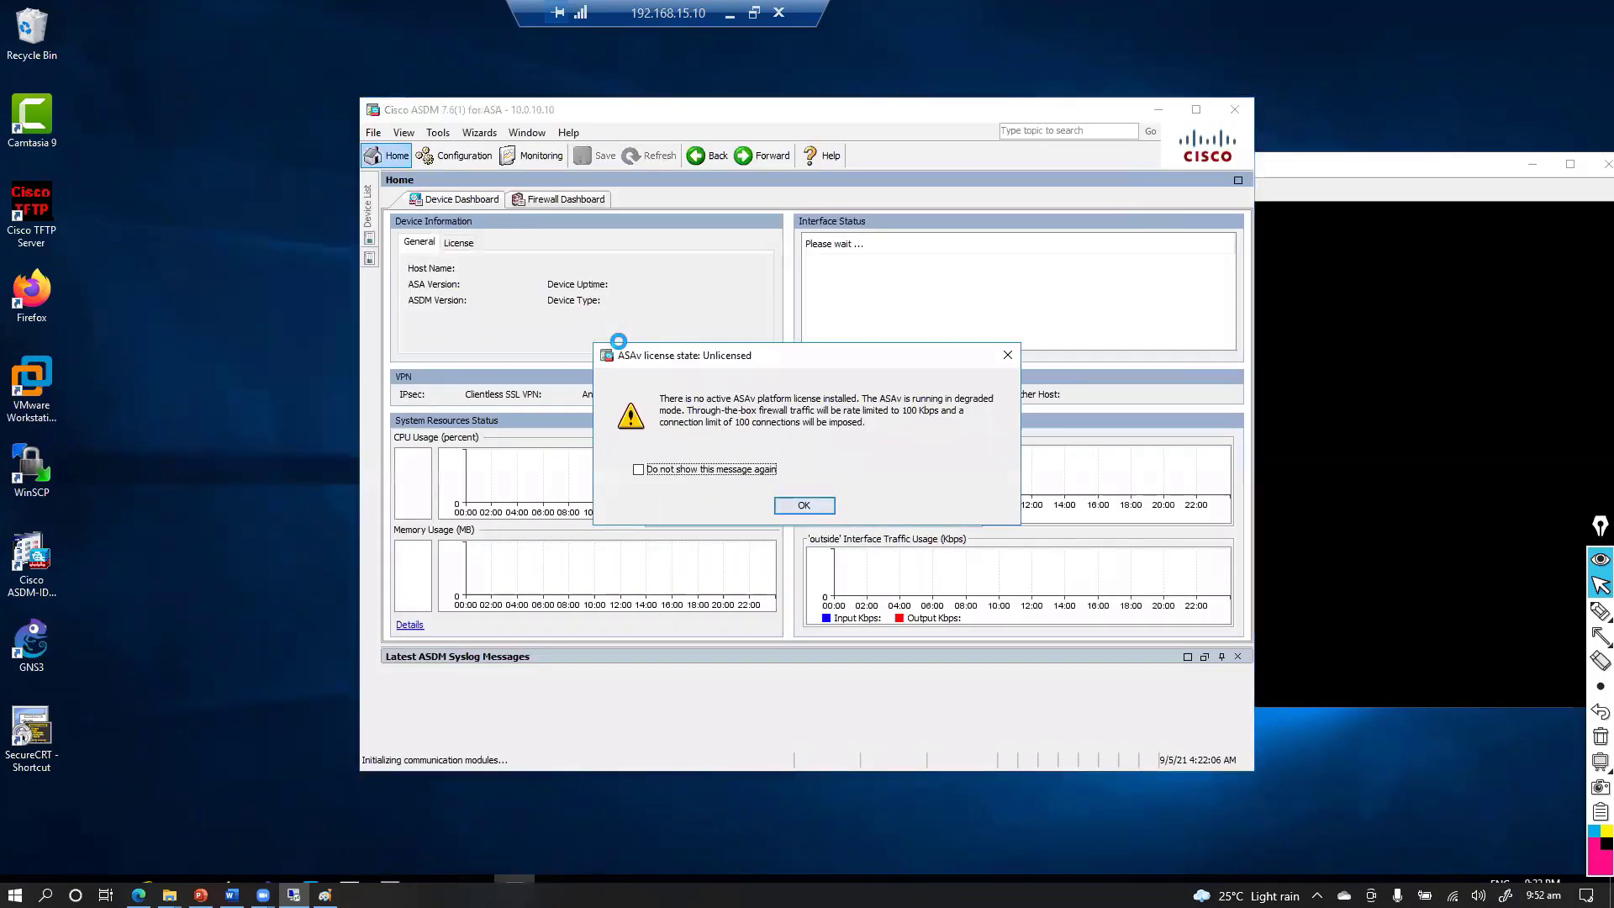
Dismiss the ASAv licence warning, then resize and reposition the ASDM window as ASA1's dashboard loads
left_click(796, 504)
double_click(688, 123)
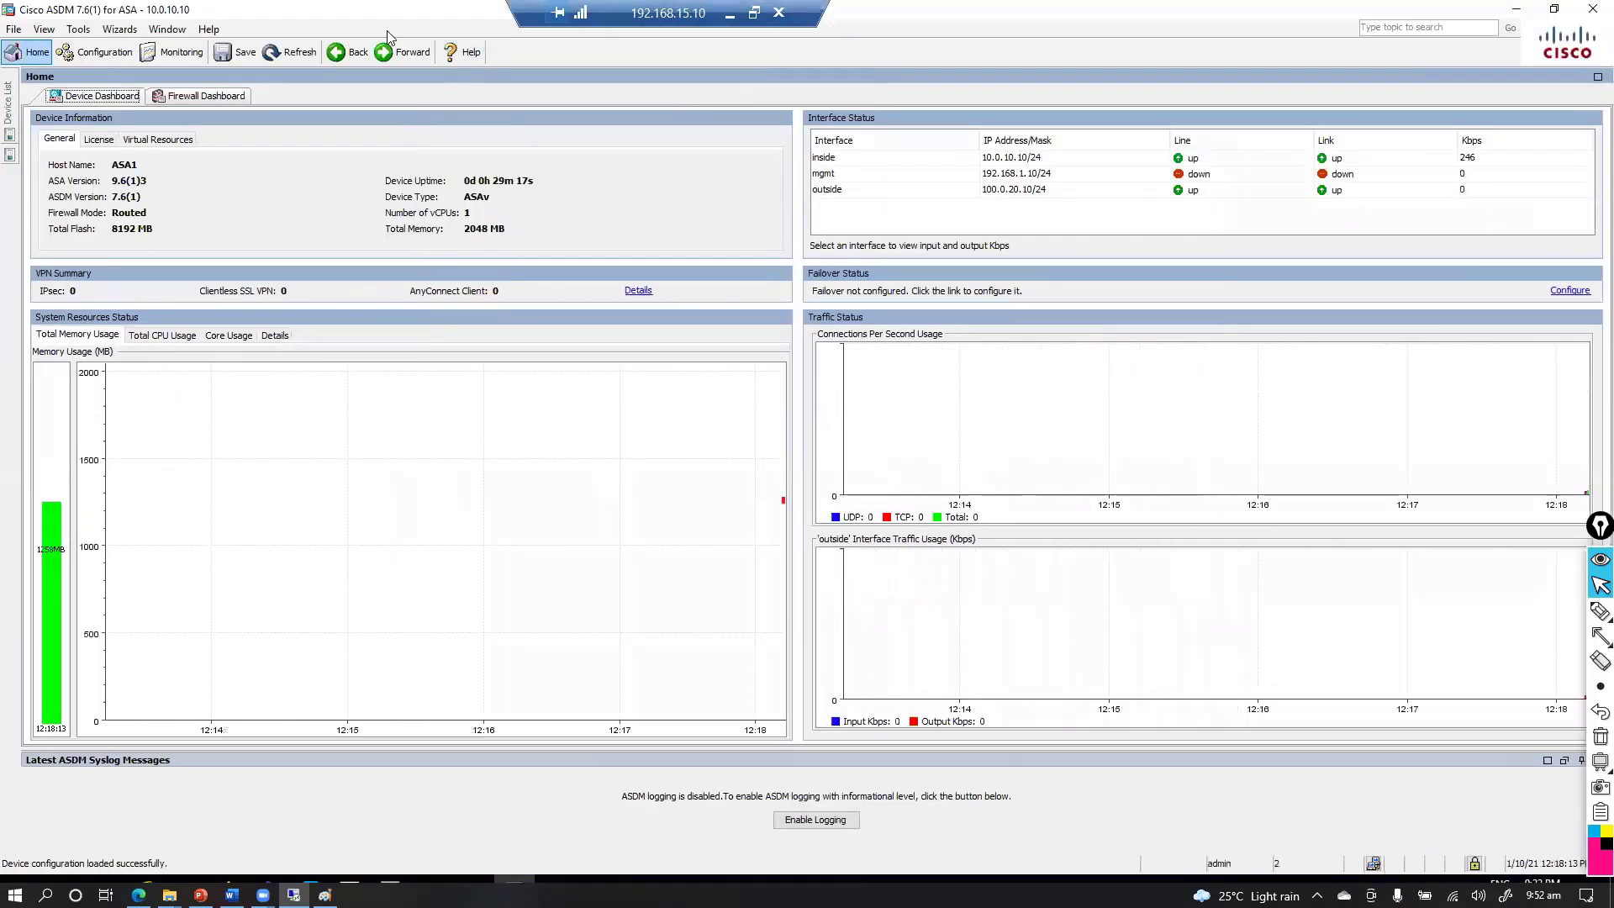
double_click(389, 11)
left_click_drag(514, 106, 272, 50)
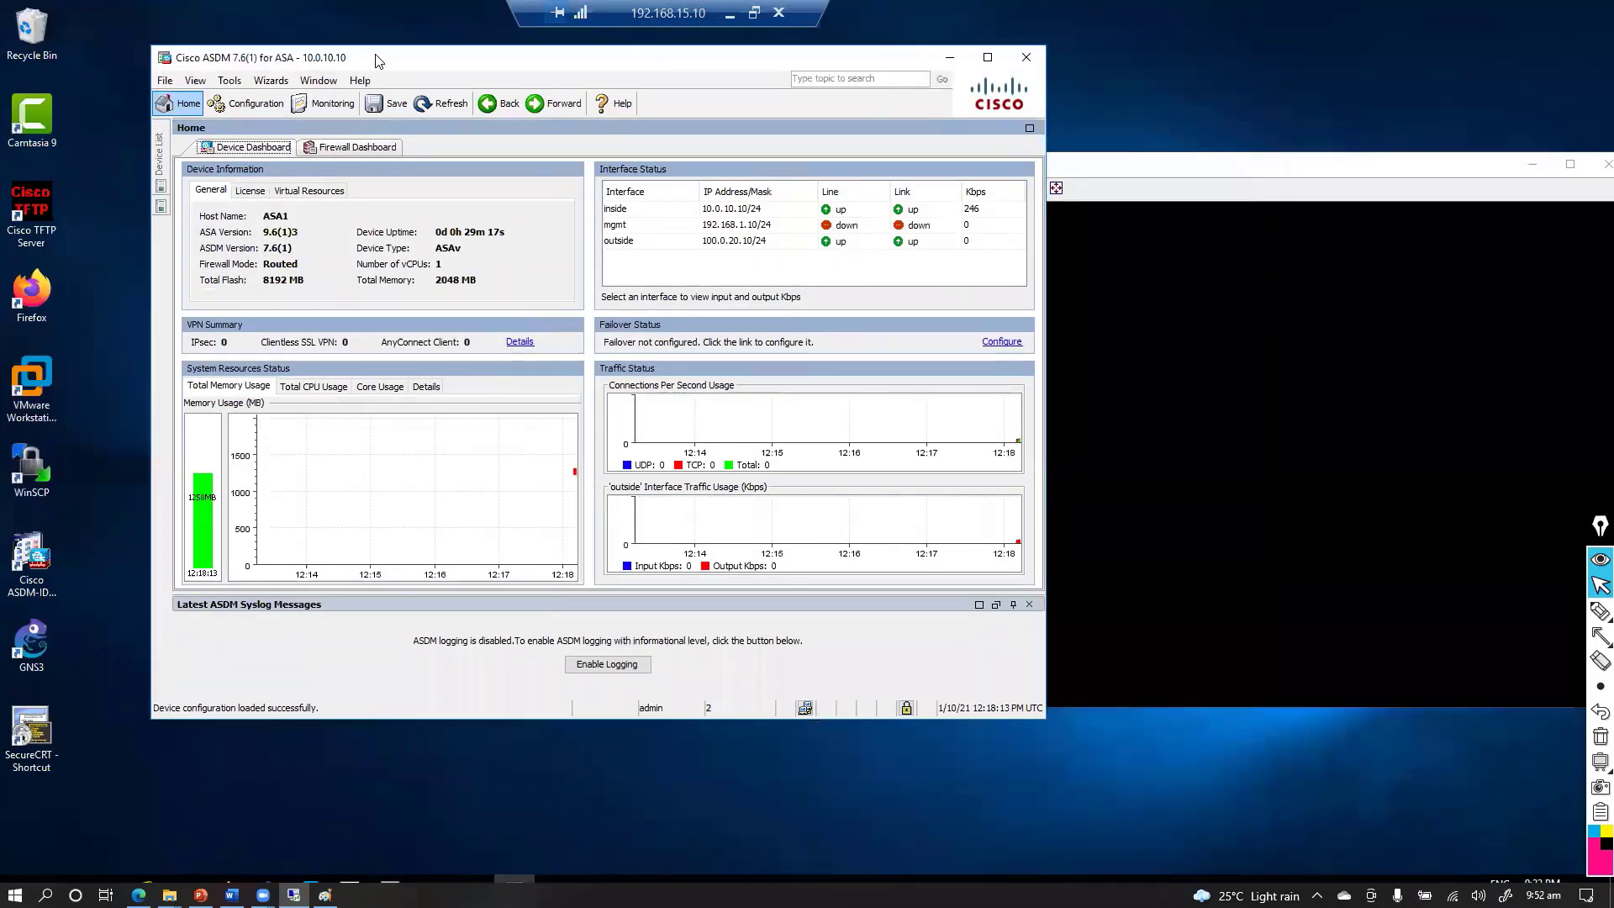
left_click(1599, 611)
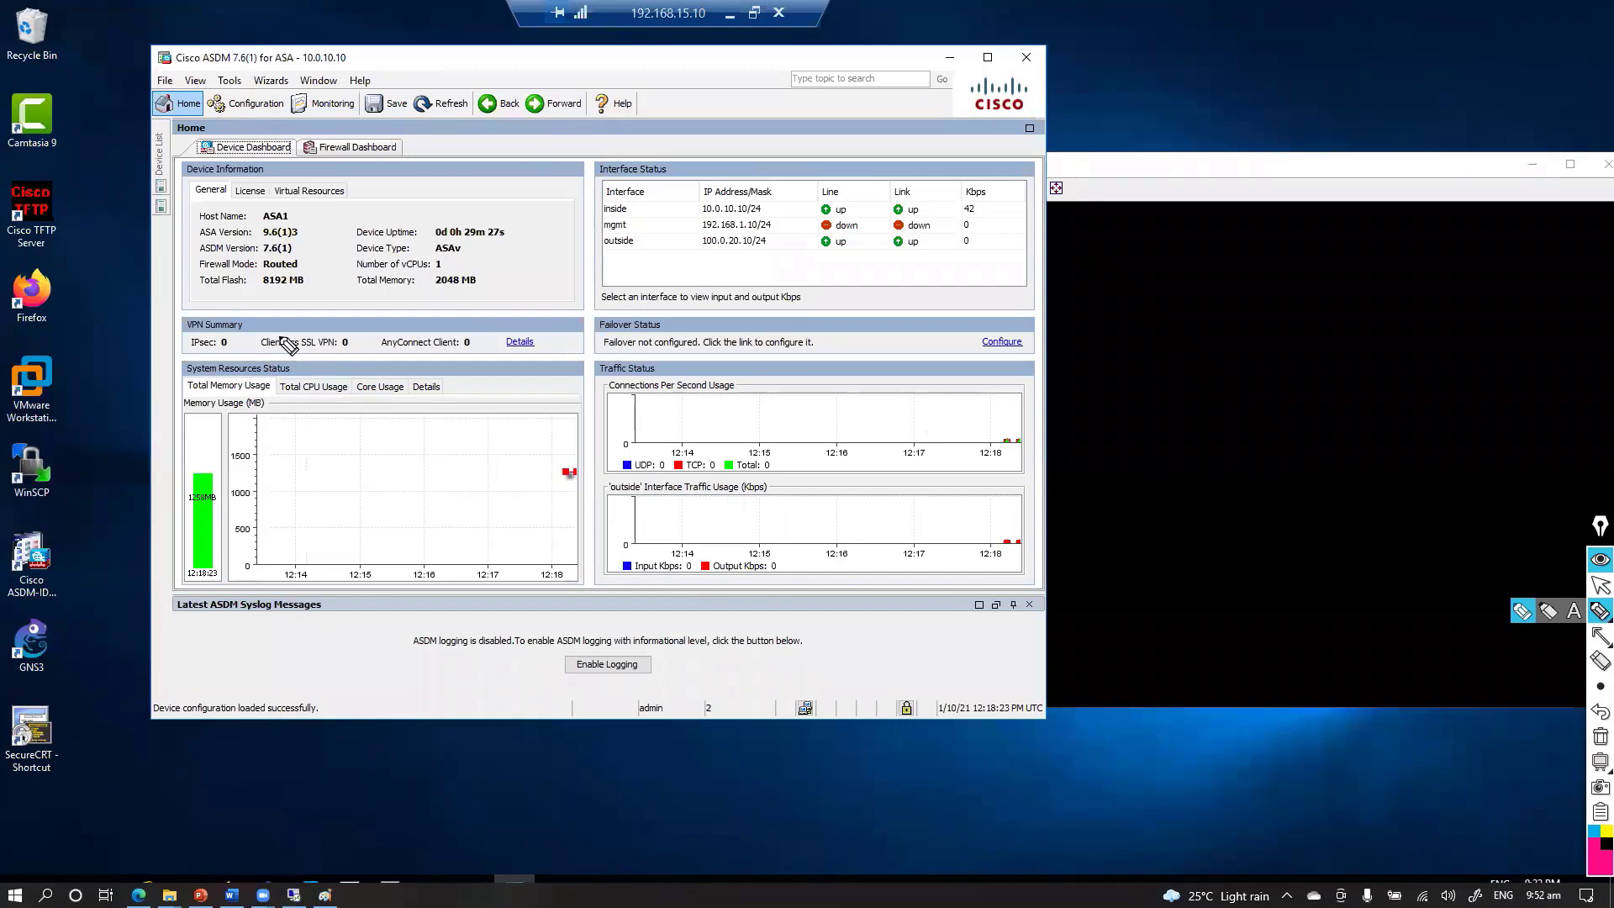
mouse_move(69, 514)
left_mouse_down()
mouse_move(13, 587)
mouse_move(84, 580)
mouse_move(67, 514)
mouse_move(101, 424)
mouse_move(234, 363)
mouse_move(224, 353)
left_mouse_up()
key("Escape")
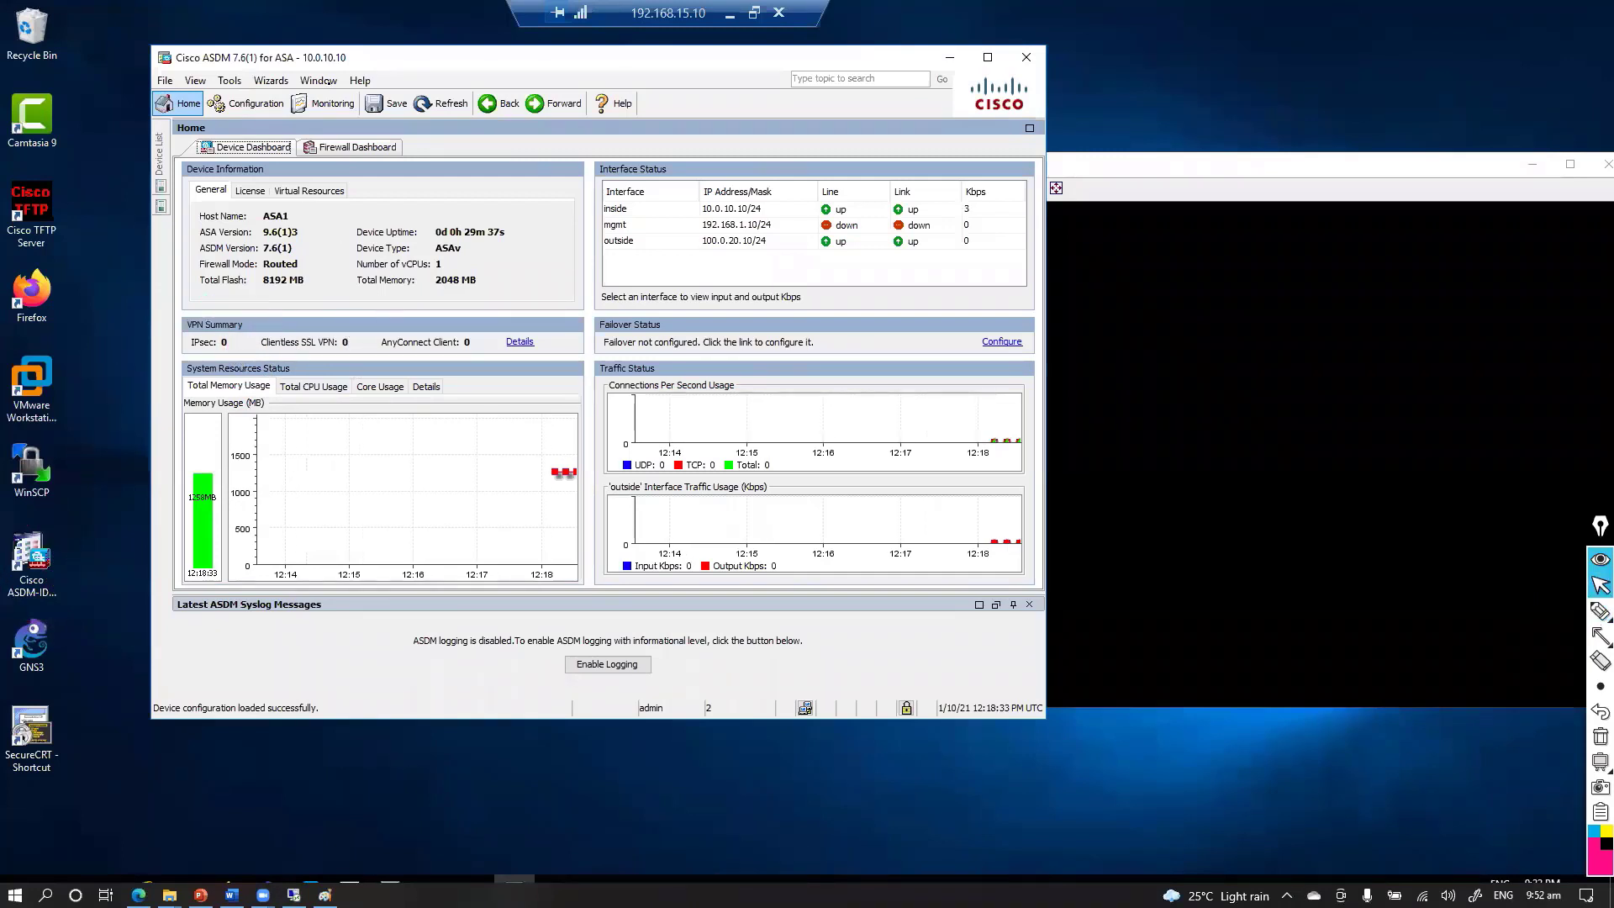
left_click(341, 59)
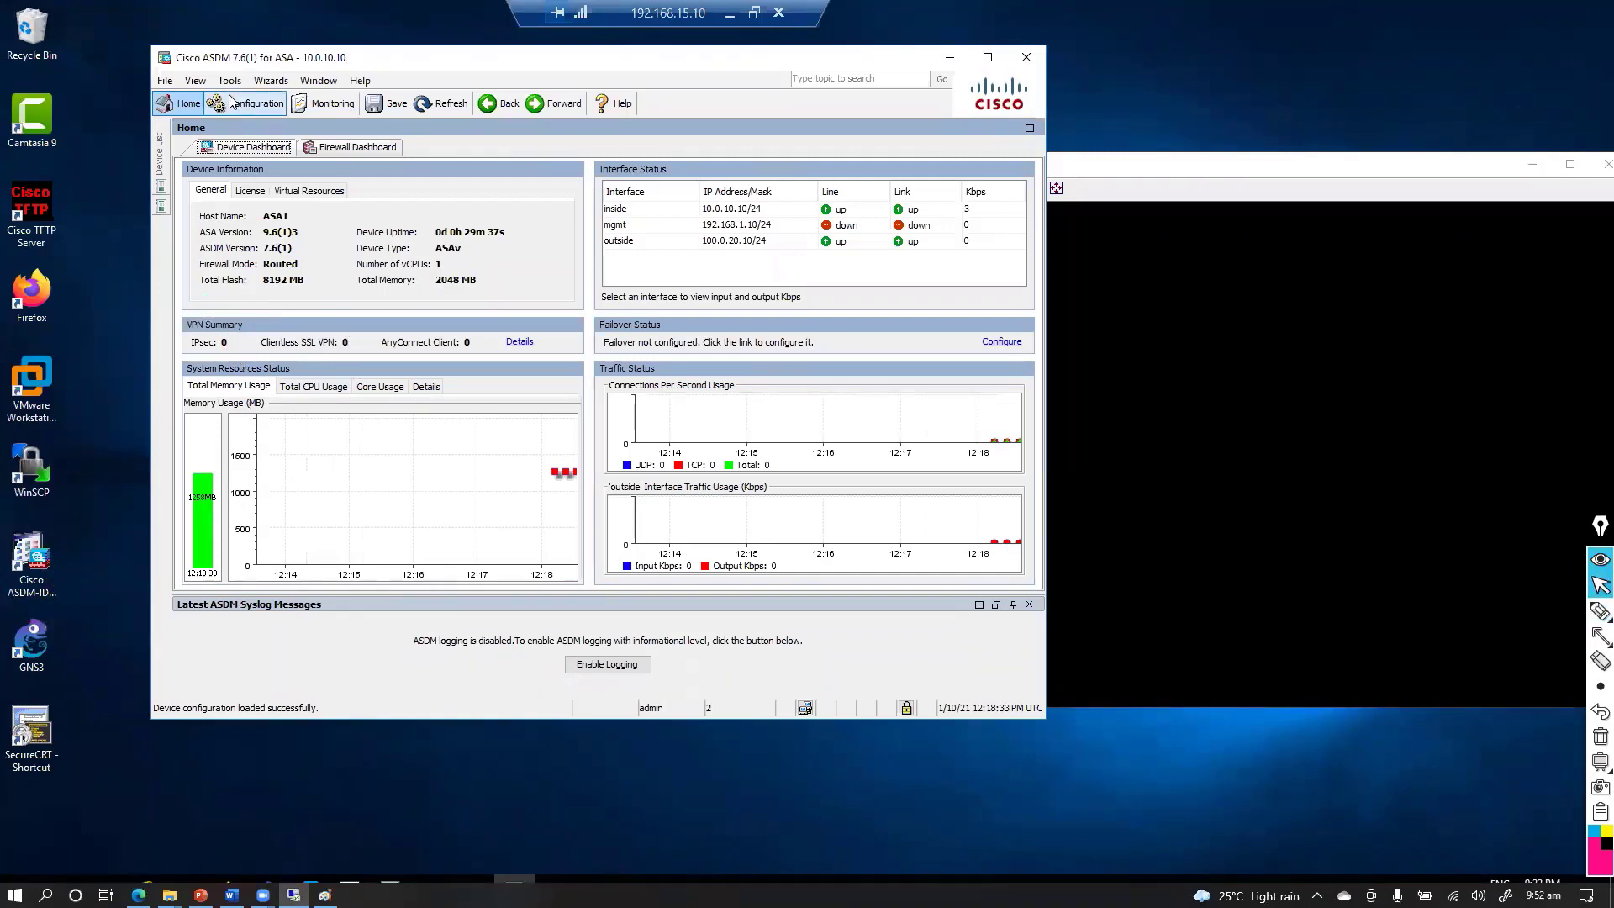
Go to Configuration > Device Setup > Interface Settings > Interfaces and edit Management0/0
left_click(987, 58)
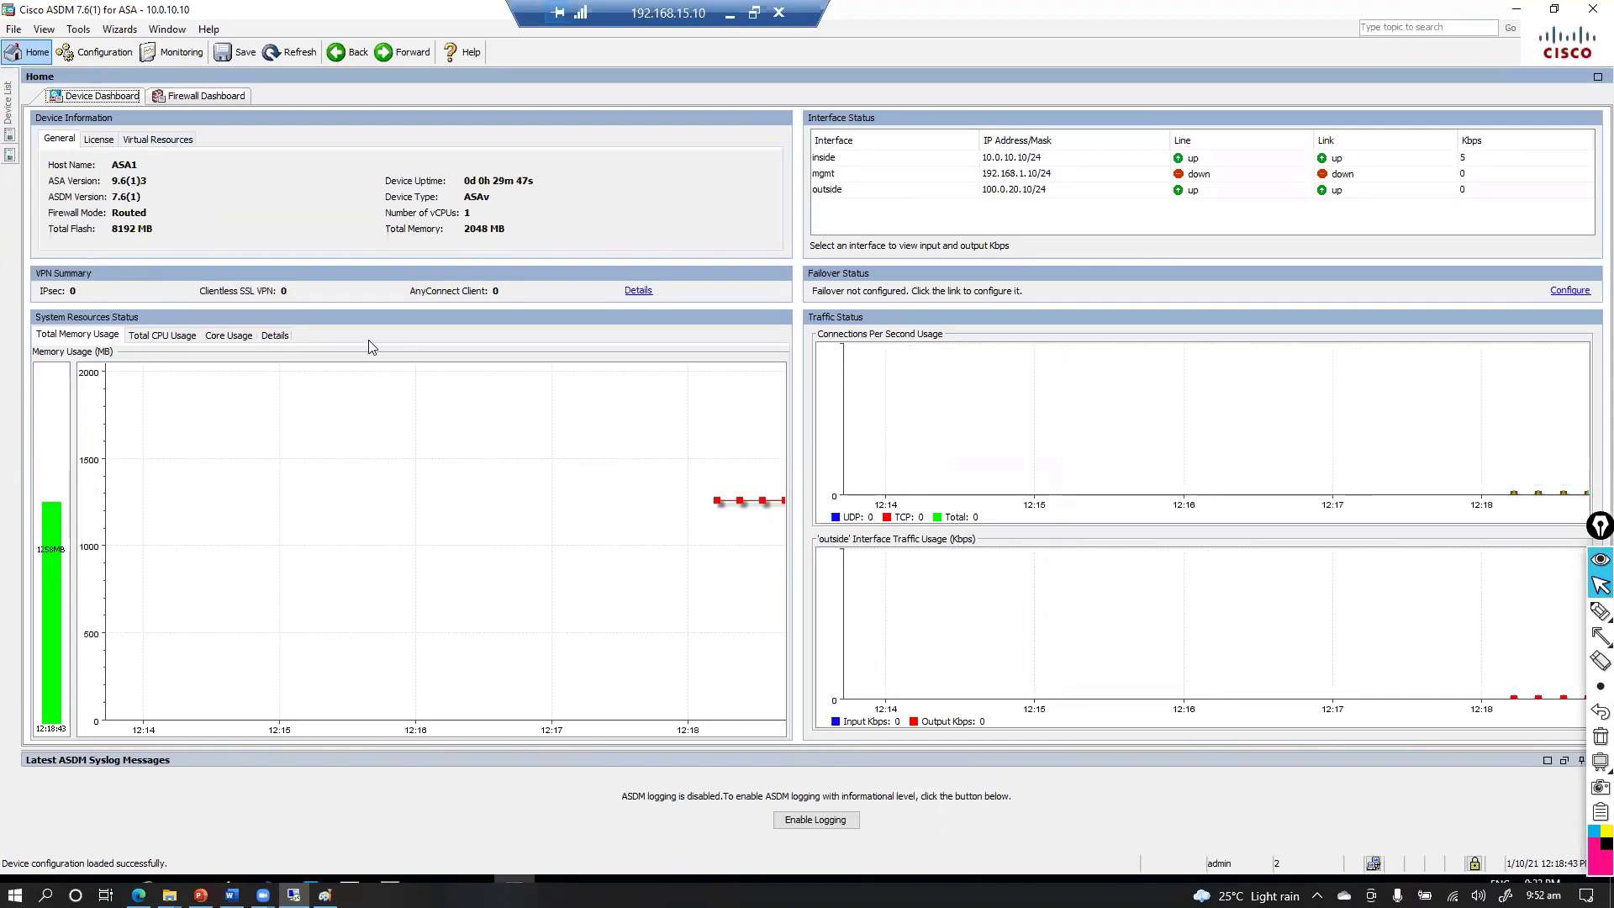
left_click(97, 52)
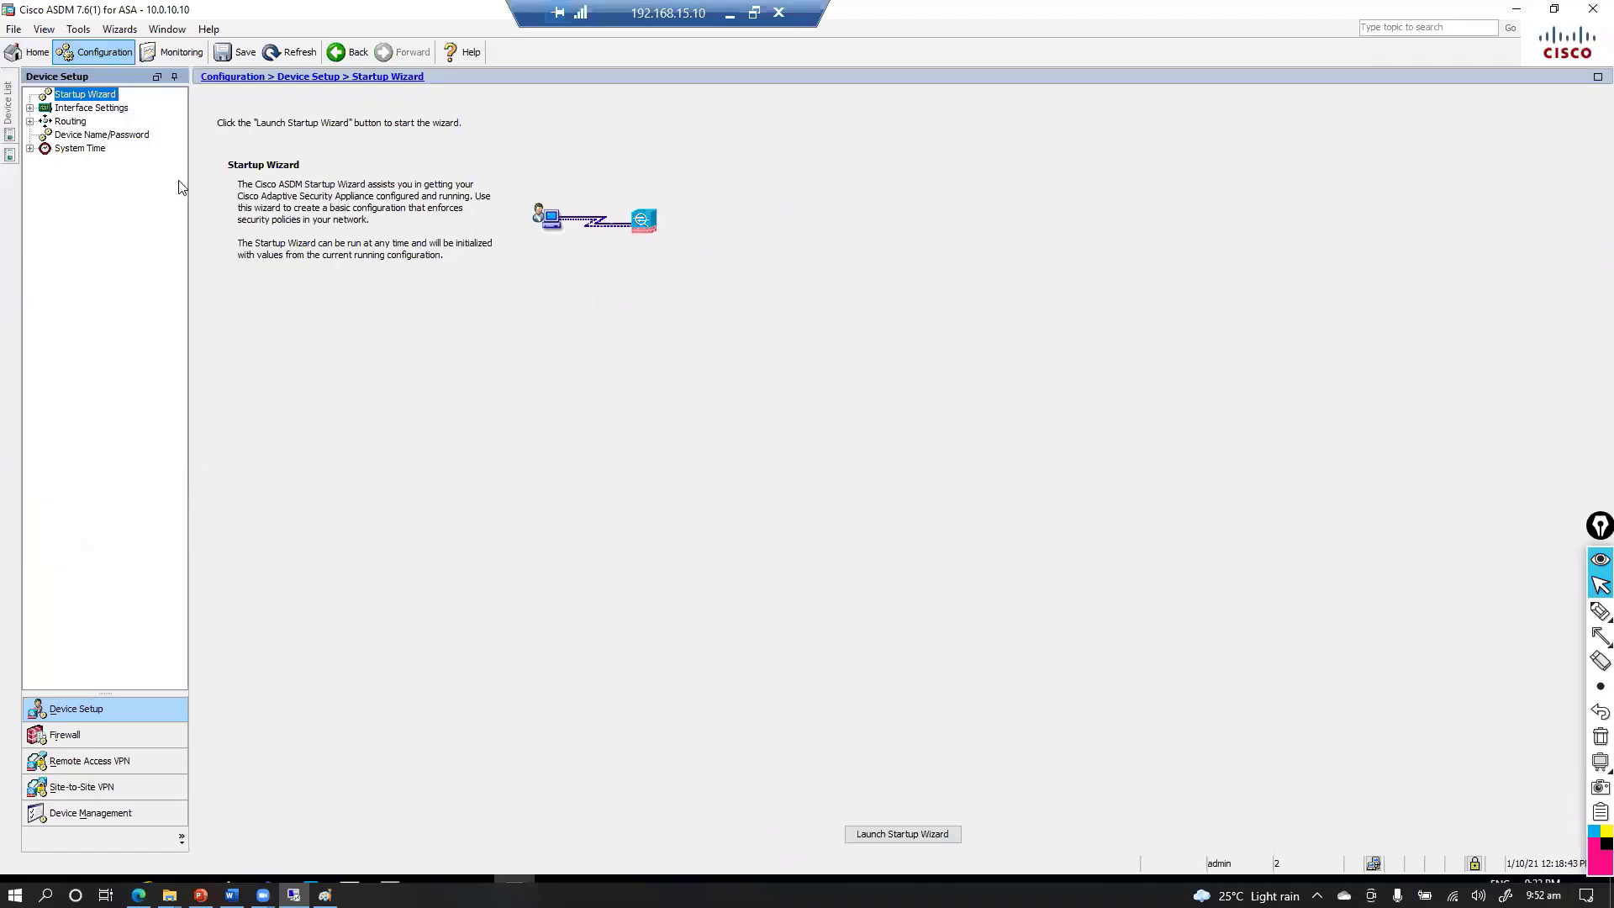
left_click(85, 733)
left_click(75, 709)
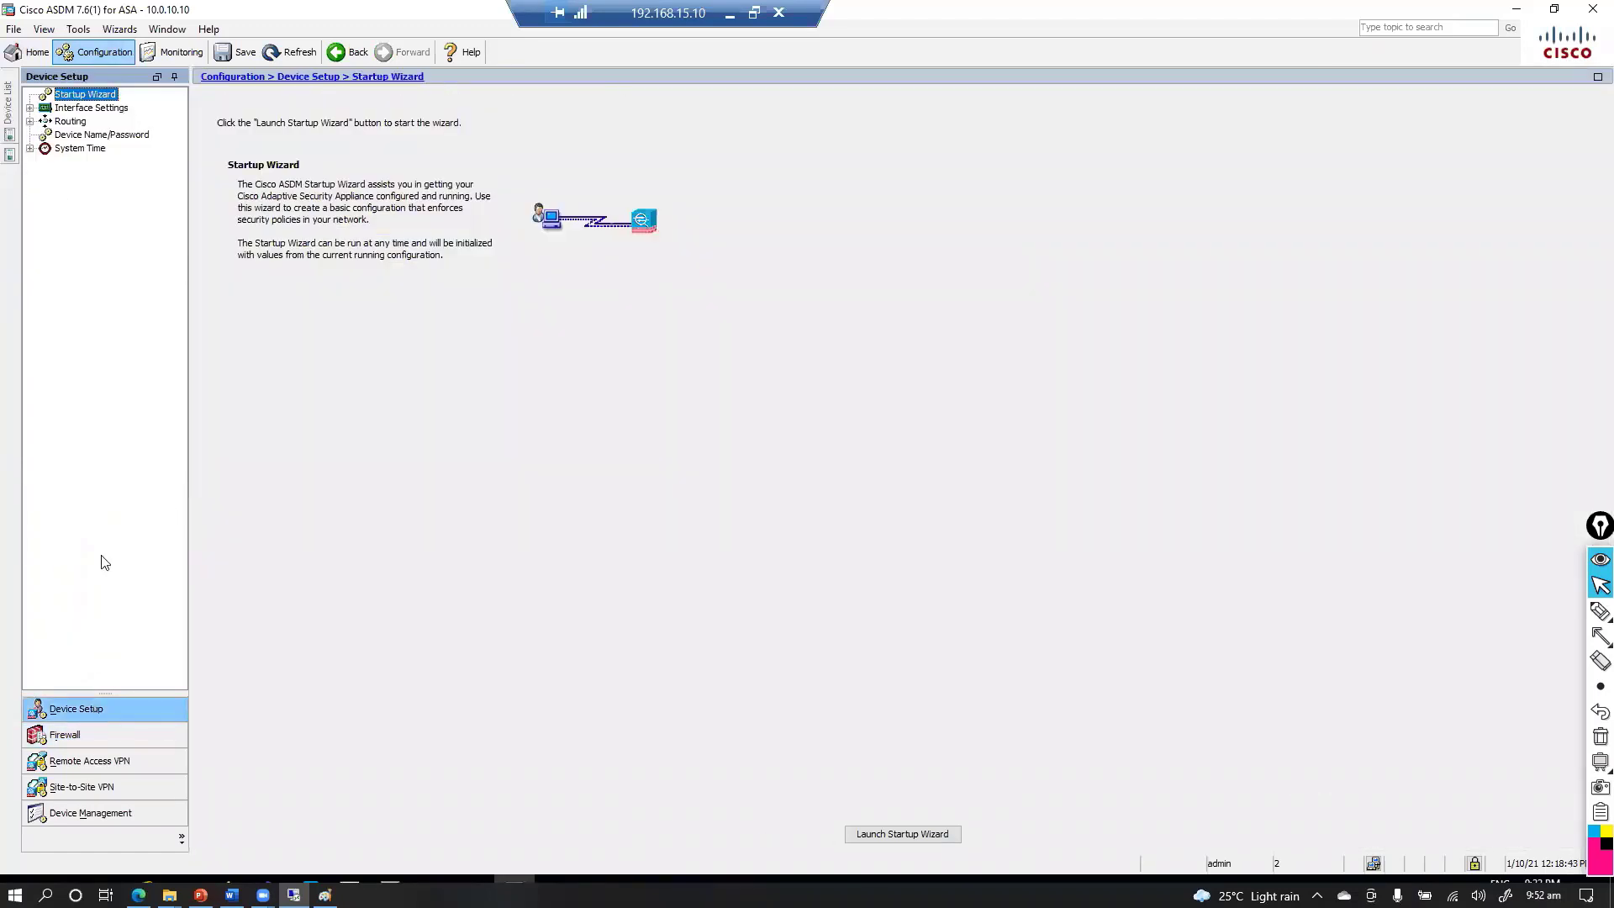
left_click(30, 108)
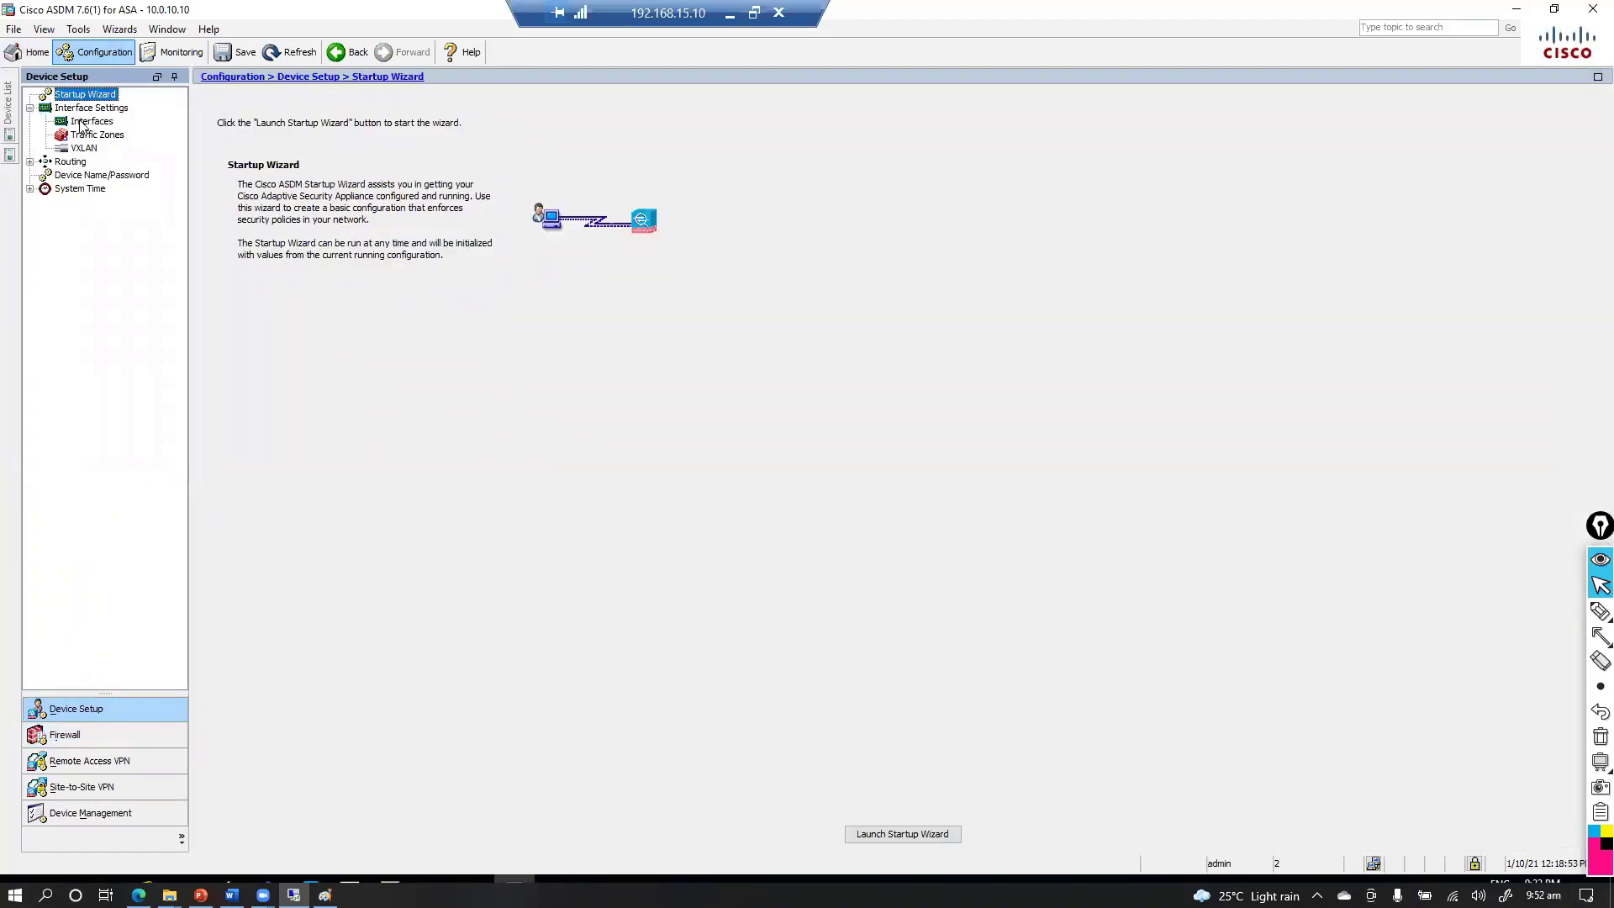
left_click(84, 121)
left_click(665, 152)
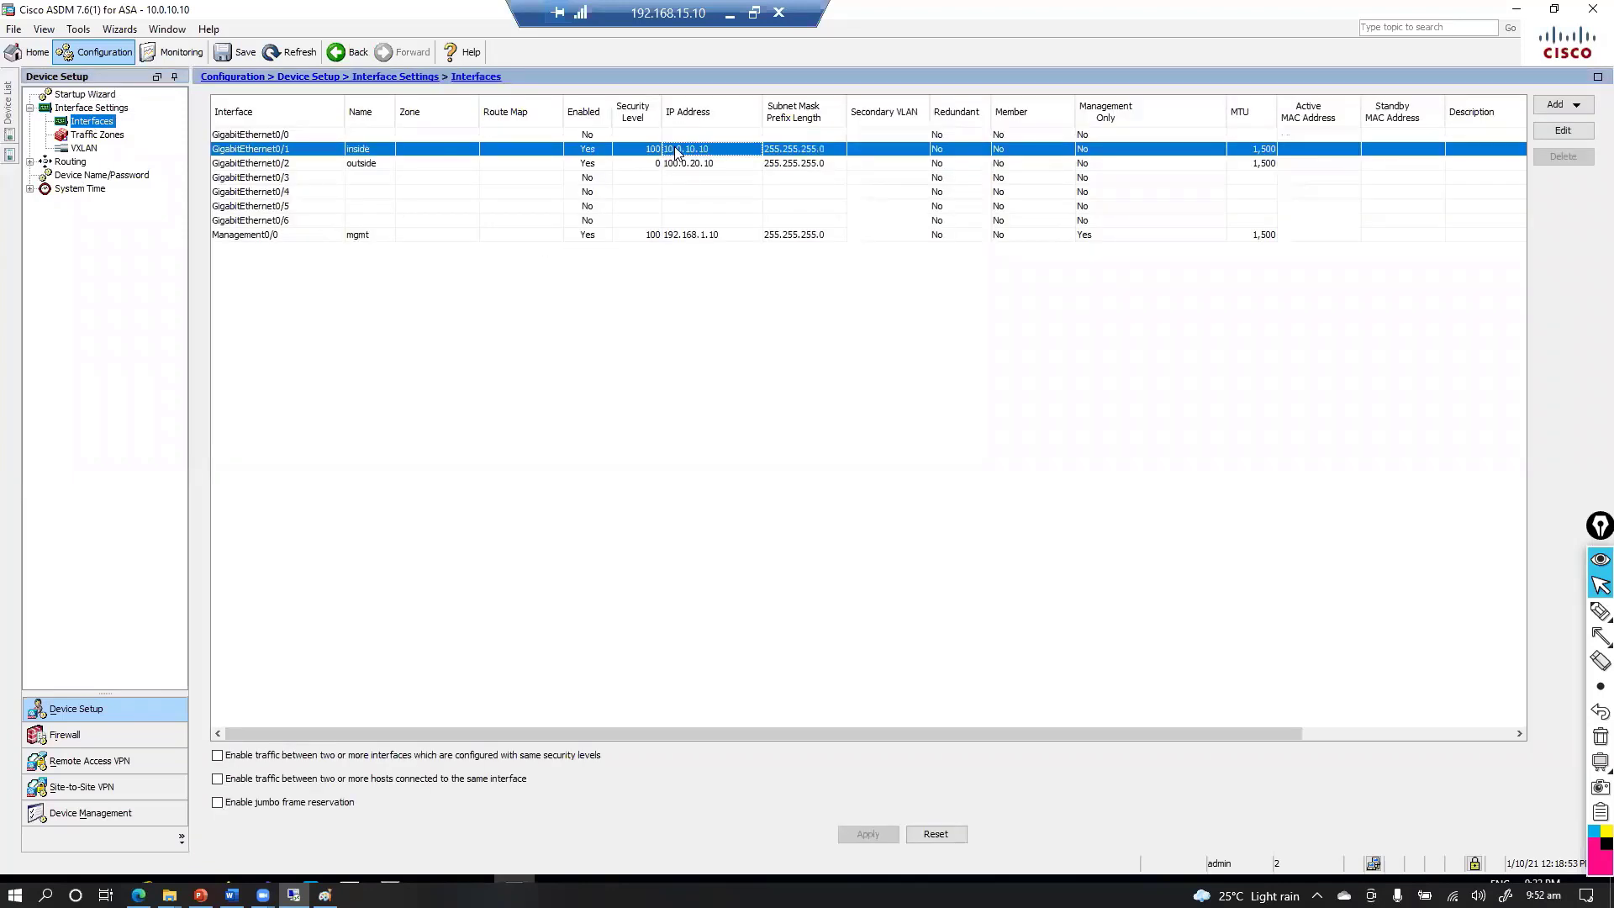
left_click(276, 237)
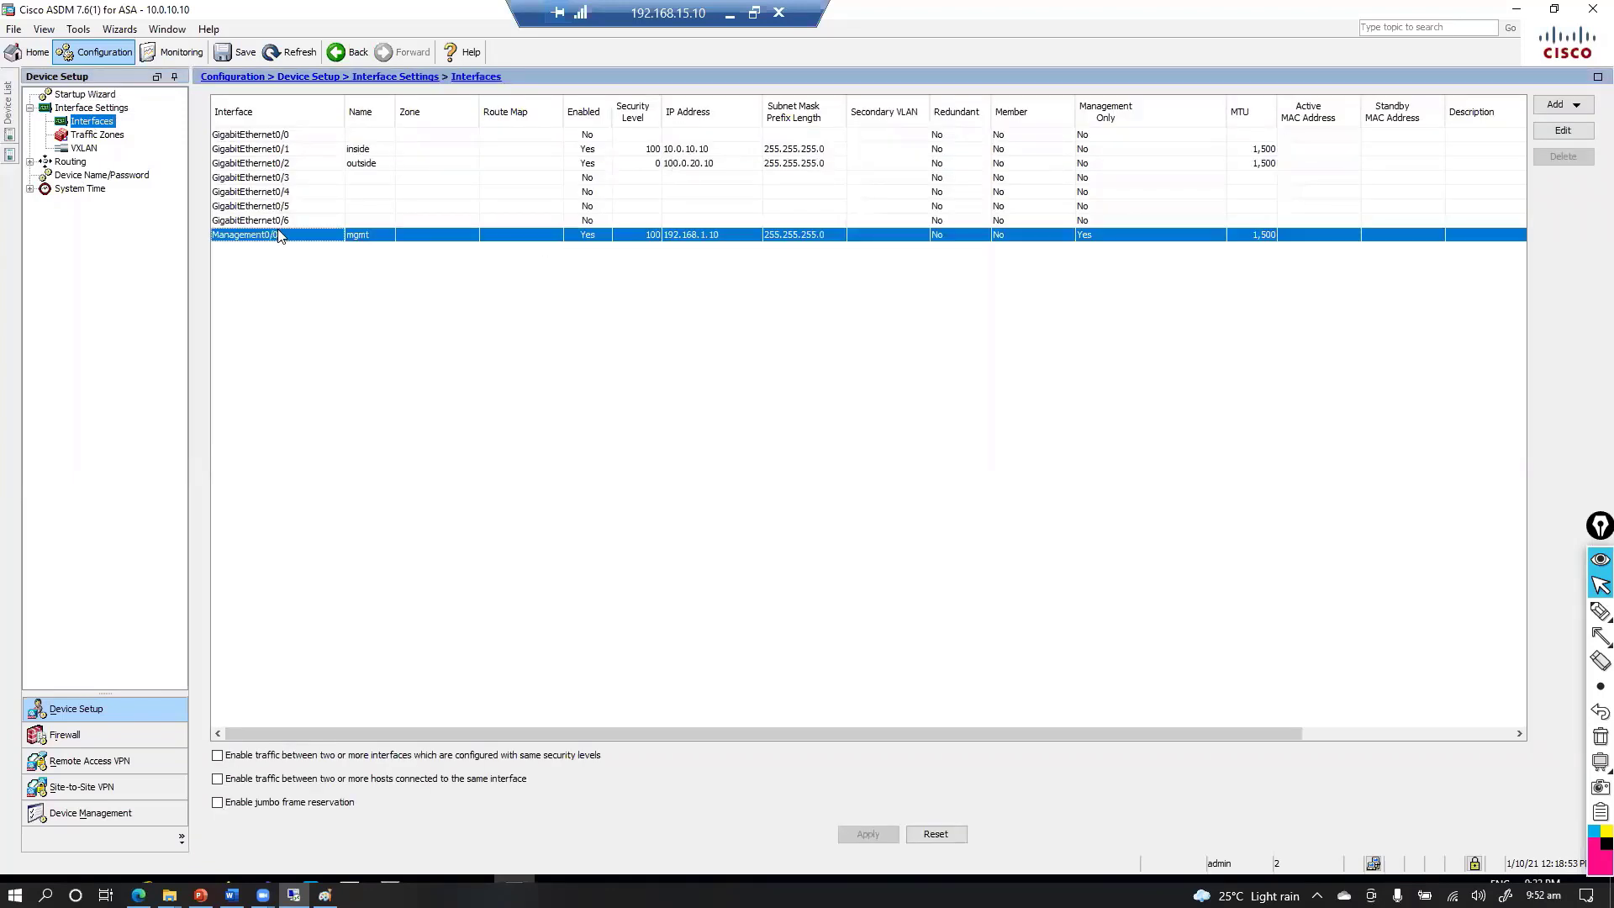
left_click(1538, 131)
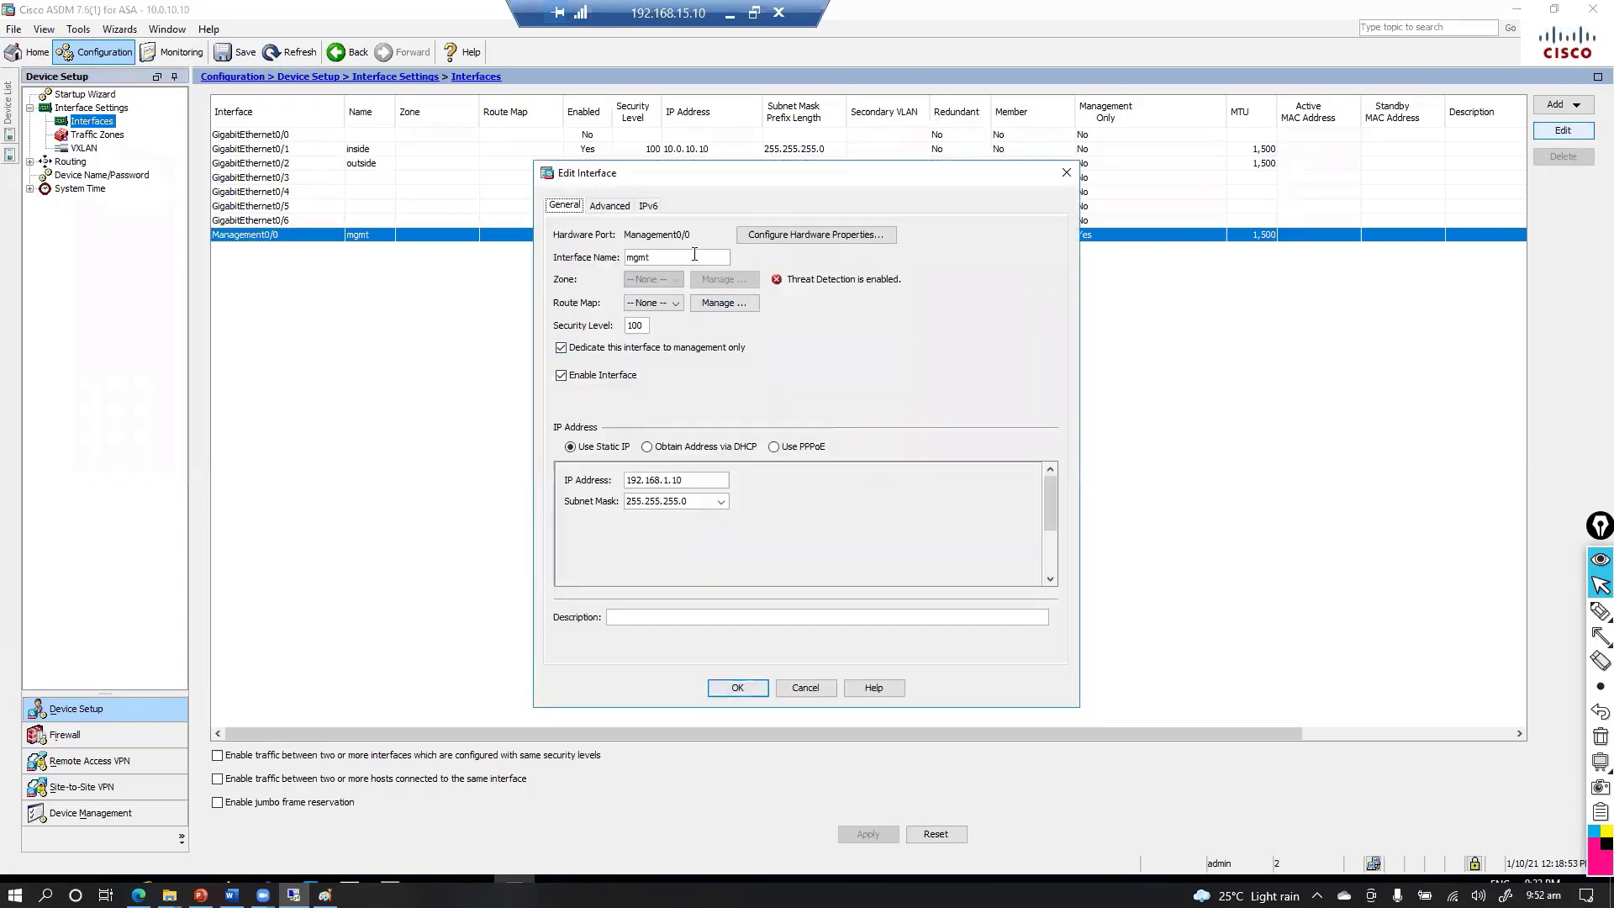
Check Management0/0's name mgmt, level 100, management-only, 192.168.1.10/255.255.255.0, and close unchanged
left_click_drag(693, 257, 594, 258)
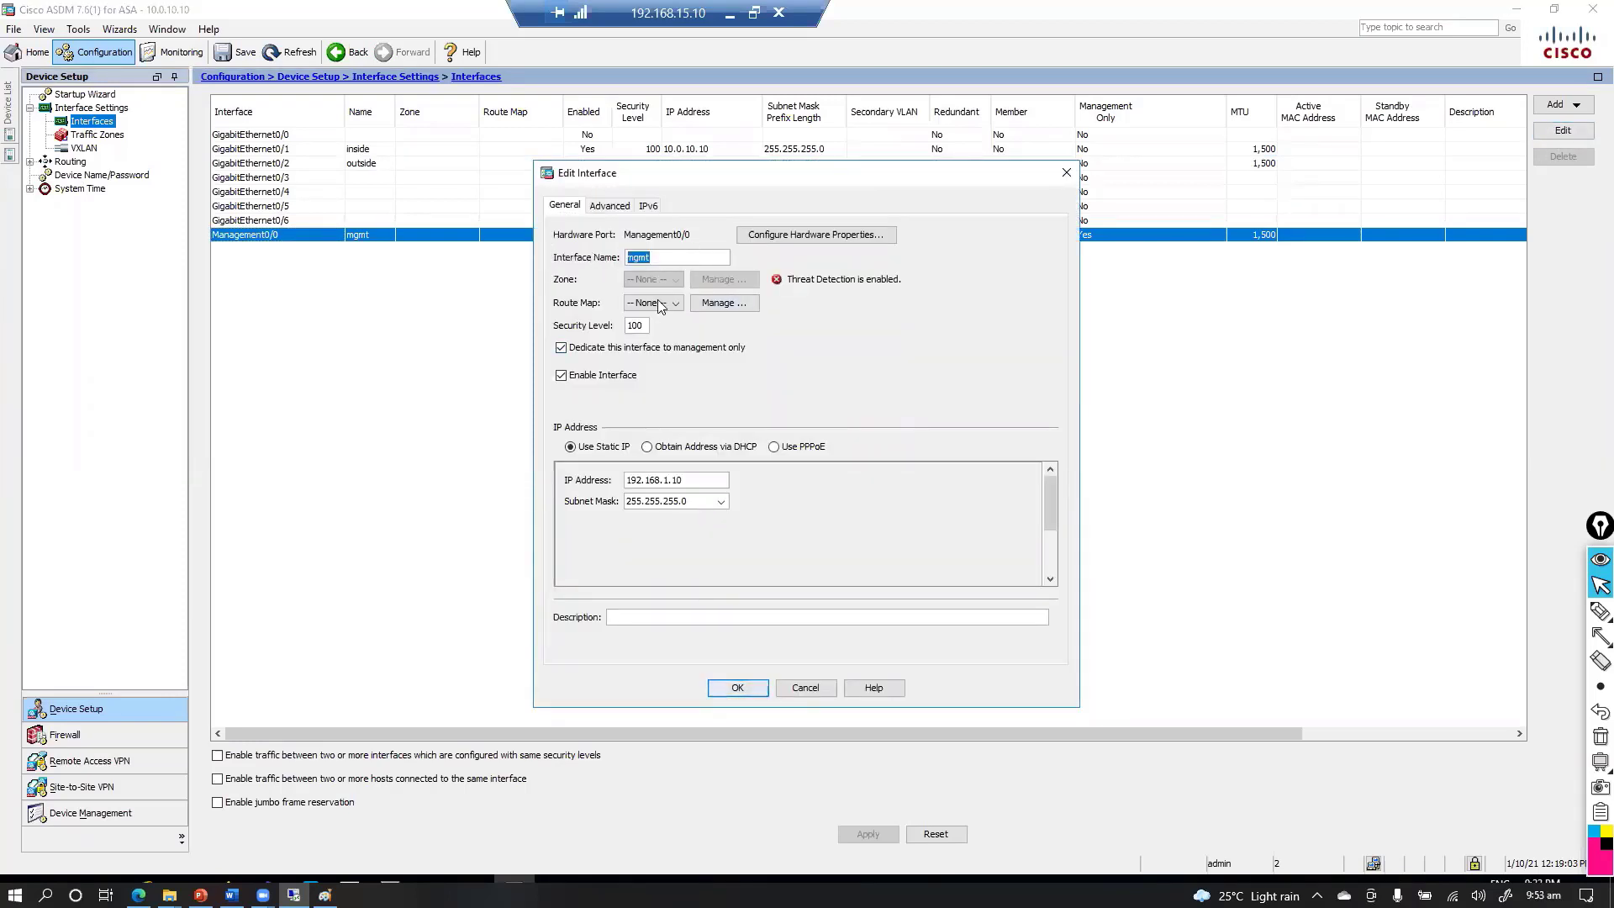
double_click(625, 326)
left_click(561, 348)
left_click(563, 349)
left_click_drag(690, 480, 541, 504)
left_click(716, 506)
left_click(737, 688)
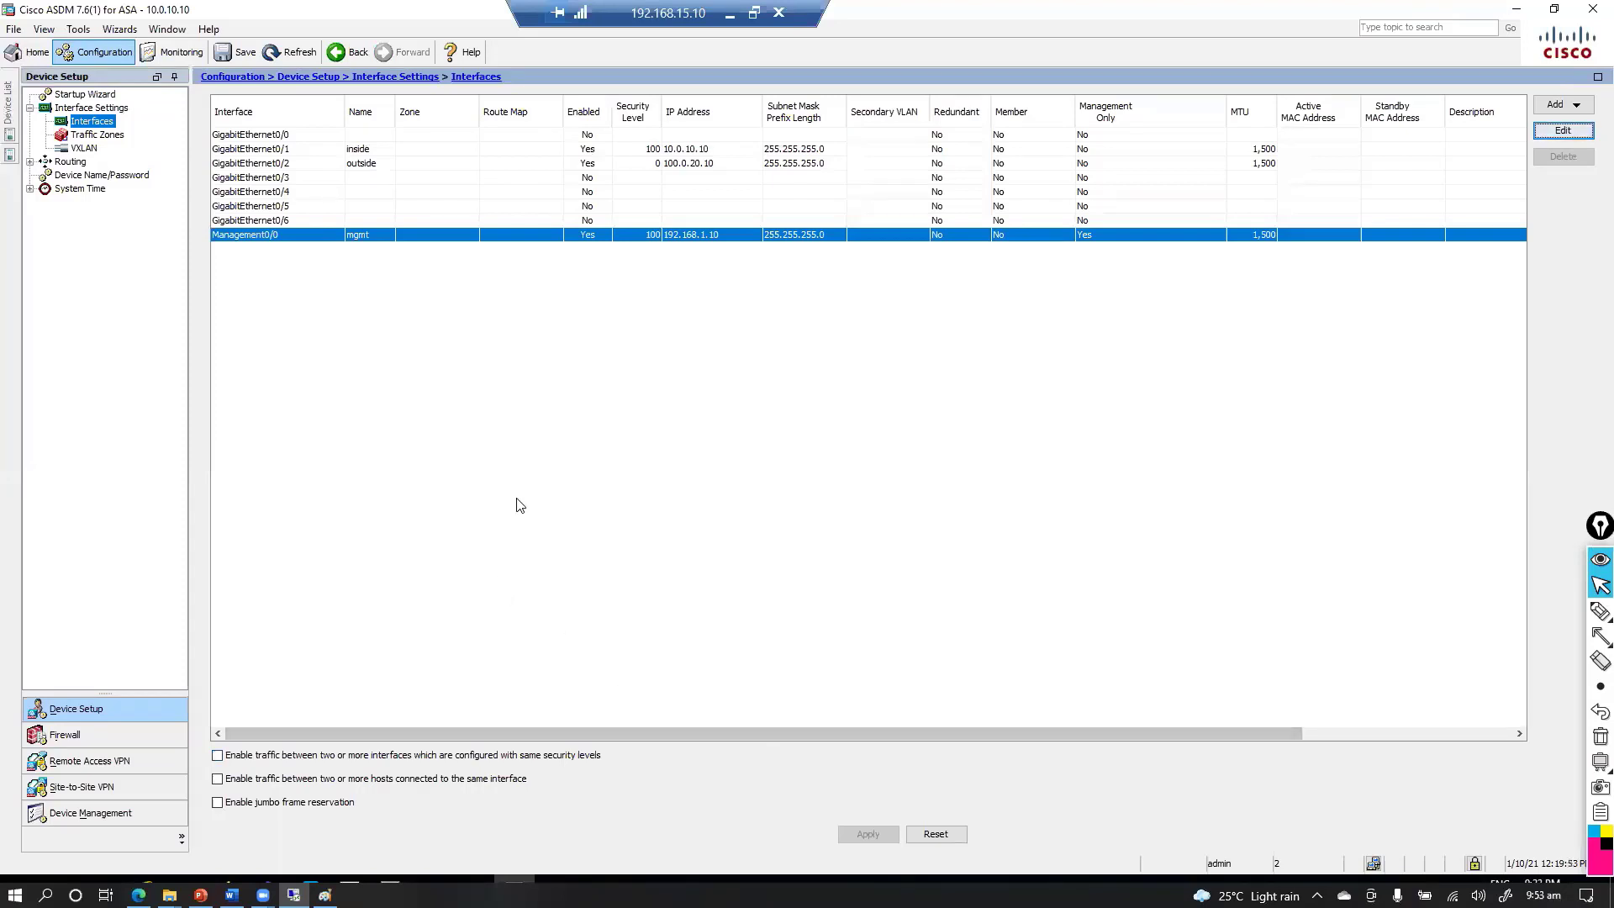
Minimize the remote desktop session and switch to the Word lab guide
left_click(729, 13)
key("alt+Tab")
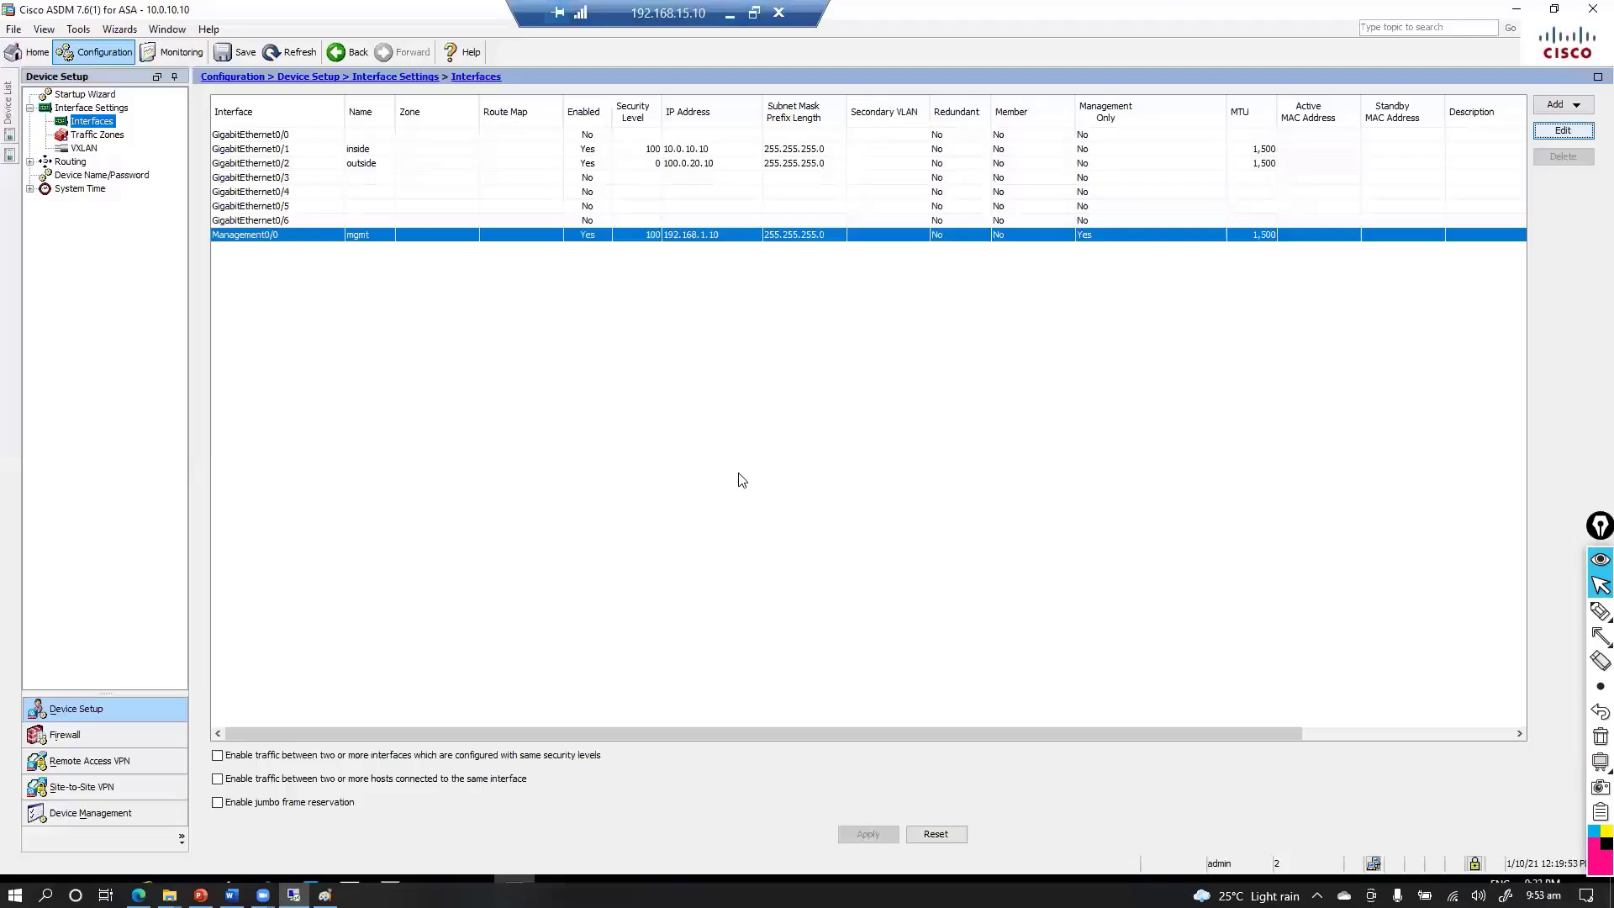
key("alt+Tab")
left_click(730, 14)
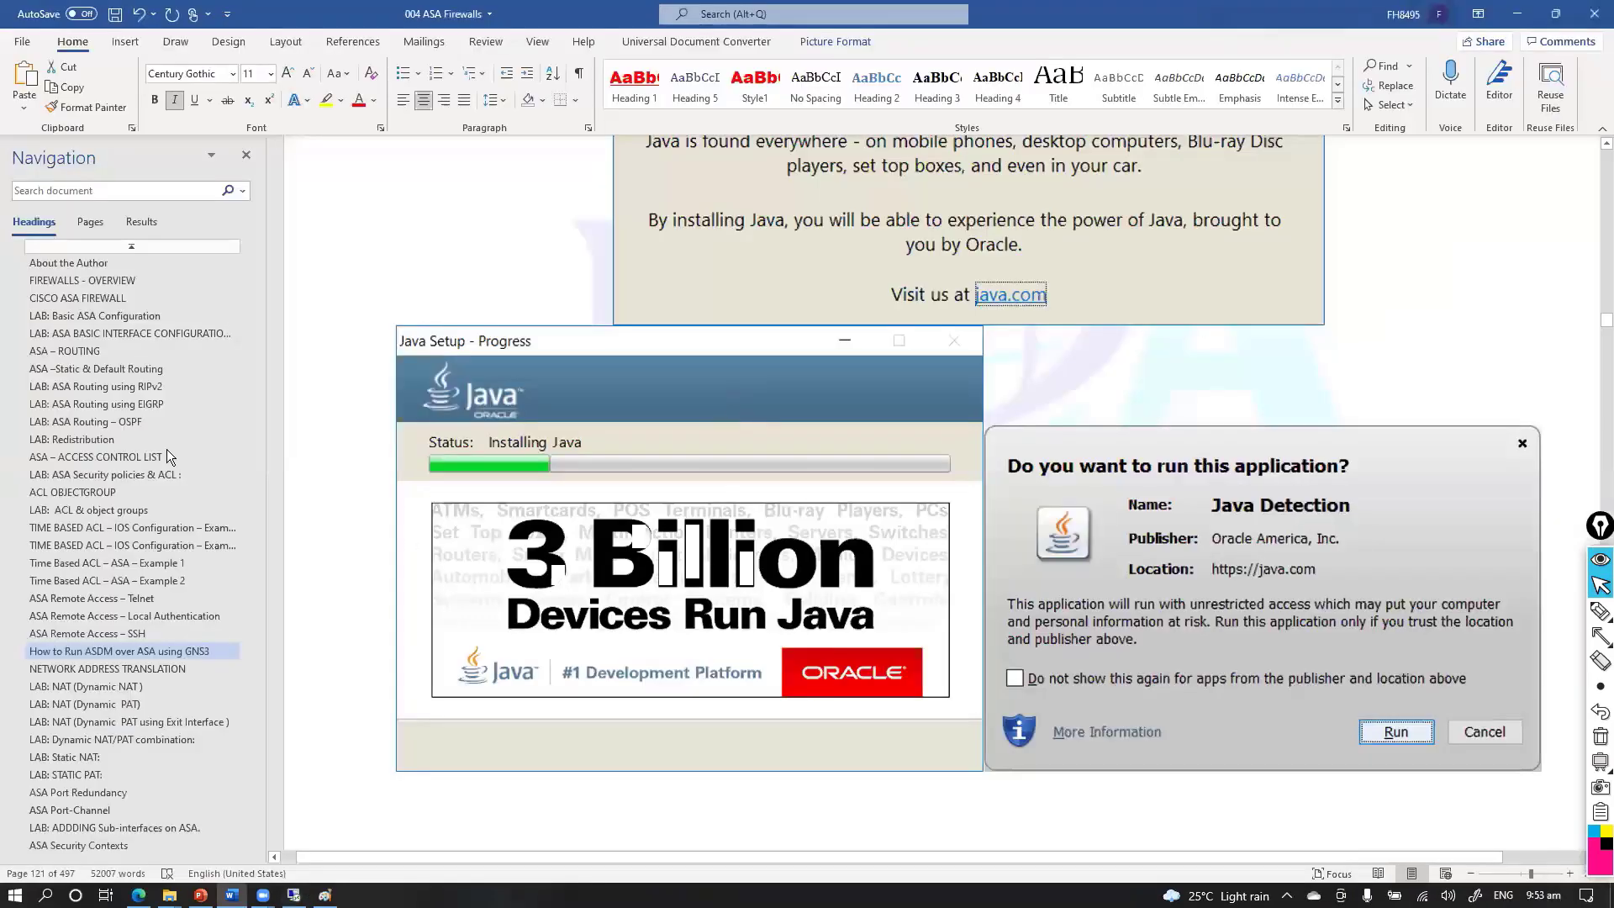
Jump to the 'How to Run ASDM over ASA using GNS3' section and scroll to its HTTP commands
left_click(141, 635)
left_click(141, 649)
scroll(704, 505, "down", 15)
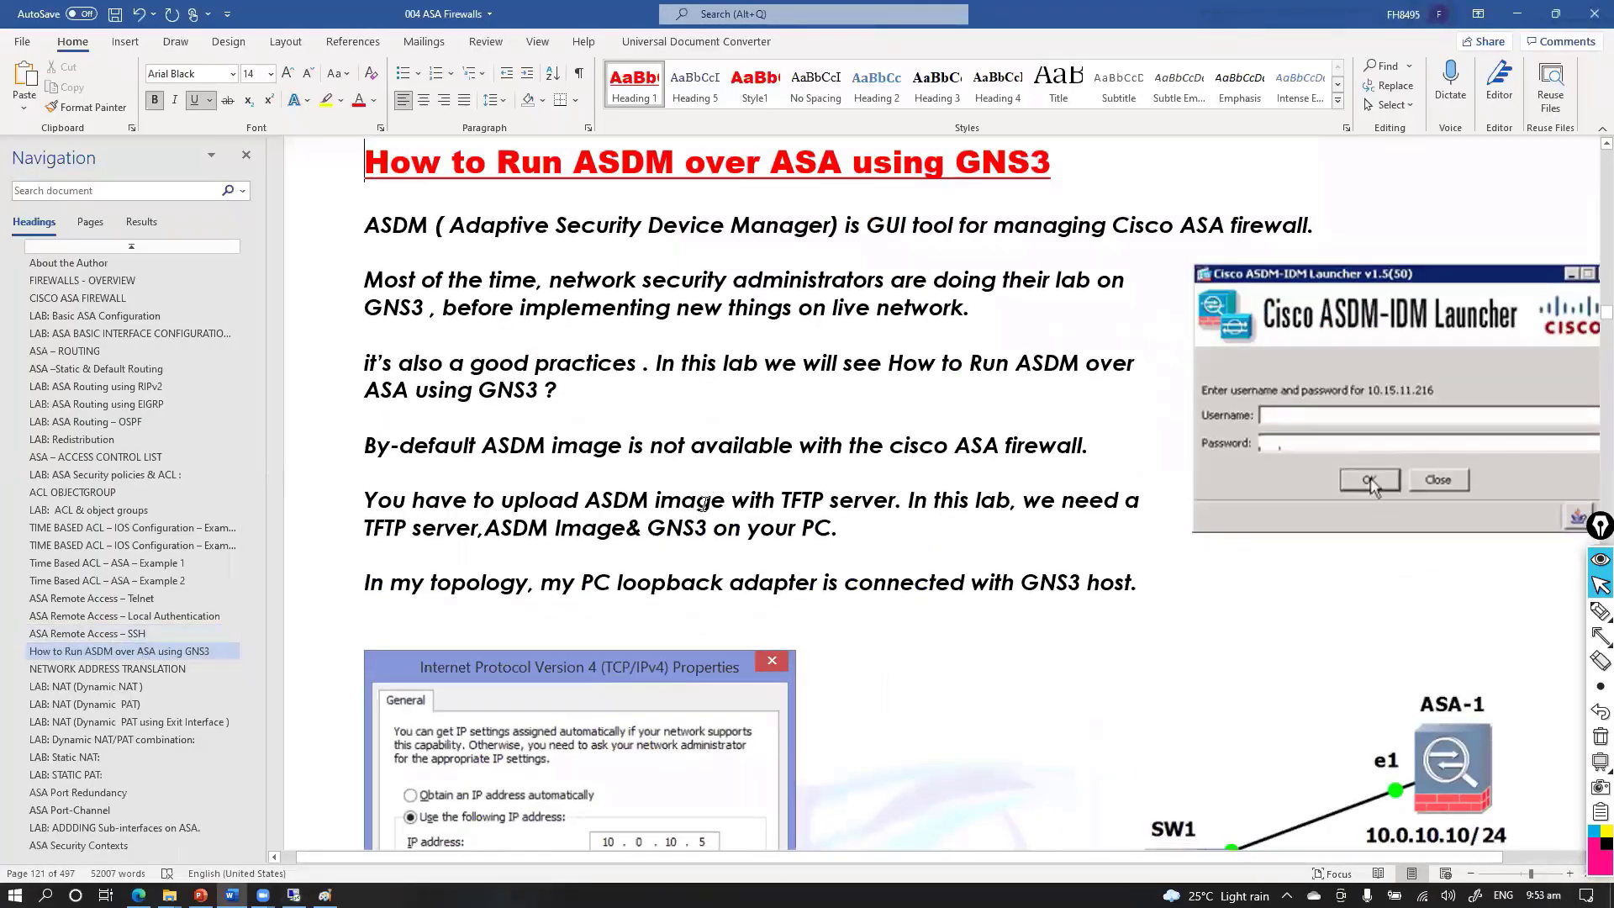
scroll(705, 505, "down", 3)
scroll(705, 505, "up", 5)
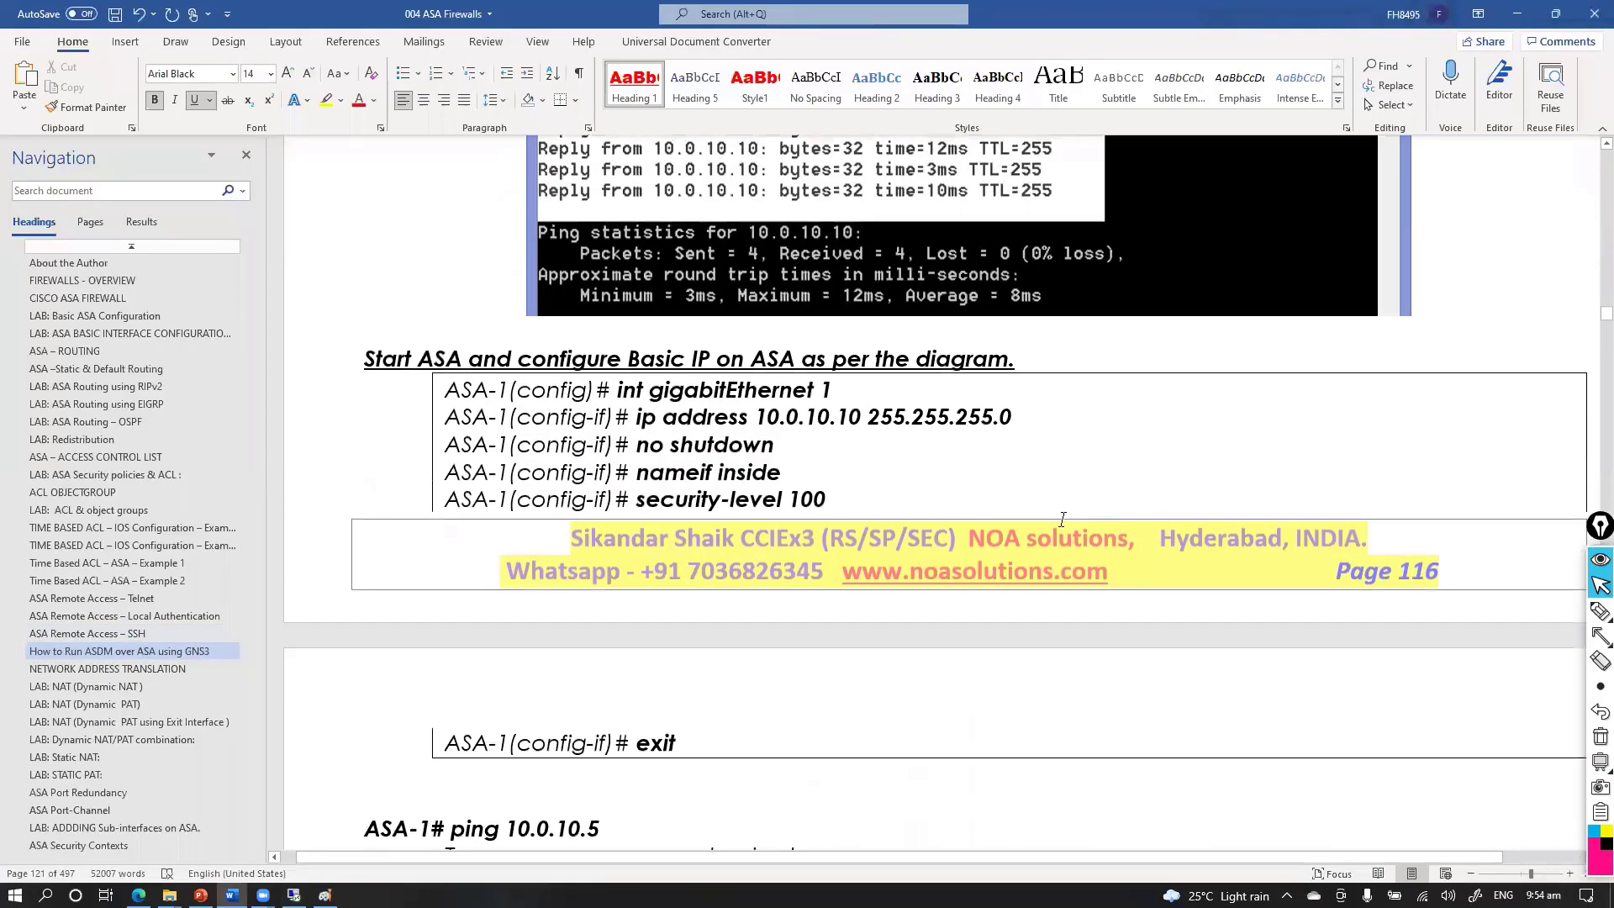
scroll(1056, 540, "down", 12)
scroll(1055, 540, "down", 15)
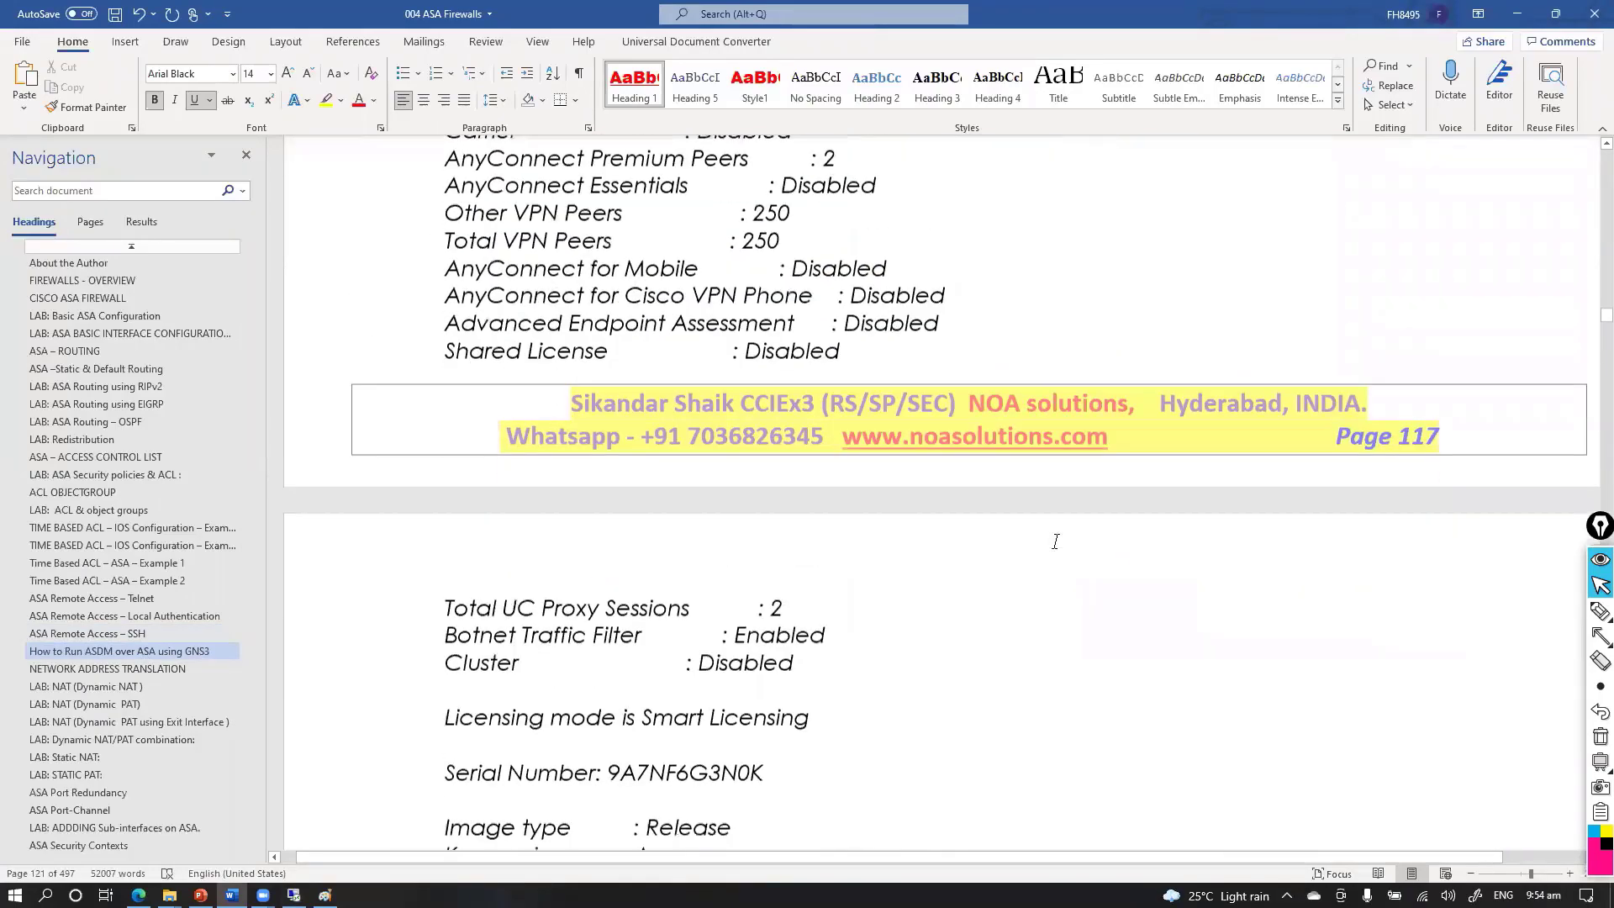
scroll(1056, 547, "down", 3)
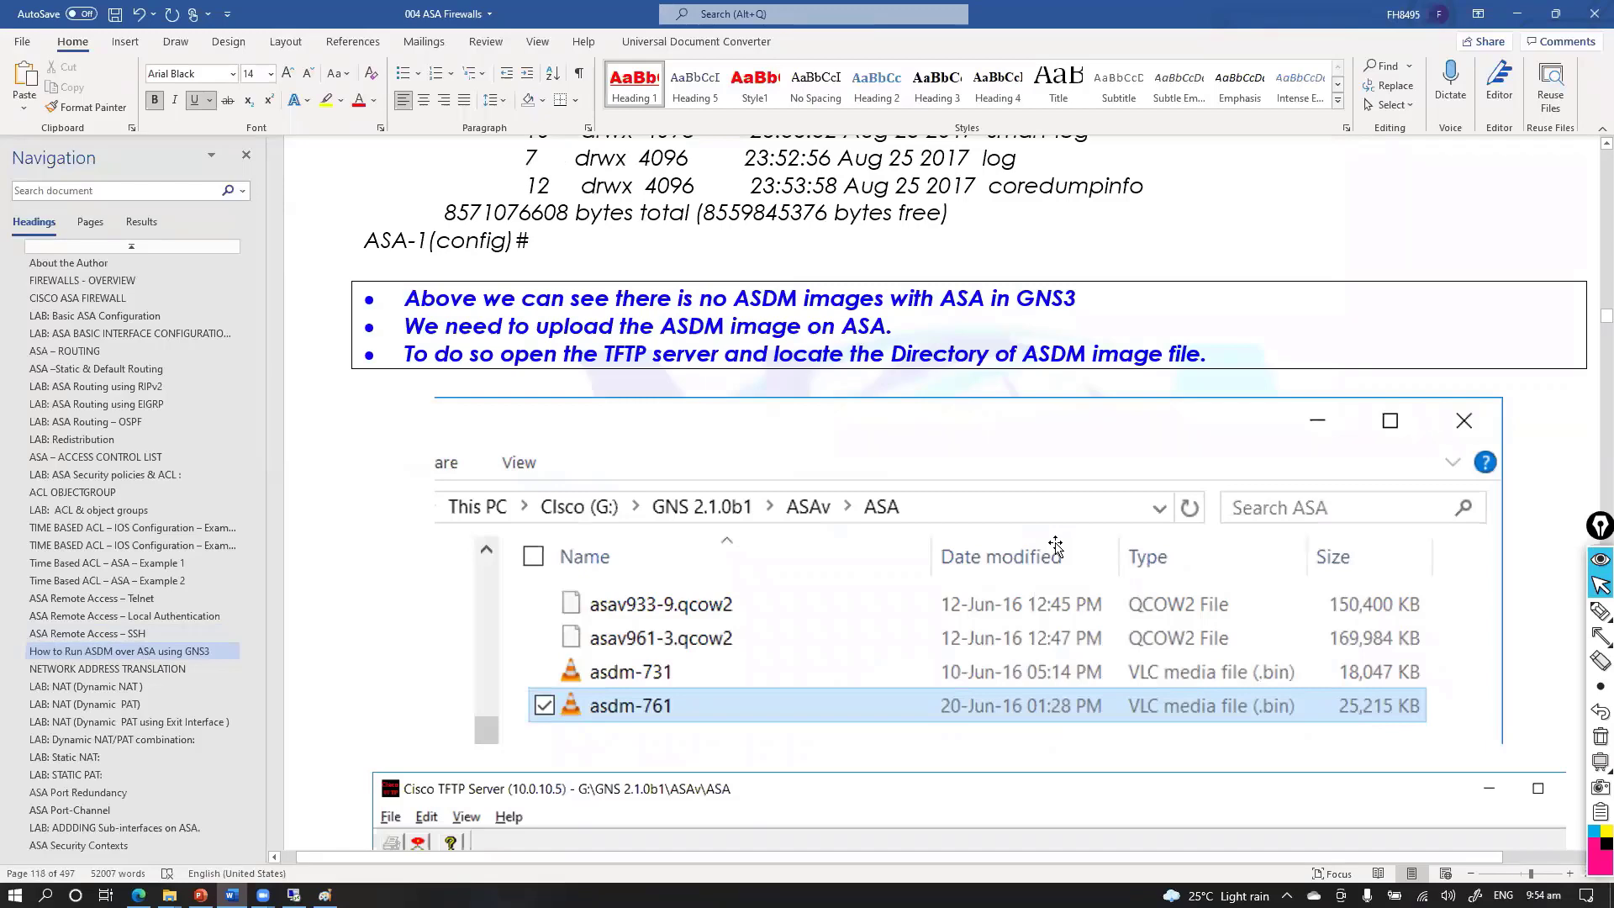
scroll(1056, 546, "down", 8)
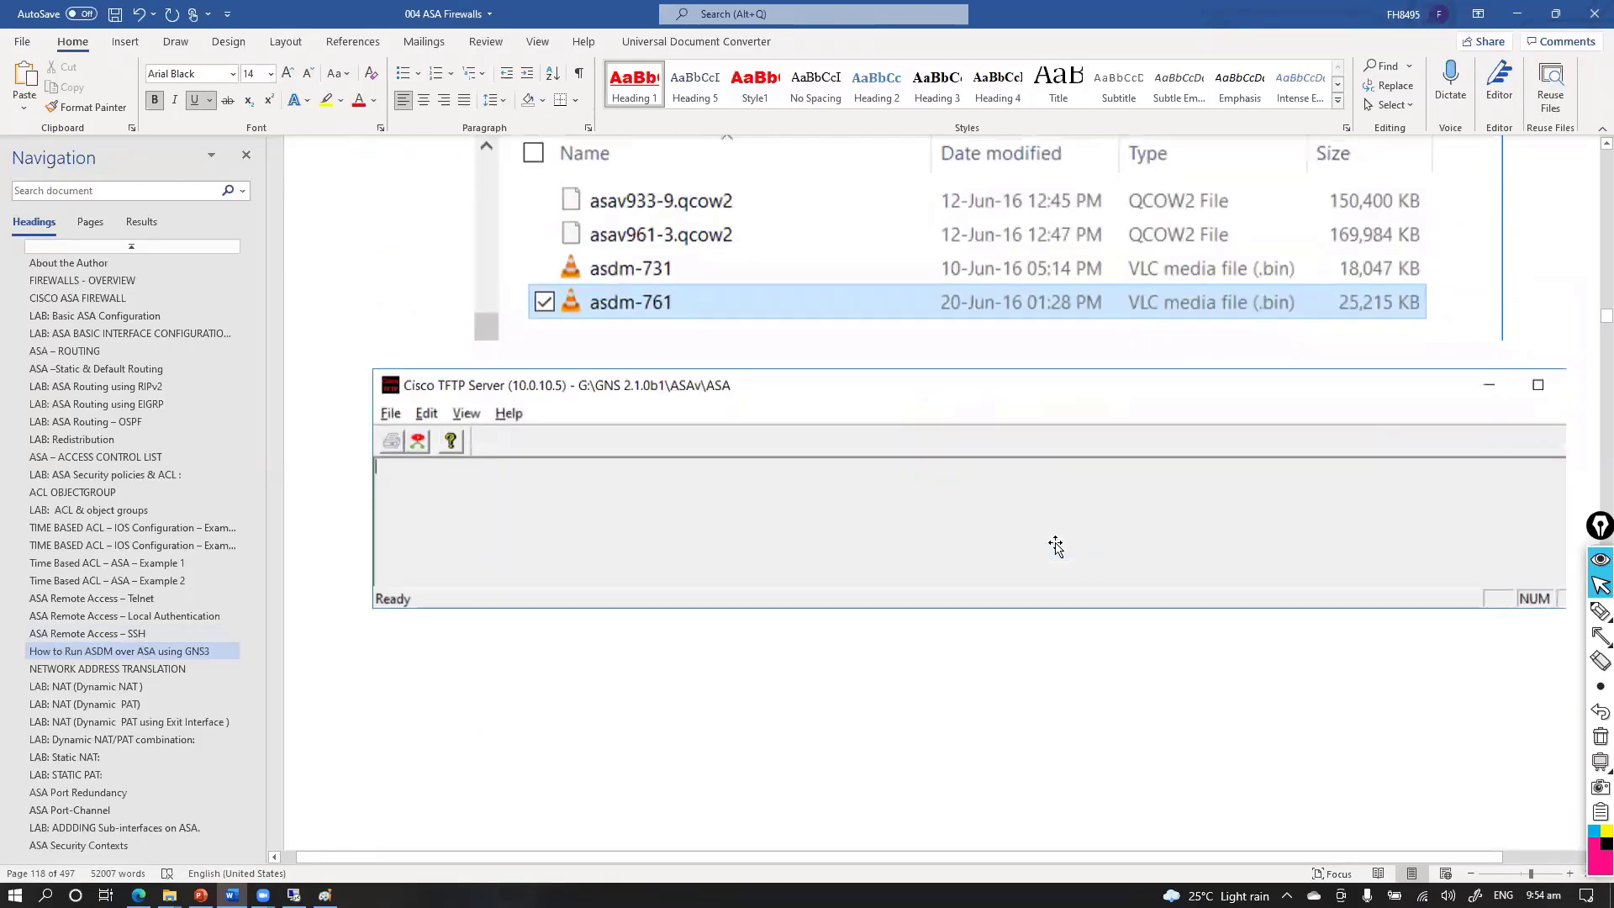
scroll(1056, 547, "down", 16)
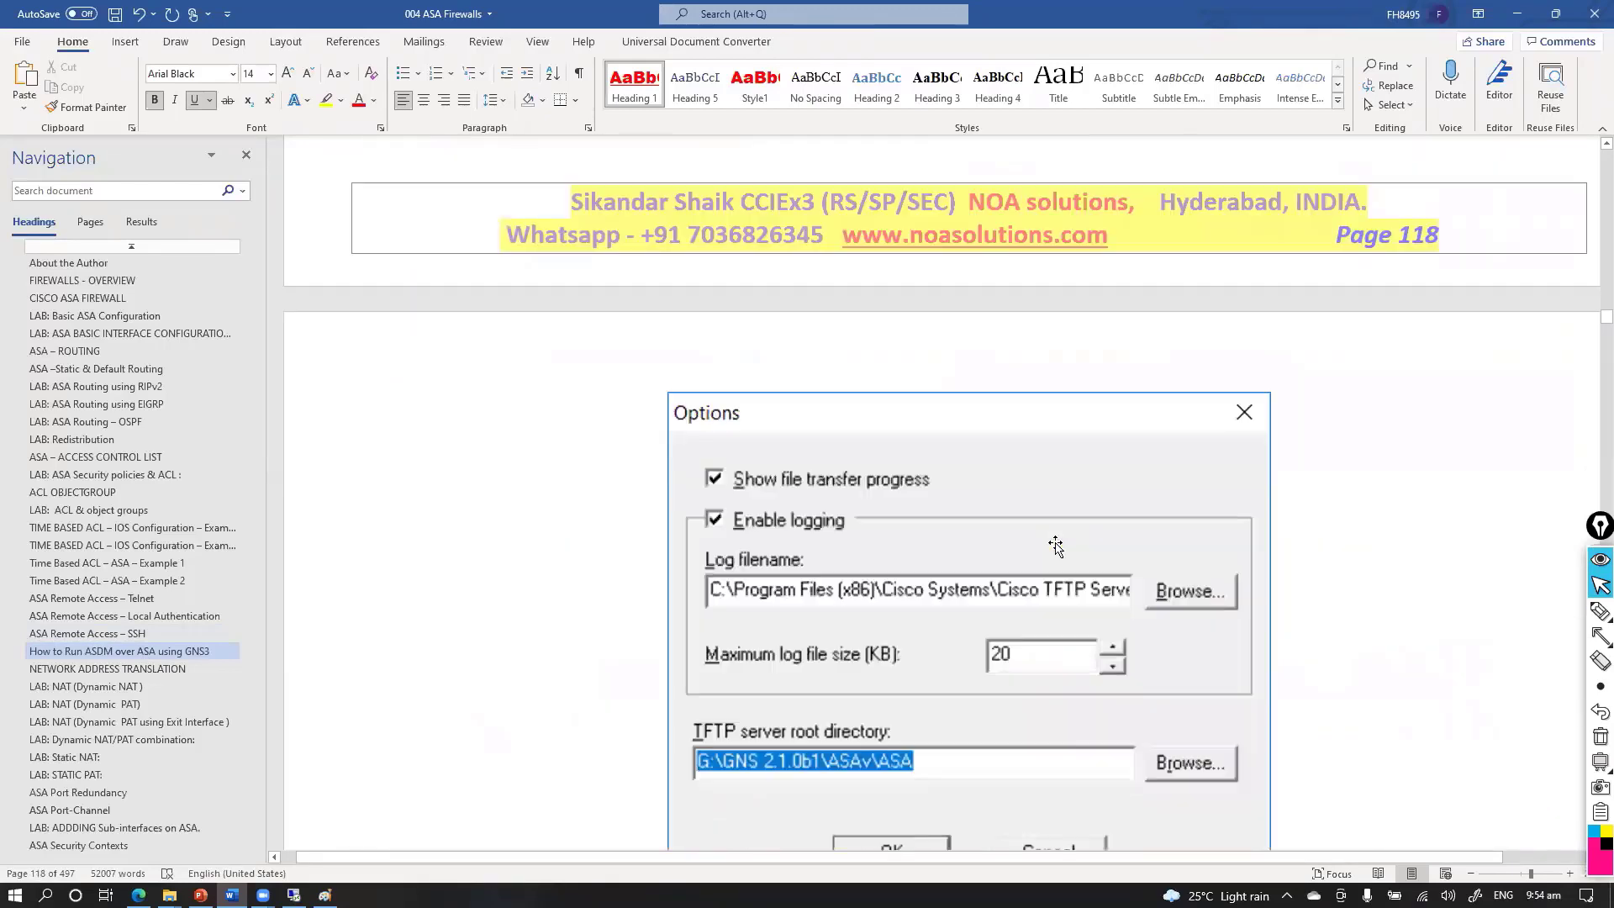
scroll(1056, 547, "down", 15)
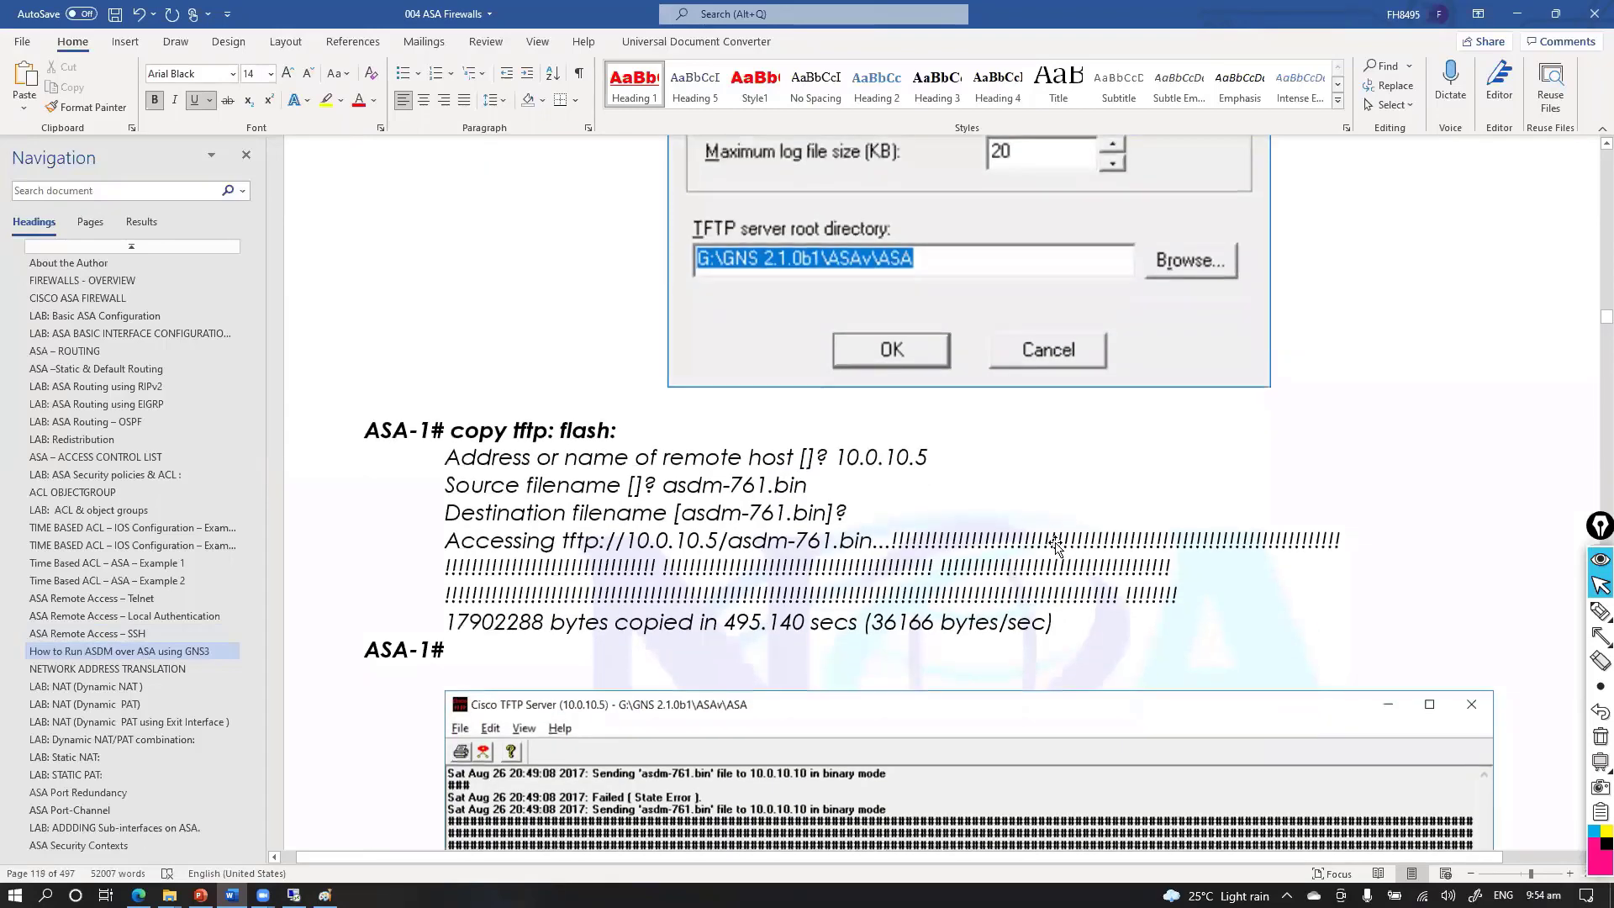
scroll(1056, 546, "down", 8)
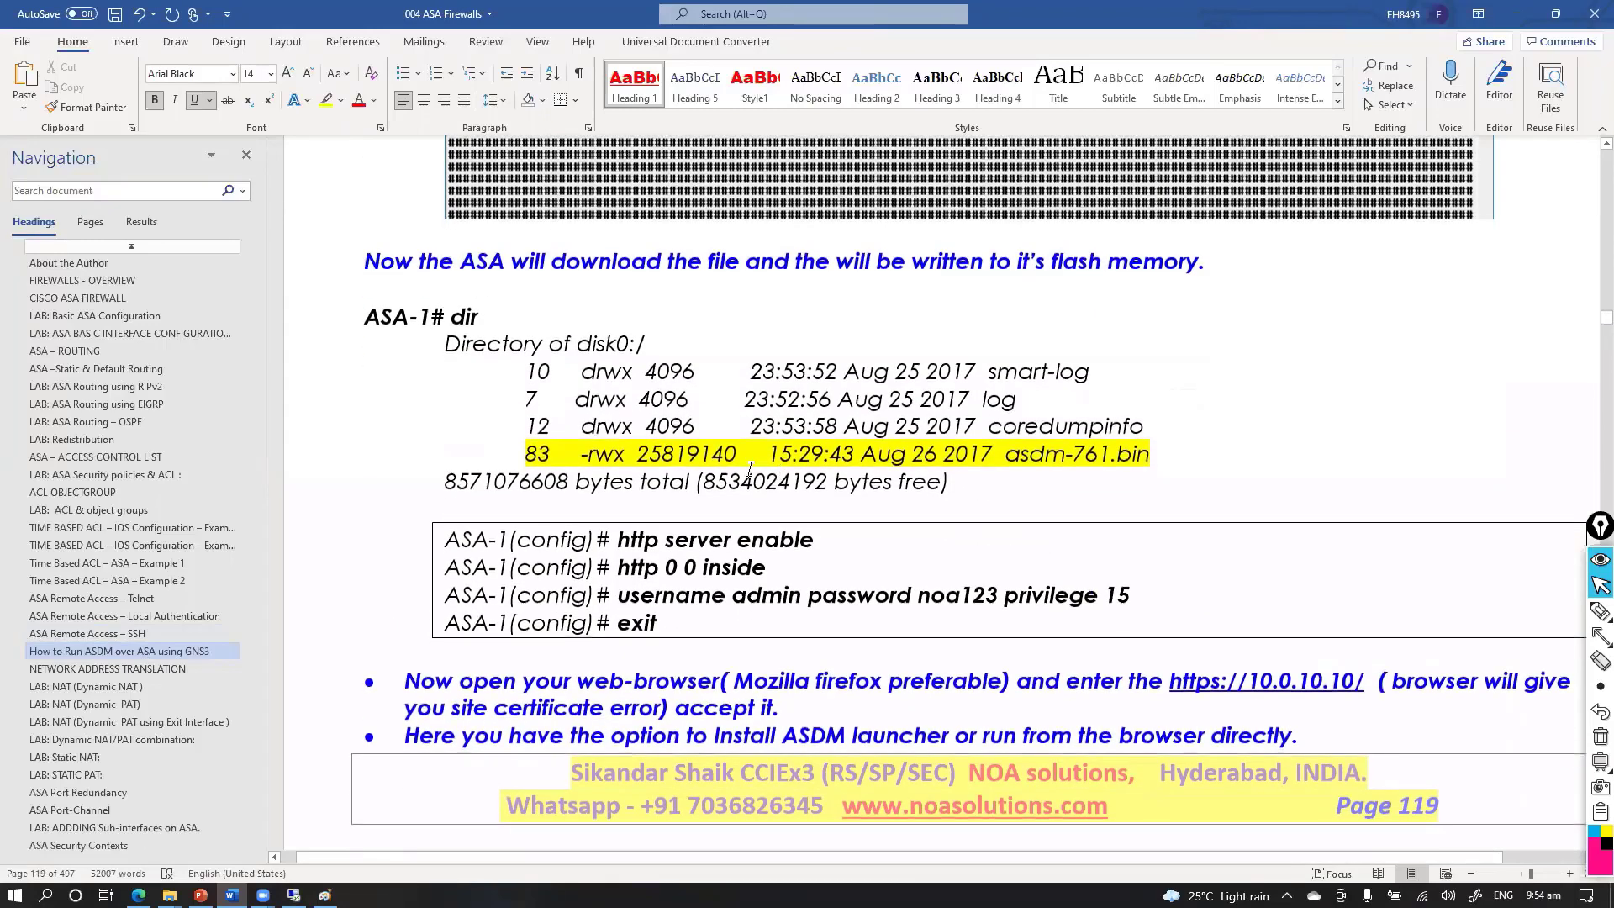
Highlight the 'http server enable' and 'http 0 0 inside' lines, then continue to the certificate error screenshot
left_click_drag(586, 538, 777, 566)
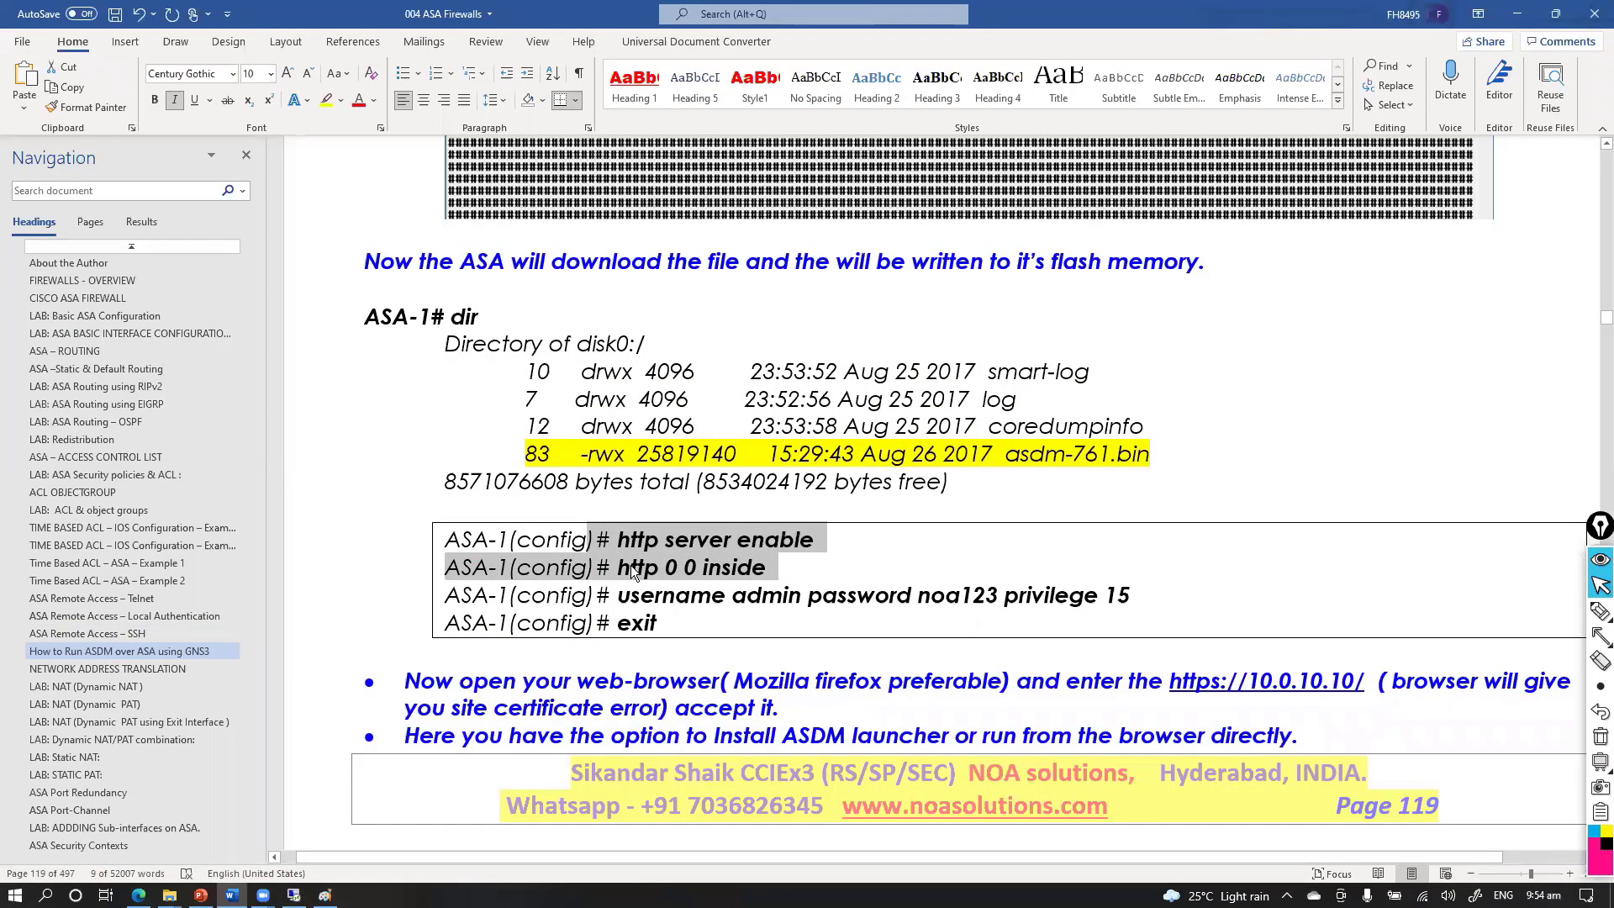
left_click(586, 566)
left_click(764, 565, "shift")
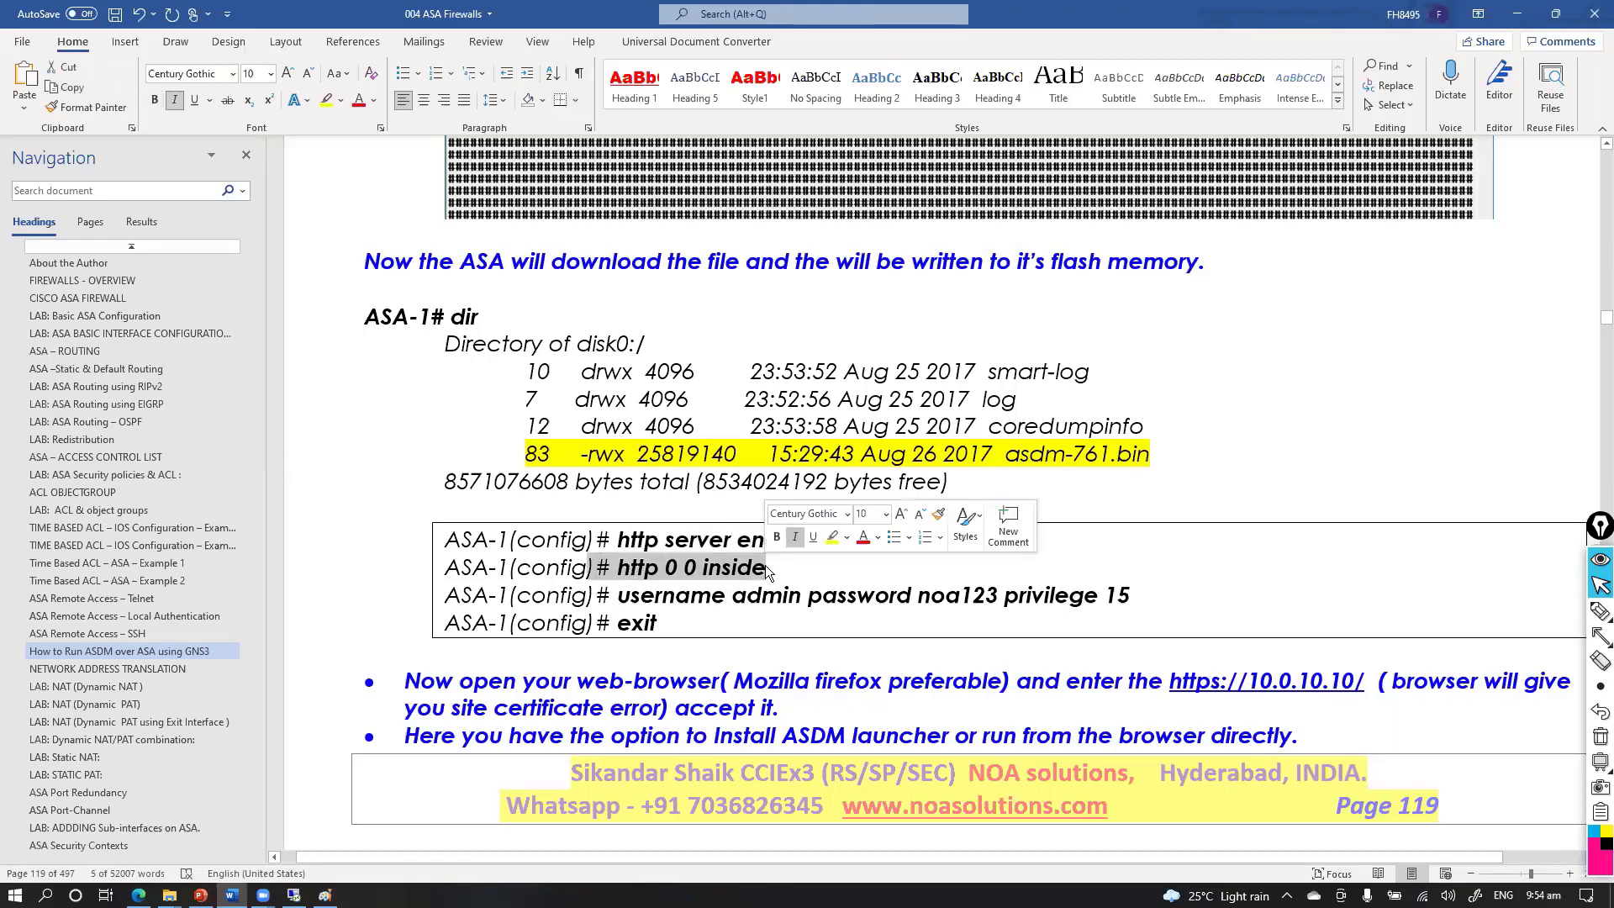
left_click(732, 595)
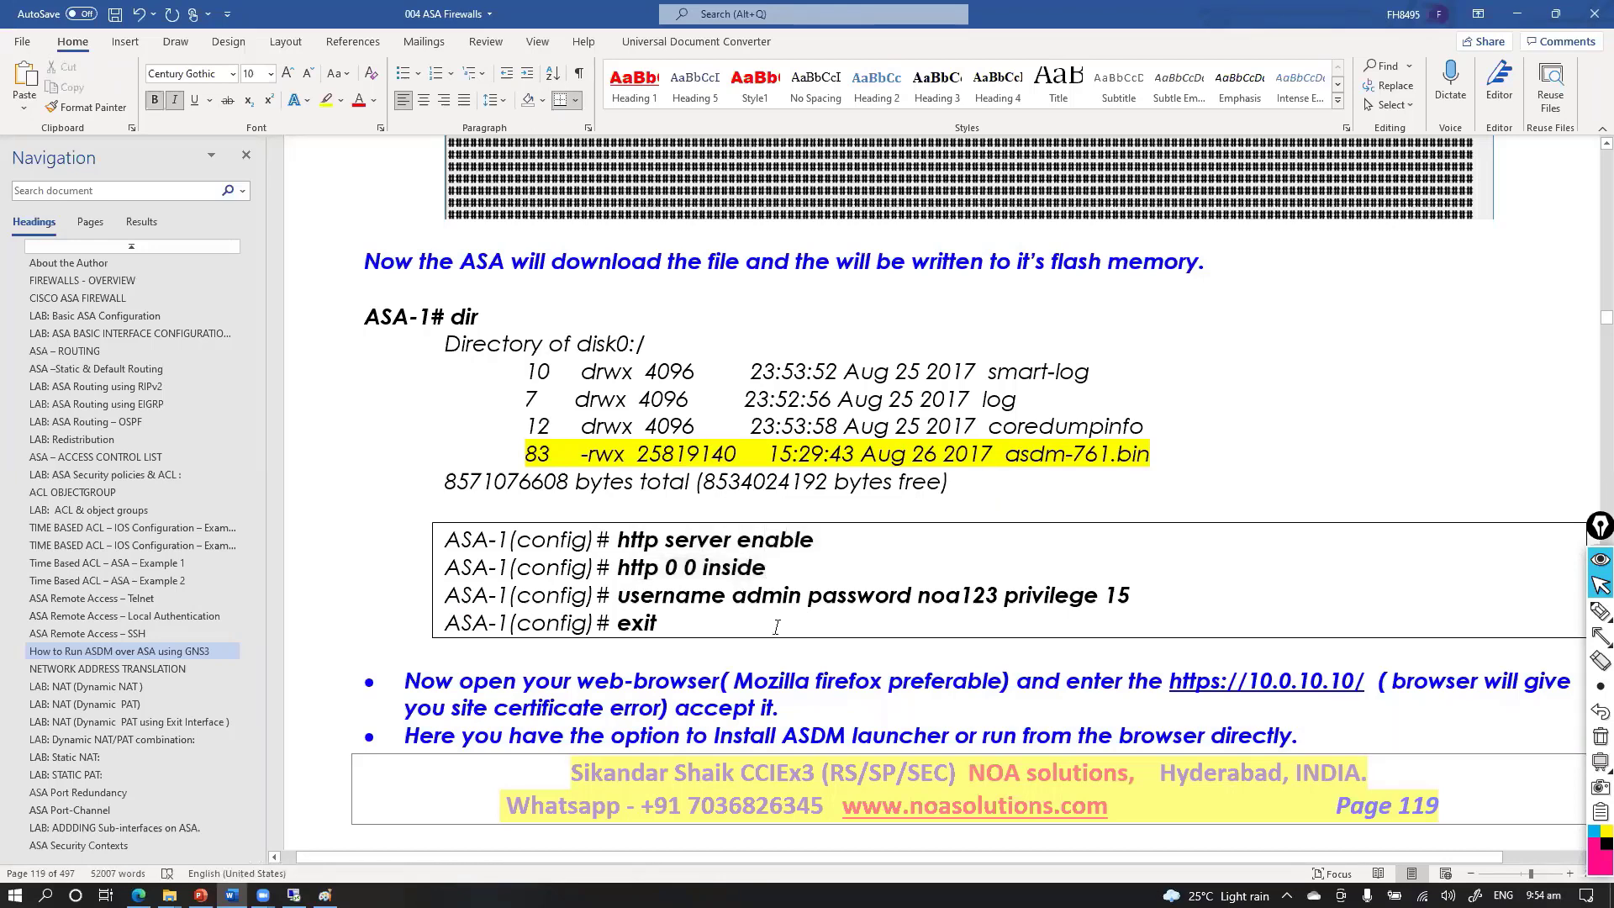
scroll(769, 627, "down", 10)
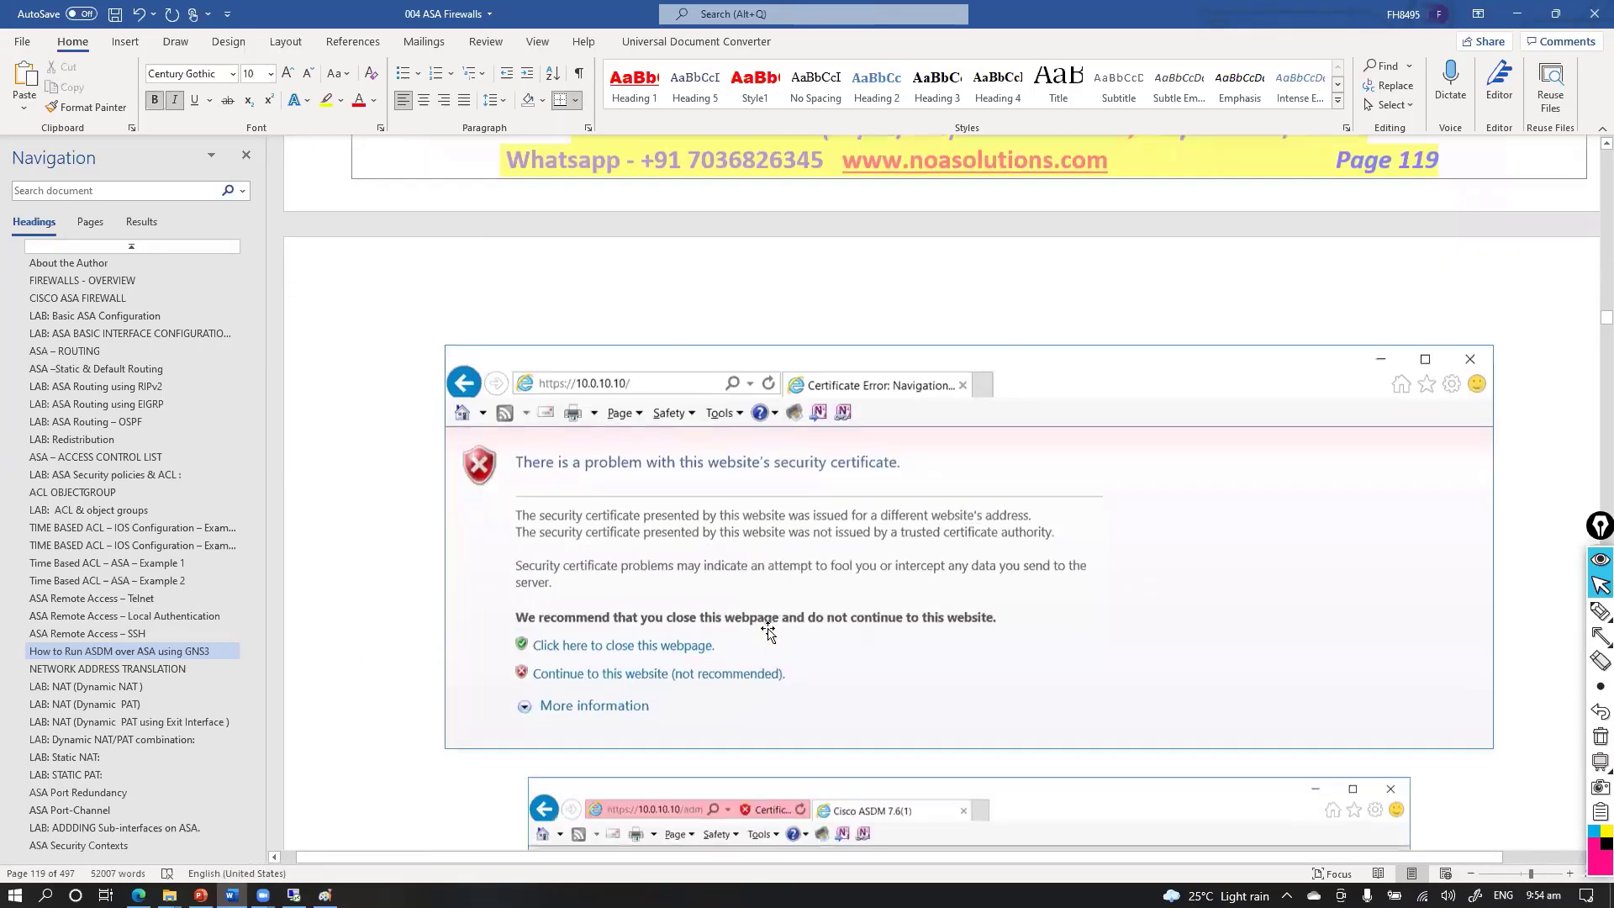
Circle the Install Java Web Start option with the pen, then erase the ink
scroll(768, 628, "down", 5)
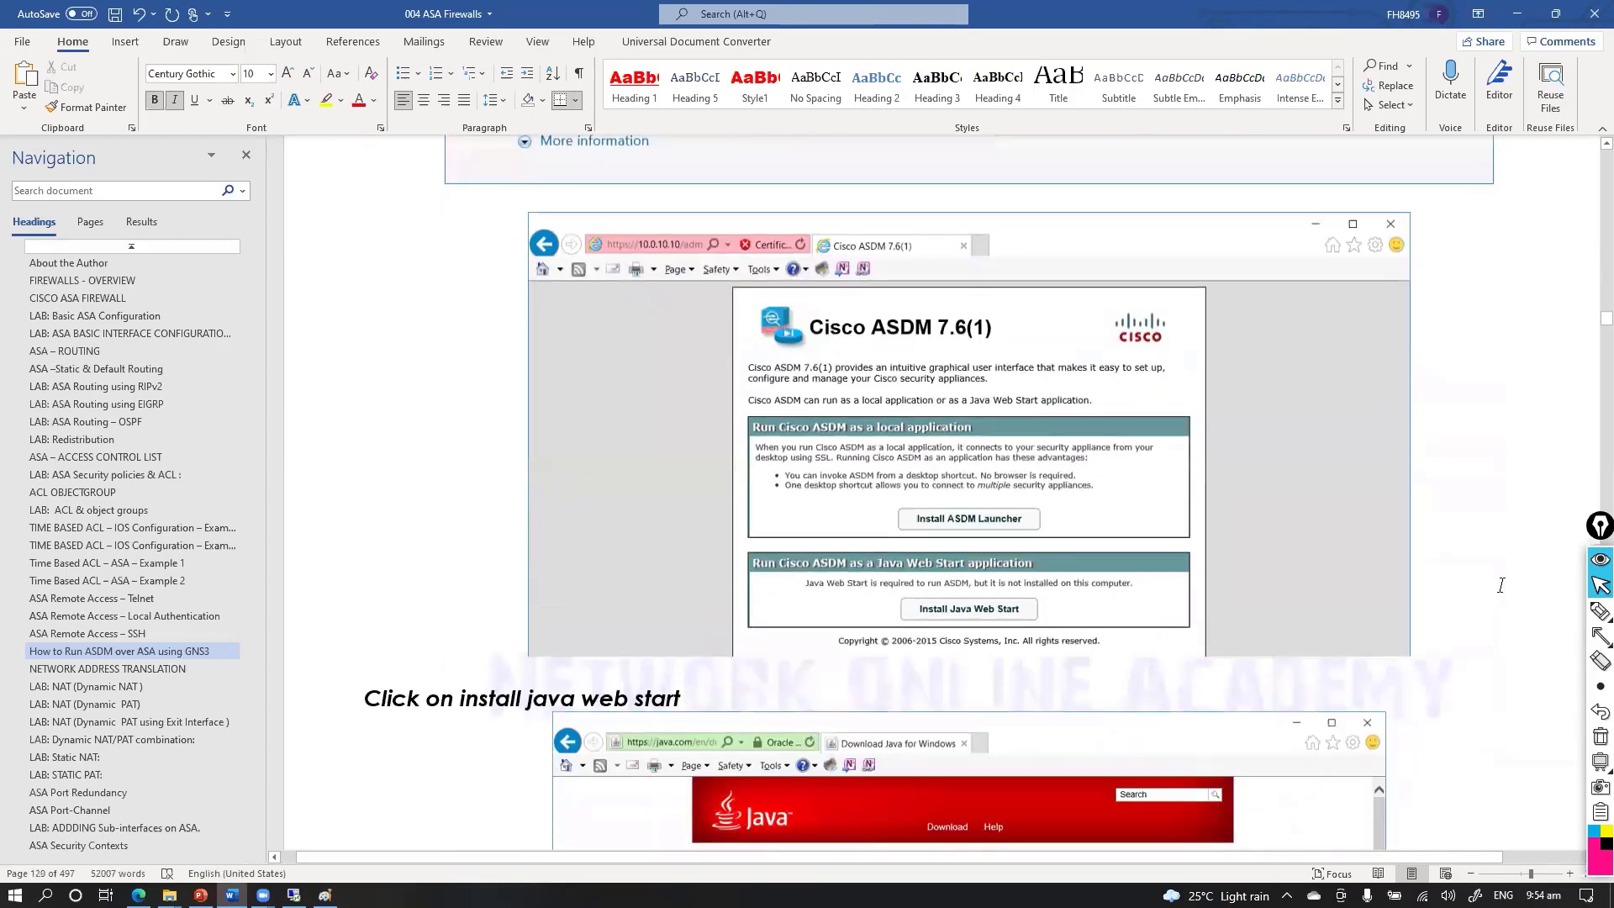
left_click(1600, 607)
mouse_move(1042, 607)
left_mouse_down()
mouse_move(879, 620)
mouse_move(1139, 611)
mouse_move(1108, 637)
left_mouse_up()
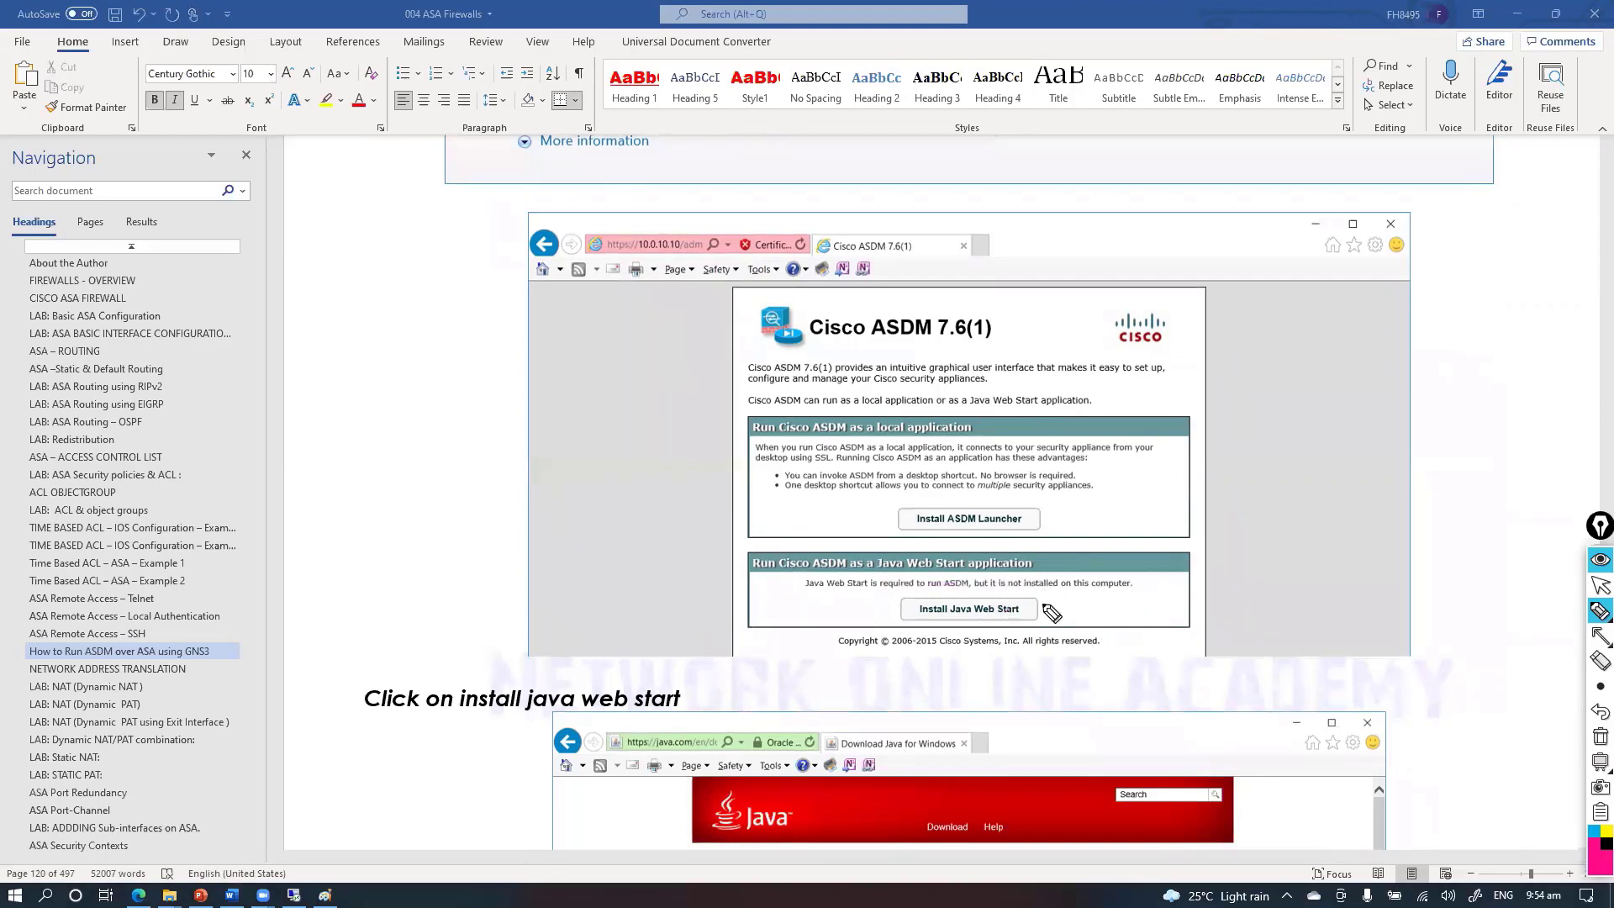
mouse_move(1035, 602)
left_mouse_down()
mouse_move(1196, 619)
mouse_move(1223, 720)
mouse_move(1243, 707)
left_mouse_up()
key("ctrl+shift+7")
key("ctrl+shift+2")
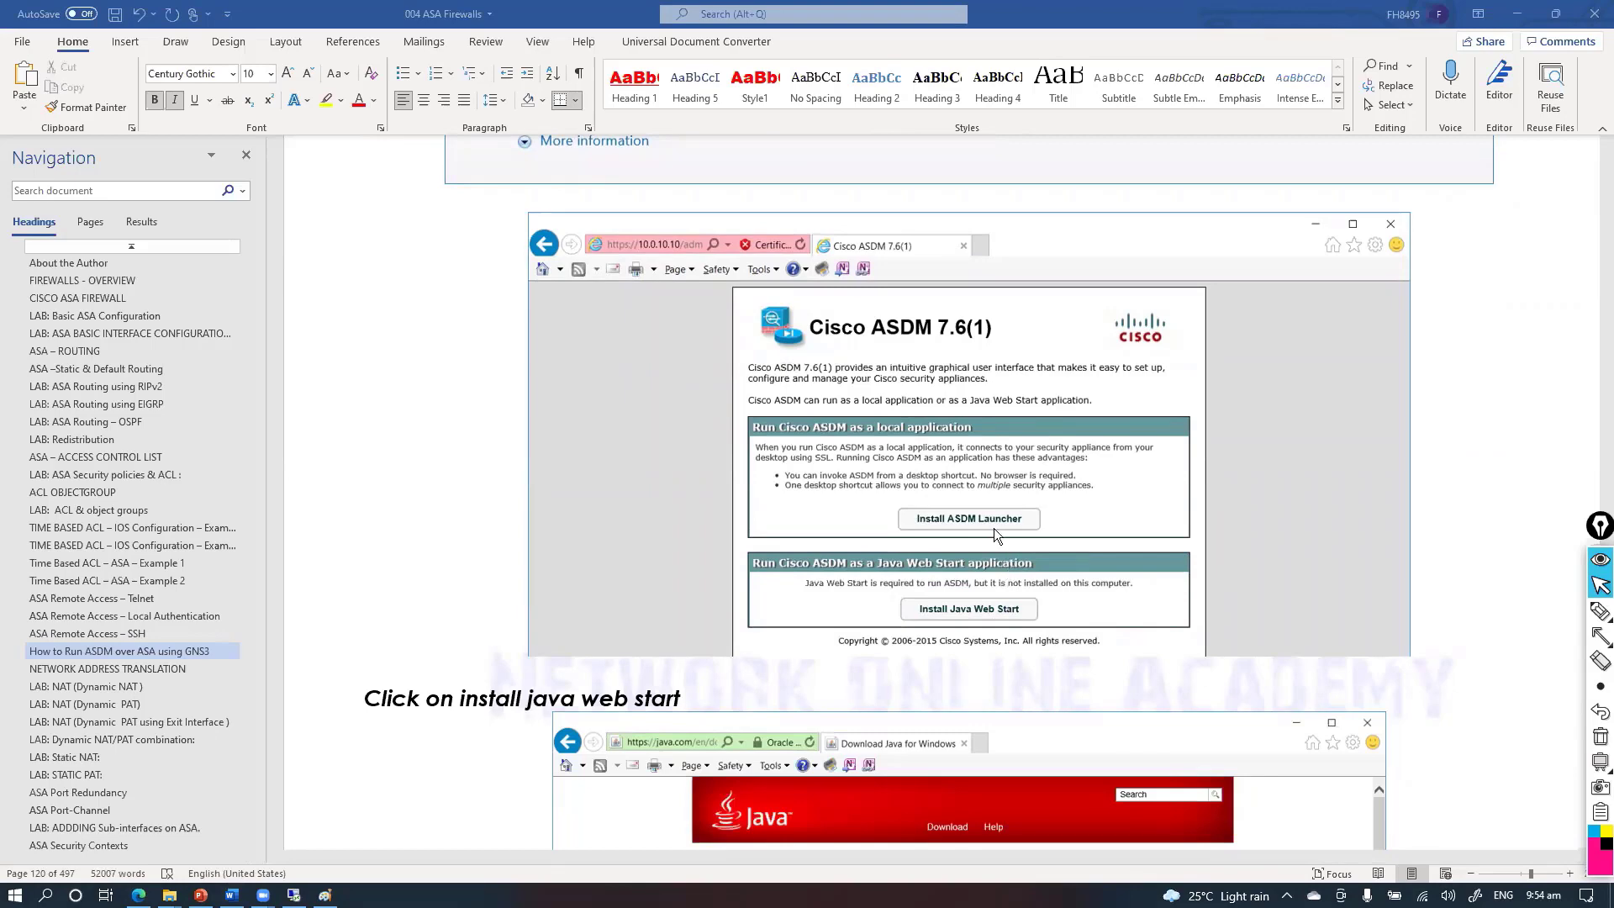
Scroll down to the 'Click on install ASDM Launcher' step
scroll(1000, 539, "down", 3)
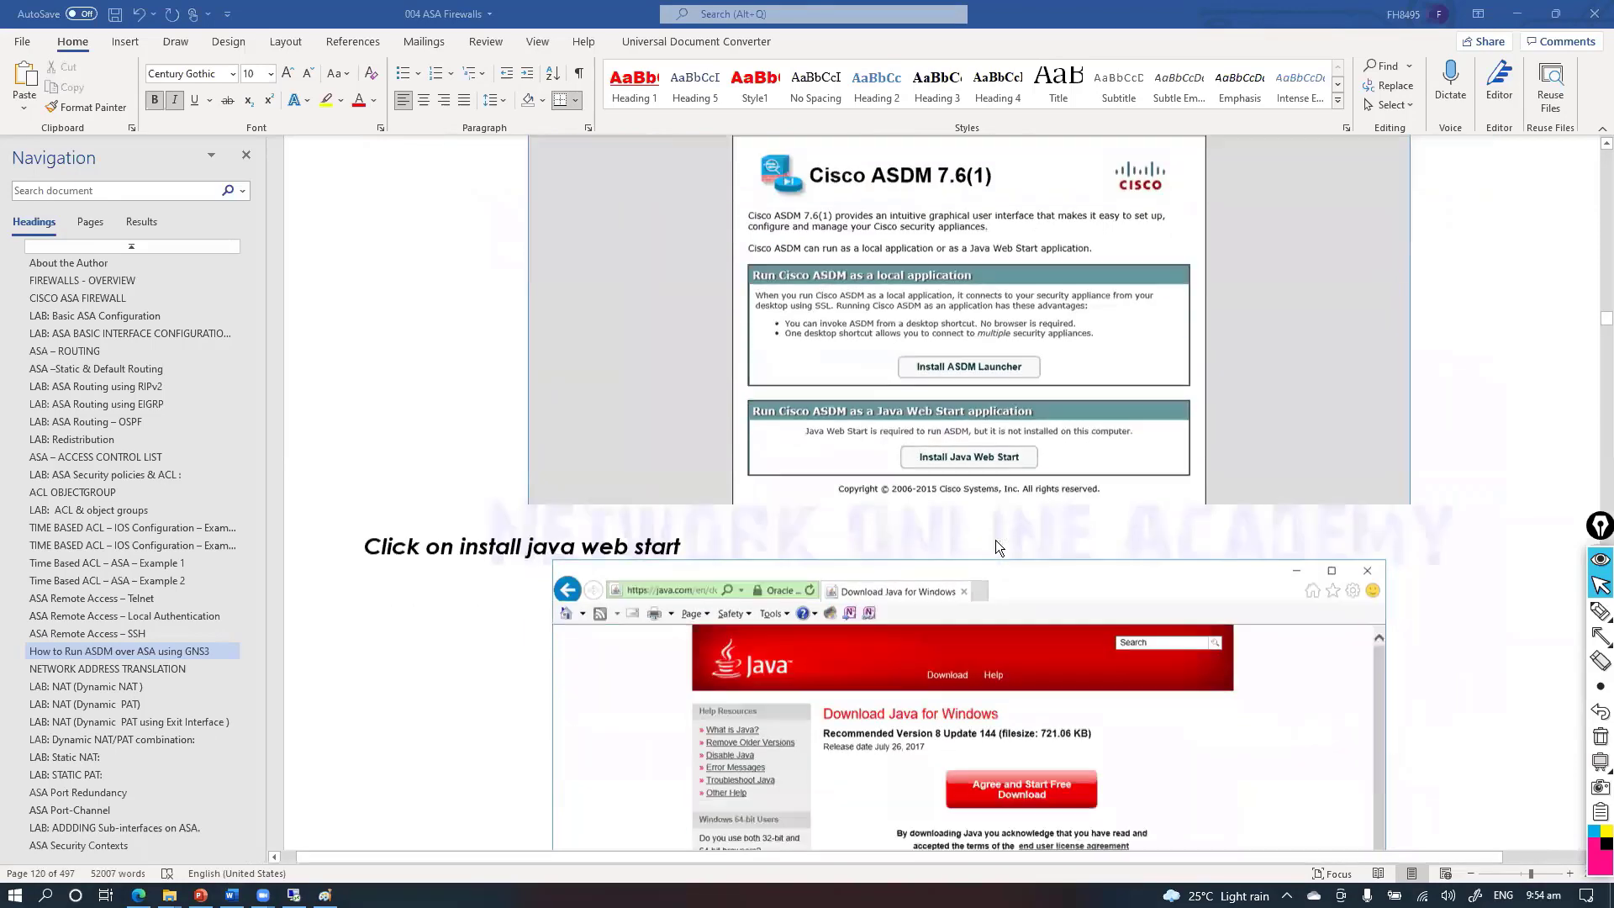
scroll(978, 441, "down", 10)
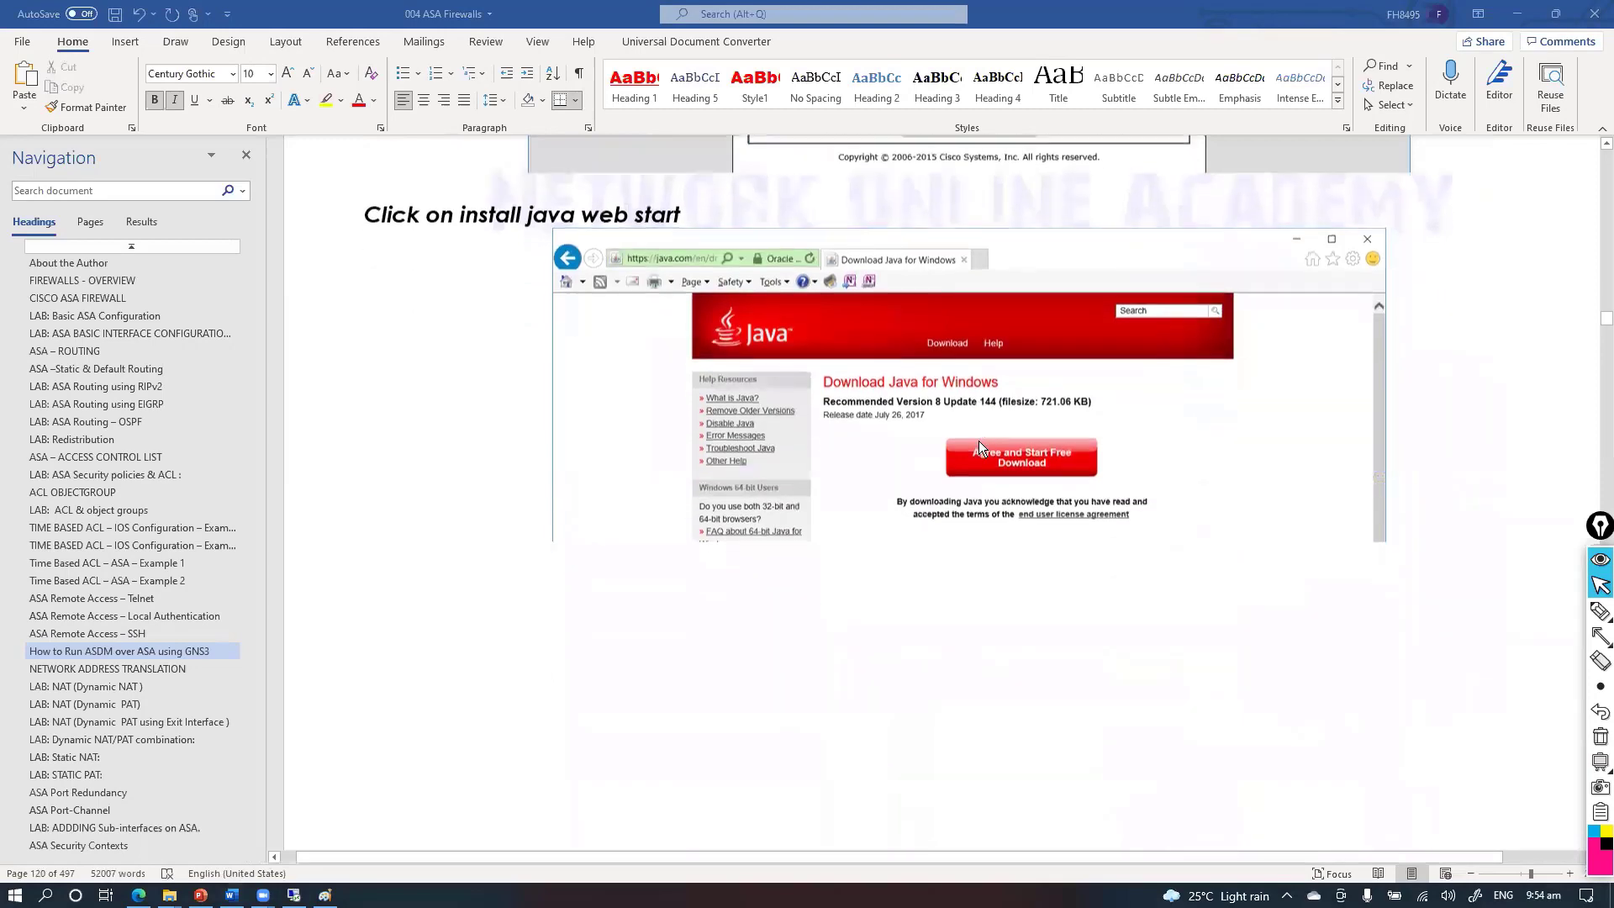
scroll(956, 449, "down", 20)
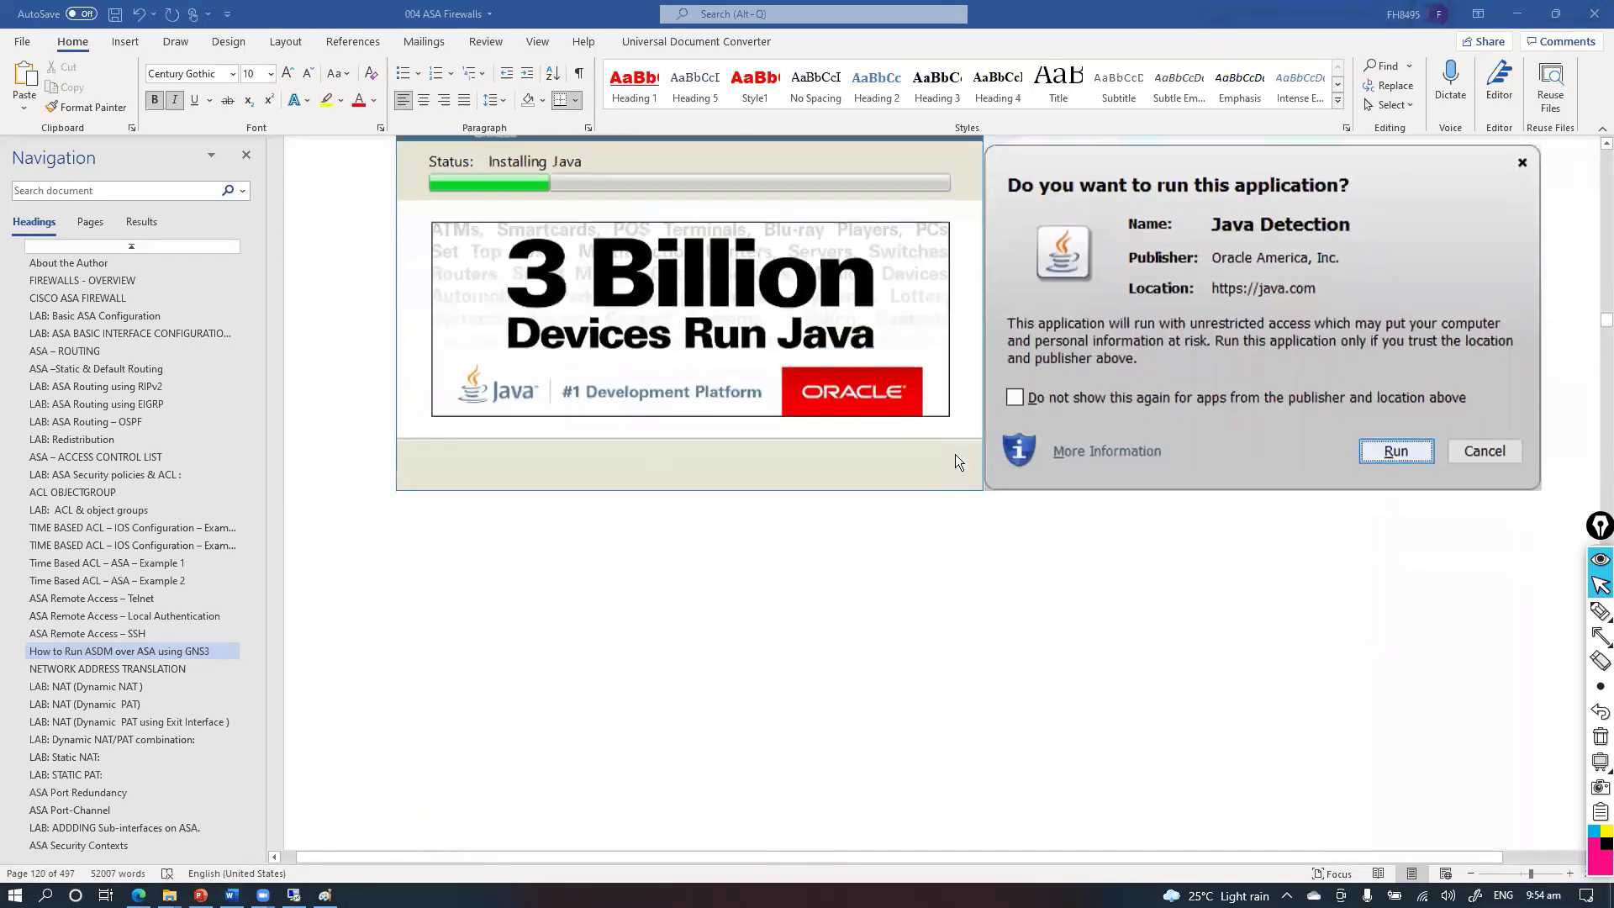
scroll(955, 457, "down", 8)
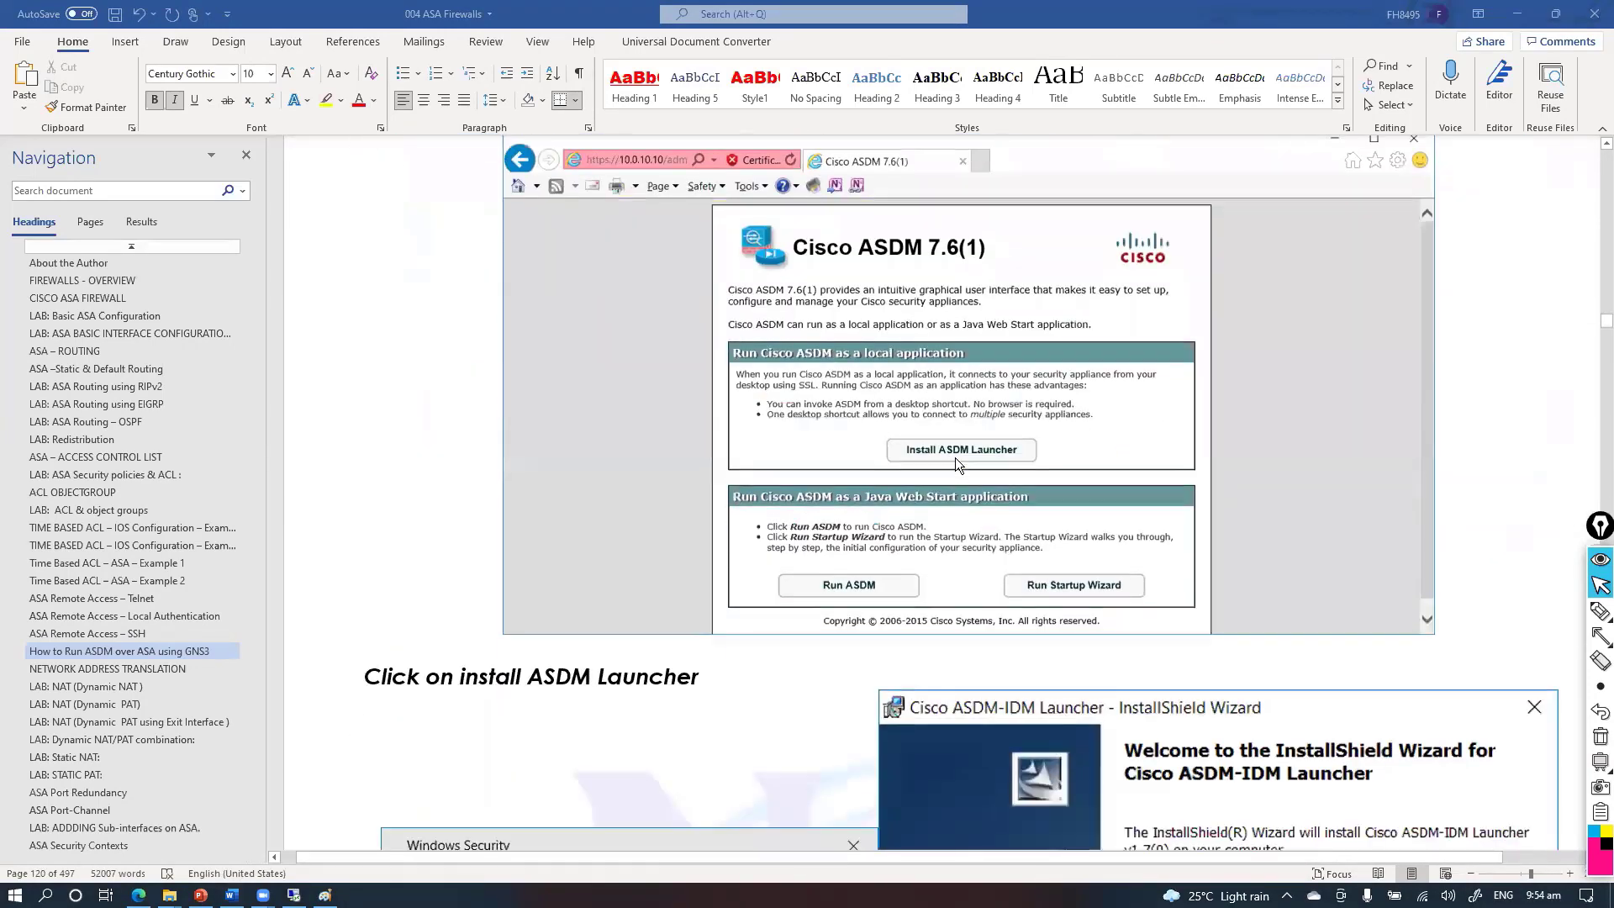
Circle Install ASDM Launcher in the screenshot, erase the mark, and scroll onward
left_click(1597, 616)
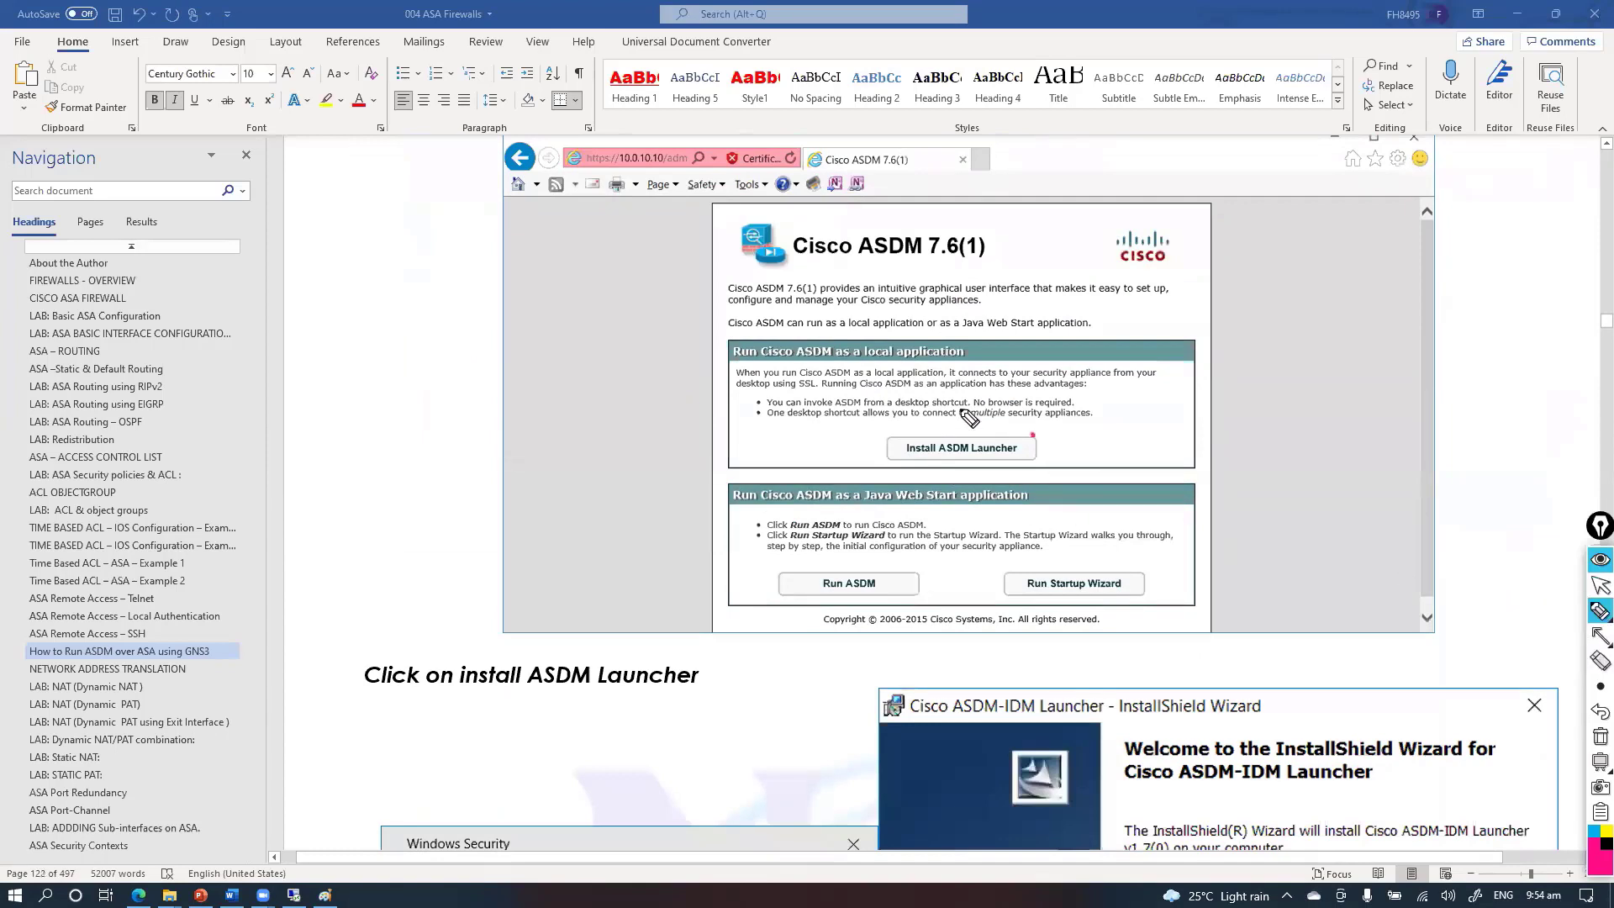
mouse_move(1034, 430)
left_mouse_down()
mouse_move(1037, 447)
mouse_move(1007, 433)
left_mouse_up()
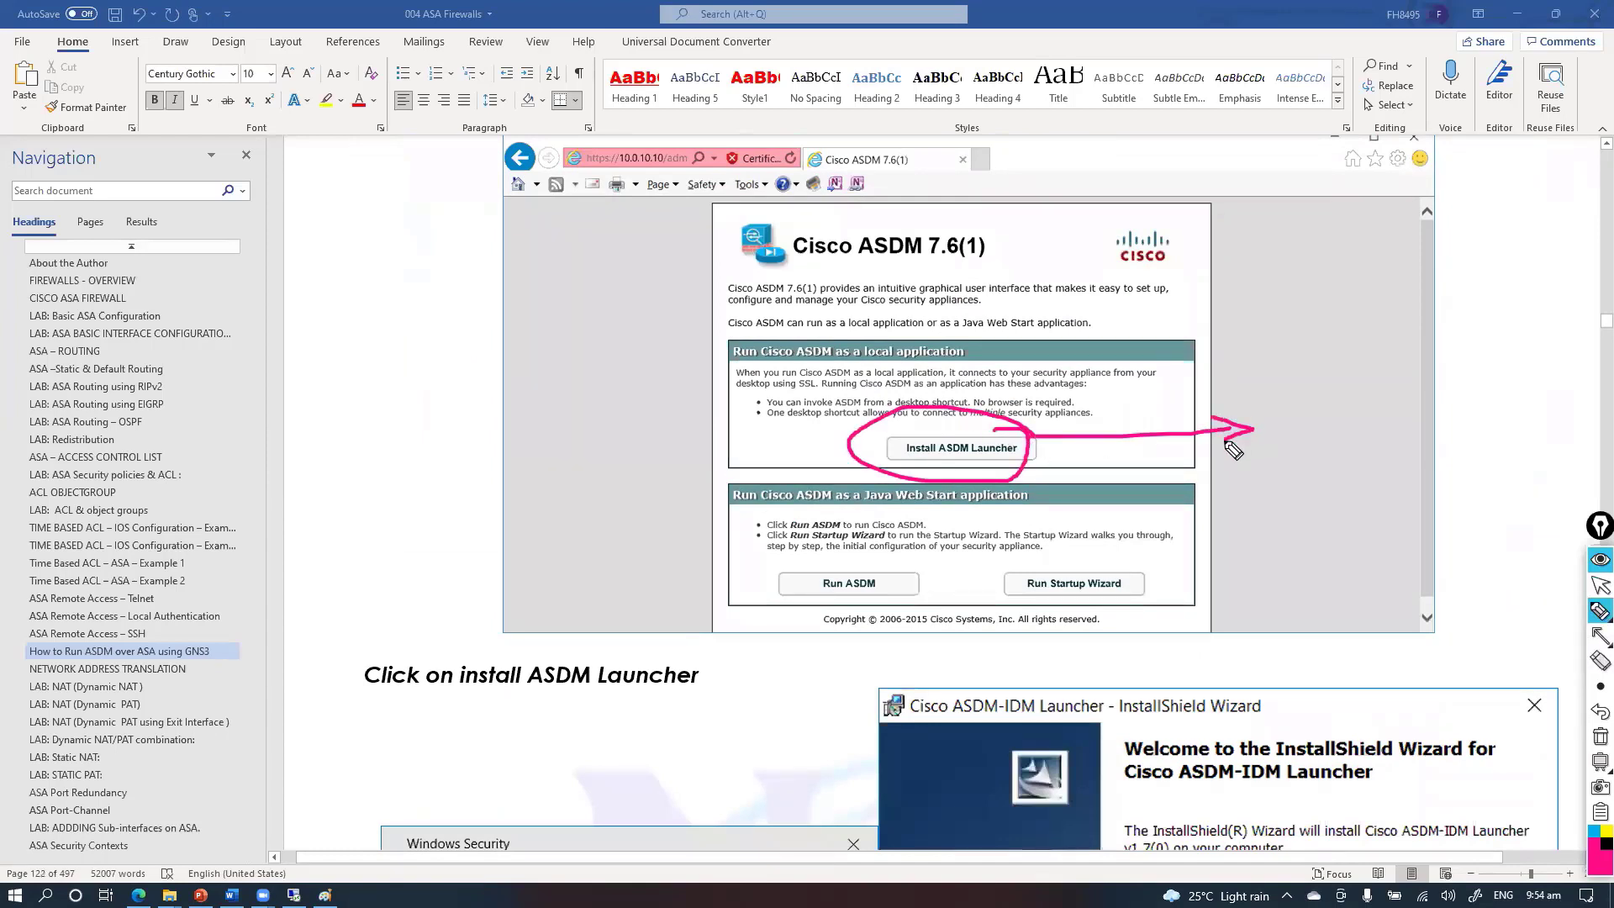
key("ctrl+shift+7")
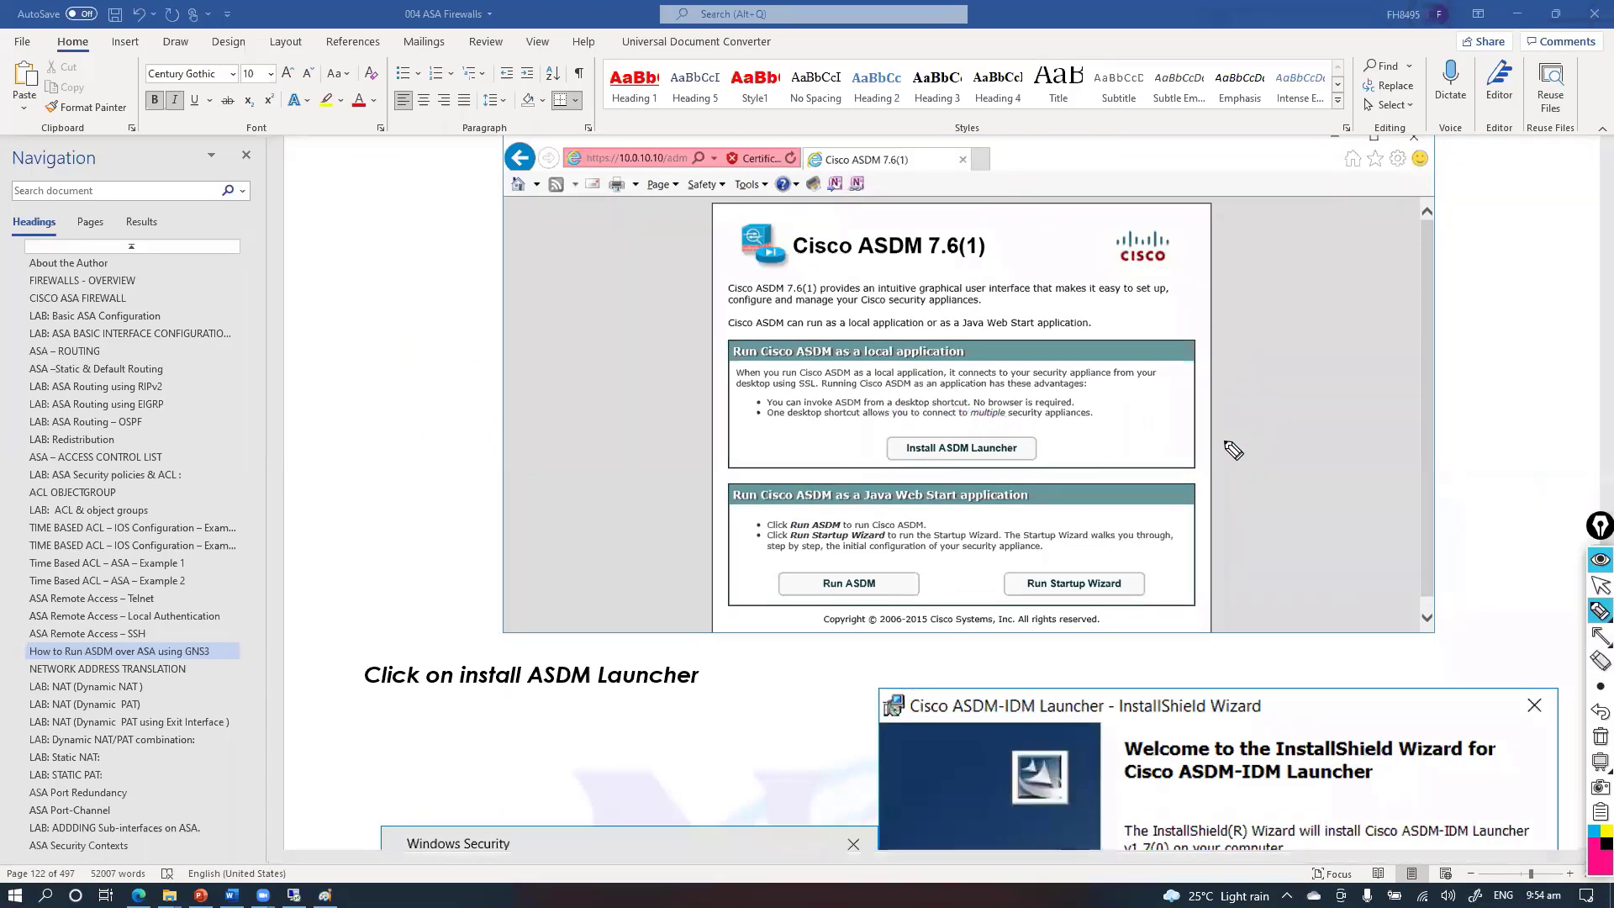
scroll(1041, 574, "down", 7)
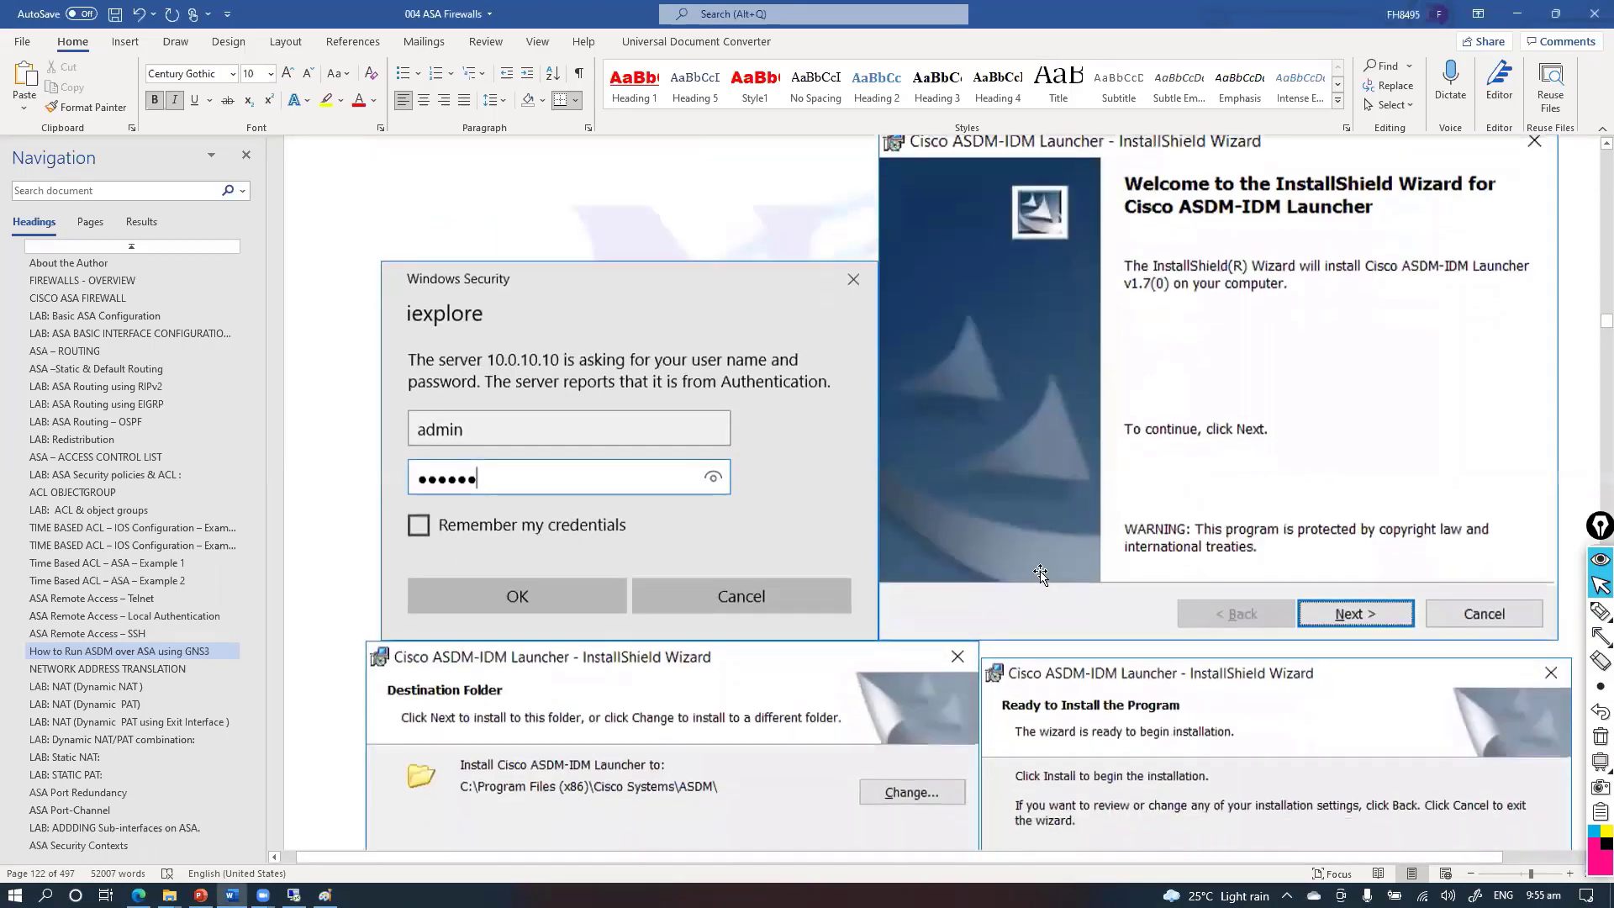
scroll(1041, 574, "down", 2)
scroll(1041, 575, "up", 3)
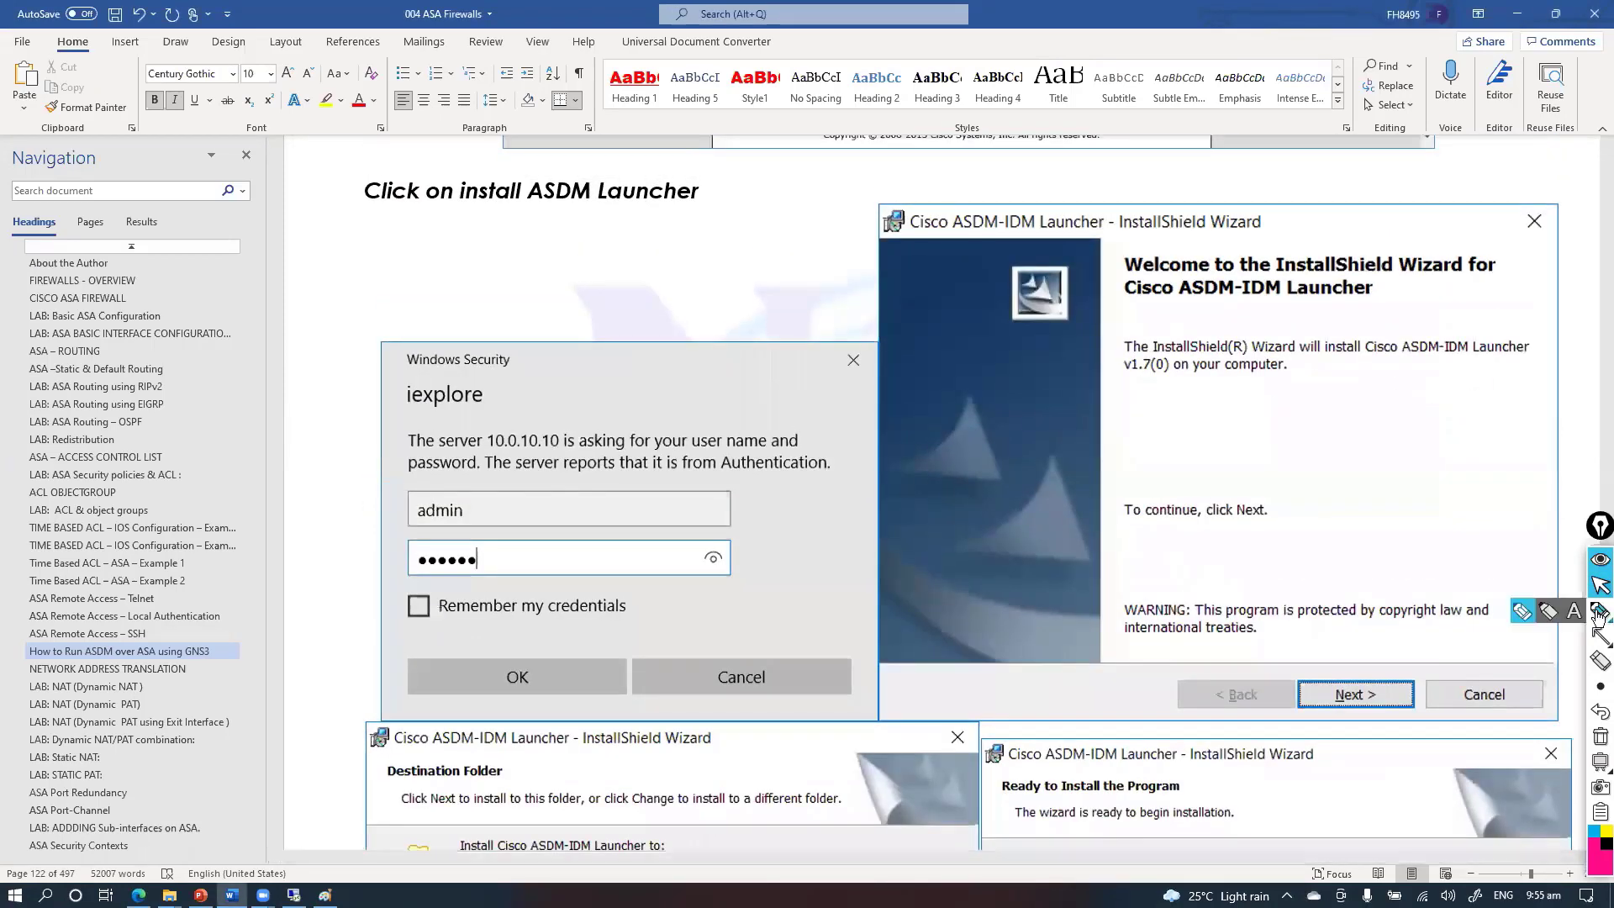
Trace from the wizard heading to the login password field, clear the ink, and scroll to the ASDM screenshot
left_click(1599, 614)
left_click_drag(1338, 232, 1380, 243)
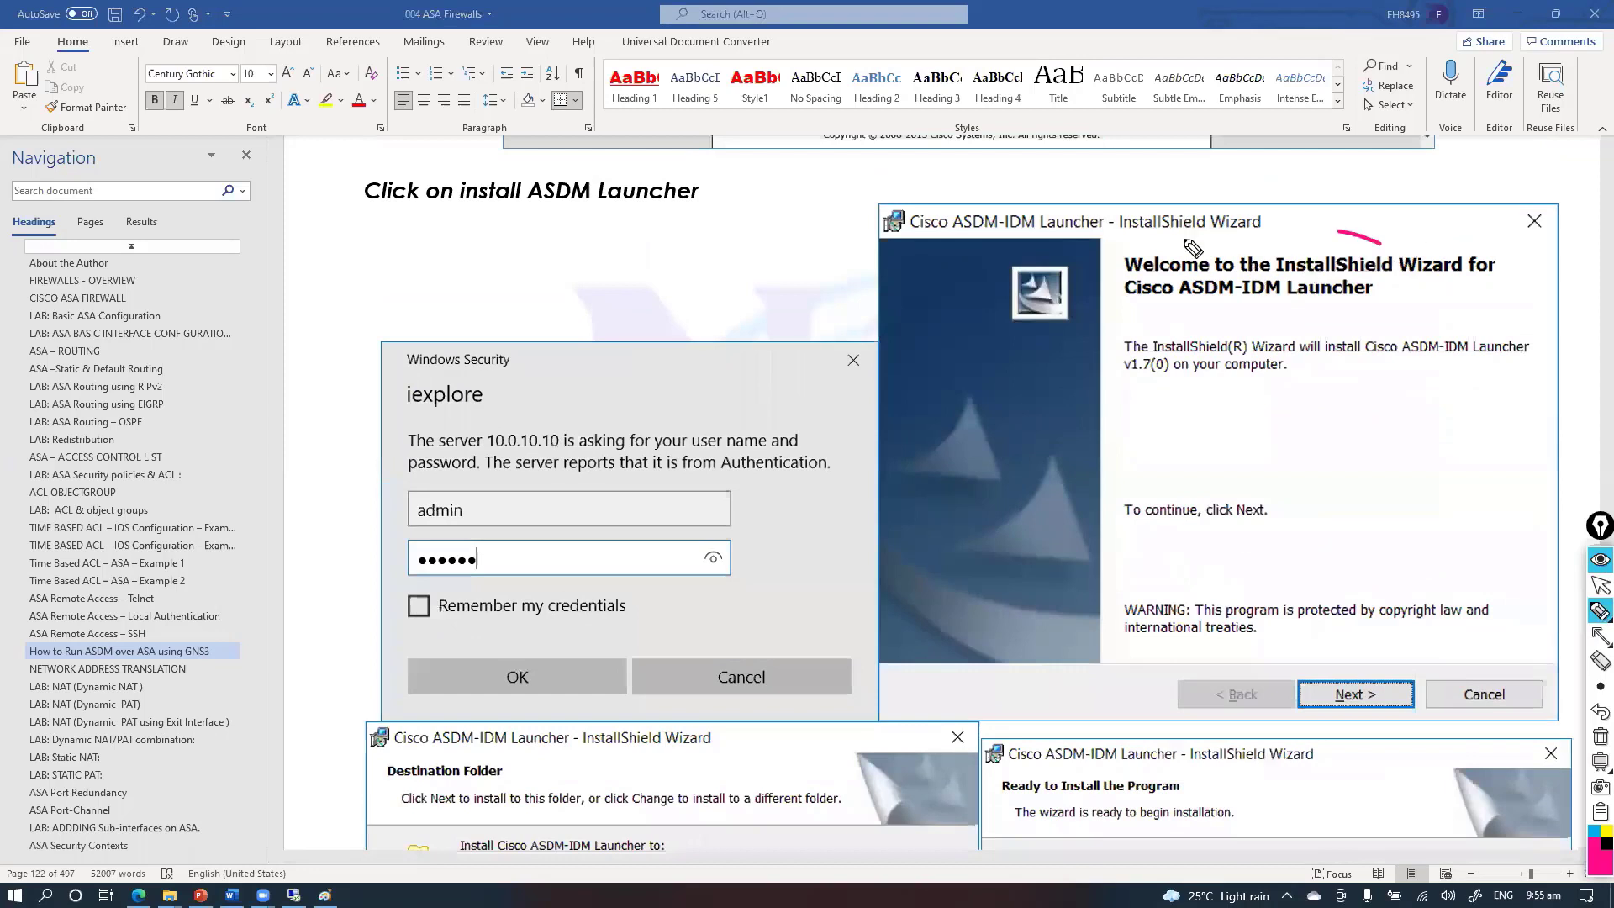
mouse_move(1193, 248)
left_mouse_down()
mouse_move(1143, 318)
mouse_move(803, 250)
mouse_move(630, 471)
mouse_move(440, 557)
mouse_move(440, 486)
left_mouse_up()
key("ctrl+shift+7")
key("ctrl+shift+2")
scroll(592, 528, "down", 5)
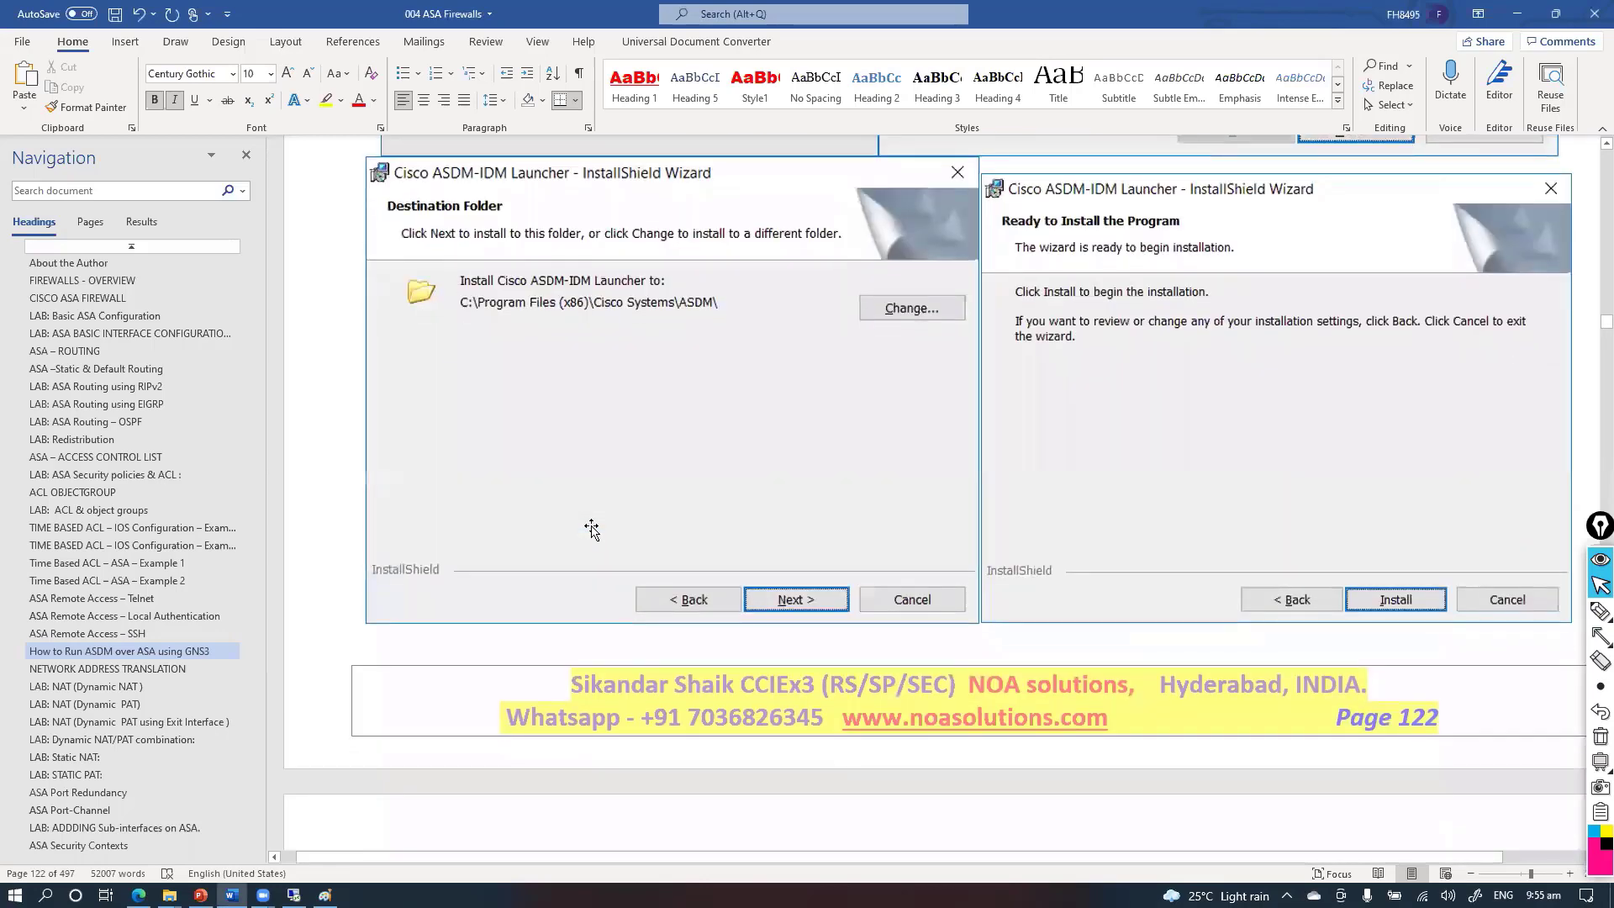
scroll(592, 528, "down", 8)
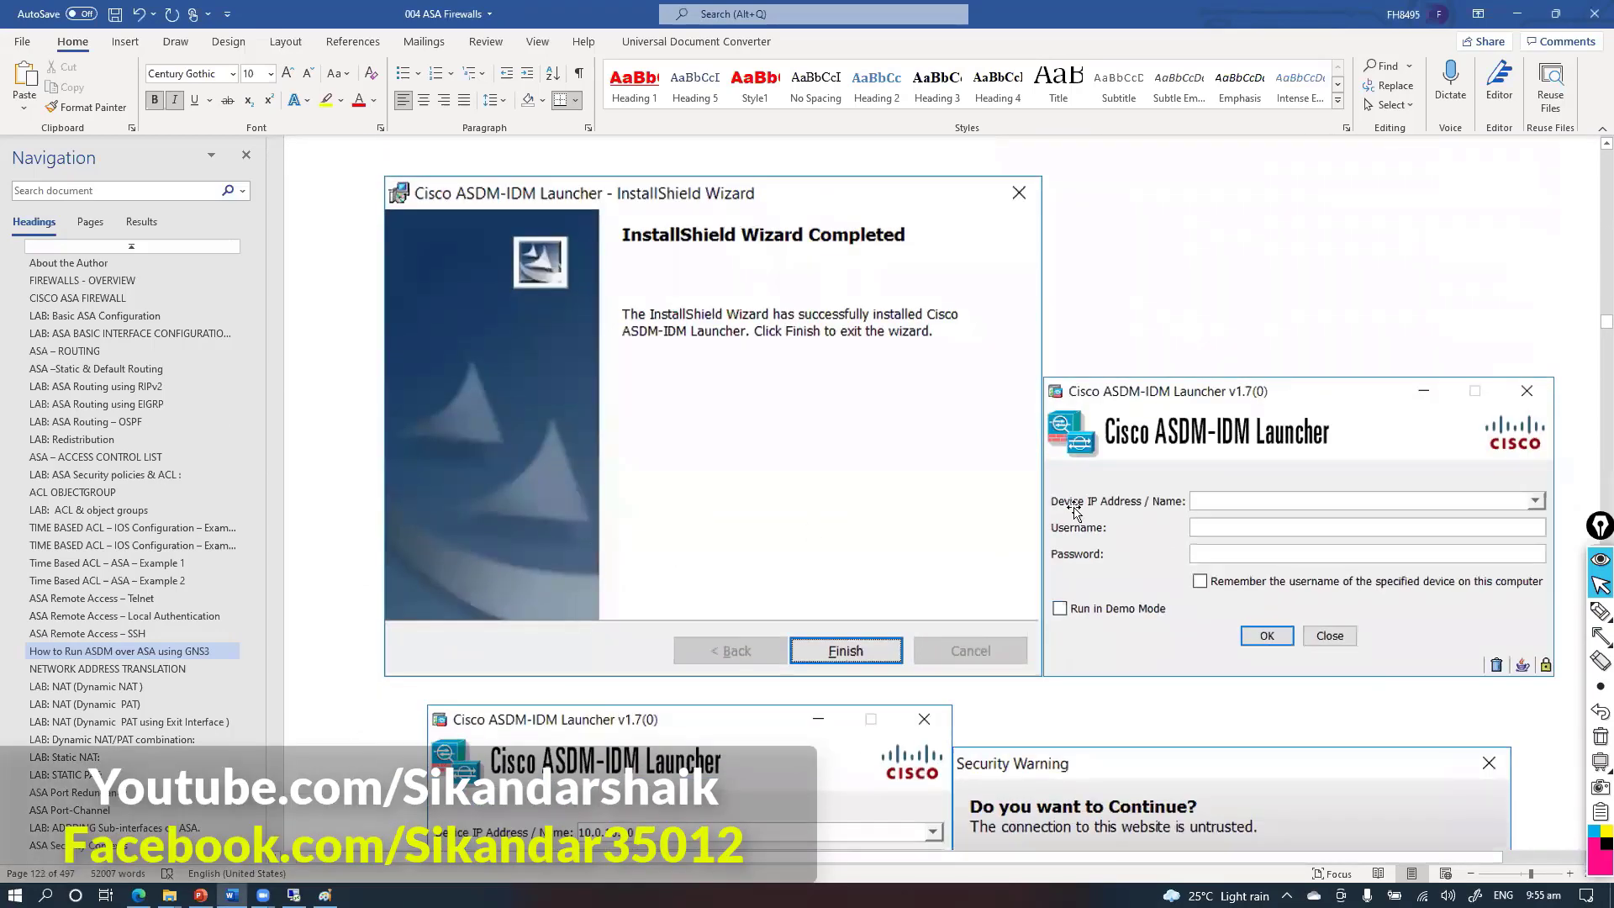
scroll(1148, 510, "down", 5)
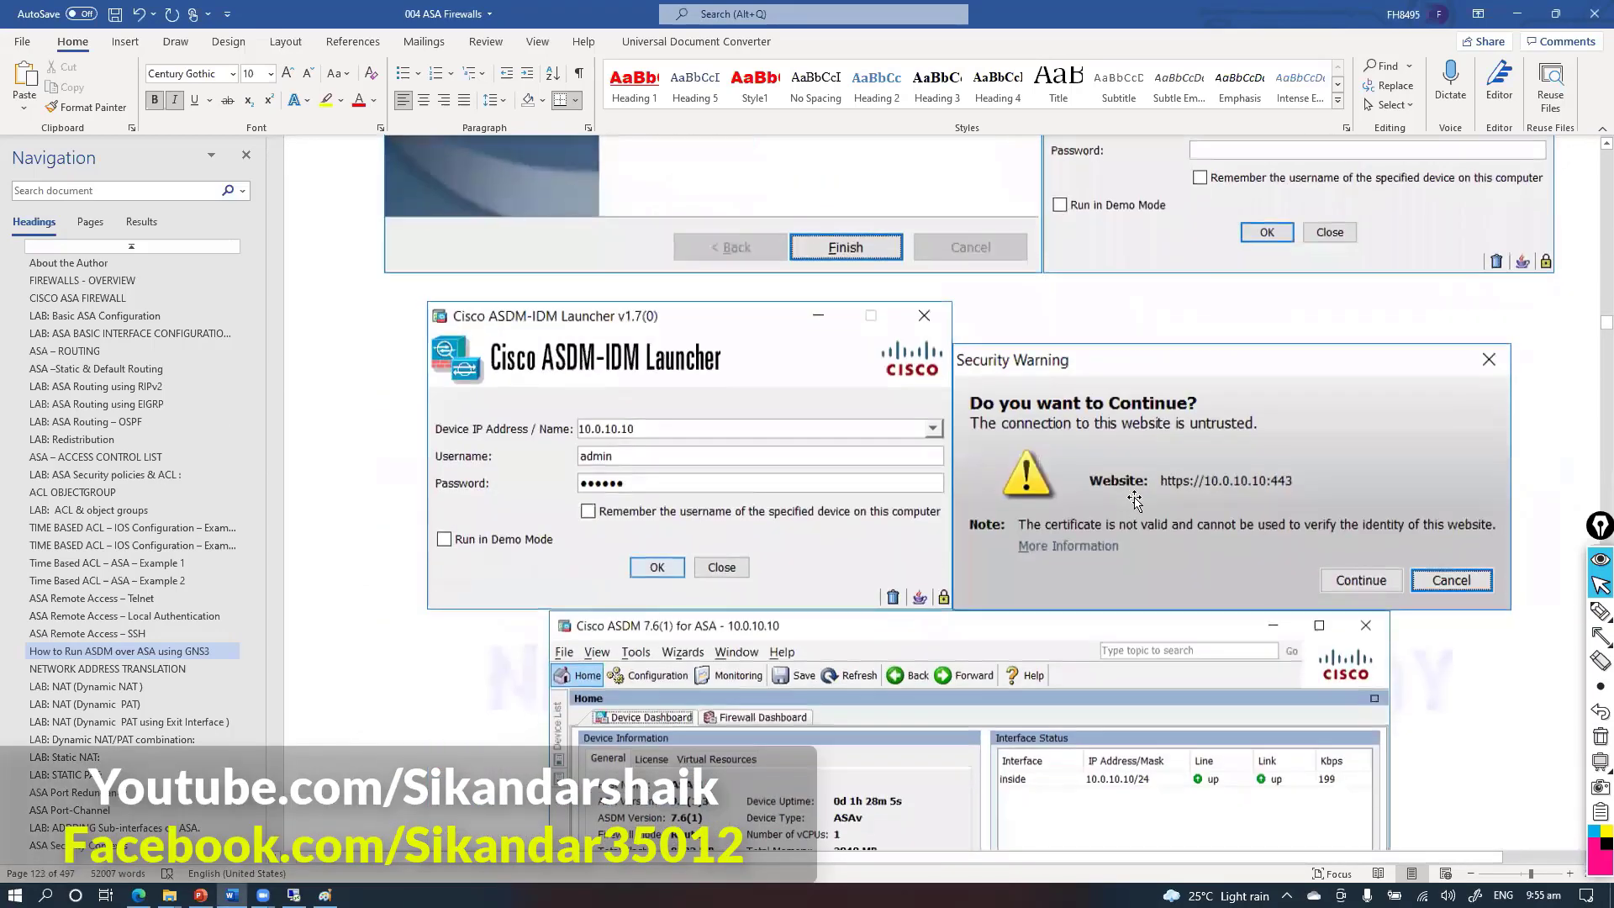